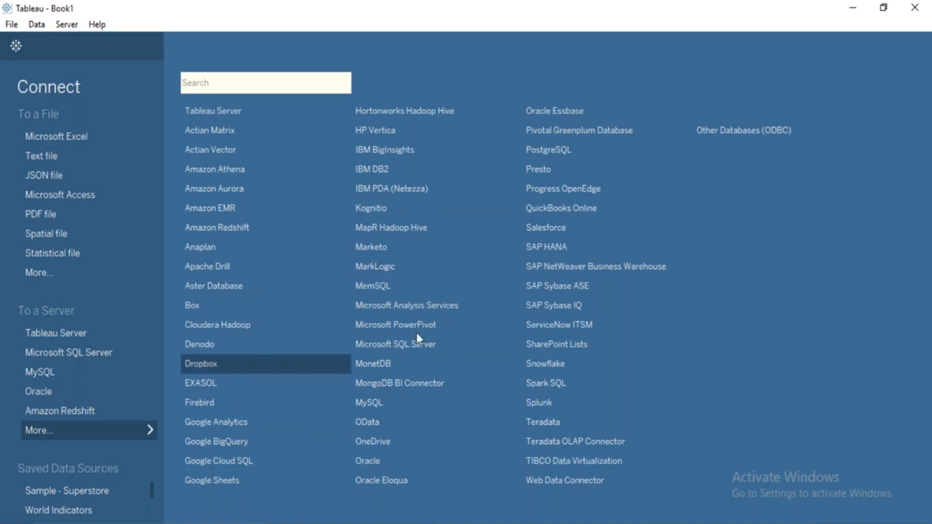
Look over the list of additional server connectors and return to the start page.
left_click(419, 305)
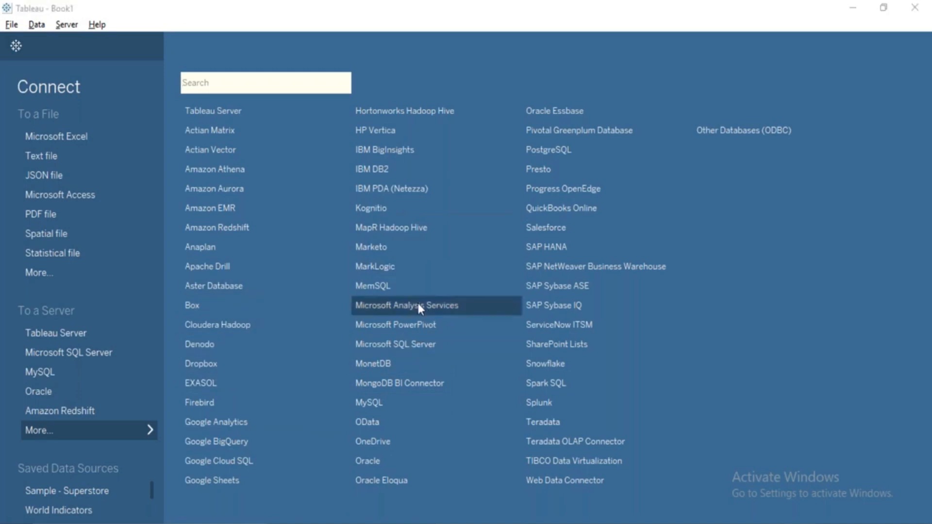
key("alt+Tab")
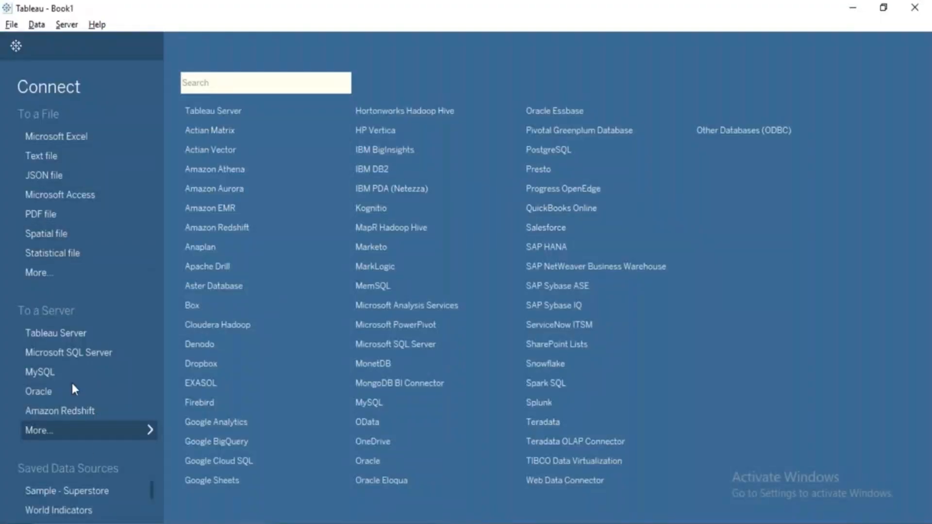
left_click(72, 434)
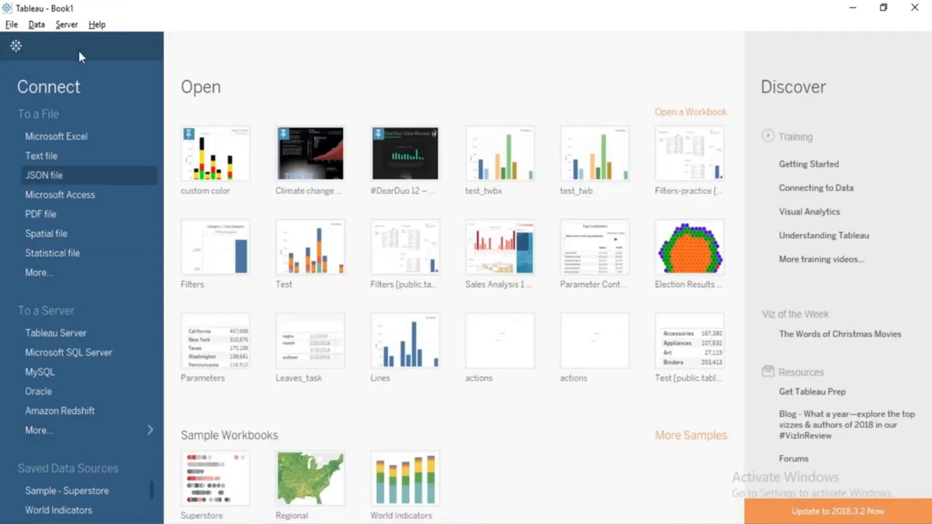
Open the repository location settings and examine the full path of the My Tableau Repository folder.
left_click(12, 25)
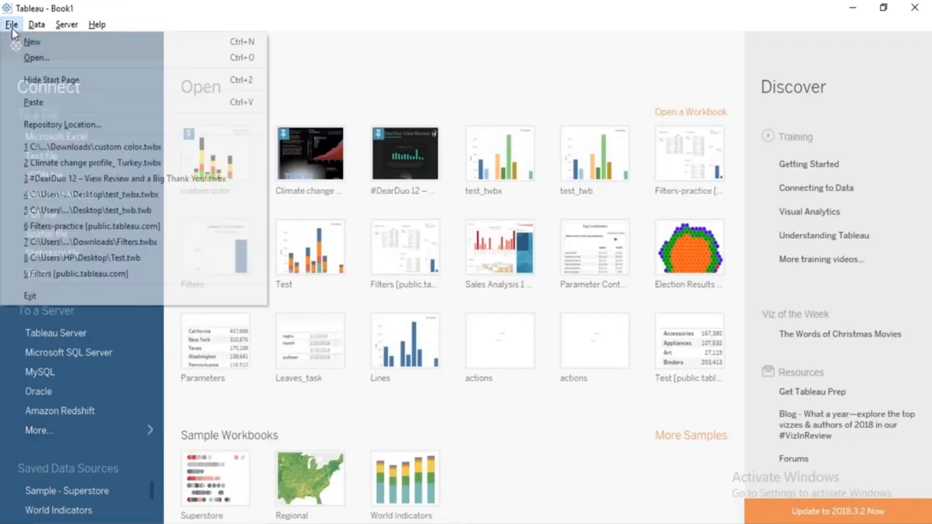
left_click(72, 125)
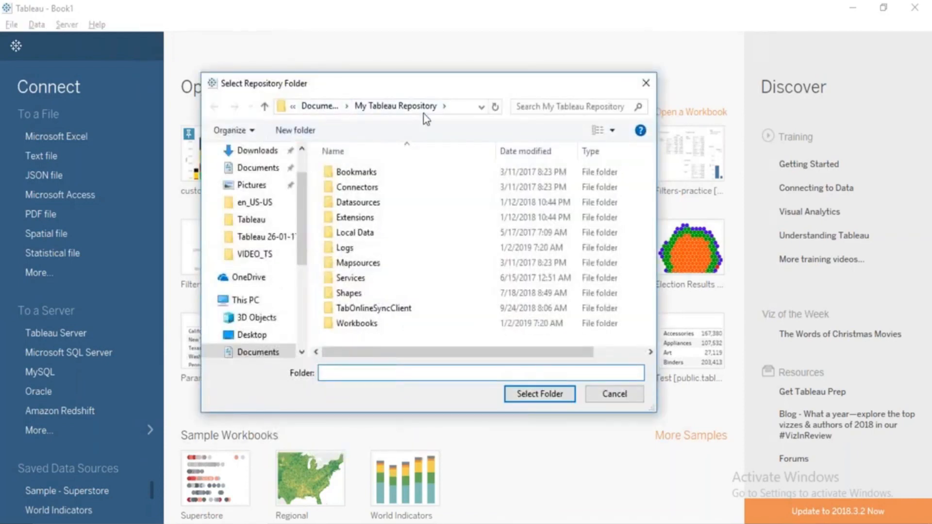
left_click(457, 105)
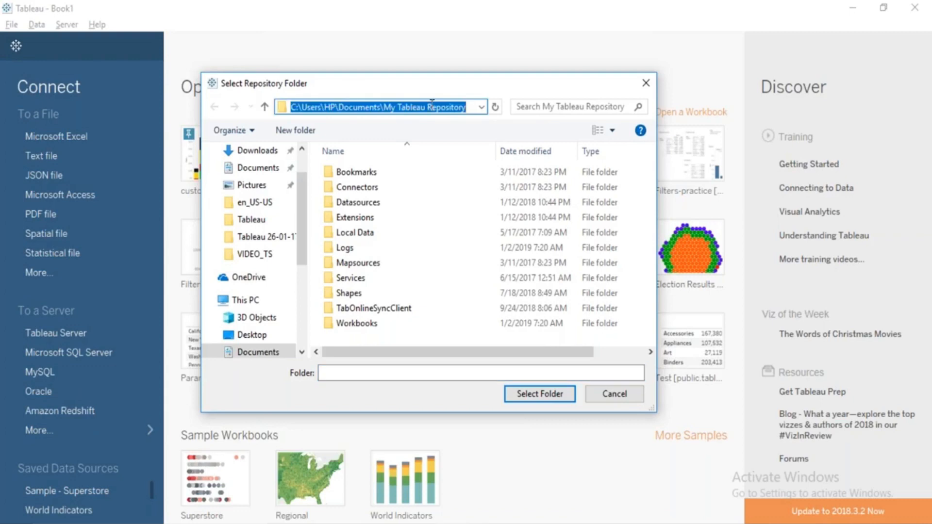
left_click_drag(384, 106, 481, 102)
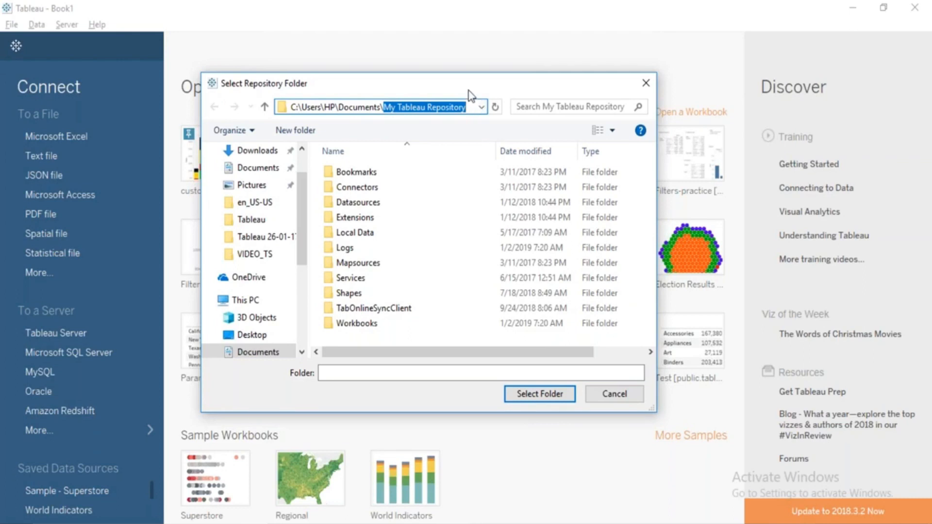
Examine the subfolders of My Tableau Repository from Bookmarks through Workbooks, including Logs and Shapes.
left_click(370, 173)
key("Down")
key("Down")
key("Down")
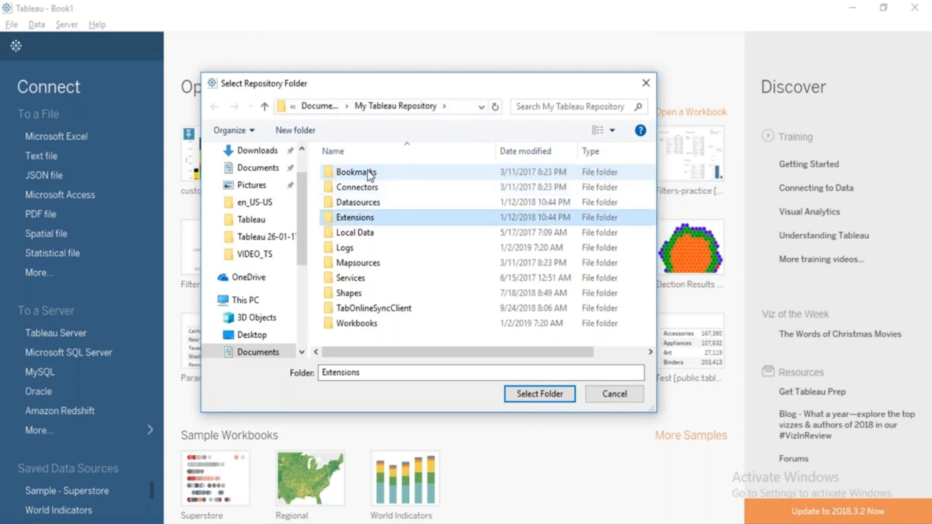
key("Down")
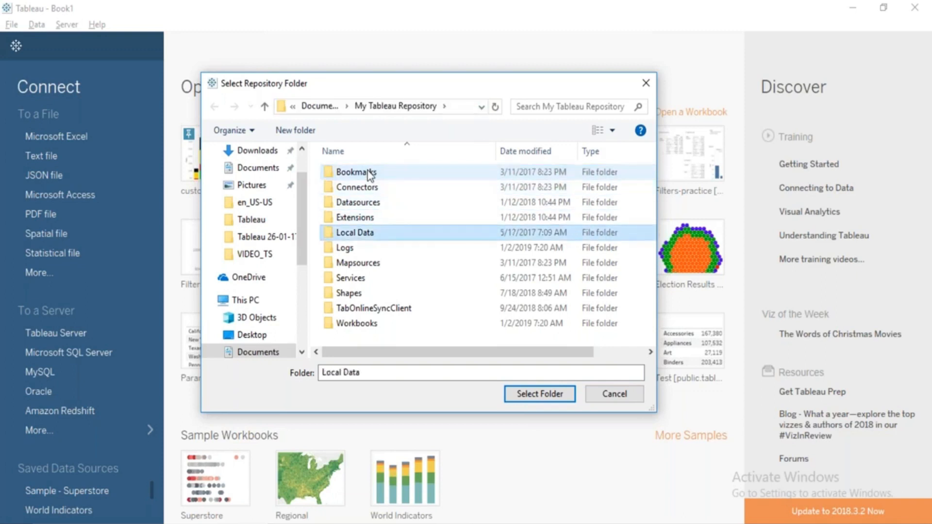
key("Down")
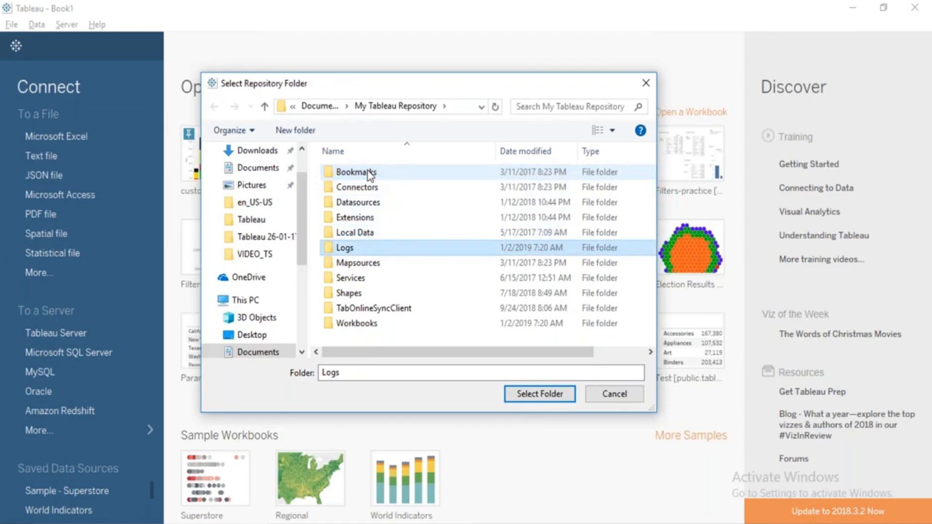
key("Down")
key("Down")
key("Down")
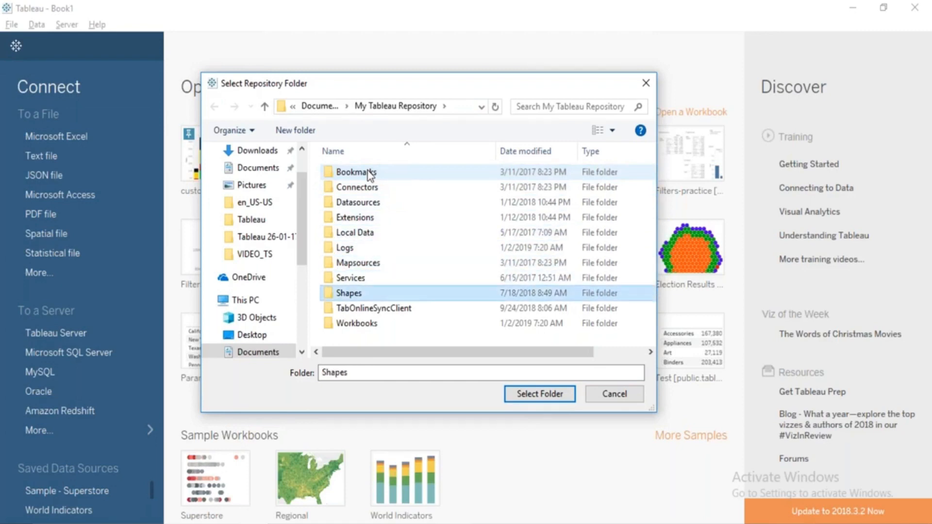
key("Down")
key("Down")
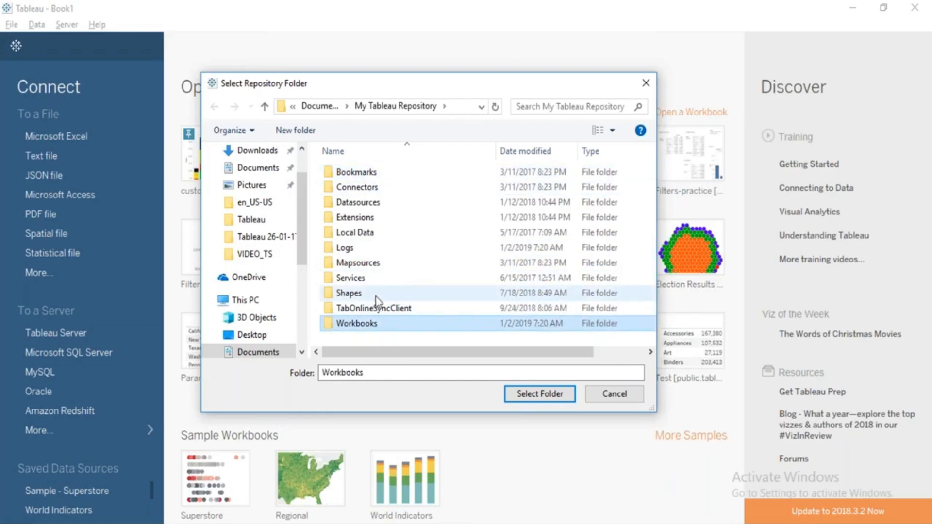
left_click(344, 247)
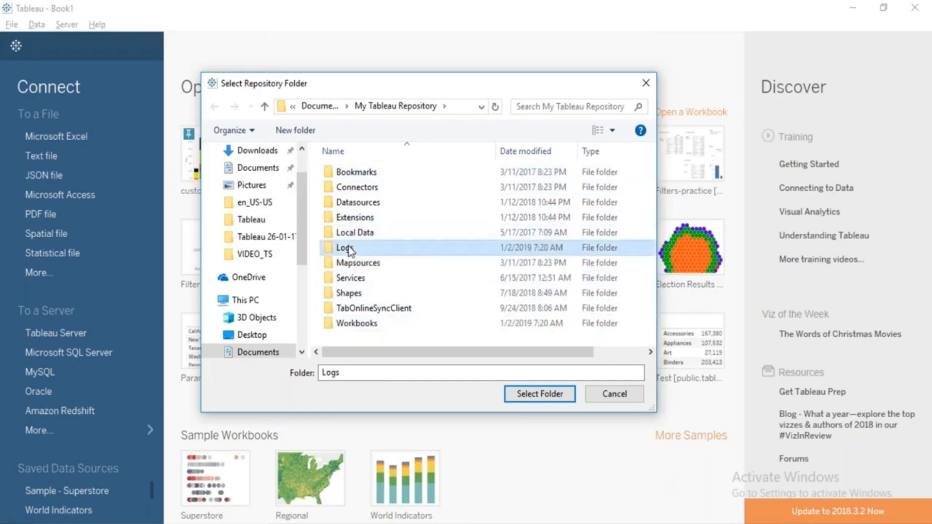
left_click(349, 294)
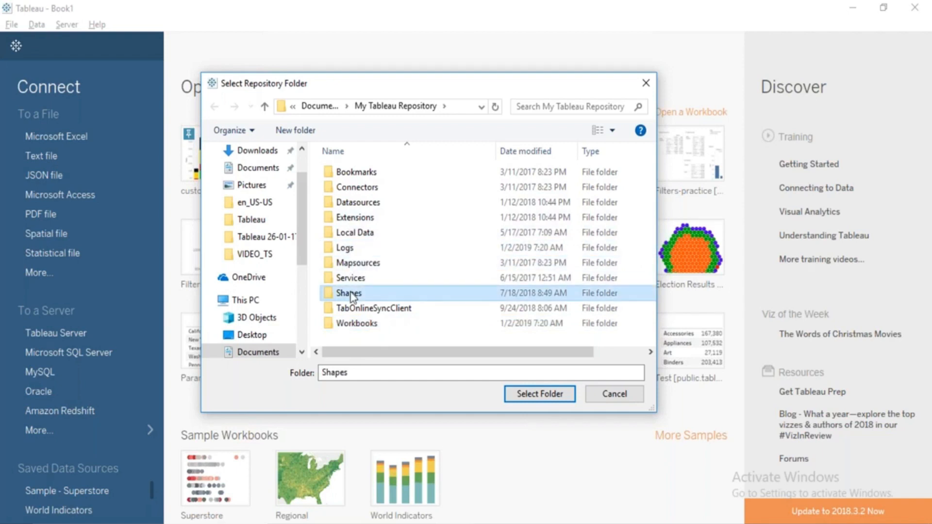
left_click(346, 253)
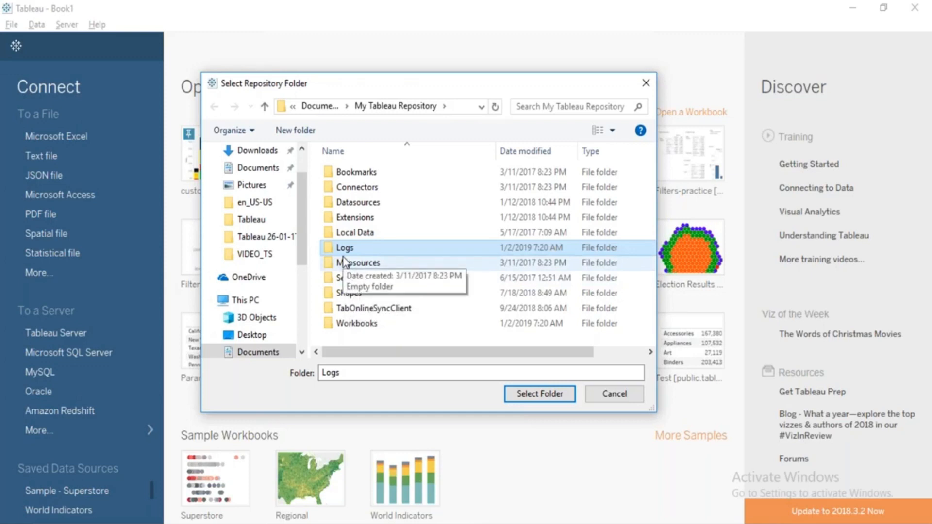
left_click(368, 292)
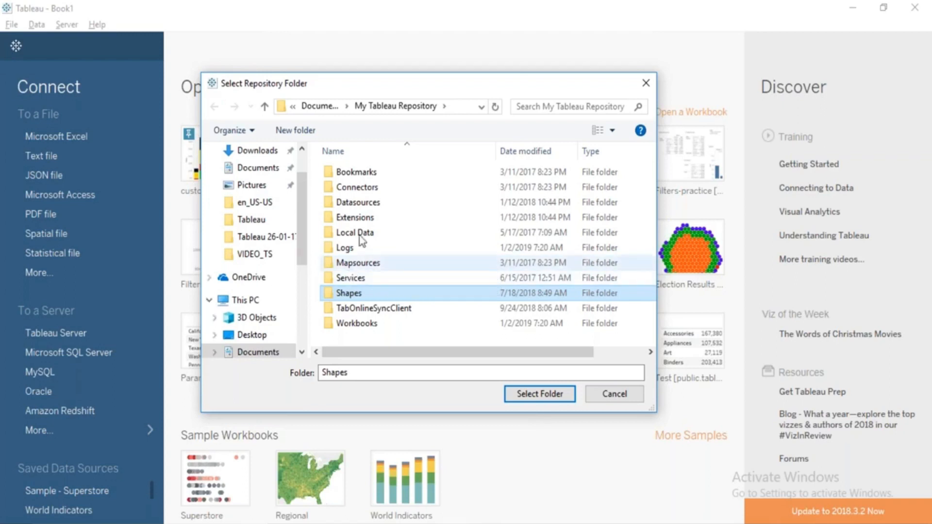
Create a folder on Local Disk (F:) named with the person's first name and select it as the Tableau repository location.
left_click(303, 290)
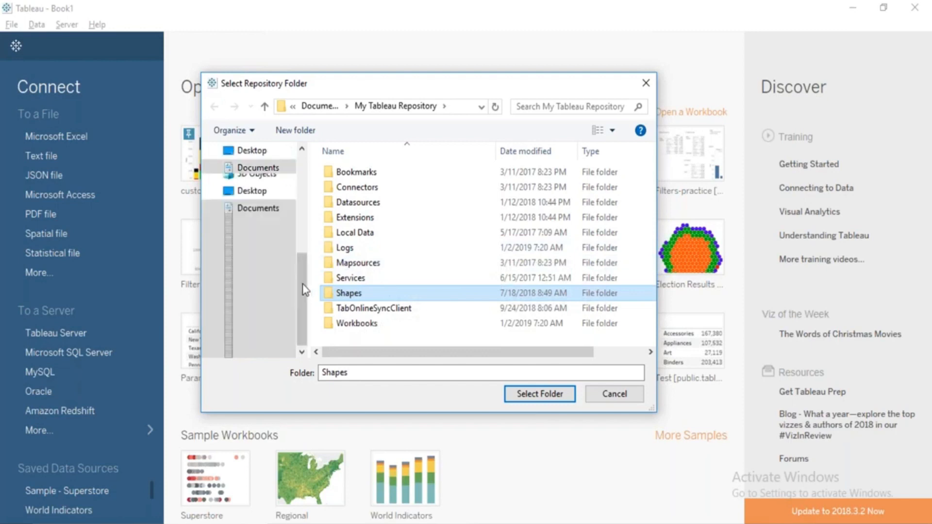
left_click(273, 276)
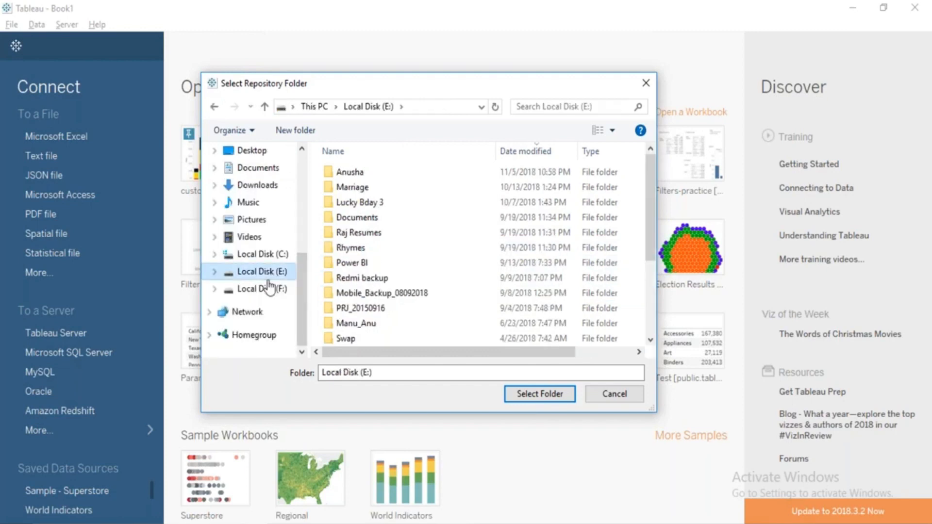
left_click(270, 290)
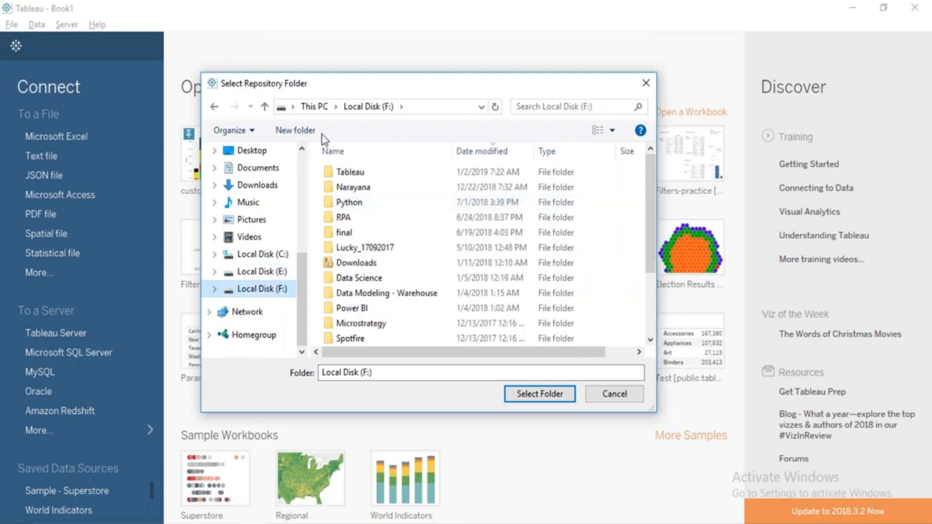
left_click(305, 134)
type("Anand")
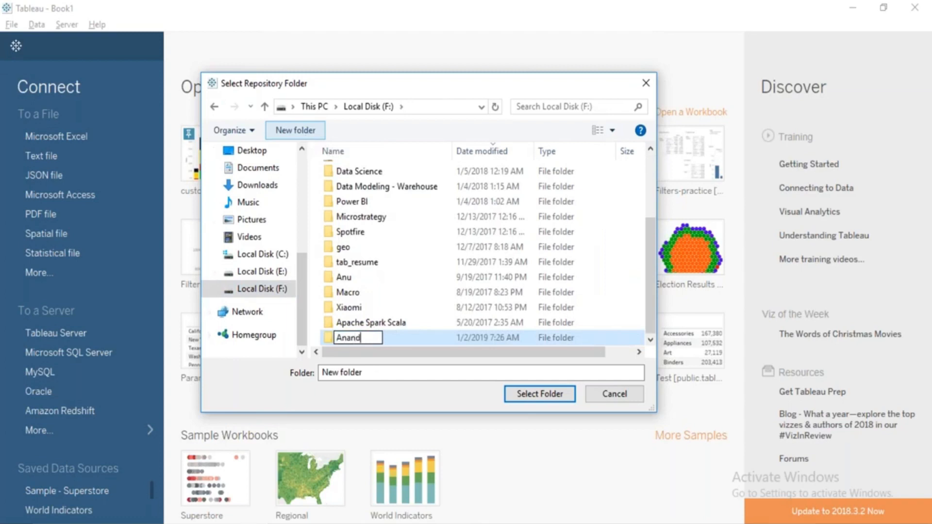
key("Return")
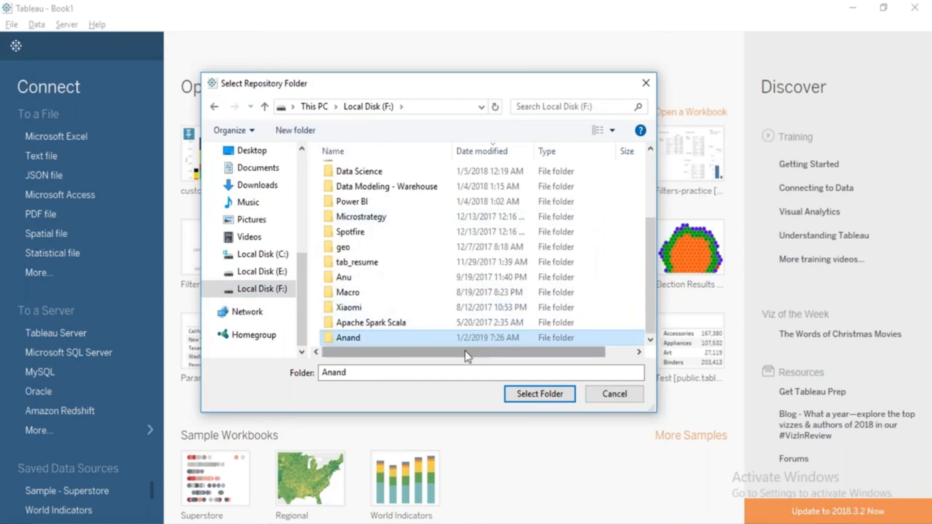
double_click(430, 341)
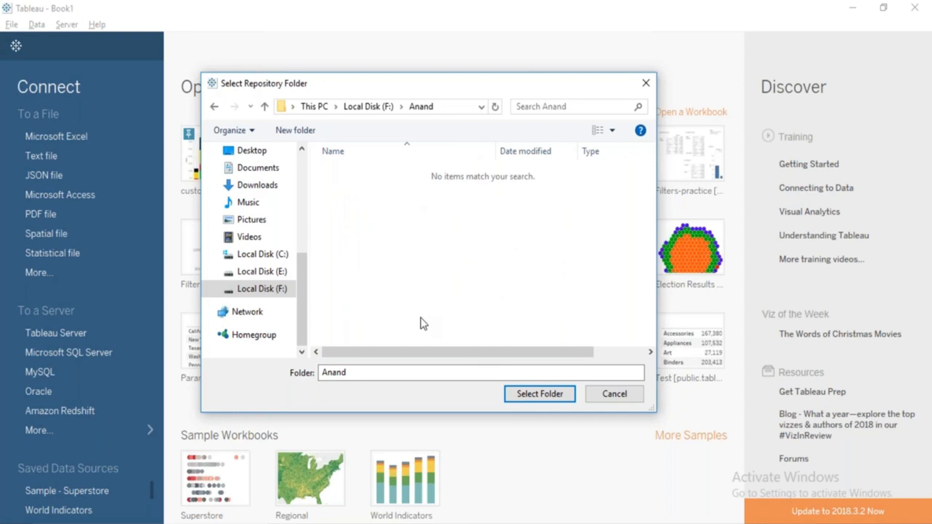
left_click(548, 397)
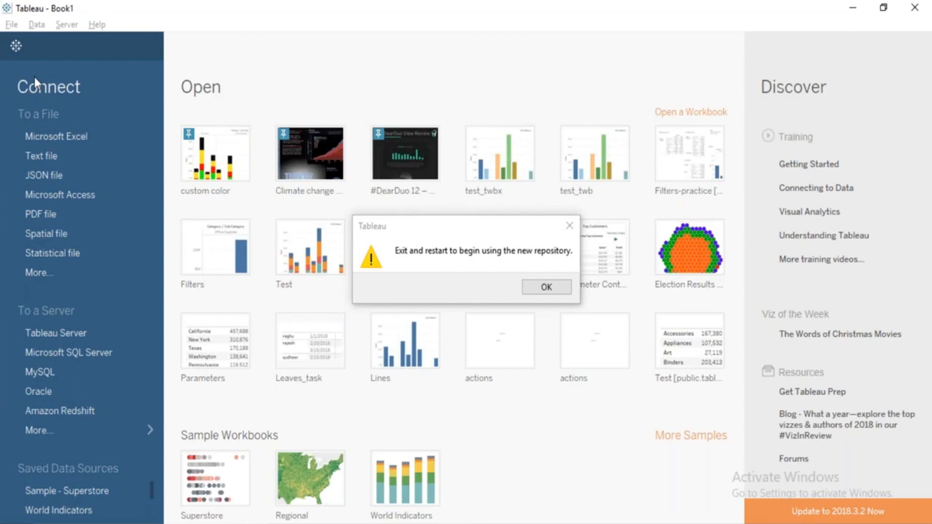
Switch to File Explorer and open the new repository folder on Local Disk (F:) to check its contents.
left_click(540, 293)
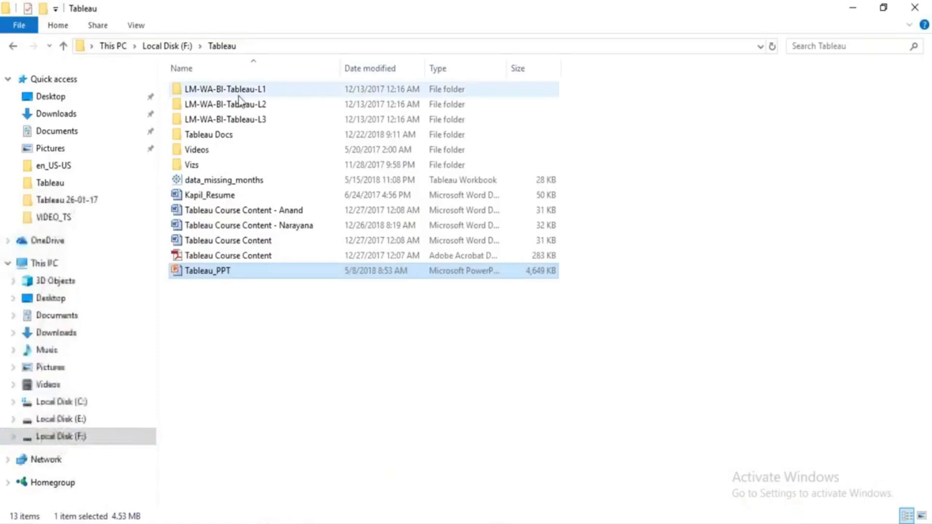
left_click(64, 437)
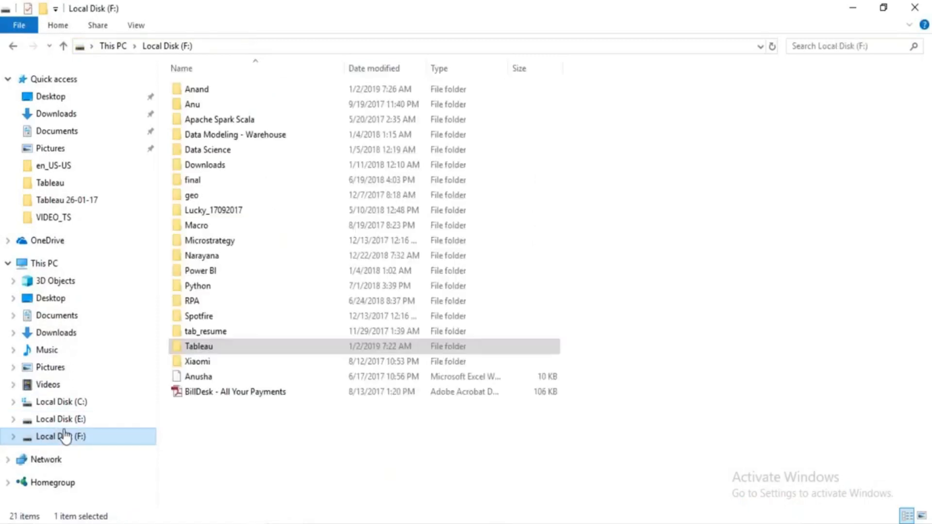
double_click(223, 88)
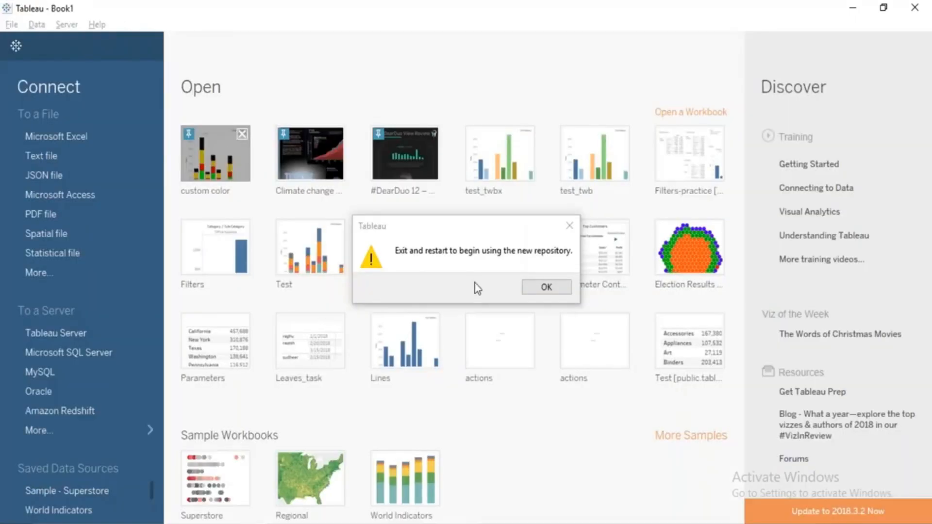
Switch to Tableau, dismiss the restart notice, and restart Tableau 10.5 to apply the new repository.
left_click(547, 287)
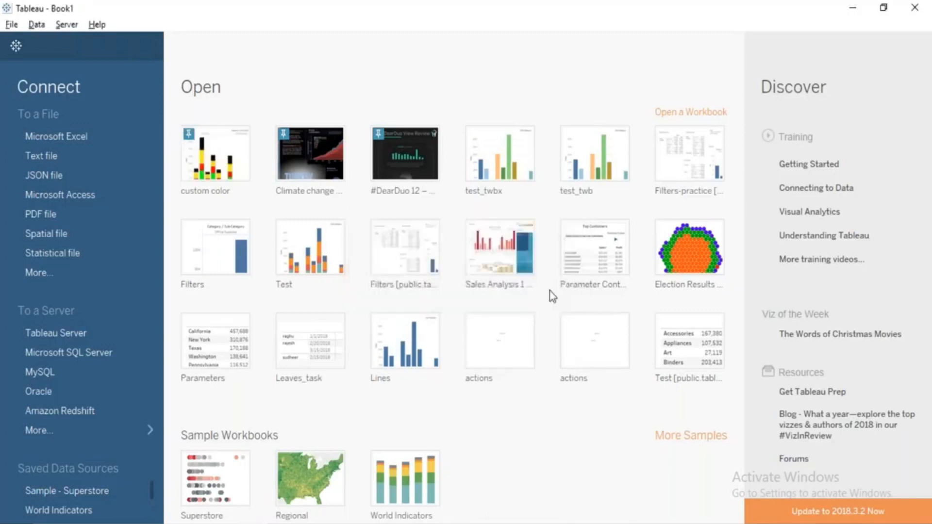
left_click(925, 5)
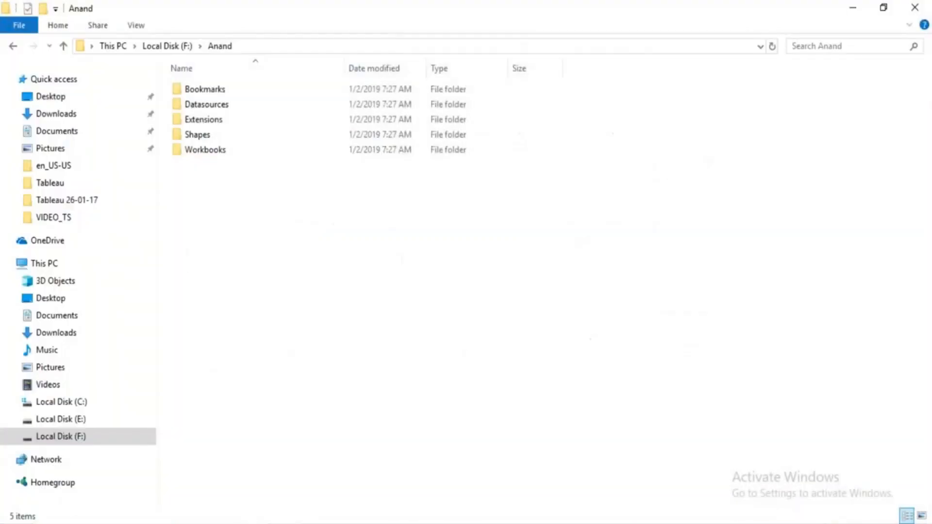
left_click(11, 523)
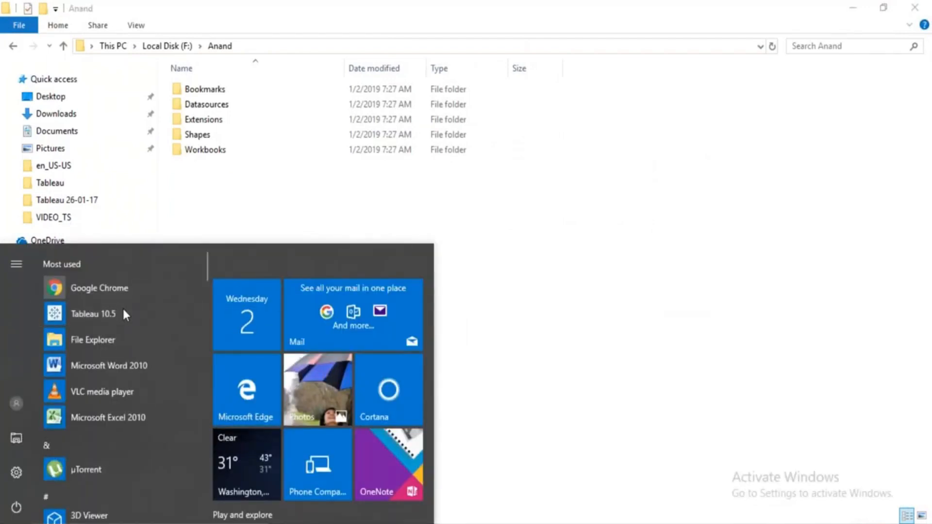
left_click(123, 311)
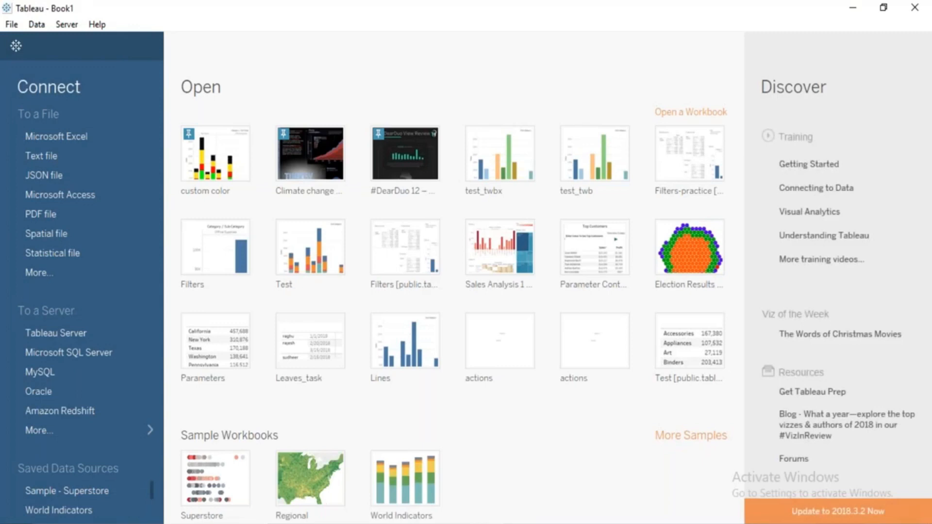
Check the new repository's subfolders in the repository location settings and in File Explorer, including Mapsources through Workbooks.
left_click(5, 22)
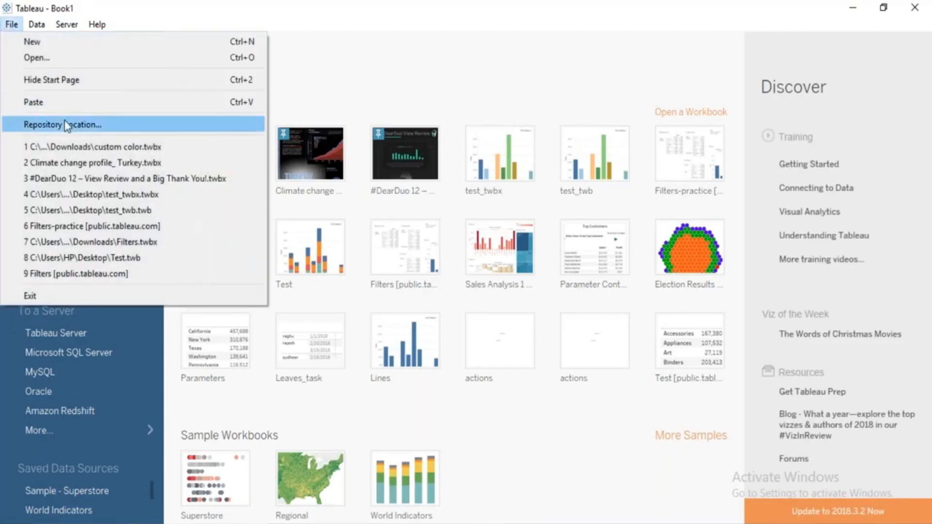
left_click(65, 123)
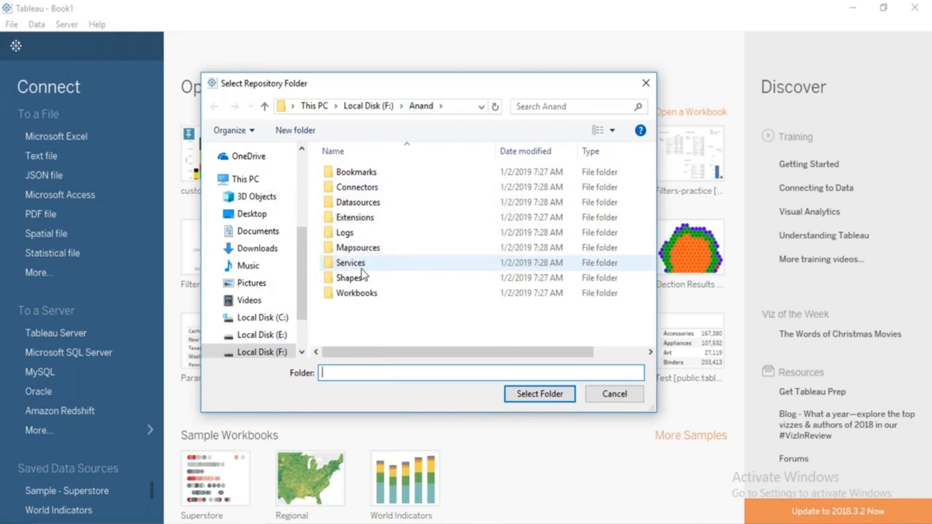
key("alt+Tab")
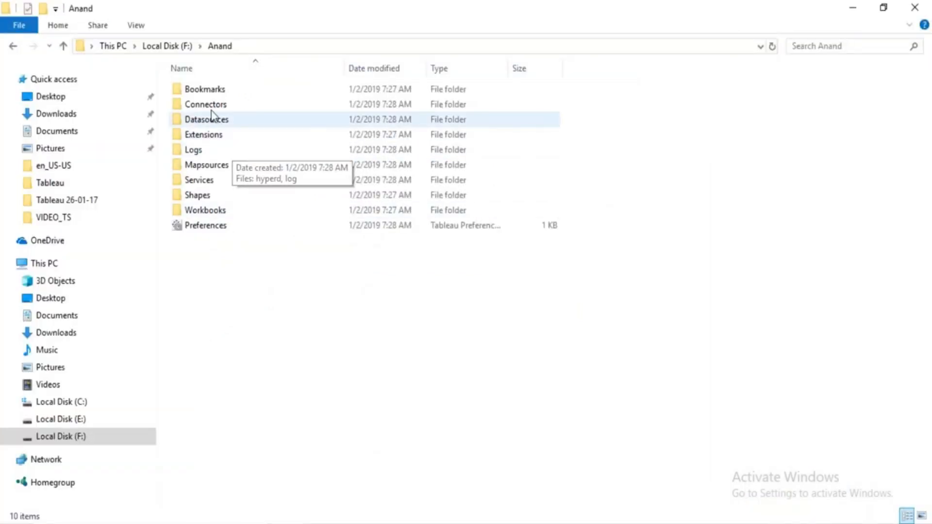
left_click_drag(203, 165, 340, 257)
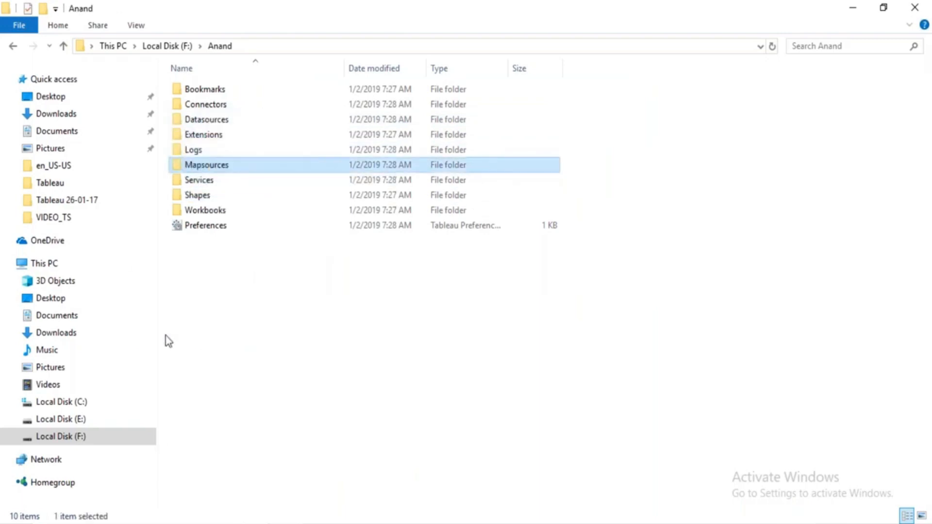
left_click(226, 210, "shift")
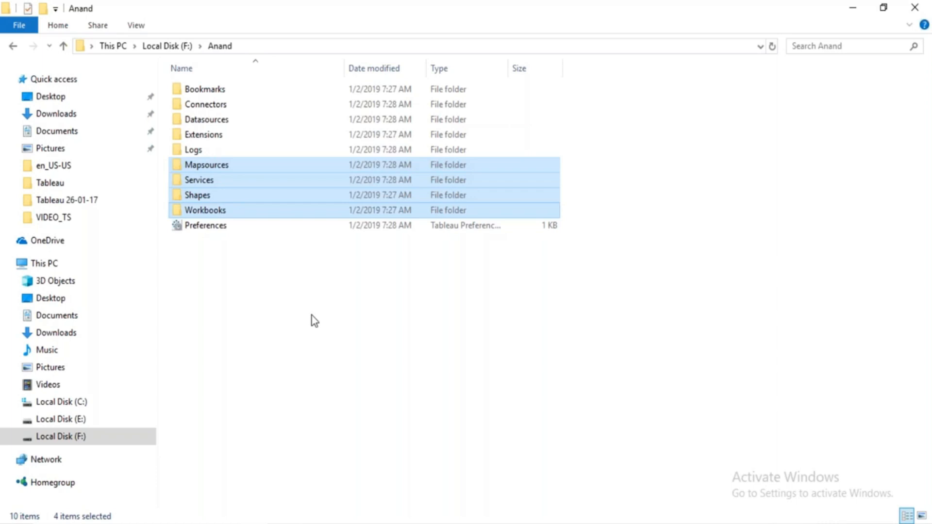
Point out the Preferences file in the new repository folder on Local Disk (F:) and close File Explorer.
left_click(315, 321)
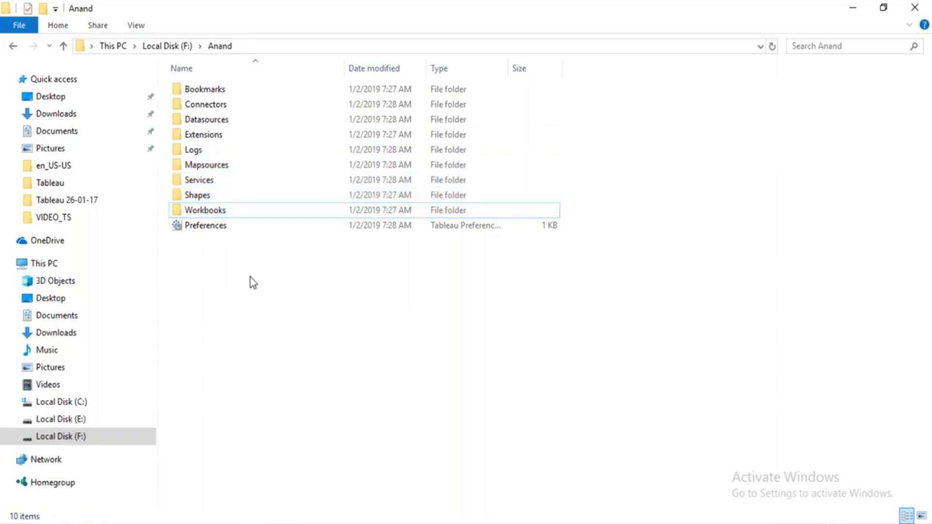
left_click(192, 238)
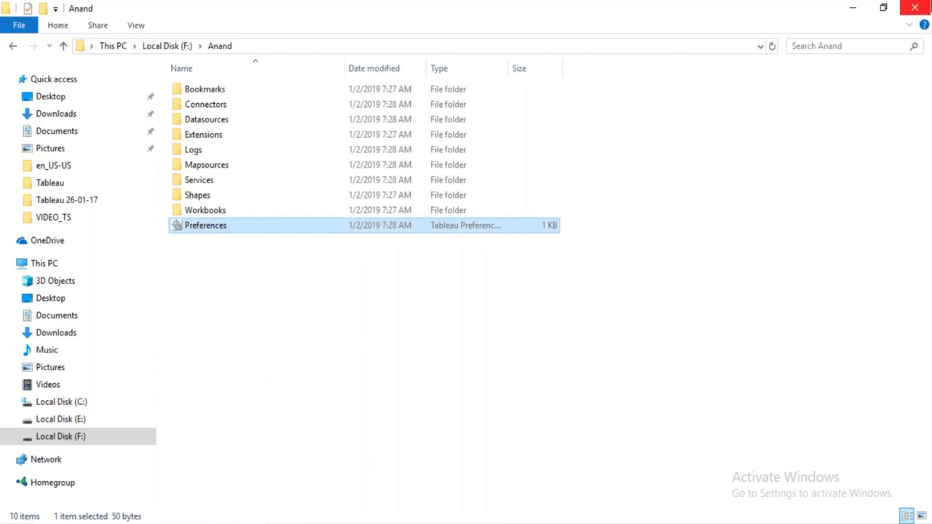
left_click(915, 8)
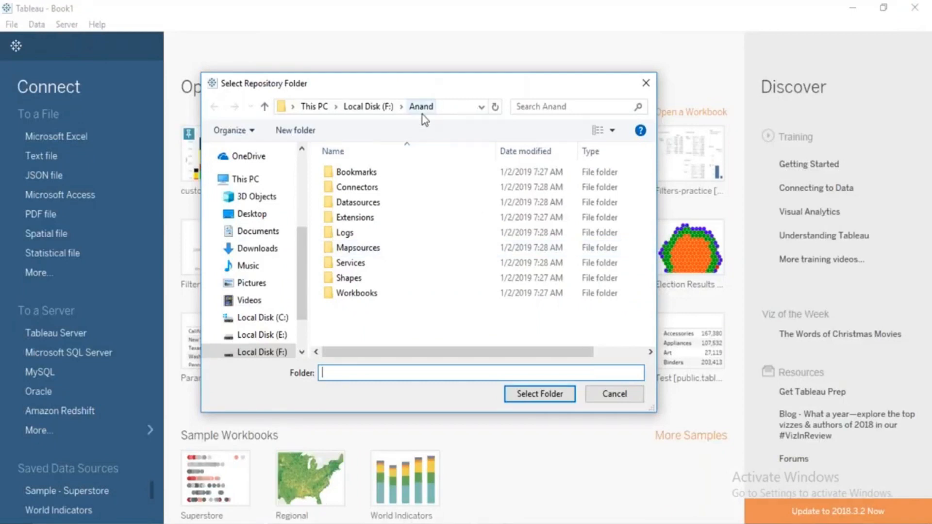
Set the repository location back to the My Tableau Repository folder in Documents and dismiss the restart notice.
left_click(251, 232)
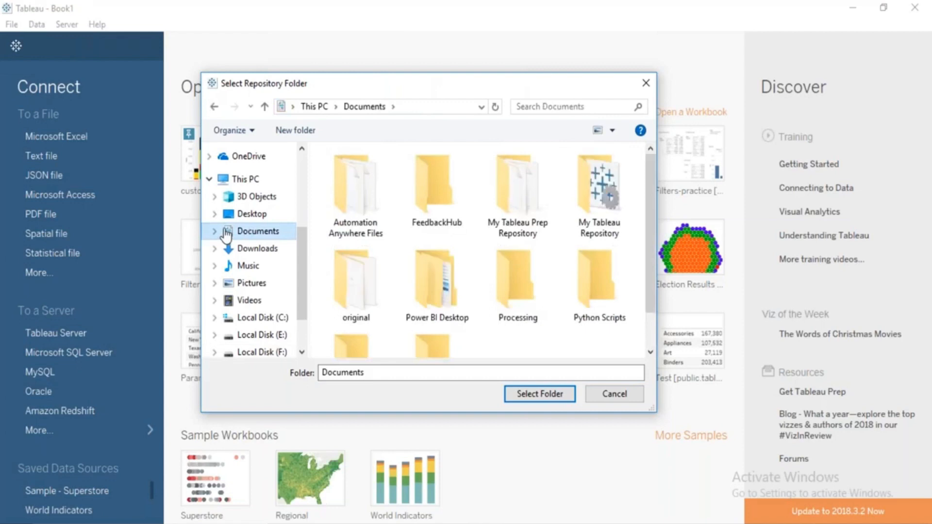
left_click(586, 220)
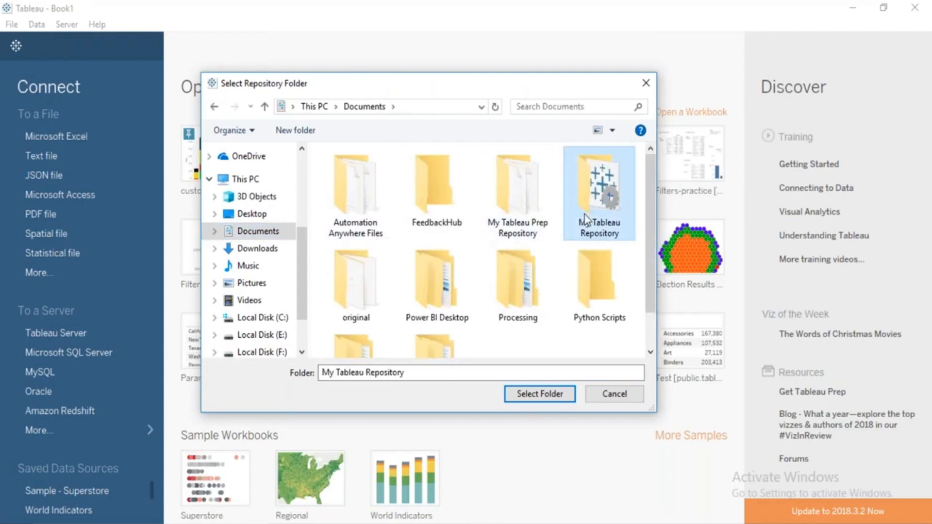
left_click(523, 397)
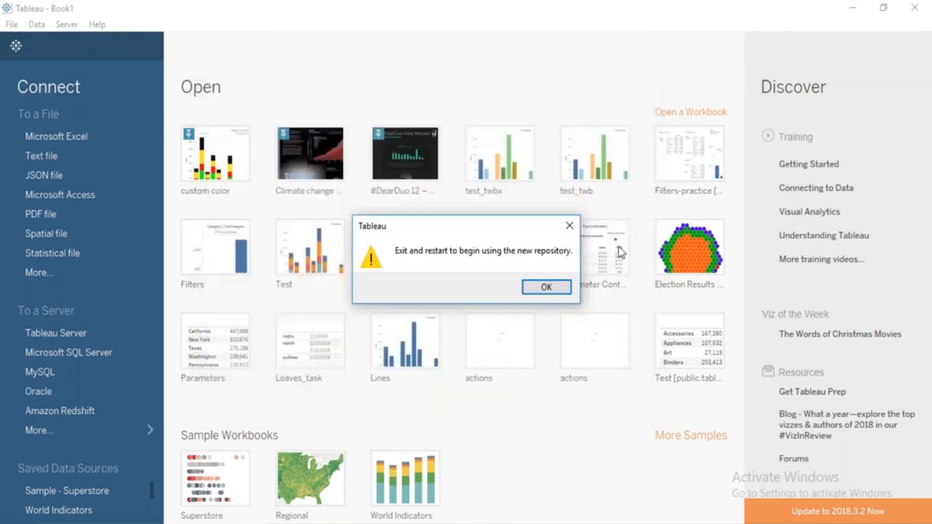
left_click(549, 287)
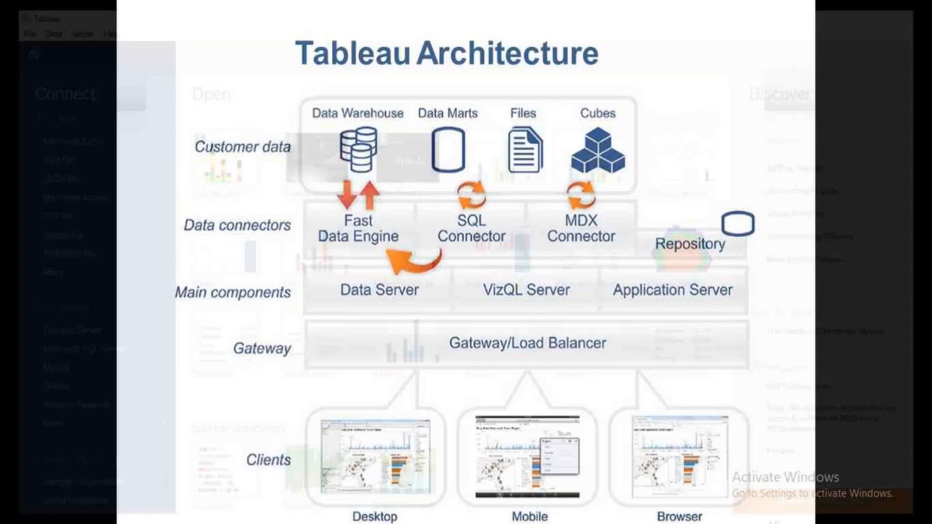
Switch to the running PowerPoint slide show of Tableau_PPT to view the Tableau Architecture slide.
key("alt+Tab")
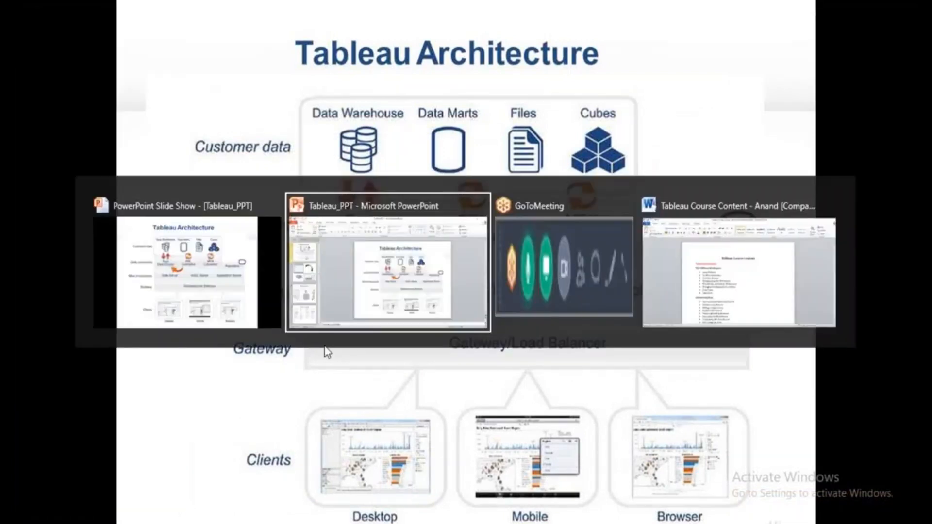
key("alt+Tab")
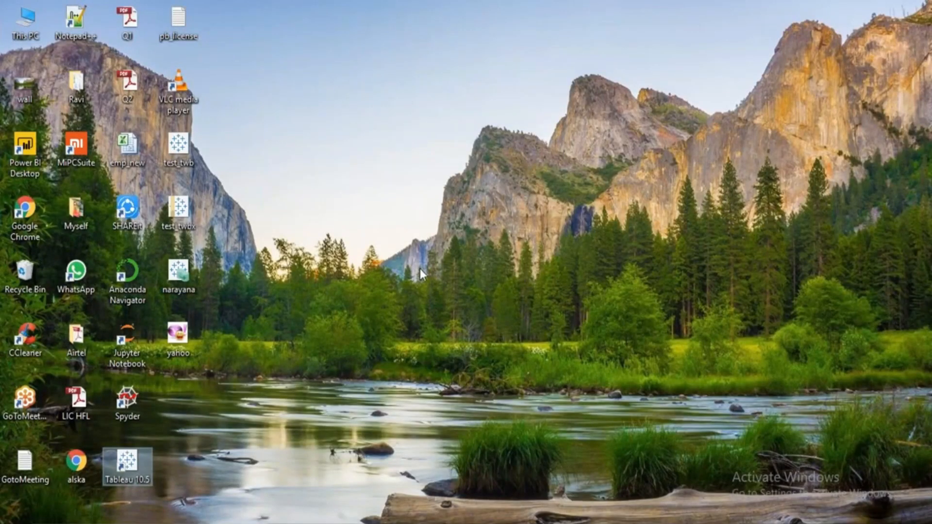
mouse_move(453, 523)
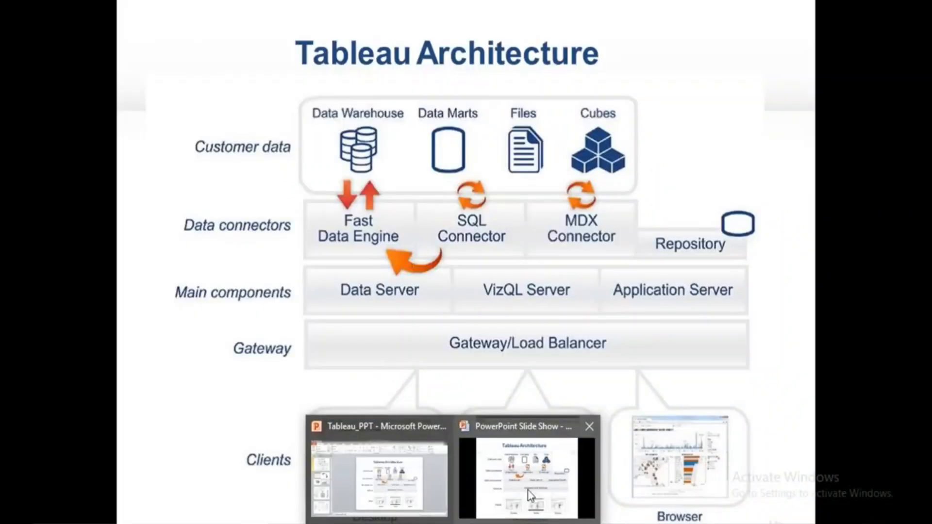
left_click(528, 490)
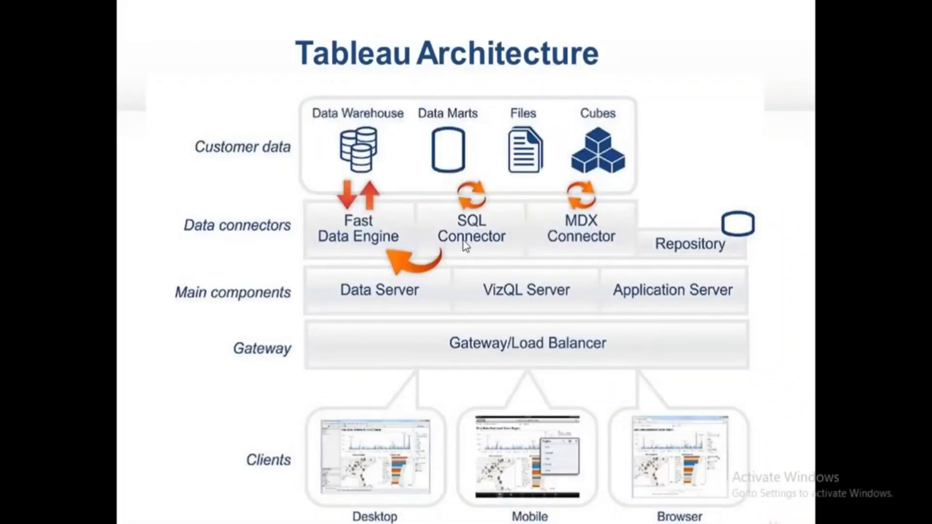
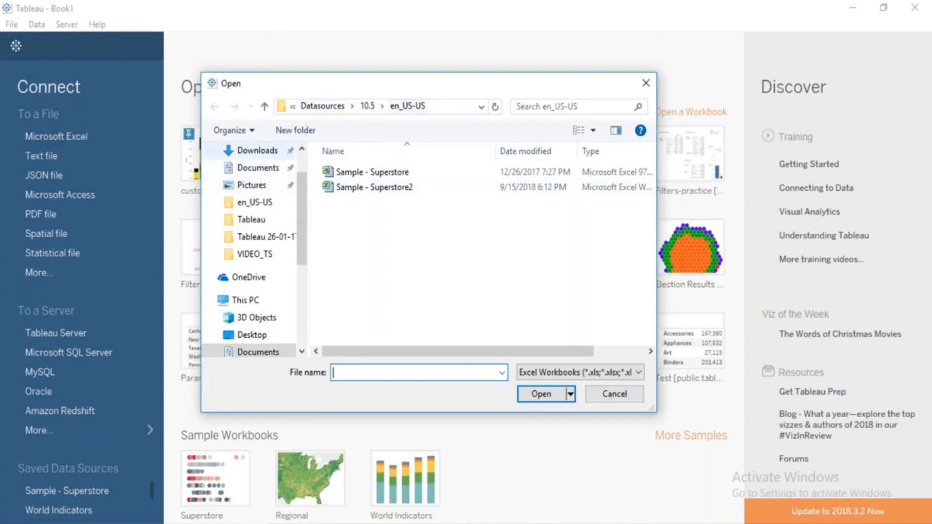
Browse to Sample - Superstore in Documents > My Tableau Repository > Datasources > 10.5 > en_US-US, select it and dismiss the file chooser.
left_click(270, 169)
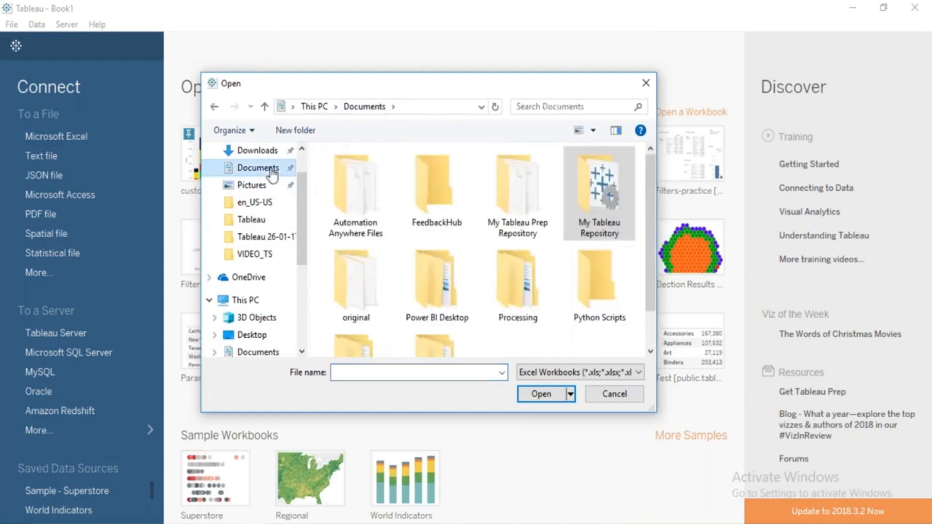
double_click(599, 194)
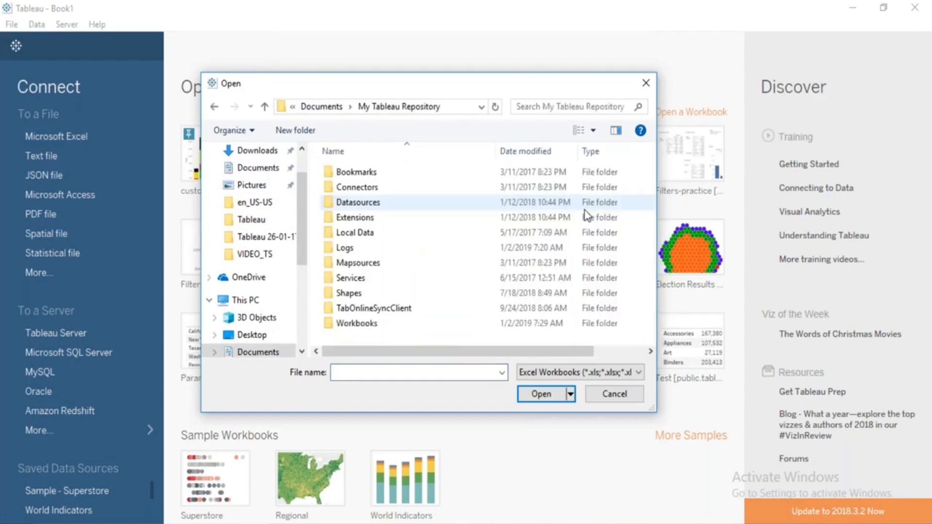
double_click(371, 205)
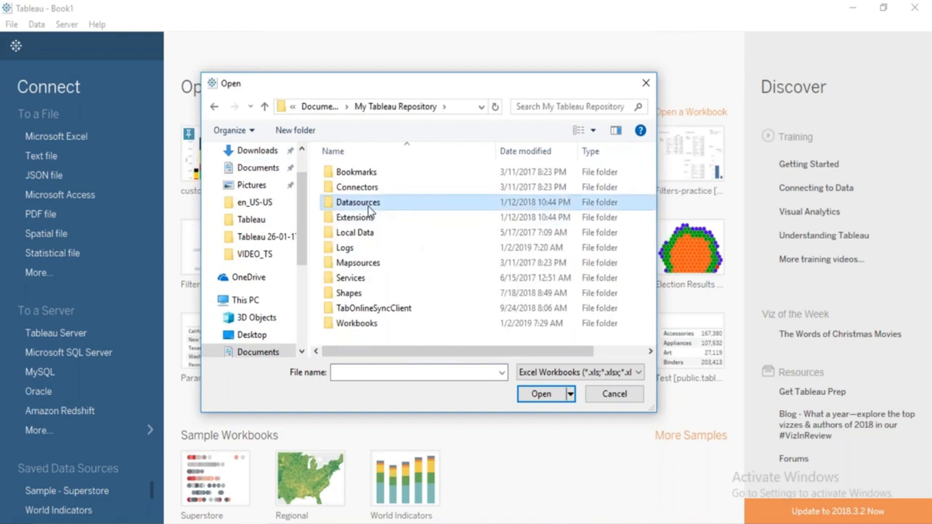
double_click(355, 217)
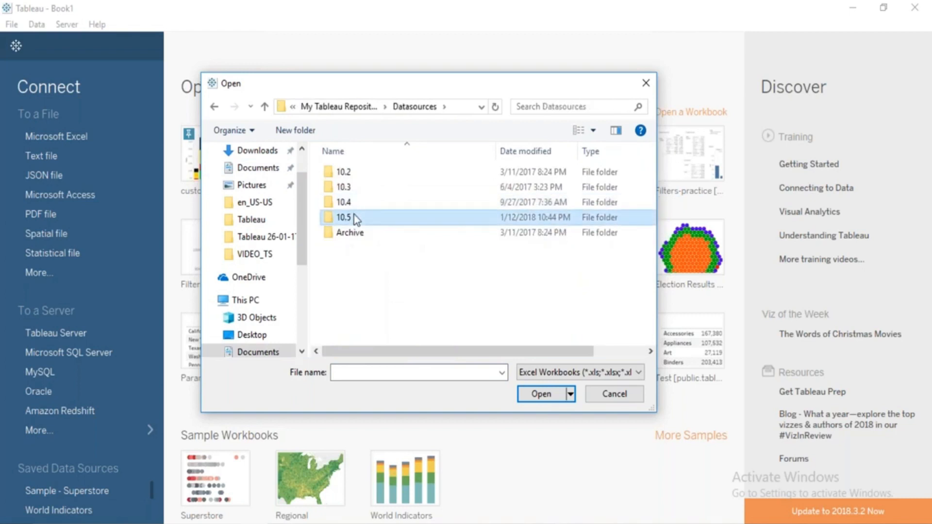
left_click(343, 179)
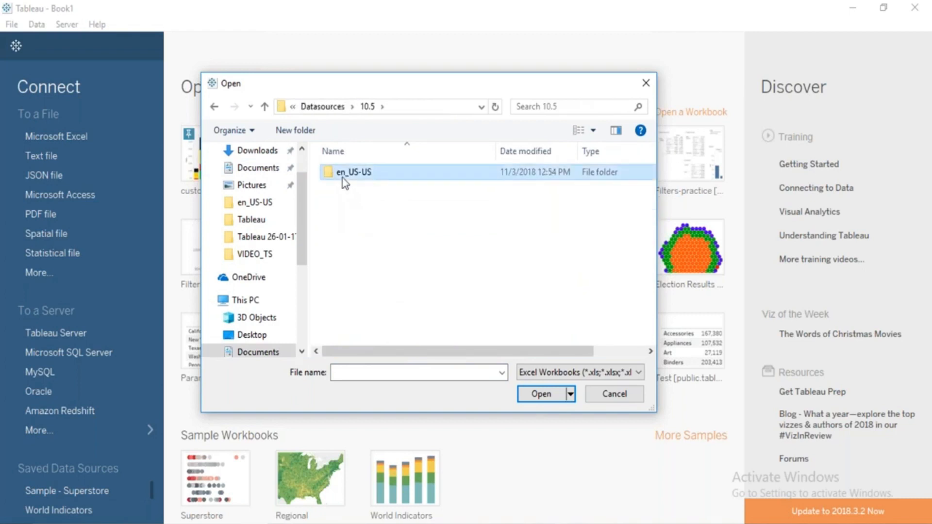
double_click(343, 179)
left_click(396, 174)
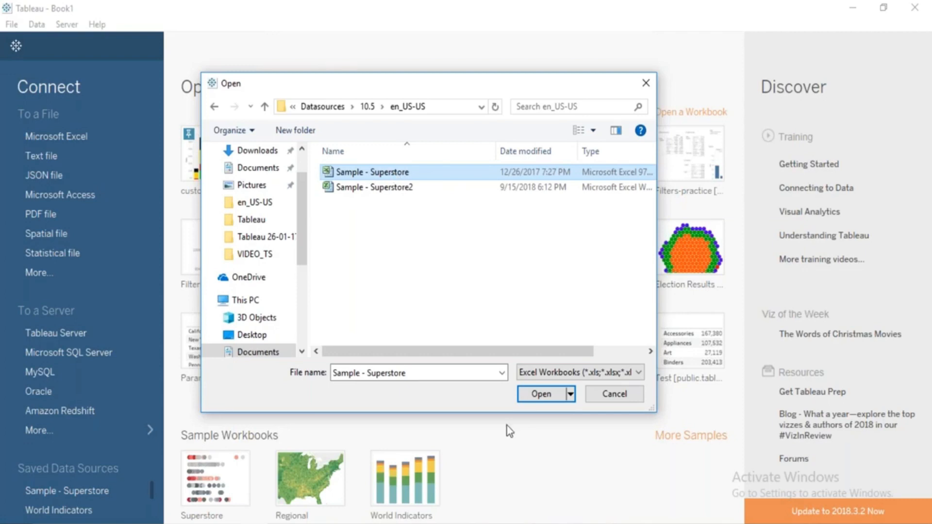
left_click(595, 393)
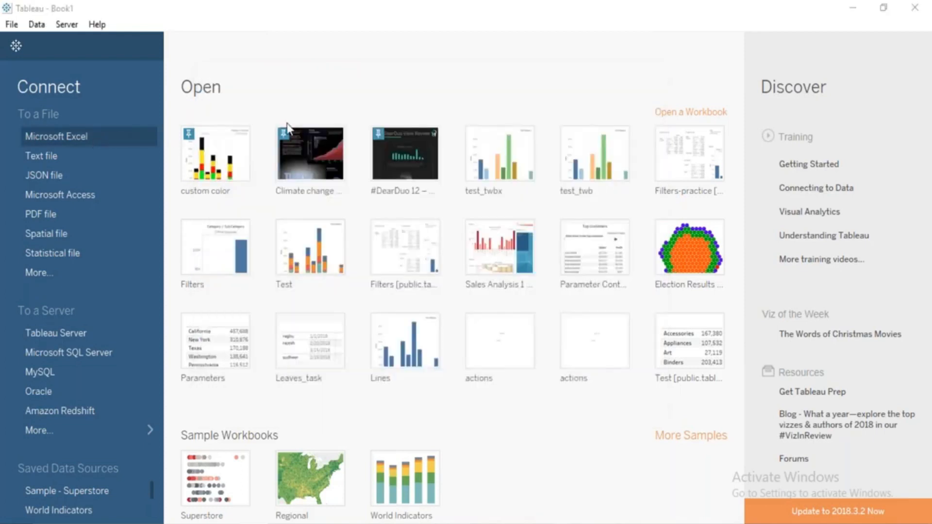
Connect to the Sample - Superstore Excel file in the en_US-US folder.
left_click(388, 173)
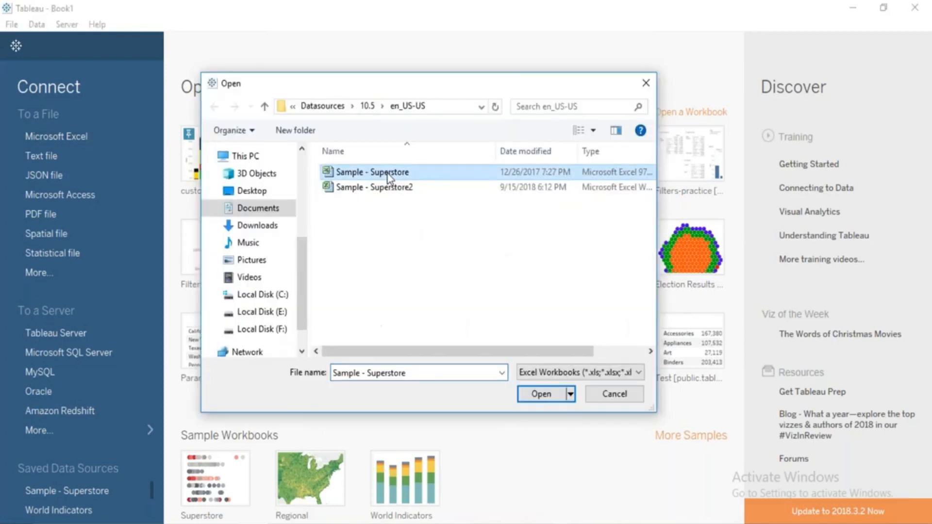
left_click(553, 397)
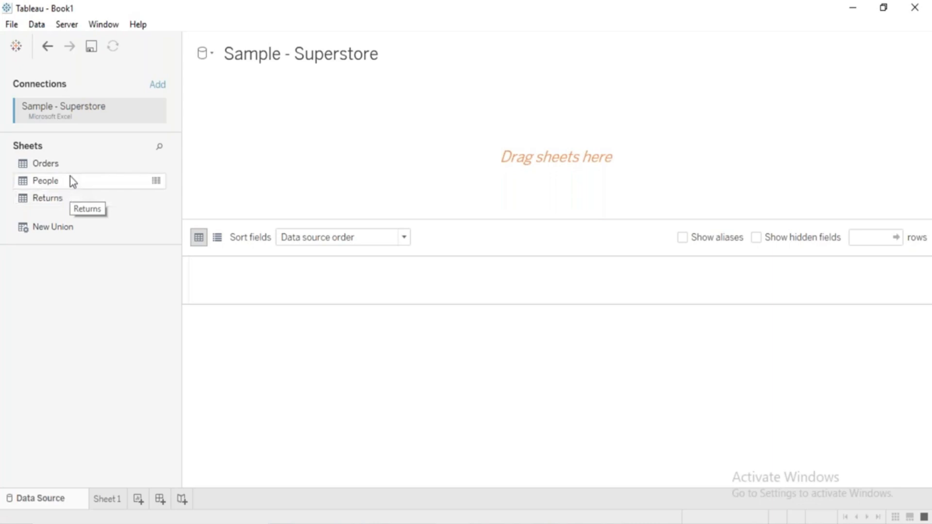
Search the sheets for "ord" and add the Orders sheet to the data source canvas.
left_click(61, 168)
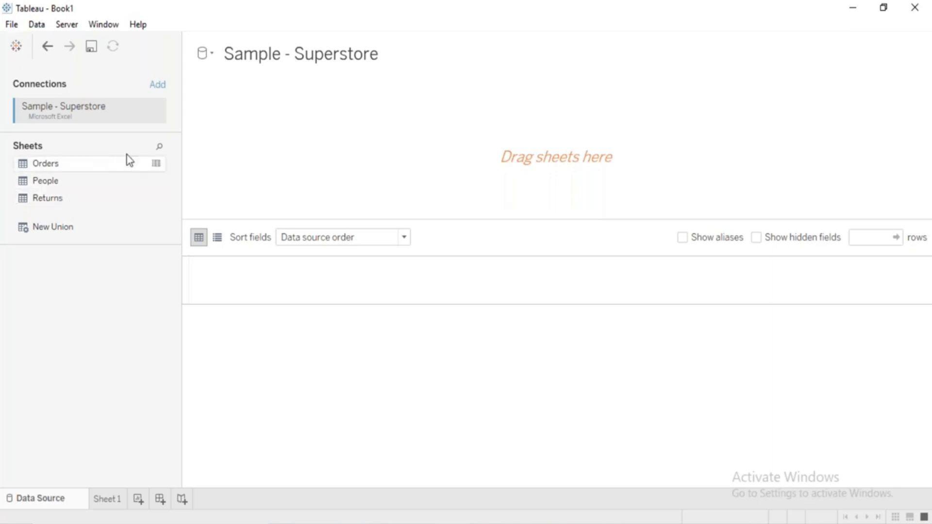
left_click(160, 148)
type("ord")
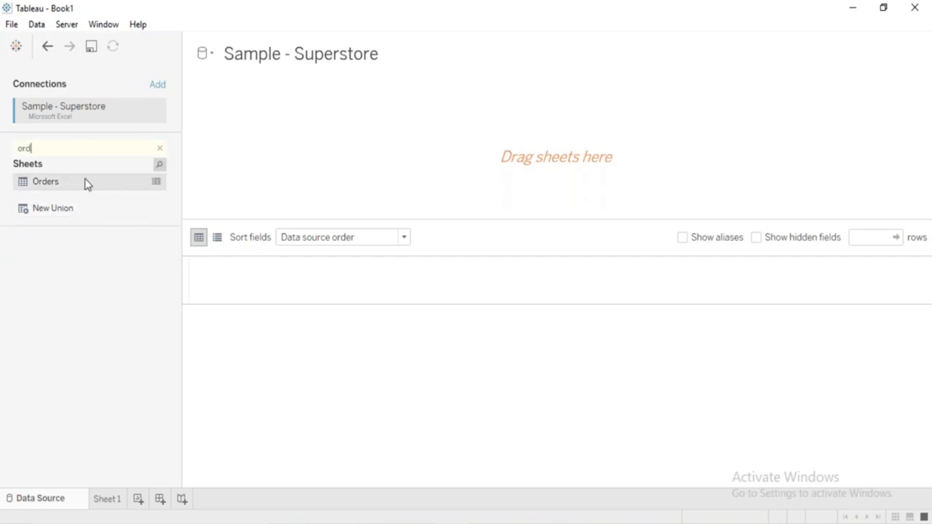
left_click_drag(88, 184, 62, 104)
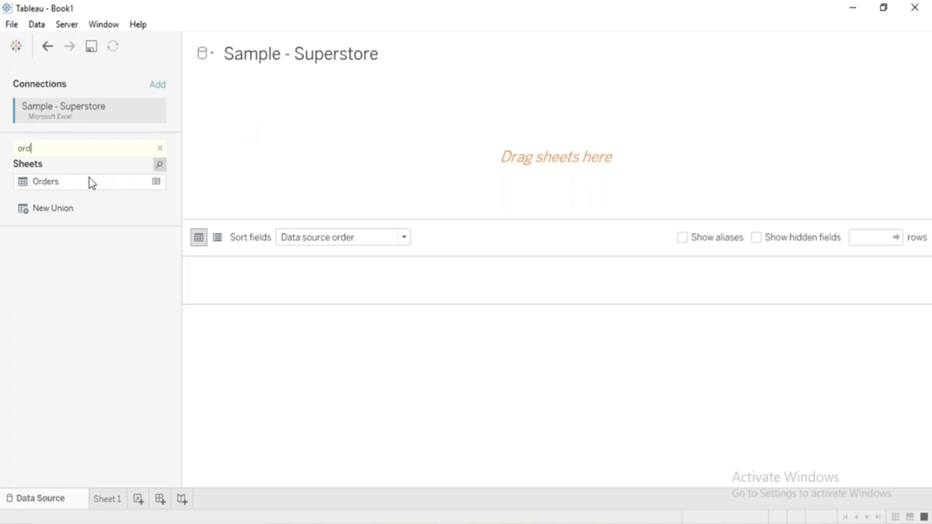
left_click_drag(97, 184, 335, 158)
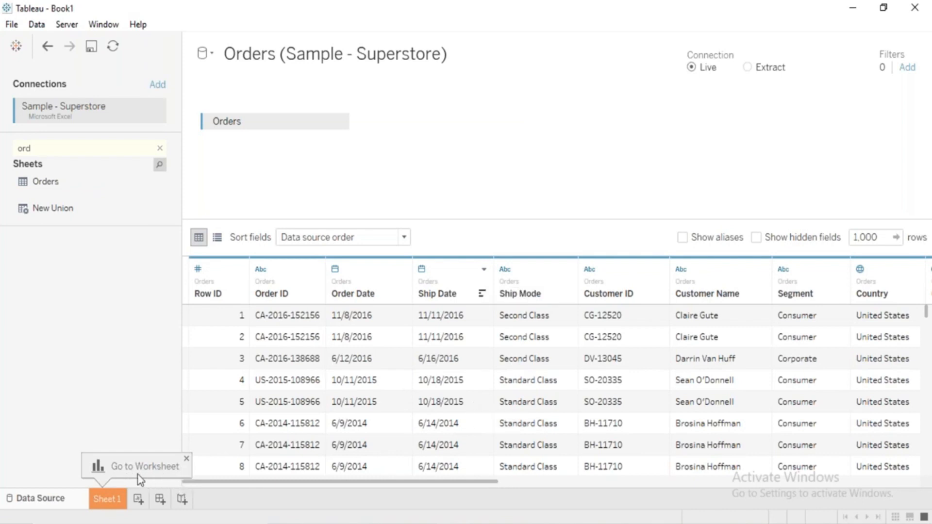
Switch between the data source page and Sheet 1 to compare them, finishing on the empty Sheet 1 worksheet.
left_click(111, 500)
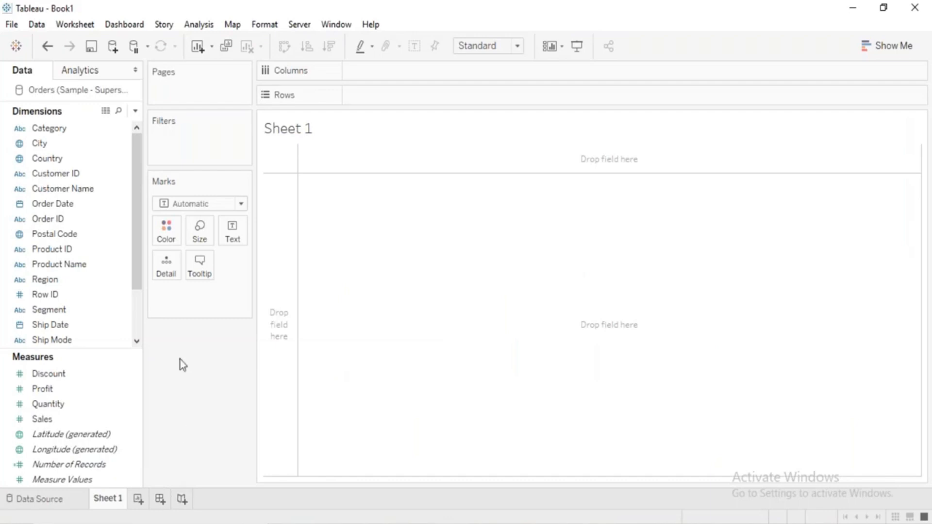
left_click(74, 506)
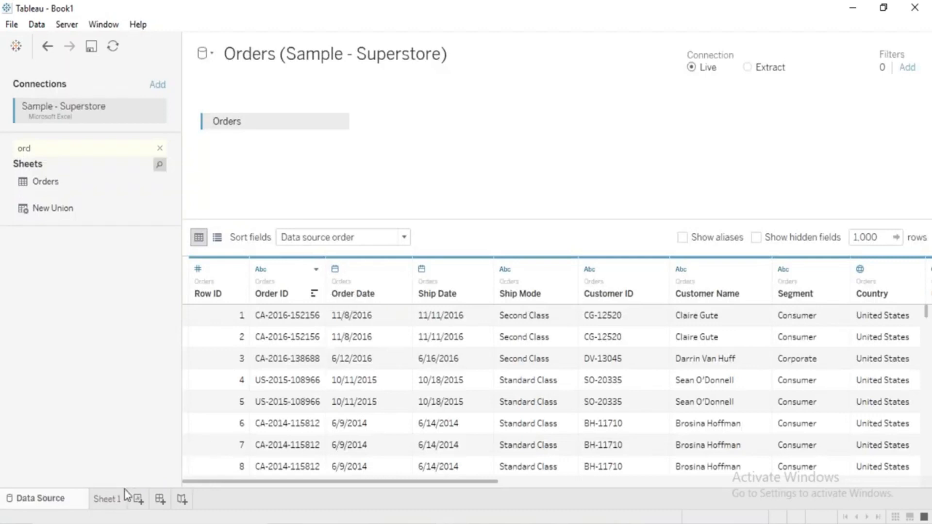
left_click(108, 500)
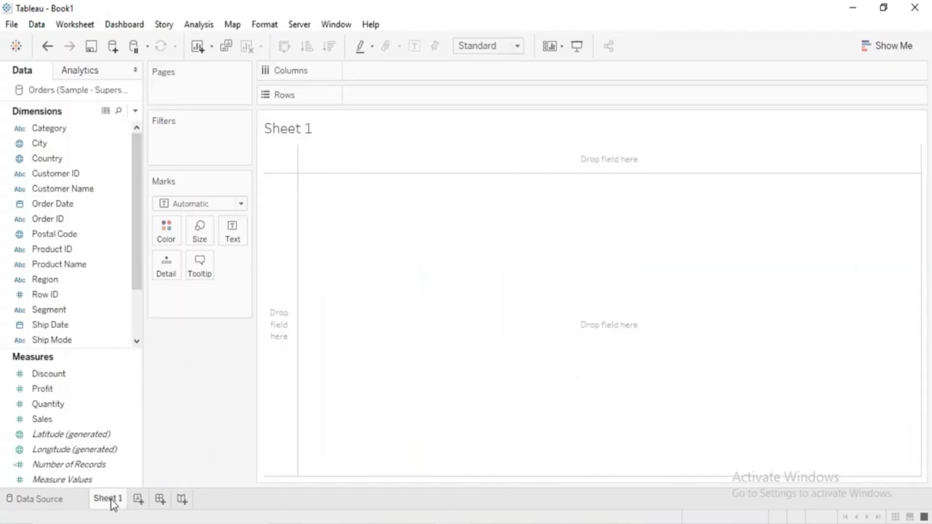
left_click(82, 505)
left_click(101, 505)
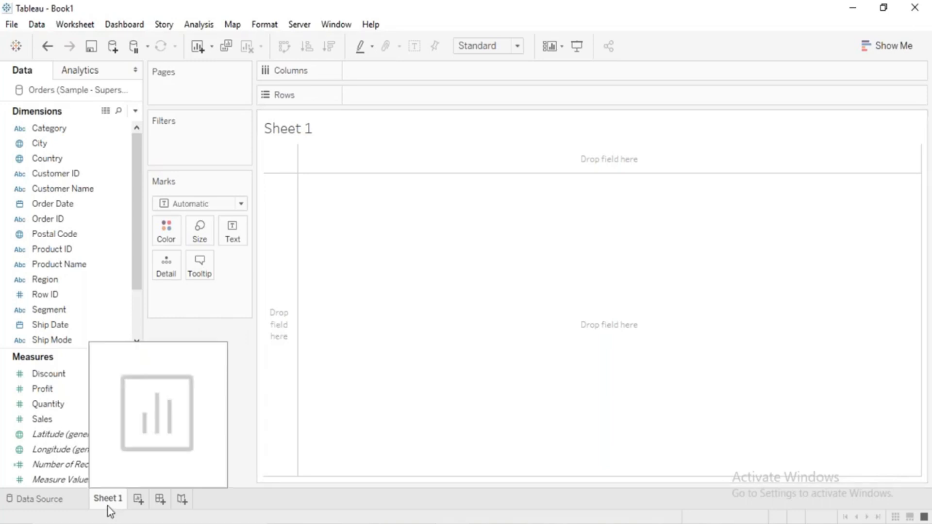
left_click(74, 504)
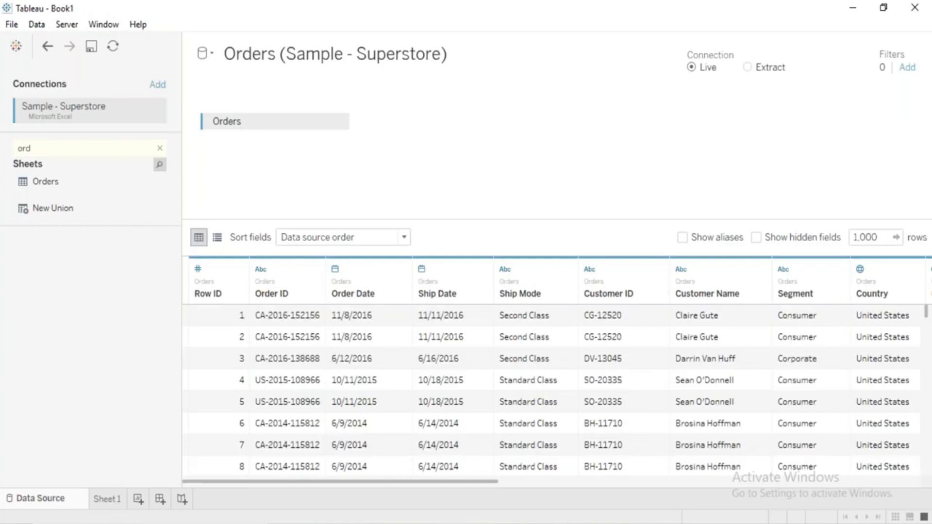
left_click(100, 500)
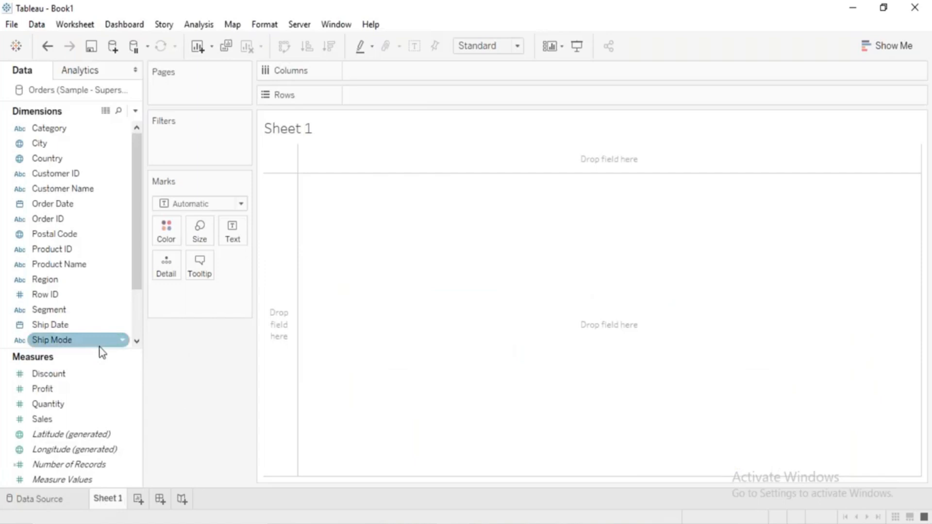
Build a text table in Sheet 1 with the Sub-Category dimension as rows and the Sales measure as values.
left_click(135, 307)
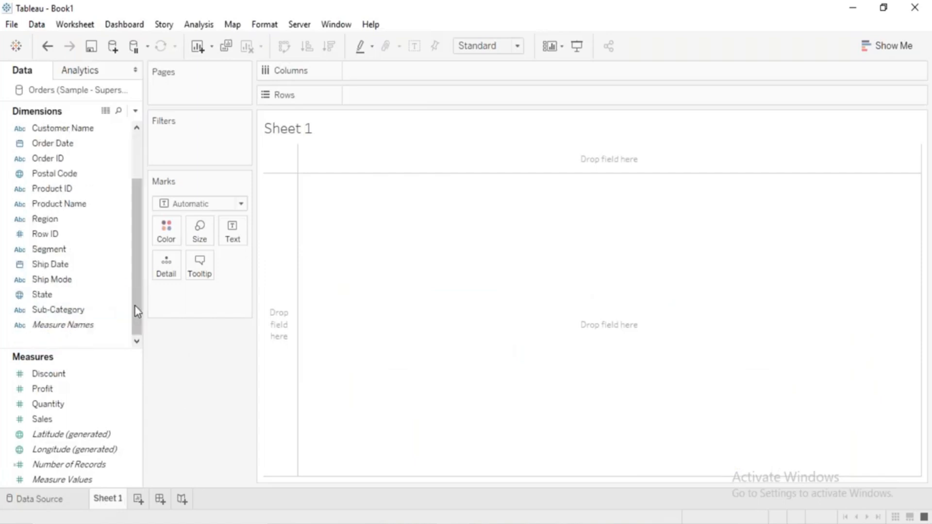
left_click(80, 313)
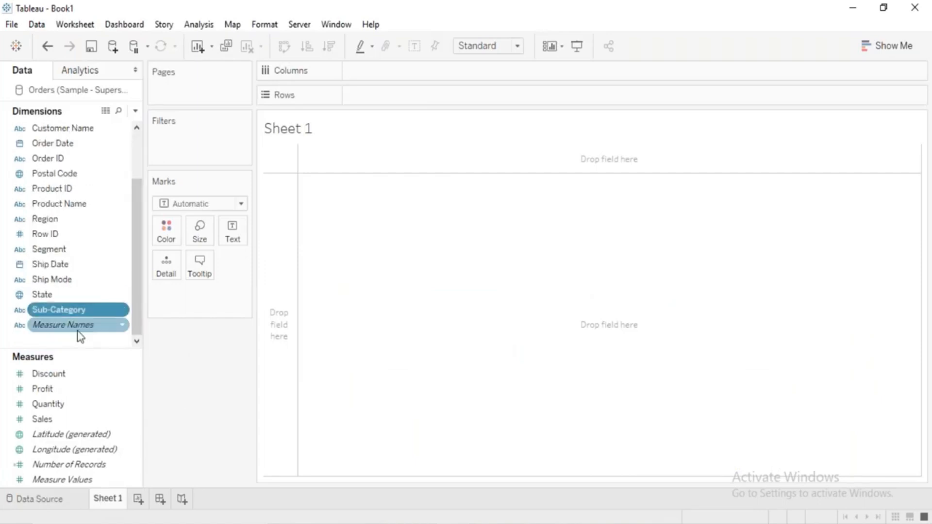
left_click(65, 411)
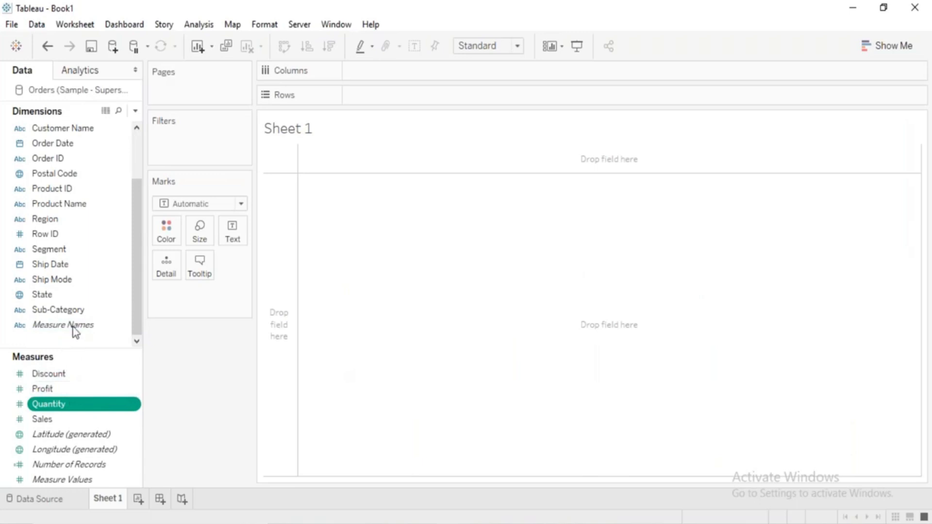
left_click_drag(78, 318, 297, 307)
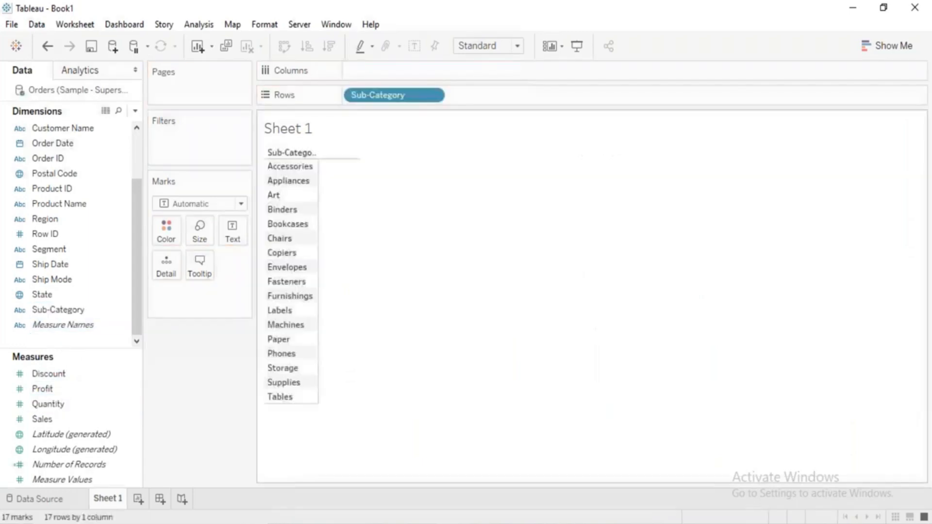
left_click_drag(57, 418, 340, 368)
Open the Show Me chart suggestions for the Sub-Category sales table.
left_click(867, 48)
left_click(867, 48)
left_click(867, 48)
left_click(869, 51)
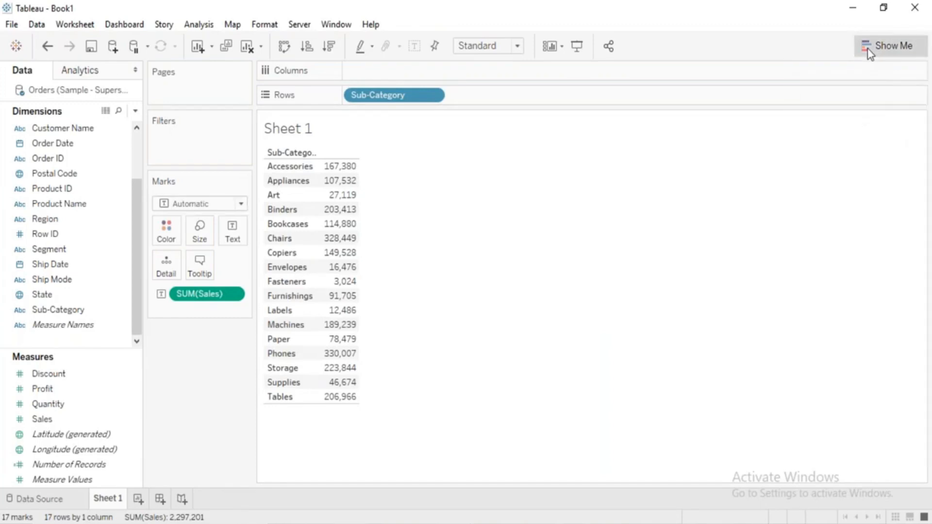
left_click(868, 48)
left_click(867, 48)
left_click(868, 48)
left_click(867, 48)
left_click(868, 48)
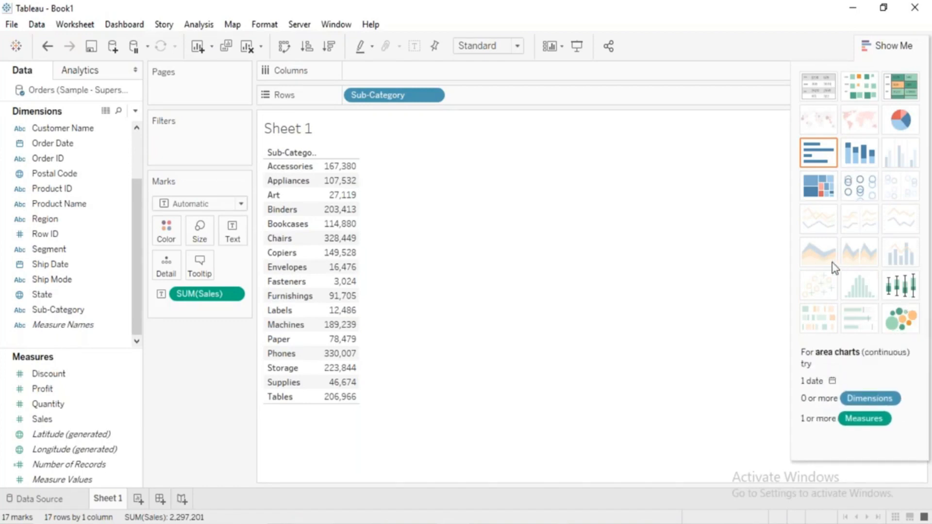
Try the treemap, pie chart, horizontal bars and packed bubbles views for Sales by Sub-Category.
left_click(828, 185)
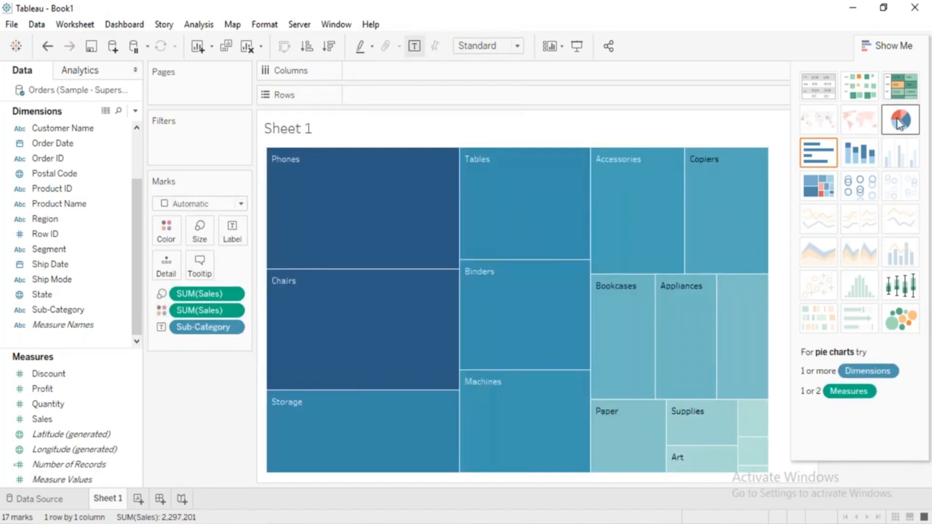
left_click(900, 123)
left_click(808, 165)
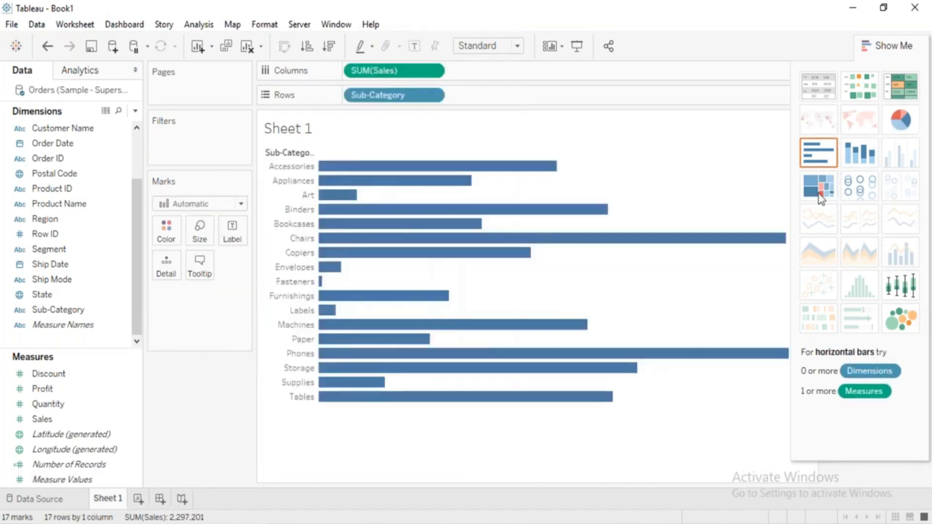
left_click(900, 318)
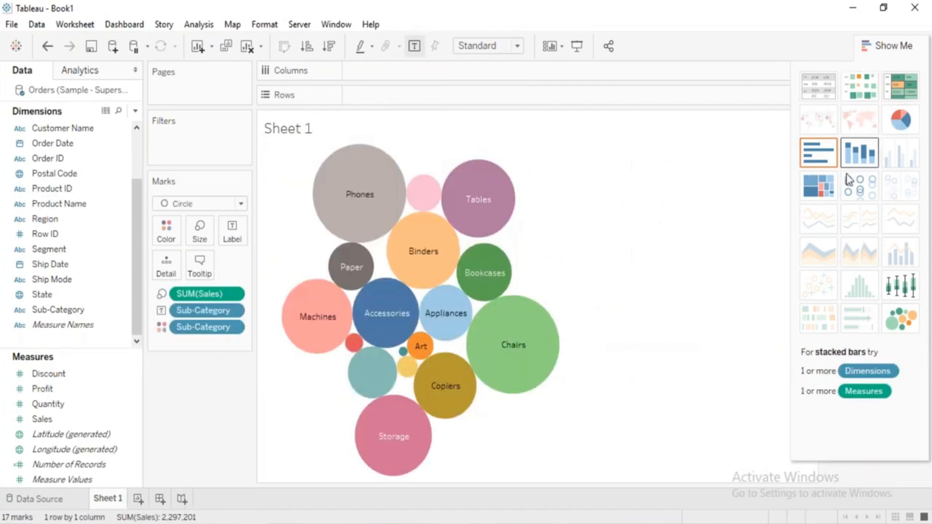
Turn the view into a vertical bar chart by applying horizontal bars and swapping rows and columns, with bars colored by Sub-Category.
left_click(817, 163)
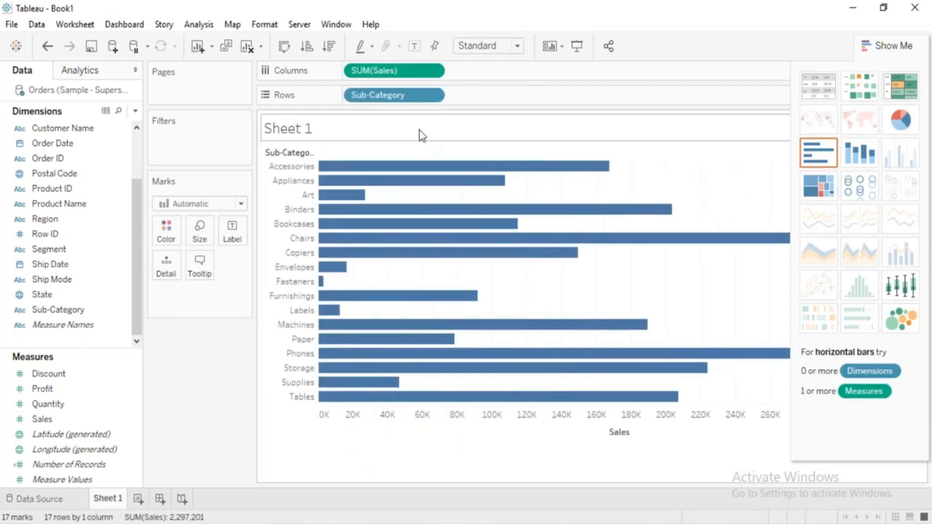
left_click(284, 49)
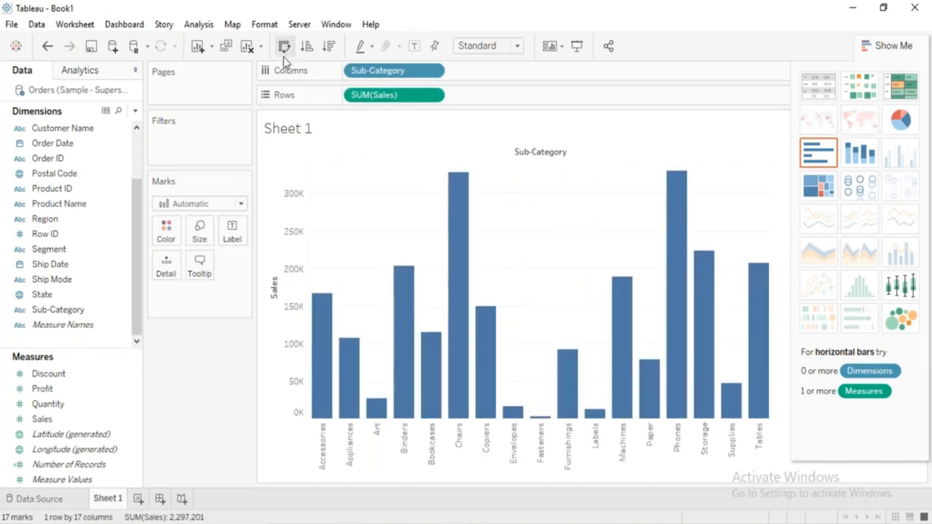
left_click_drag(97, 314, 166, 230)
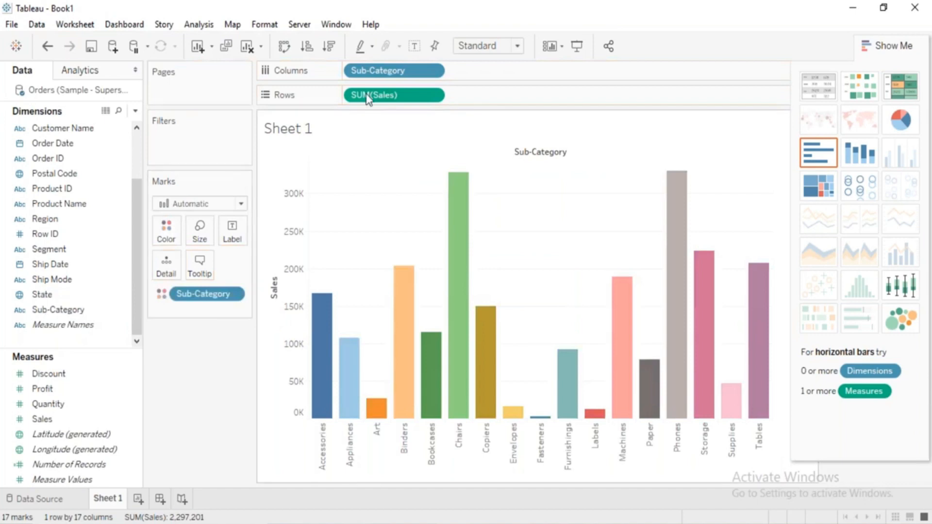
Show mark labels on the bars and sort the sub-categories by Sales in descending order, then close Show Me.
left_click(414, 47)
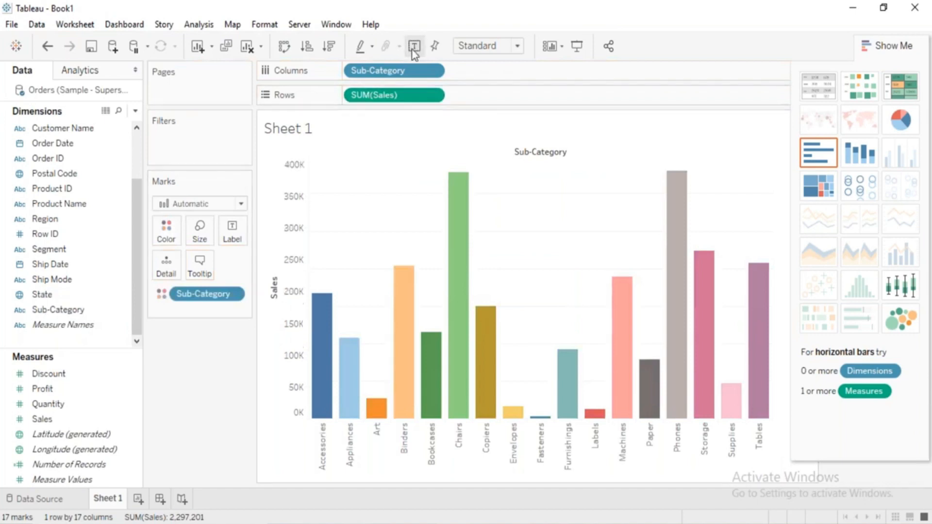
left_click(336, 53)
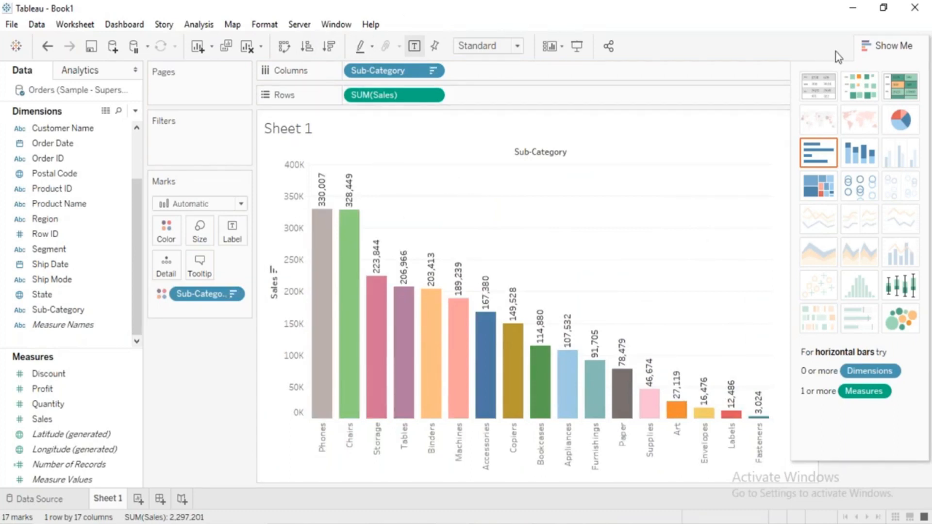
left_click(869, 46)
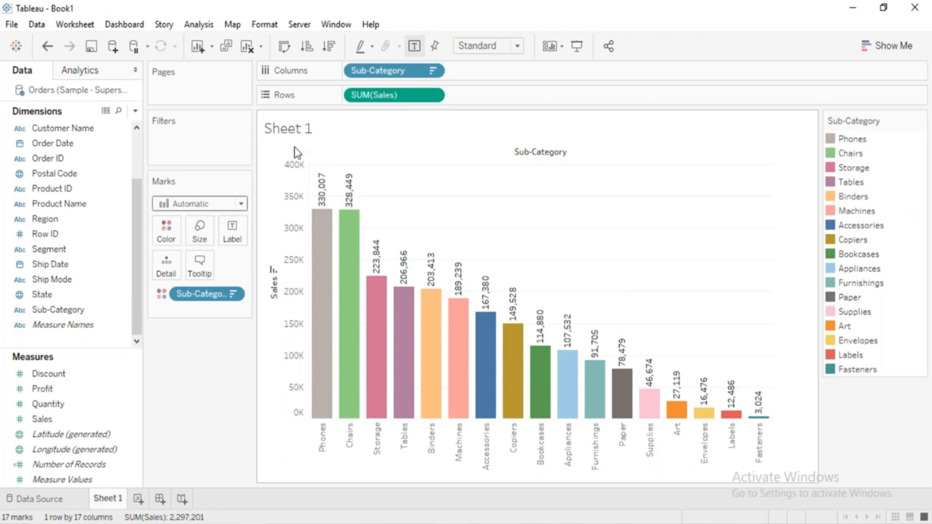
Look through the file commands and check the workbook repository's folder, then close the folder dialog without choosing another one.
left_click(11, 25)
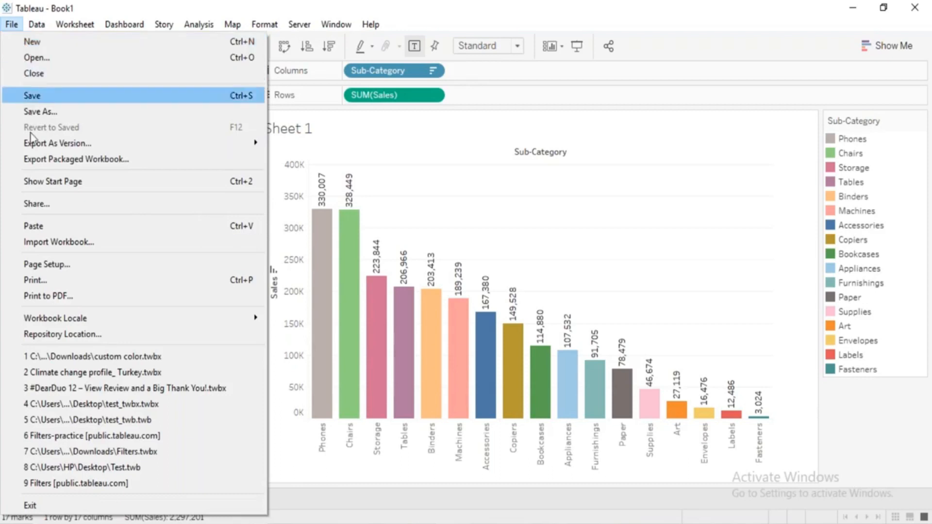
mouse_move(42, 148)
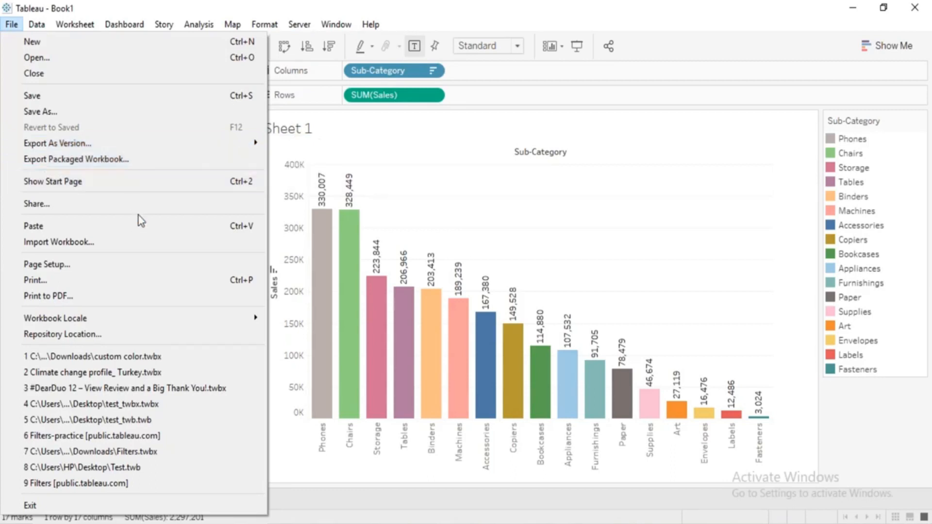
left_click(121, 343)
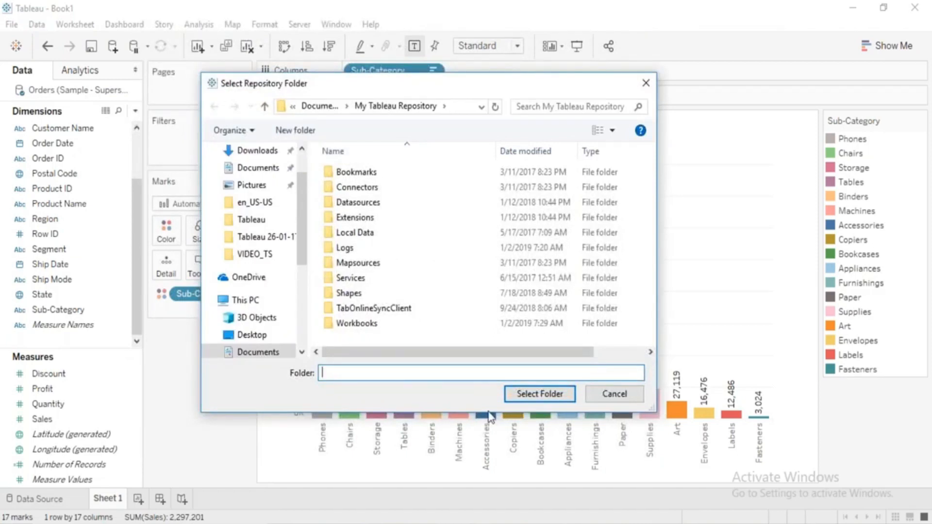
left_click(625, 401)
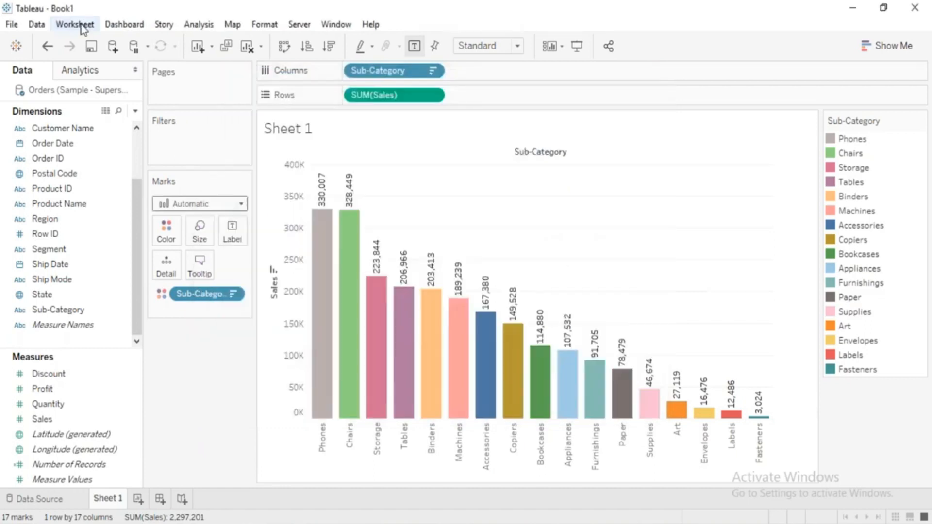
Examine the commands available for the file, the data source and the worksheet.
left_click(37, 25)
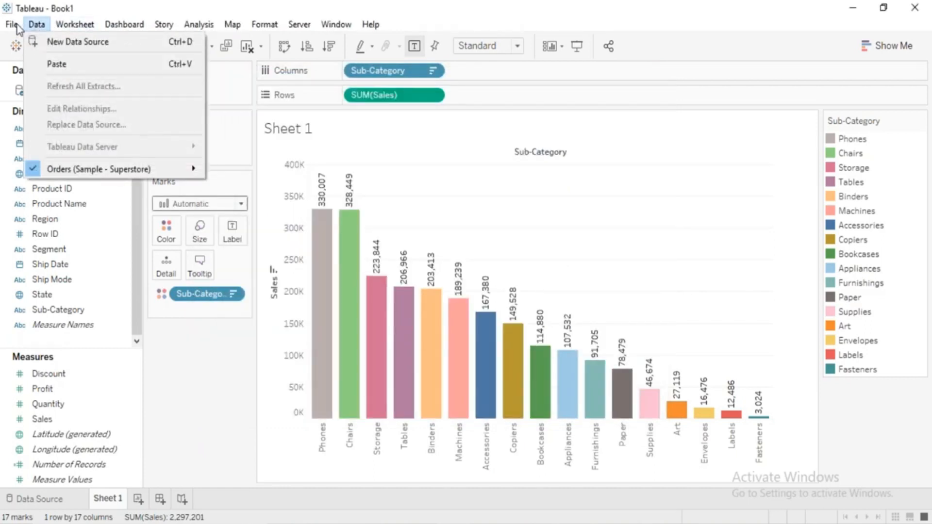
left_click(14, 23)
left_click(12, 25)
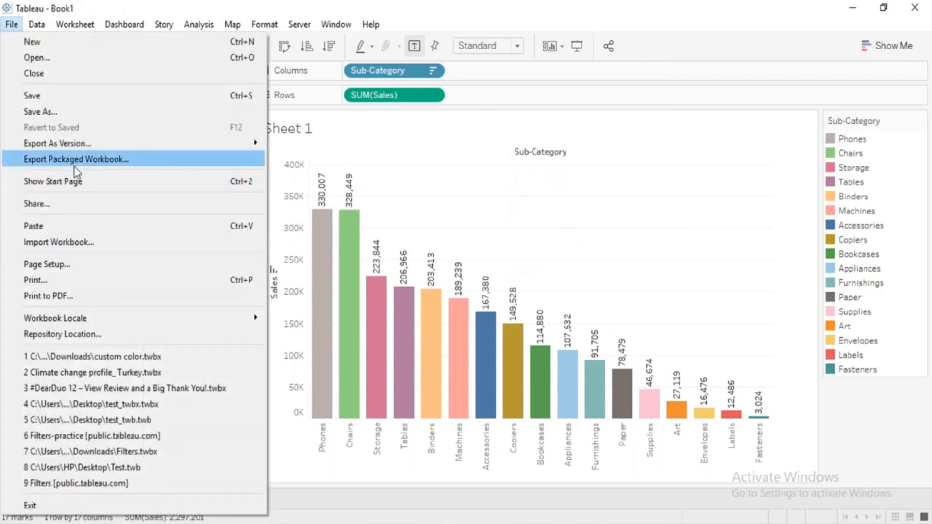
left_click(42, 30)
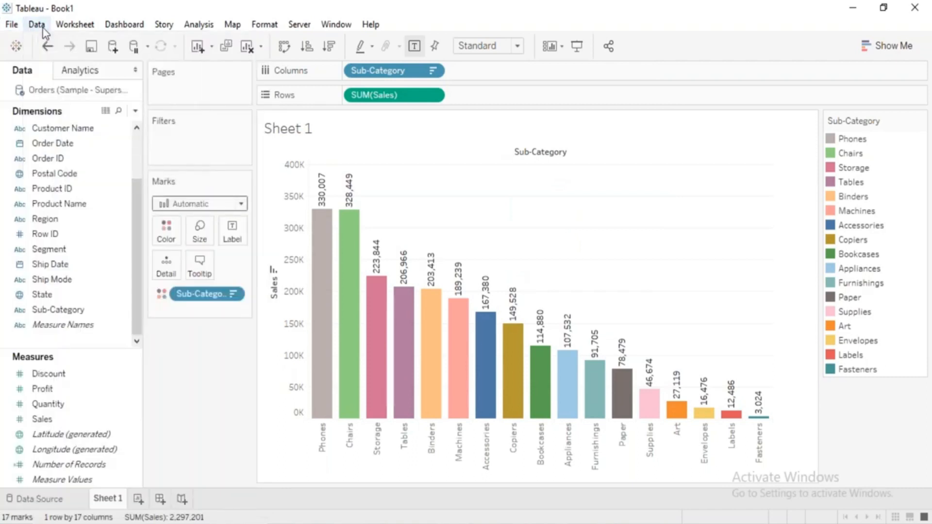
left_click(37, 30)
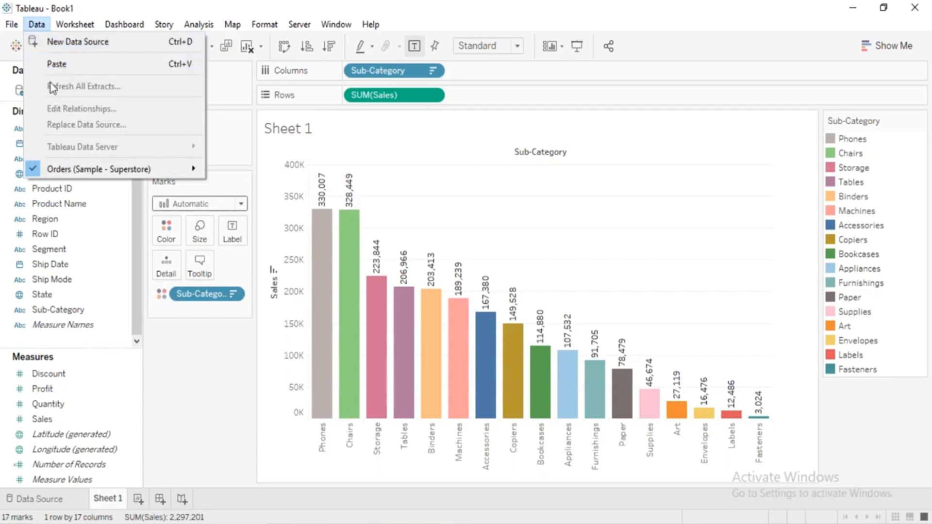
left_click(165, 389)
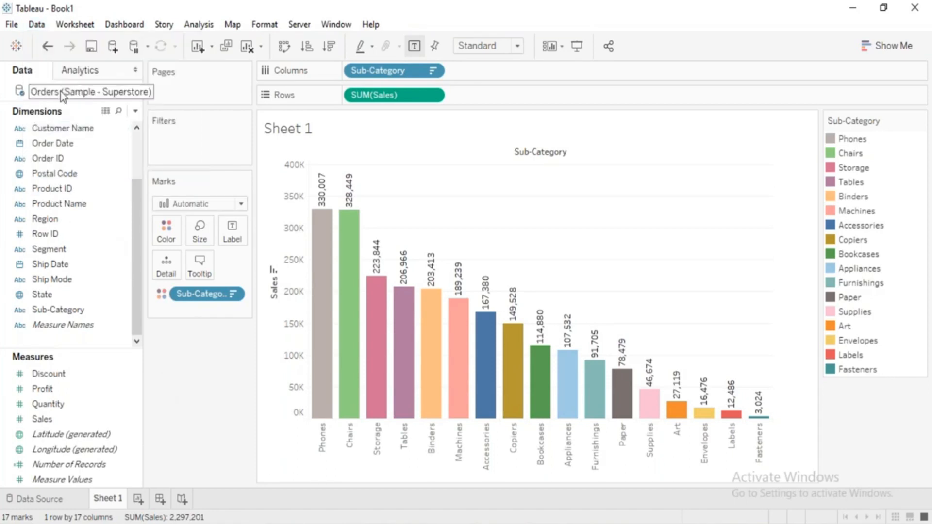
left_click(36, 24)
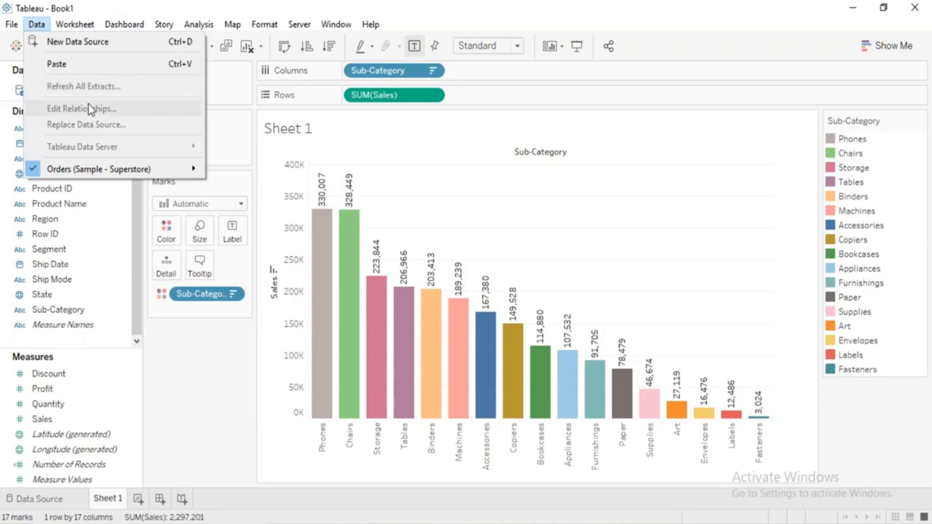
mouse_move(57, 26)
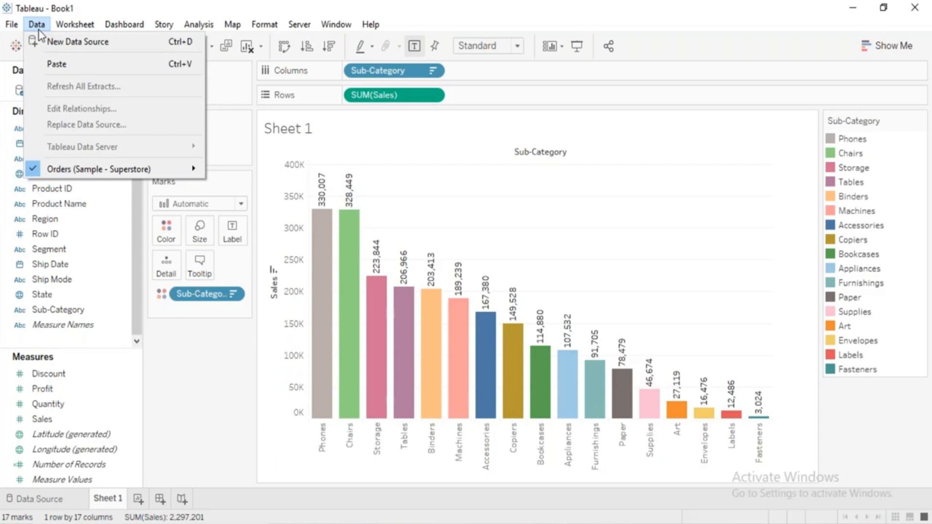
mouse_move(67, 30)
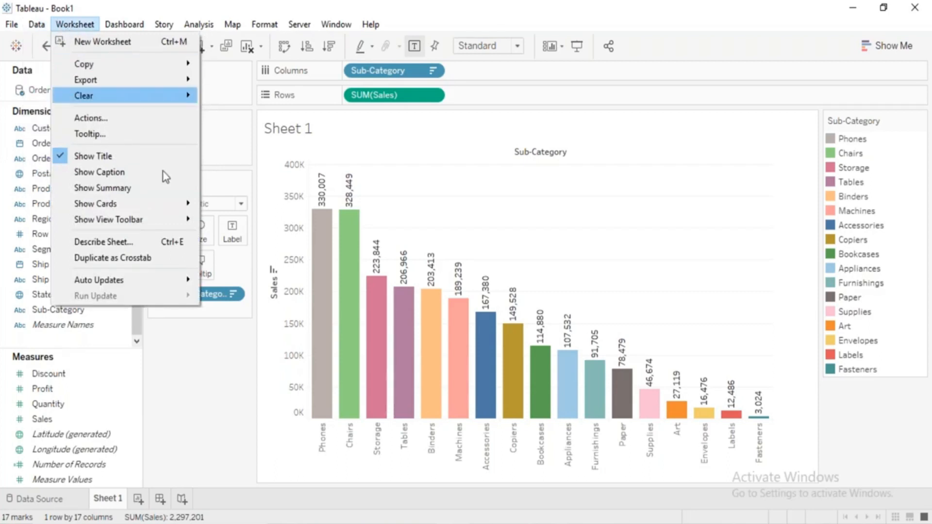
left_click(270, 461)
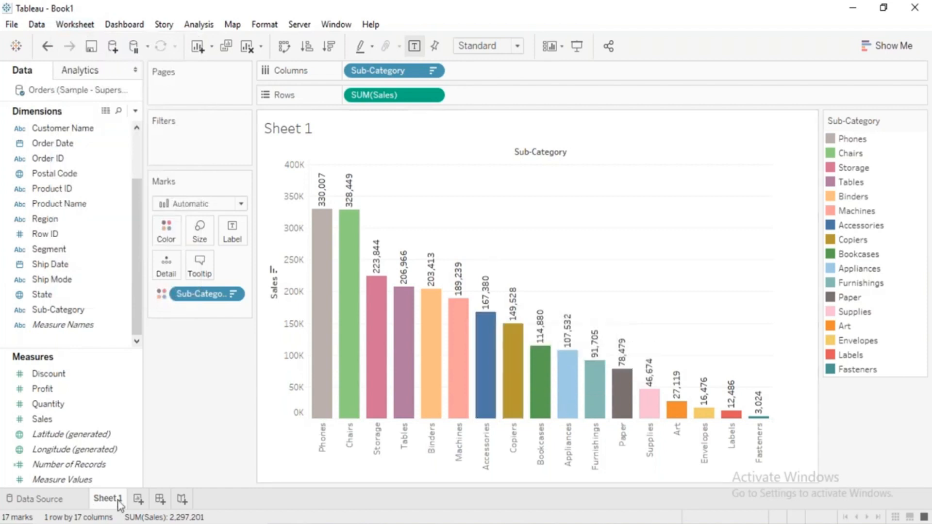
Add a new worksheet and build a treemap of Profit by Sub-Category with Show Me.
mouse_move(122, 503)
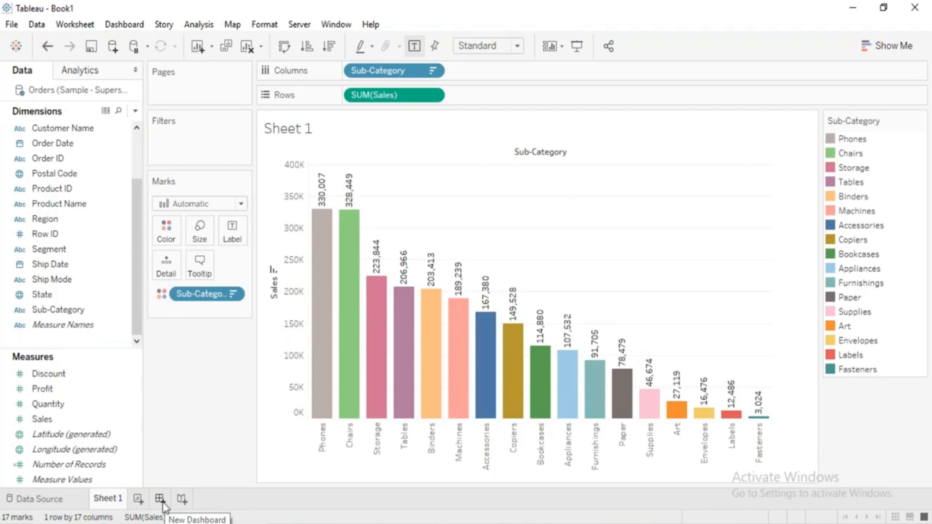
left_click(138, 500)
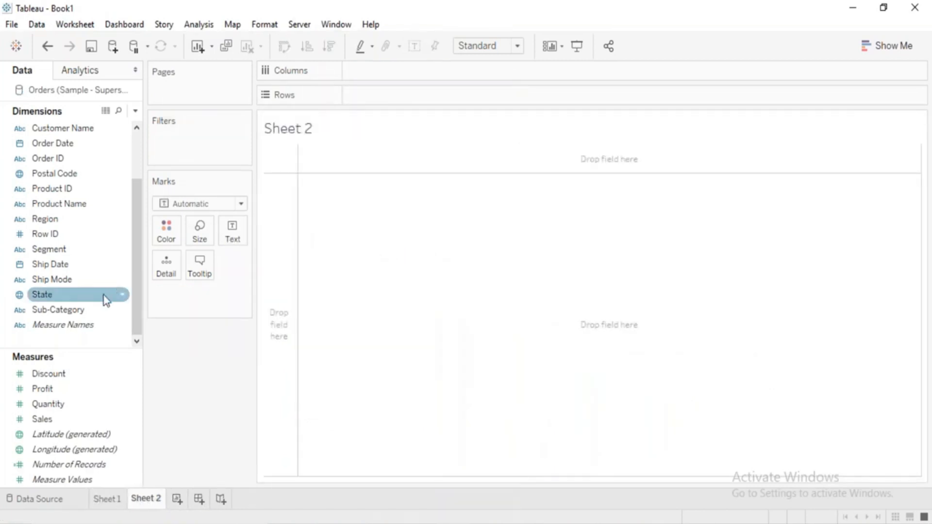
left_click(106, 311)
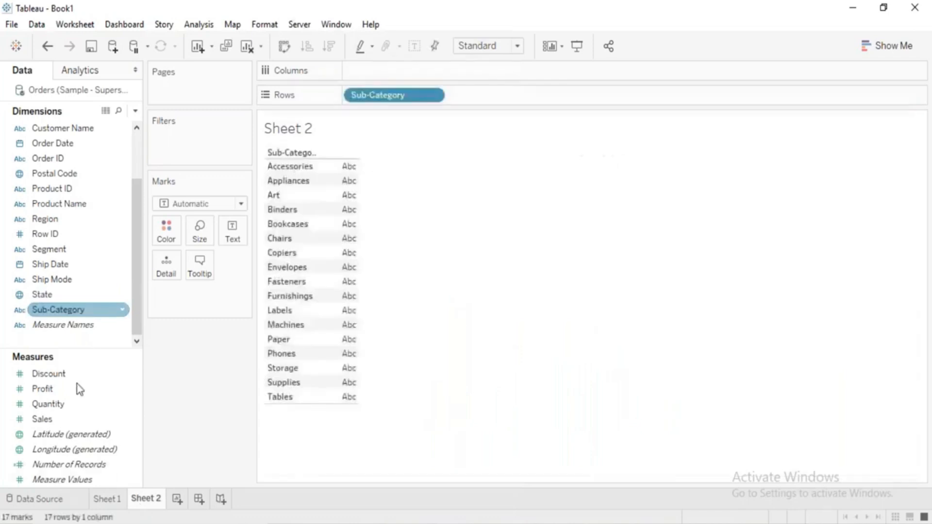
double_click(43, 389)
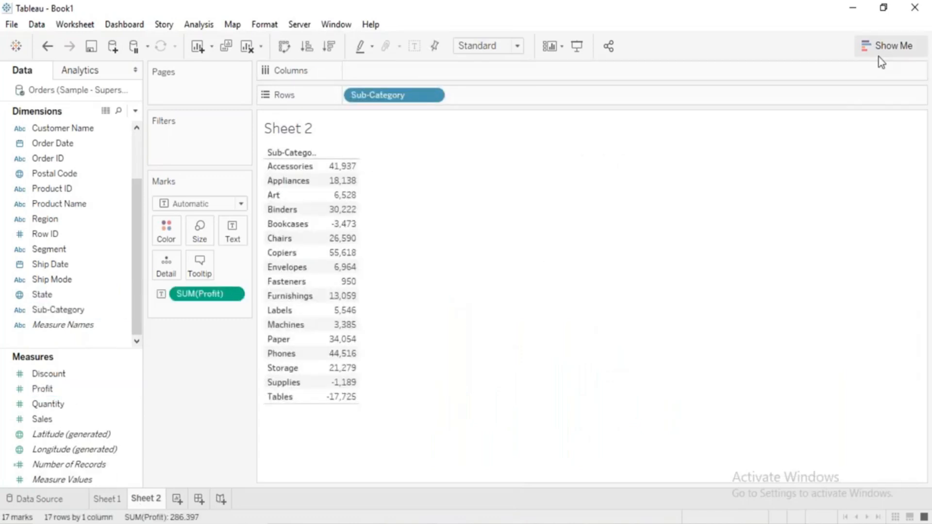
left_click(885, 46)
left_click(817, 184)
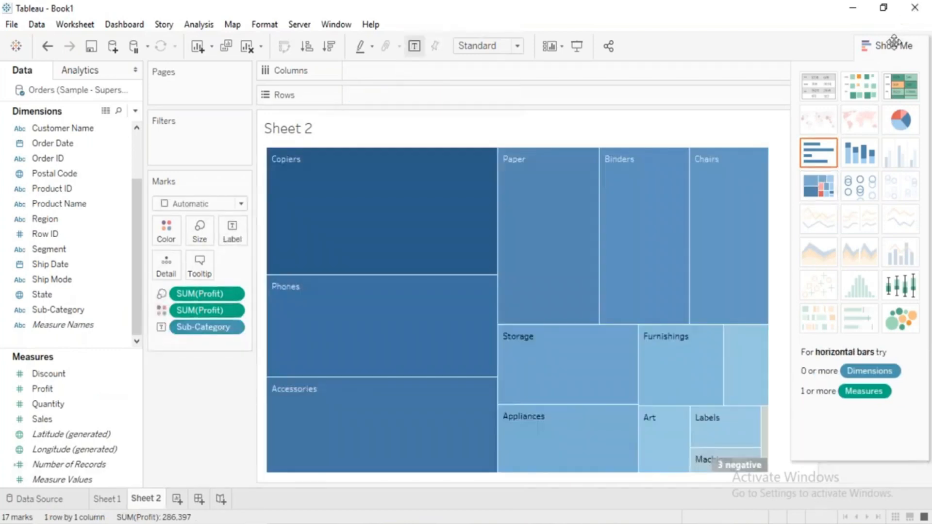
left_click(894, 45)
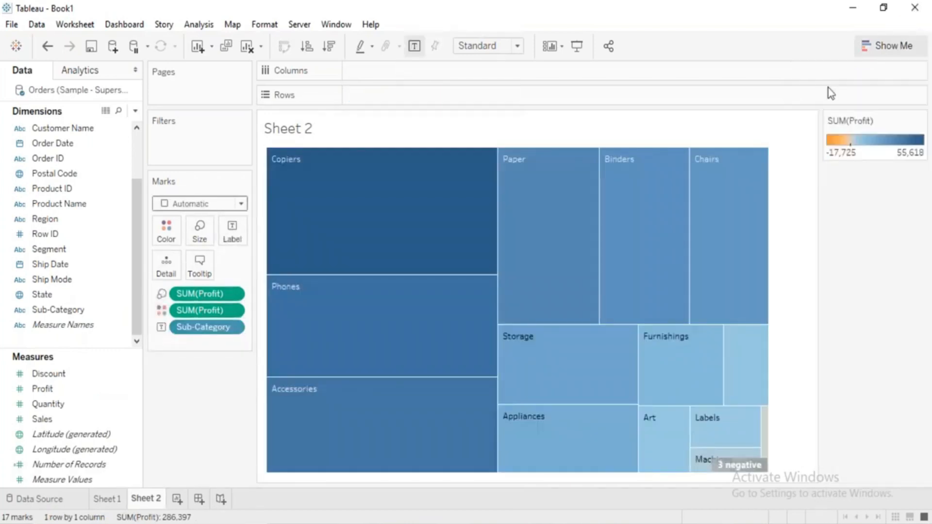
Create a new dashboard after viewing both sheets, and place Sheet 1 and Sheet 2 side by side on it.
left_click(109, 500)
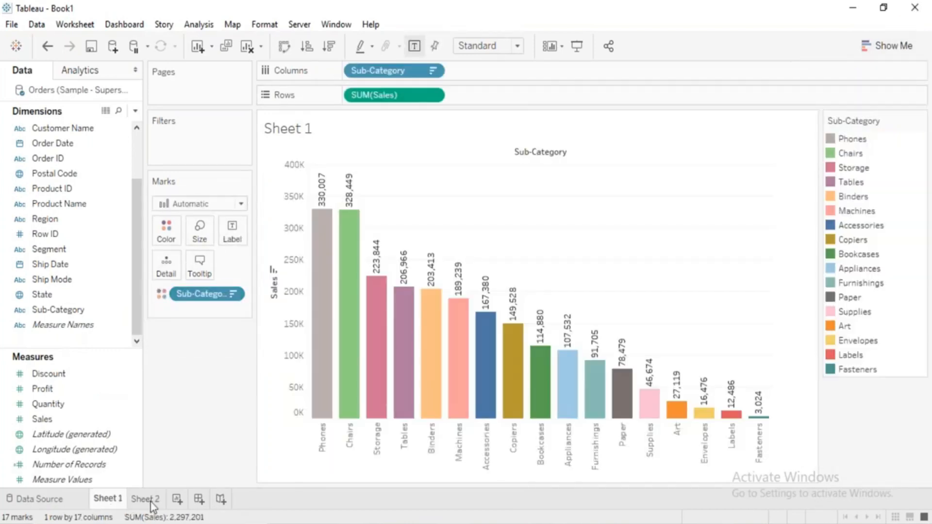
left_click(148, 500)
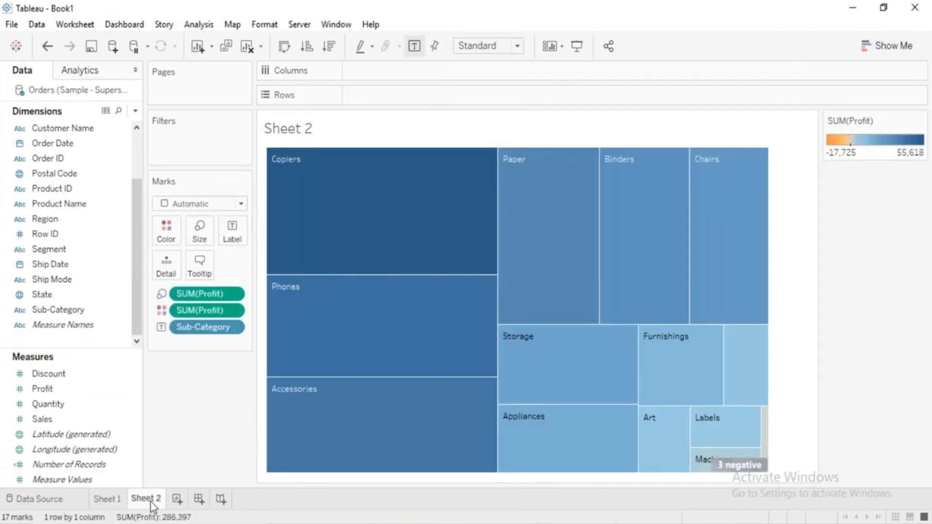
left_click(198, 500)
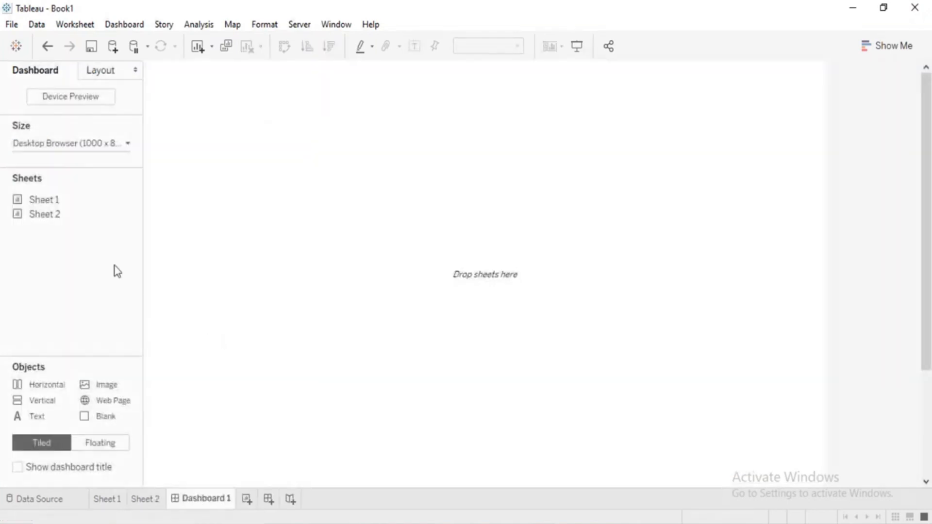
left_click_drag(68, 201, 173, 214)
left_click_drag(71, 210, 604, 231)
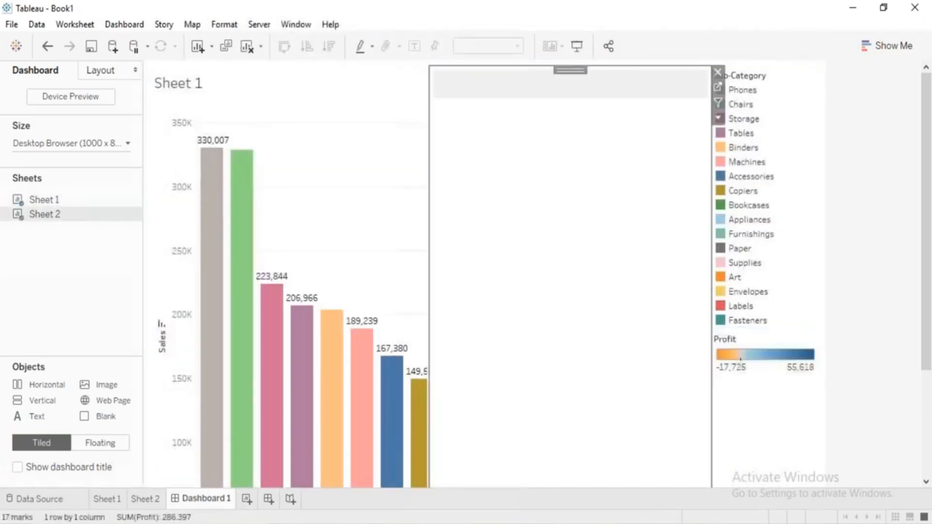
Create a new story with three story points in the order Dashboard 1, Sheet 1 and Sheet 2.
left_click(290, 500)
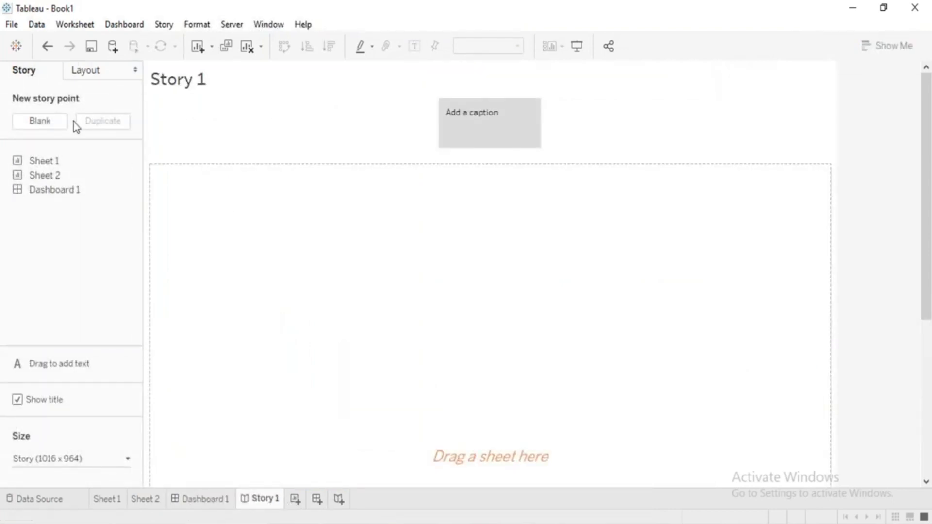
left_click_drag(60, 159, 324, 209)
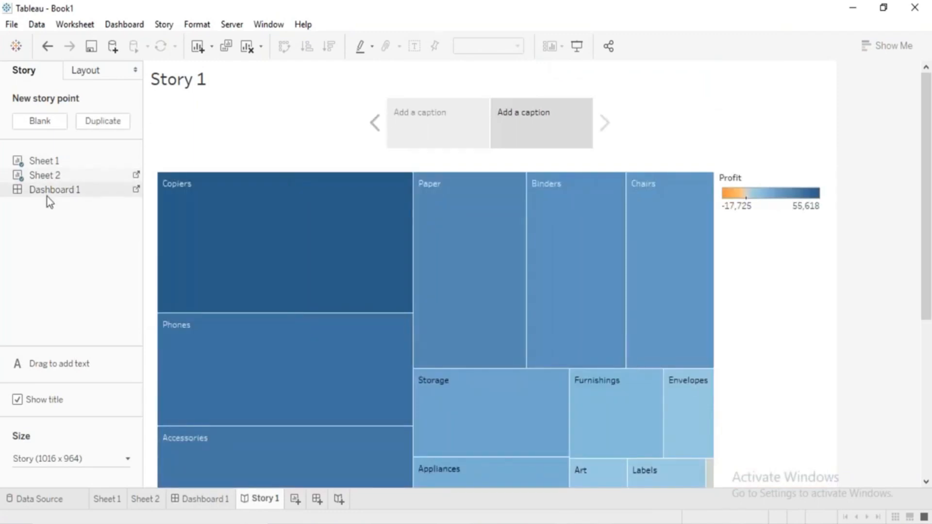
mouse_move(46, 194)
left_mouse_down()
mouse_move(596, 150)
mouse_move(412, 127)
left_mouse_up()
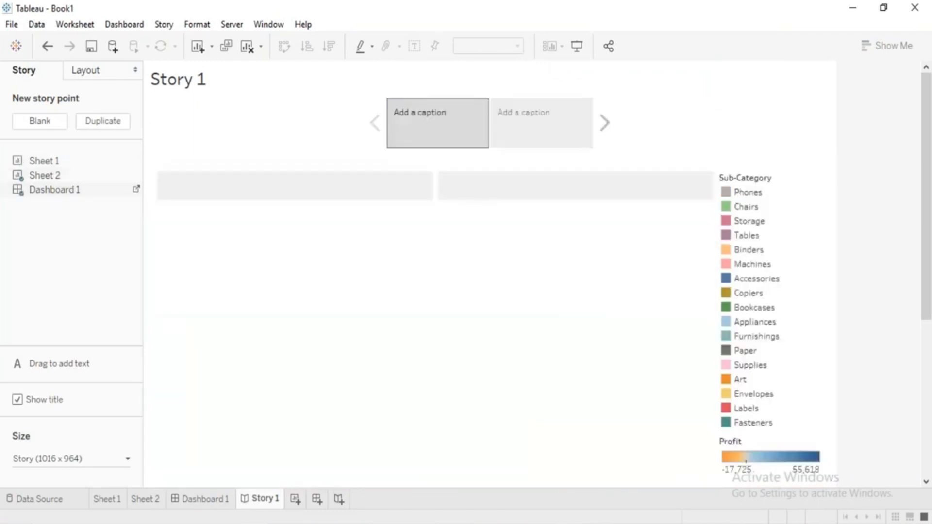
left_click_drag(62, 166, 480, 106)
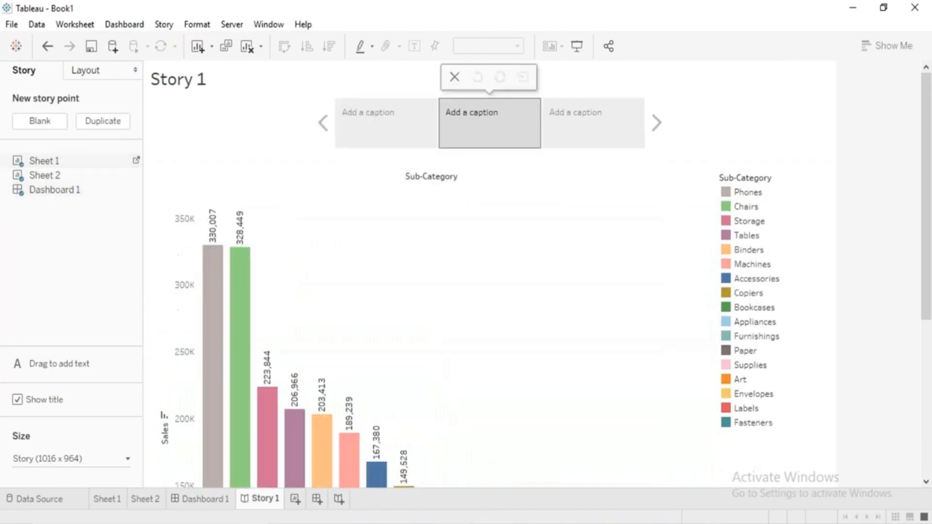
View each of the three story points, then revisit Sheet 2, Dashboard 1 and Story 1, ending on Sheet 2.
left_click(394, 150)
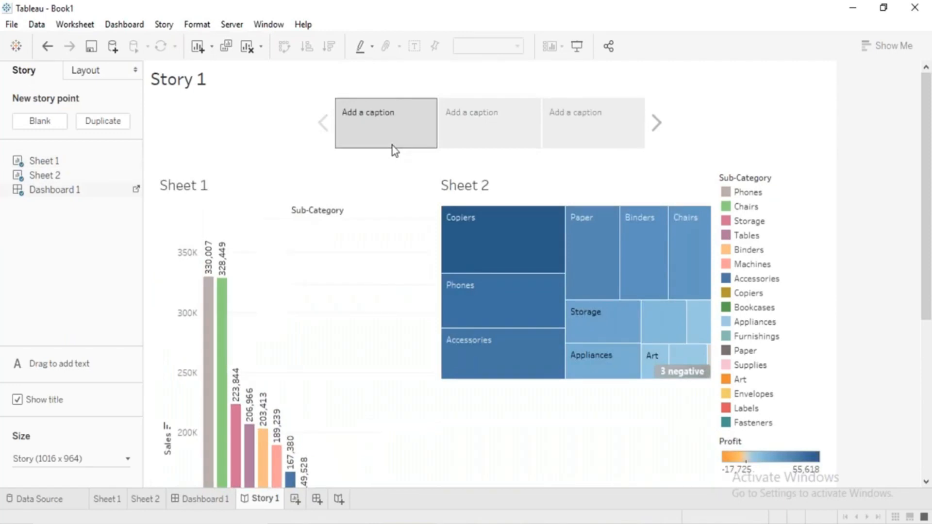
left_click(476, 133)
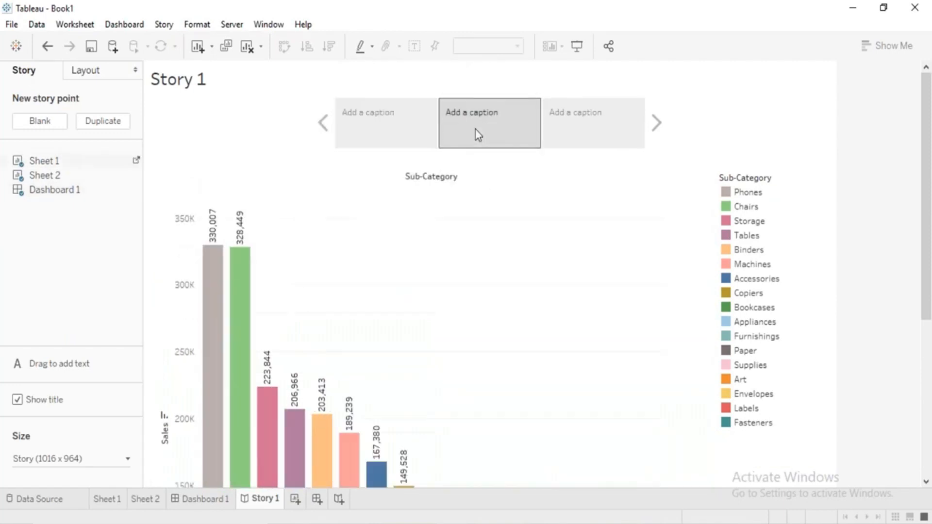
left_click(629, 126)
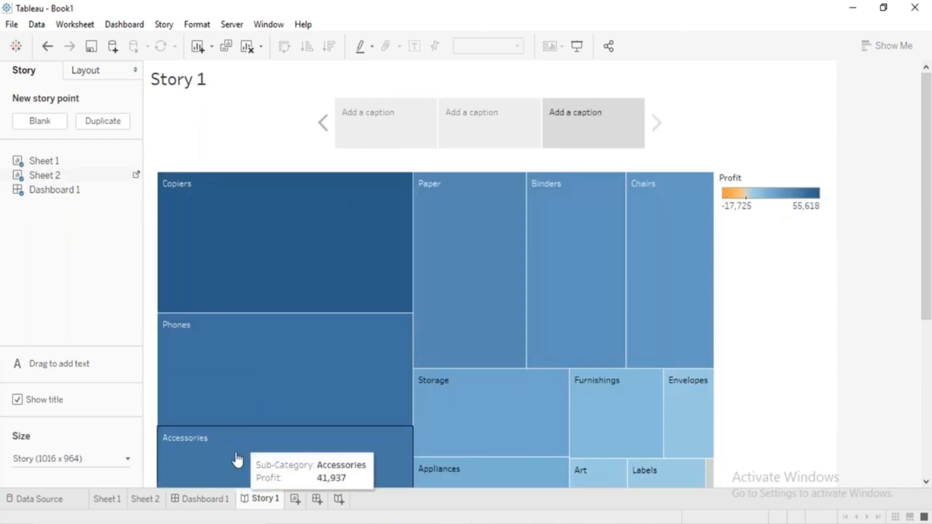
left_click(152, 507)
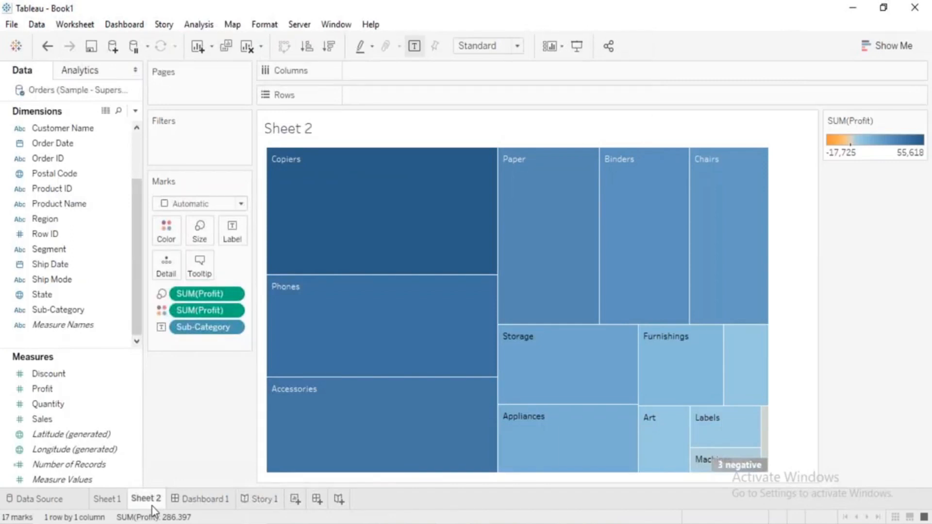
left_click(189, 502)
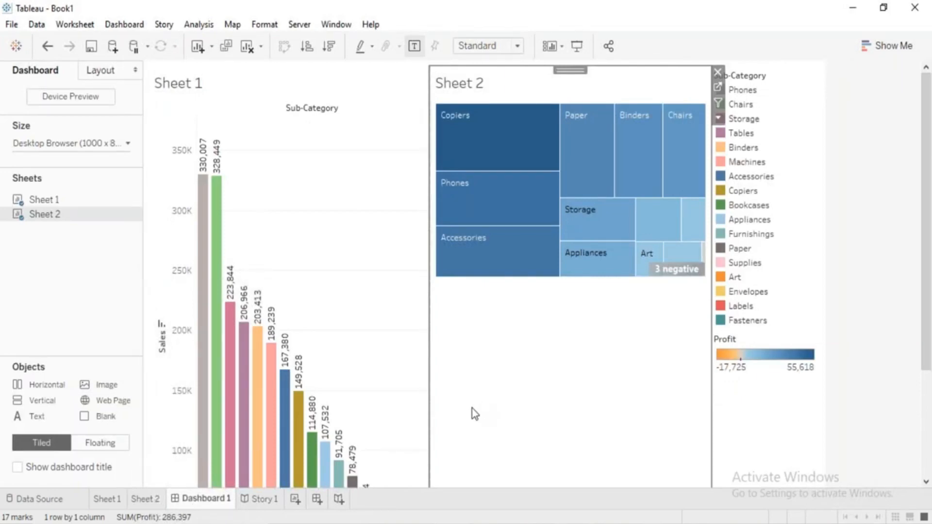
left_click(267, 502)
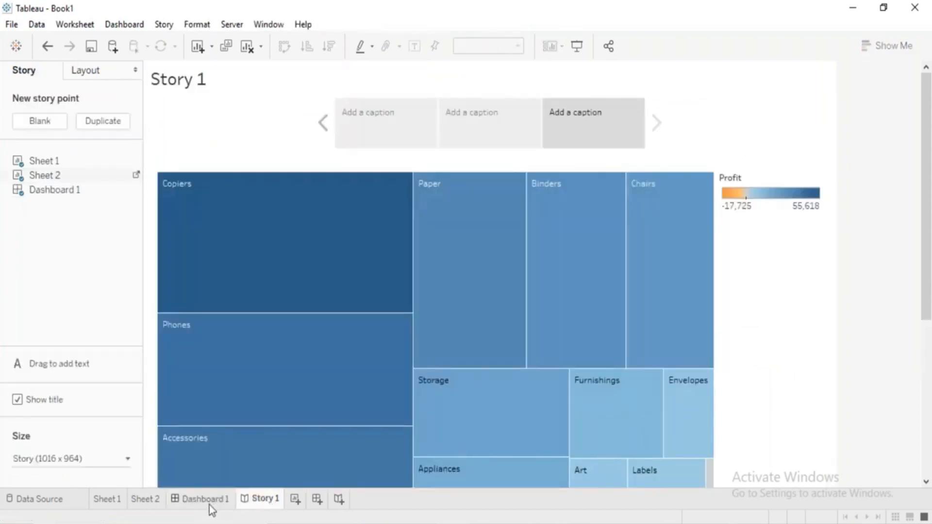
mouse_move(208, 505)
left_click(141, 500)
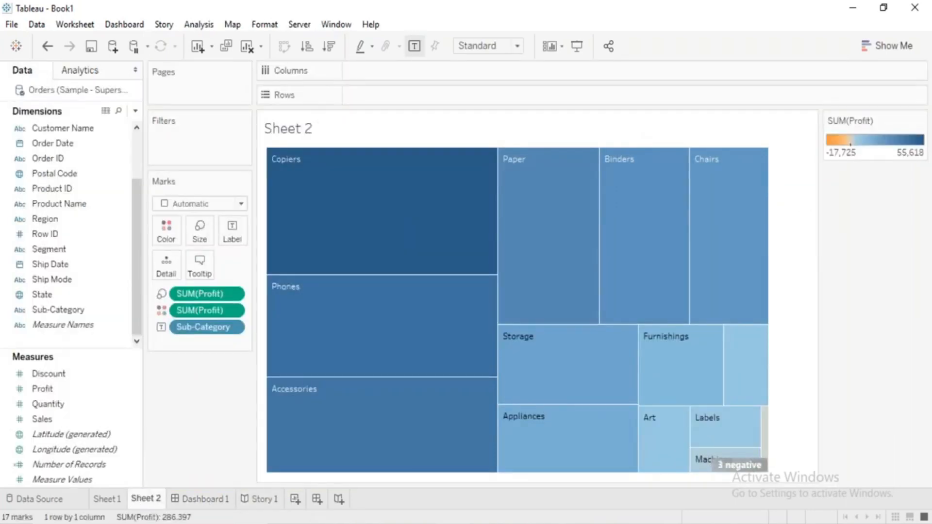
Review the commands available for stories, dashboards, worksheets and analysis while on Sheet 2.
left_click(73, 29)
mouse_move(167, 26)
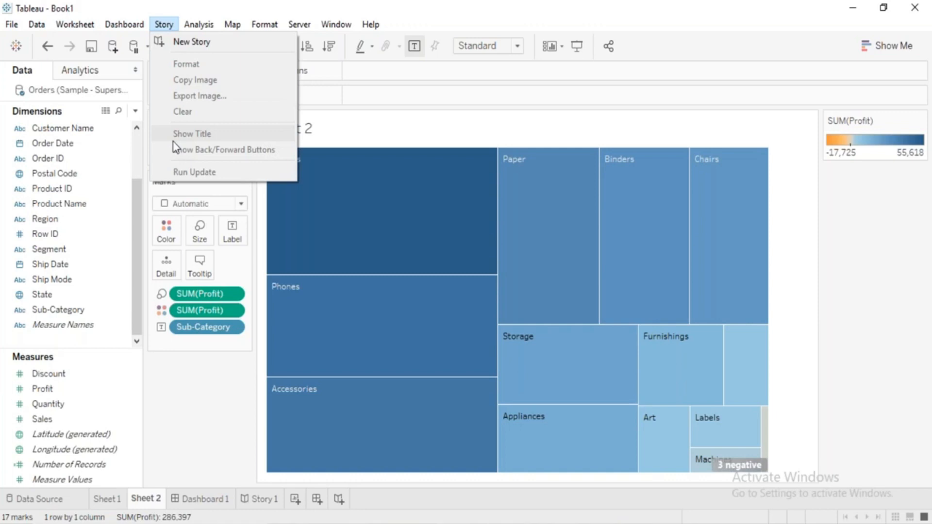
mouse_move(122, 26)
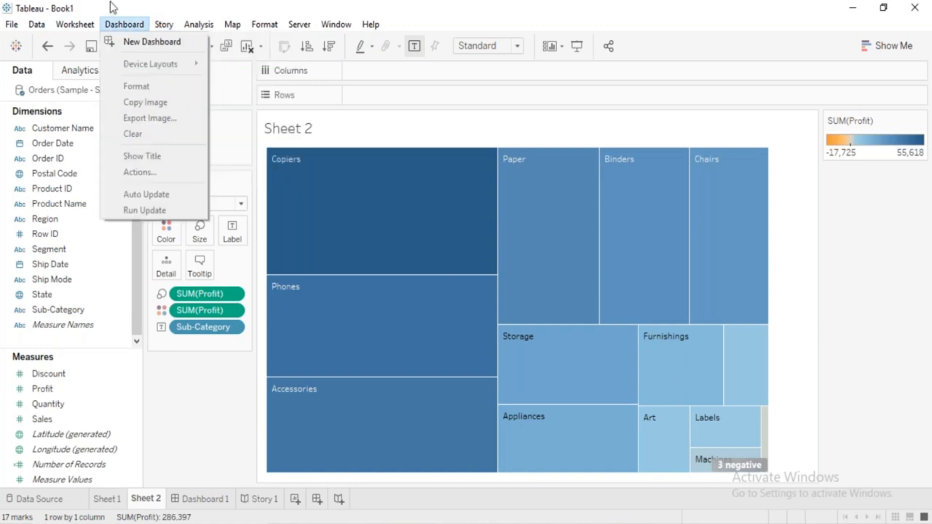
mouse_move(75, 25)
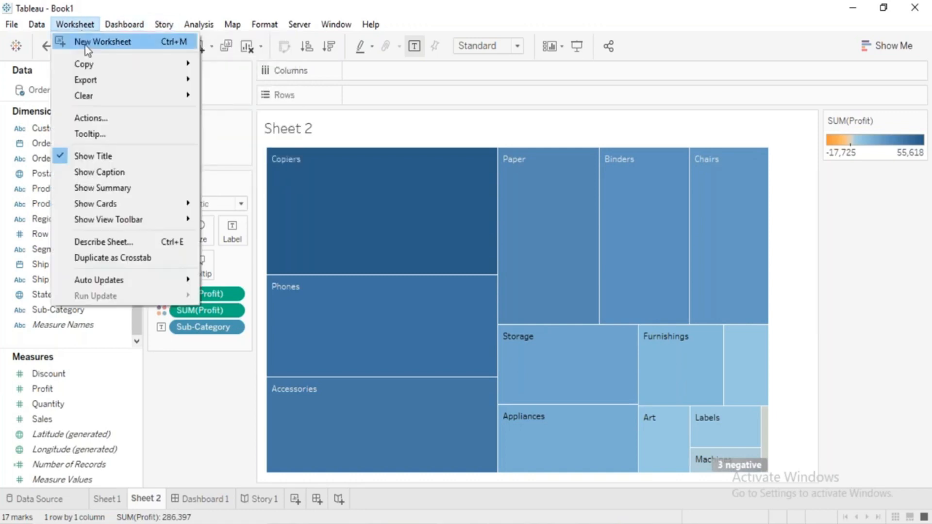
mouse_move(92, 63)
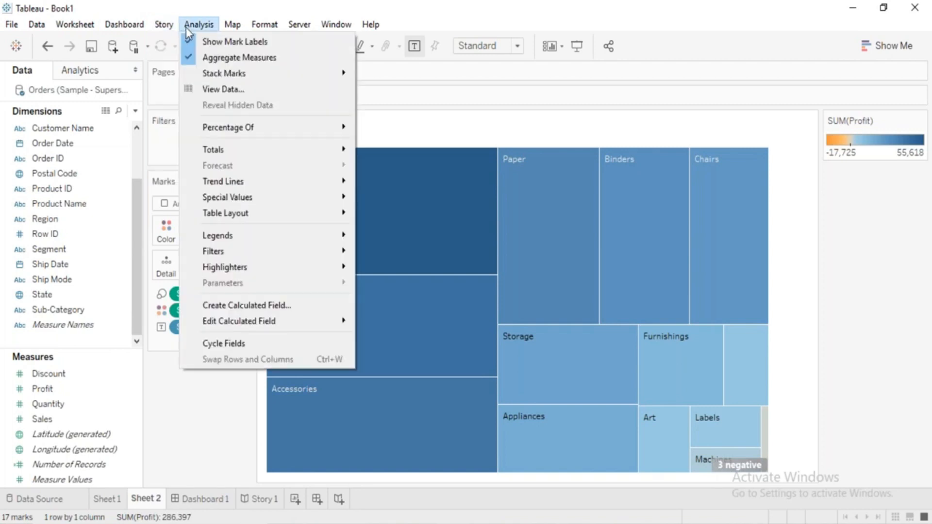
key("Escape")
Switch to Sheet 1 and review the analysis options for its bar chart, including the totals options.
left_click(107, 500)
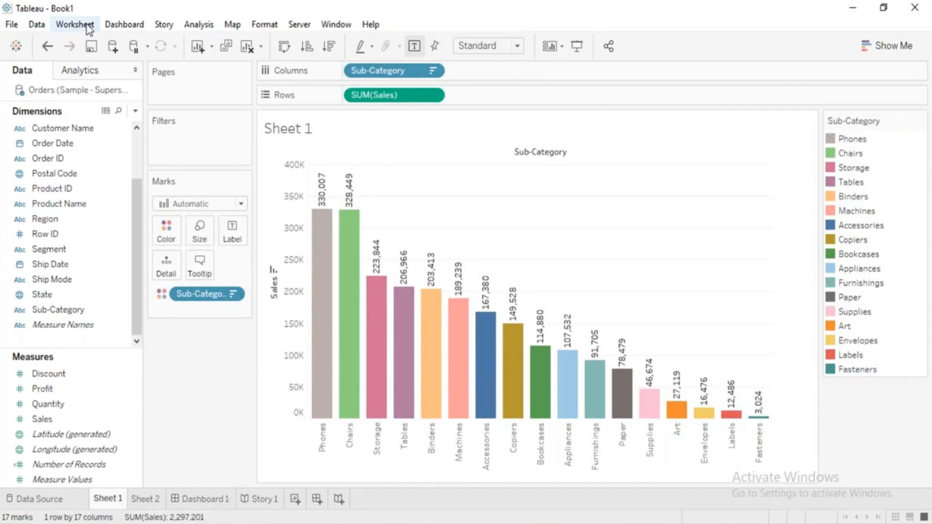
left_click(198, 27)
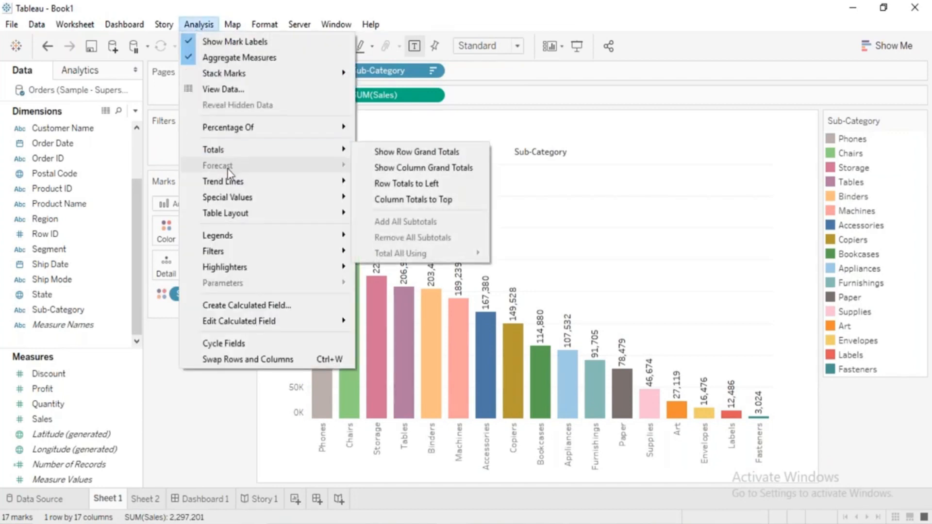
mouse_move(240, 257)
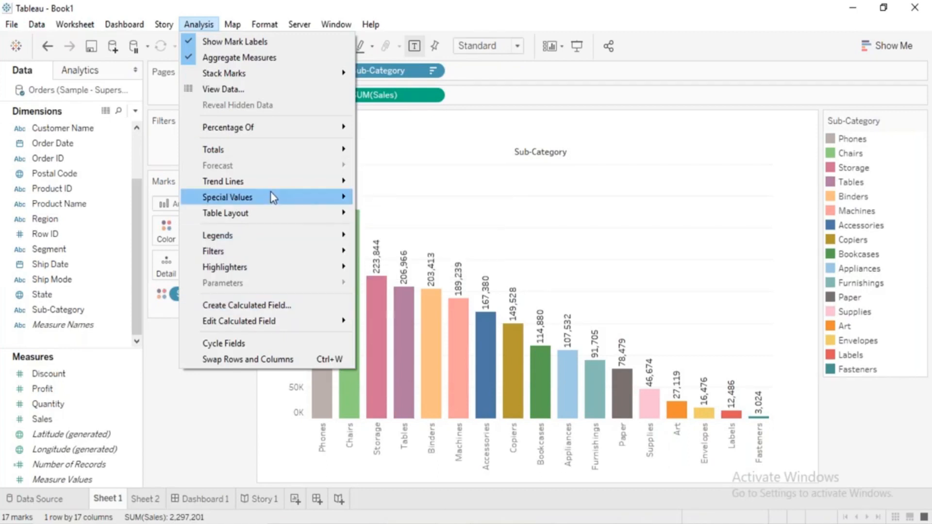
mouse_move(271, 188)
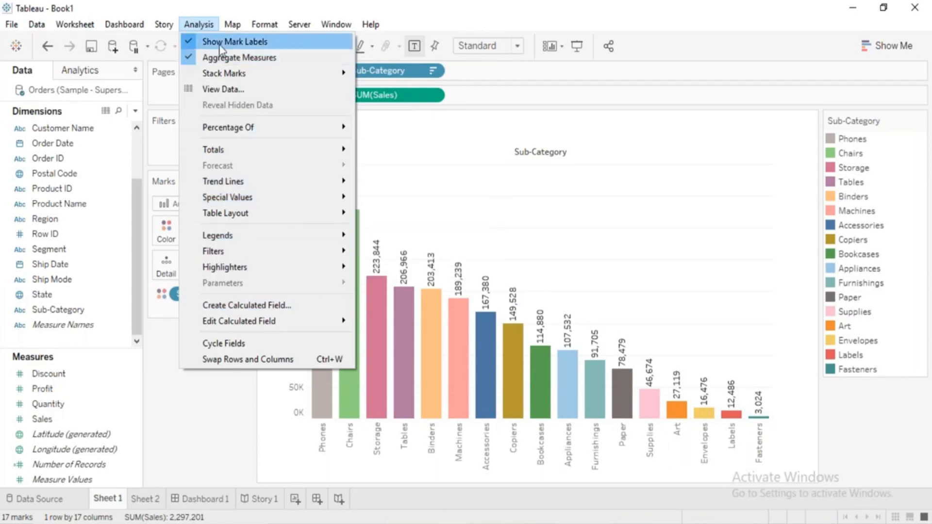
left_click(199, 24)
left_click(203, 25)
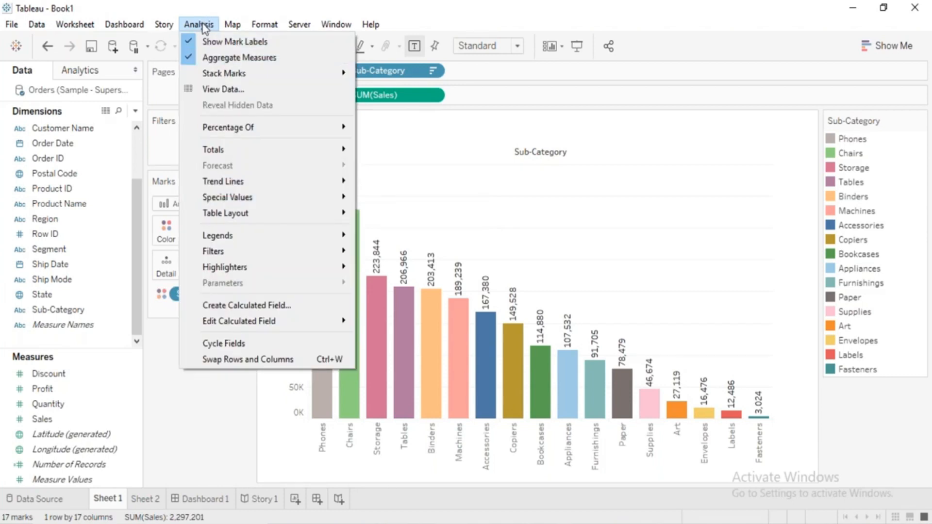
left_click(203, 25)
Display the Show Me chart types and review the background map, background image, geocoding and formatting options.
left_click(230, 26)
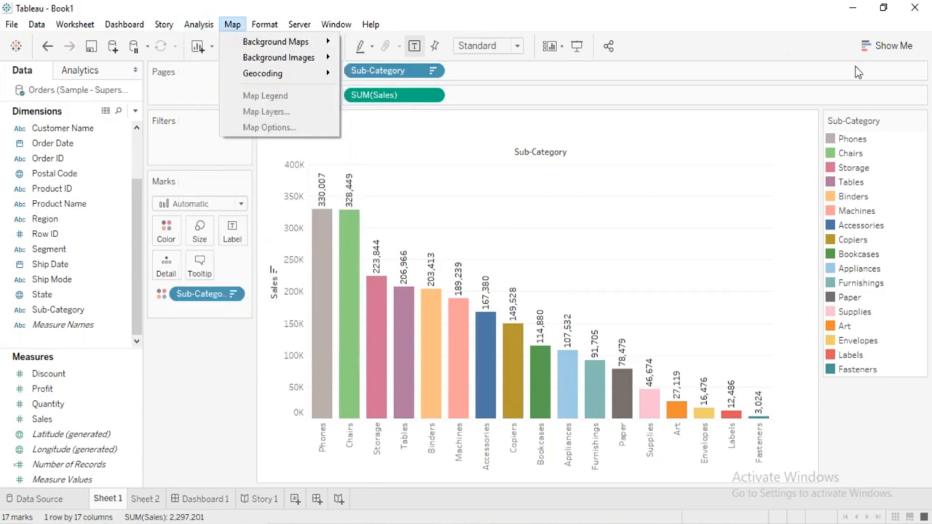
left_click(880, 45)
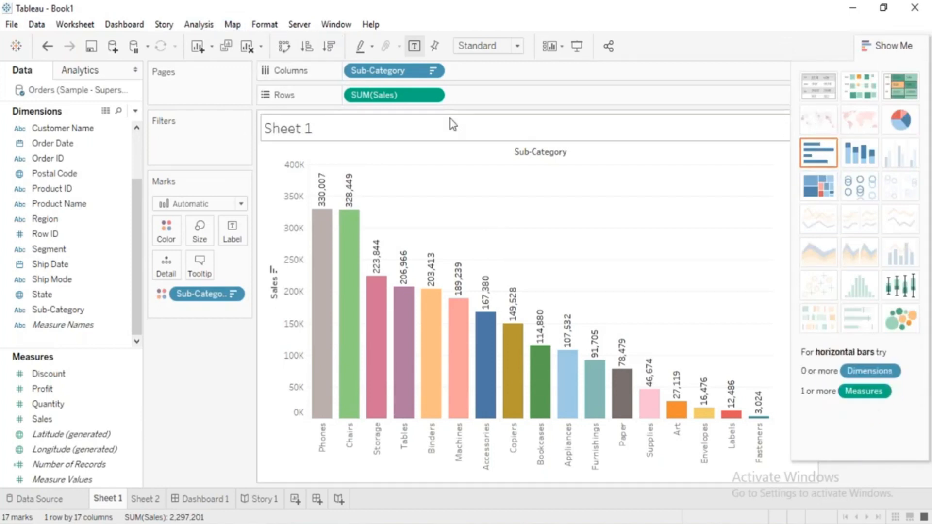
left_click(233, 26)
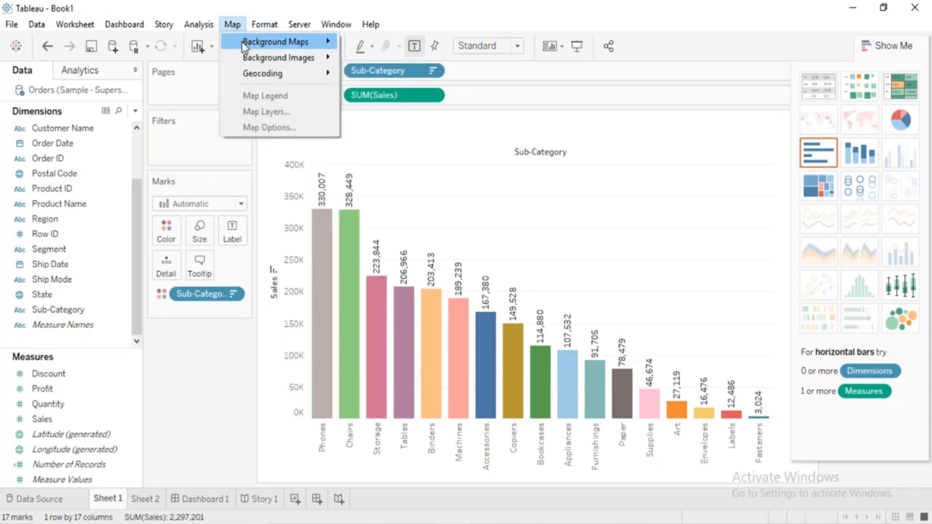
mouse_move(245, 45)
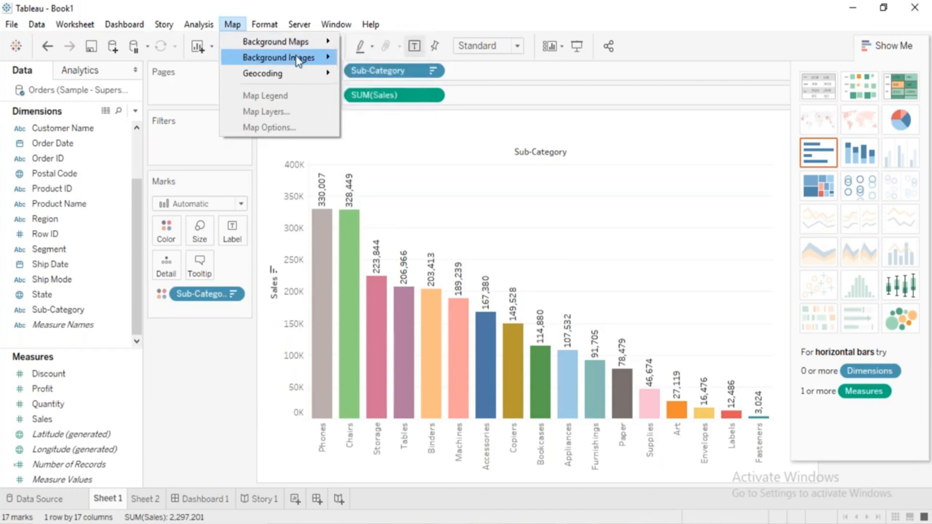
mouse_move(291, 74)
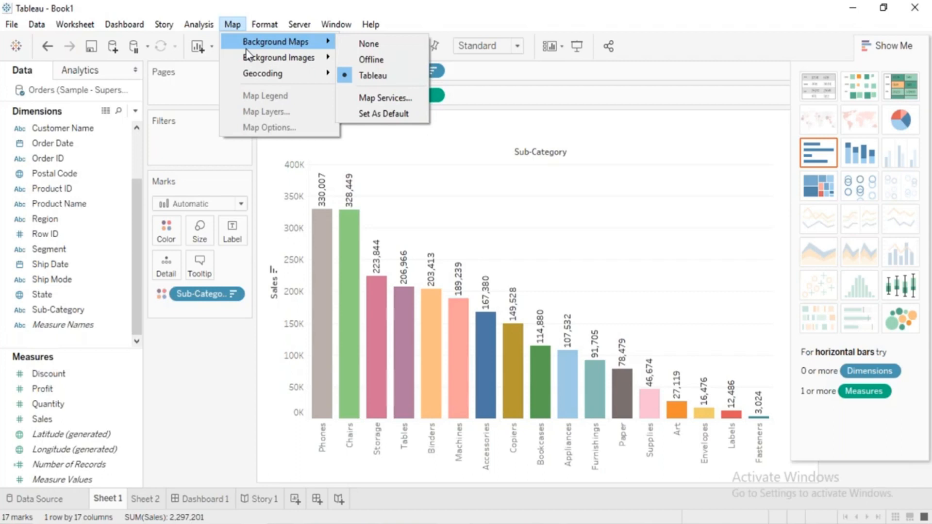
mouse_move(265, 19)
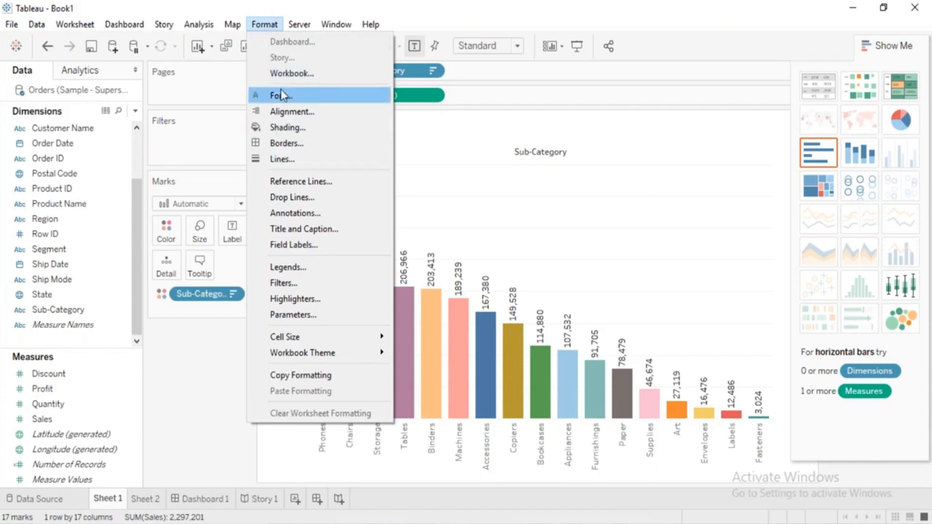
Review the server options, open the Publish Workbook dialog, and dismiss it without connecting.
mouse_move(299, 25)
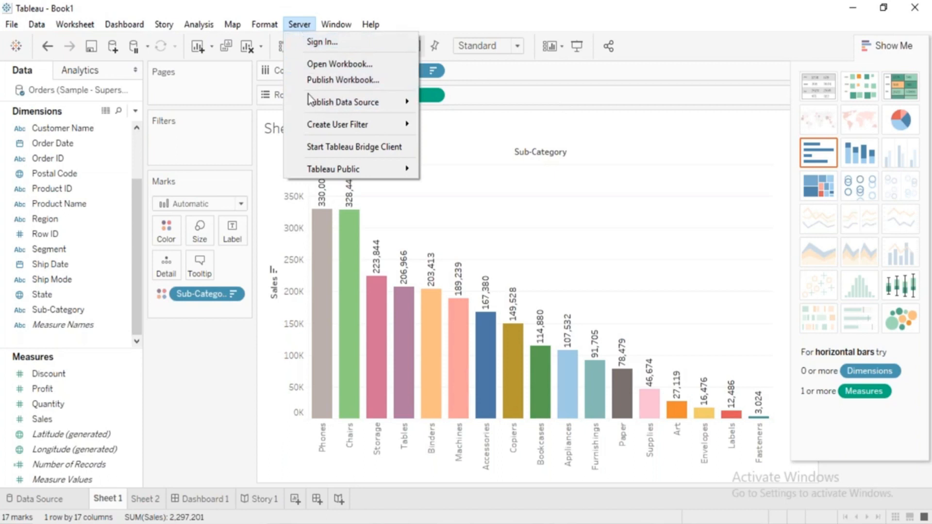
mouse_move(317, 103)
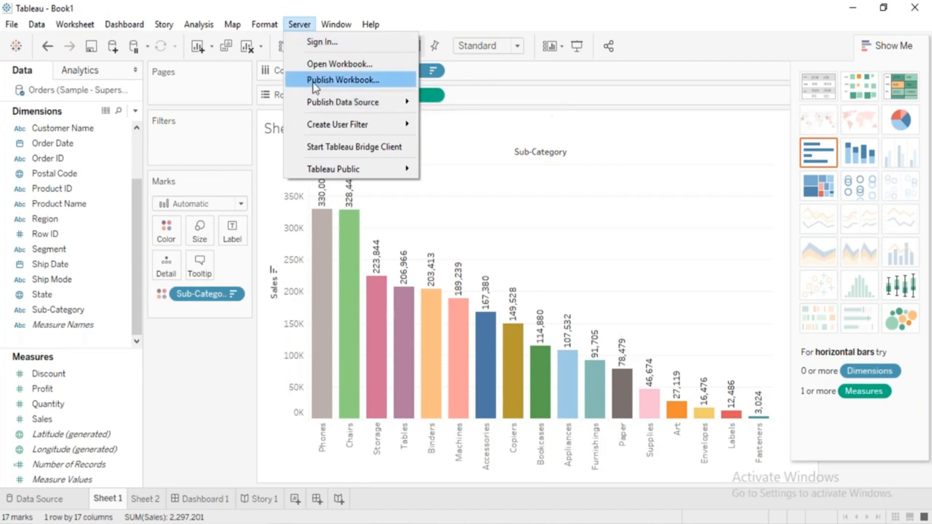
left_click(316, 82)
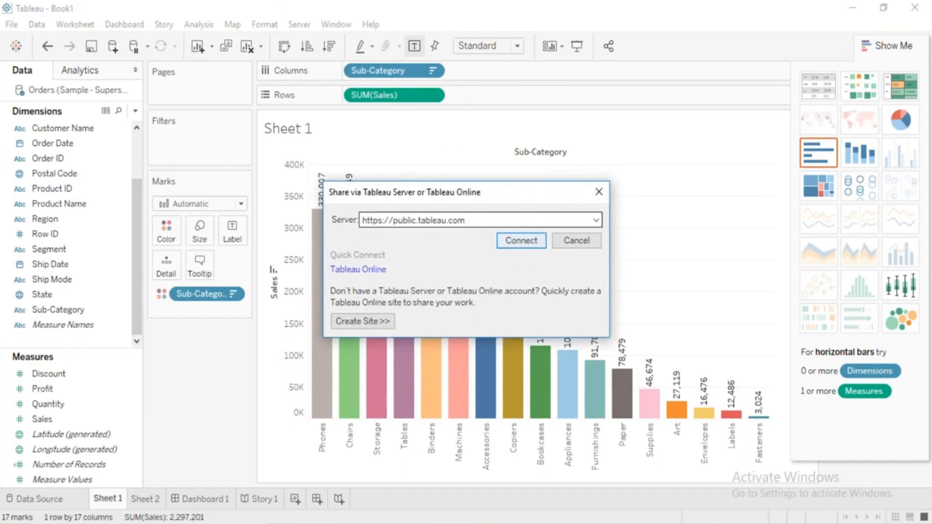
left_click(599, 191)
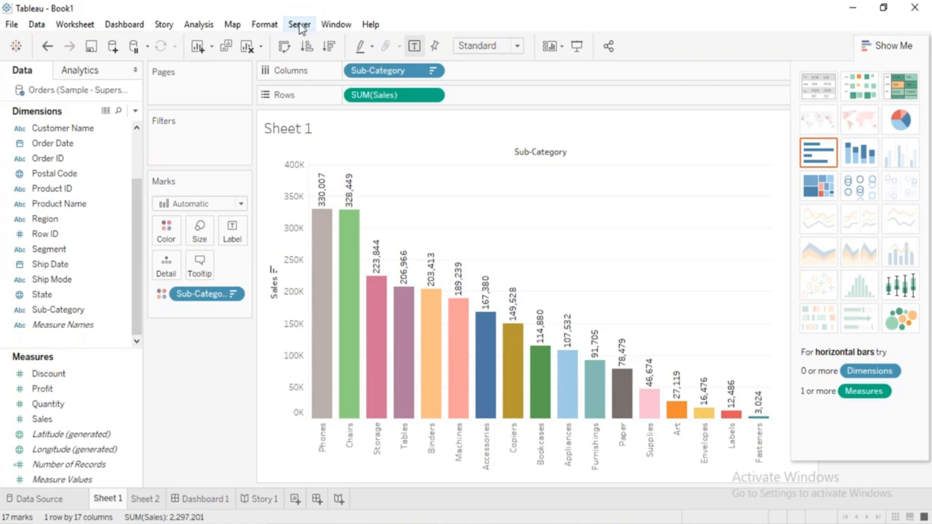
Review the window display options, hide the side bar, and restore it.
left_click(326, 28)
left_click(325, 27)
left_click(328, 29)
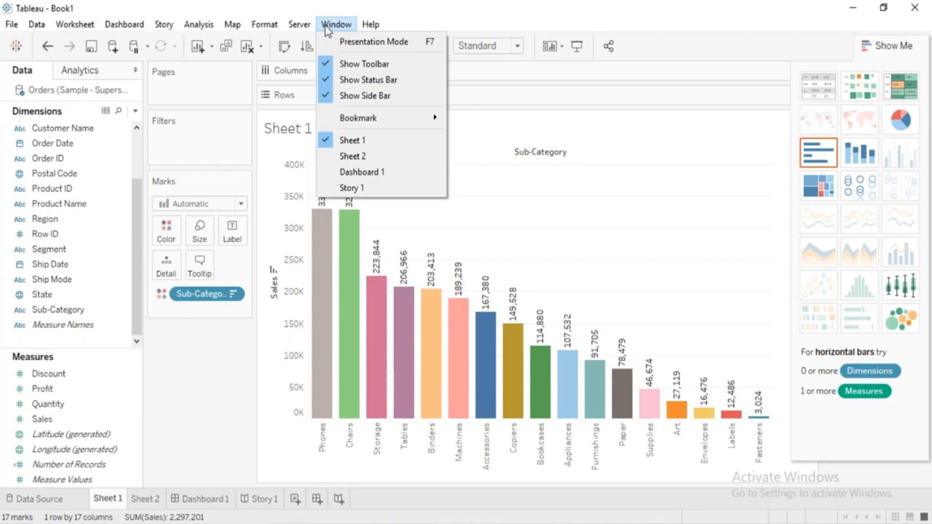
left_click(308, 29)
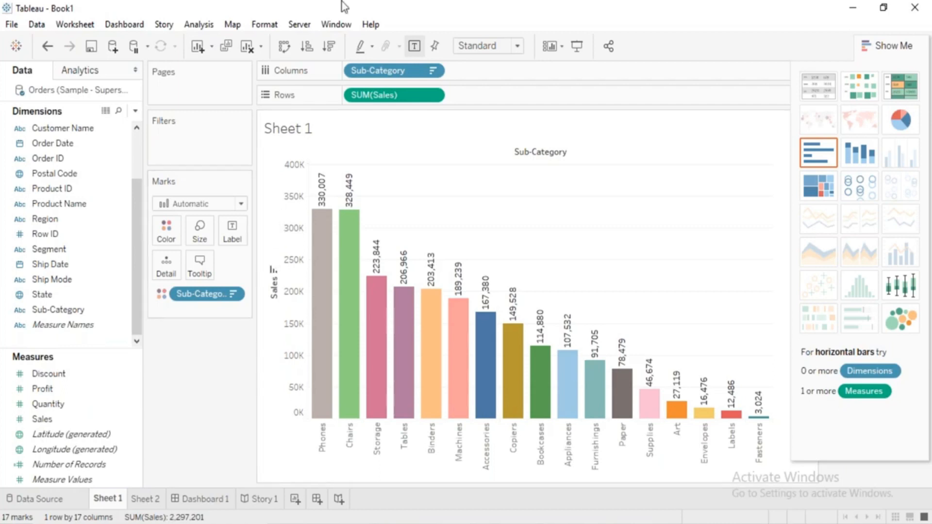
left_click(338, 26)
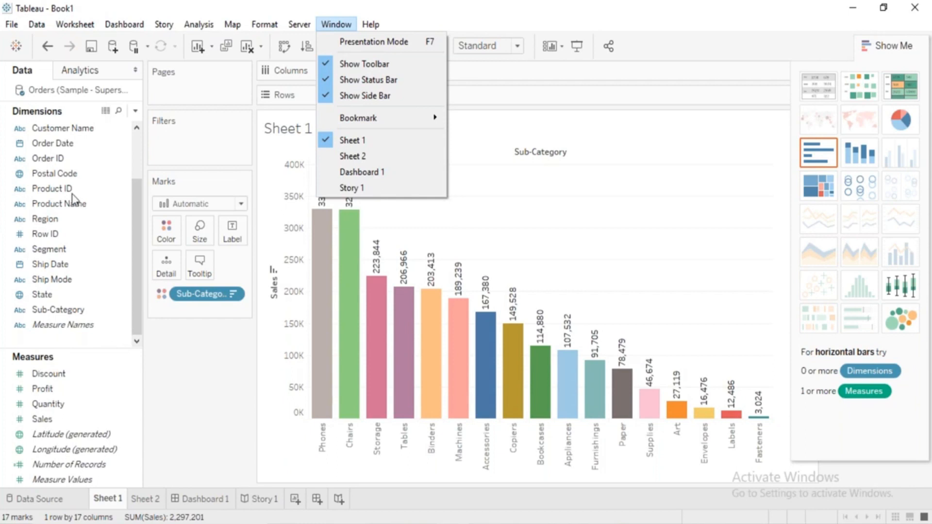
left_click(334, 95)
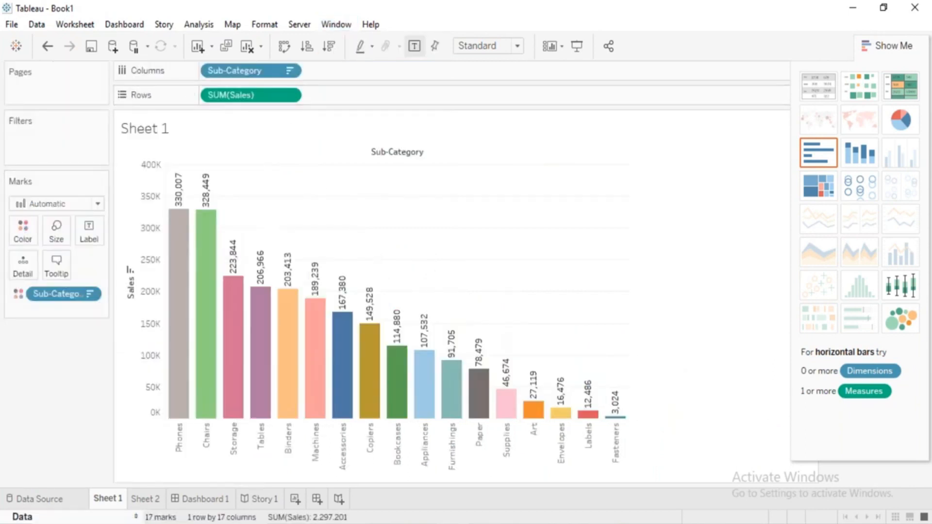
left_click(138, 517)
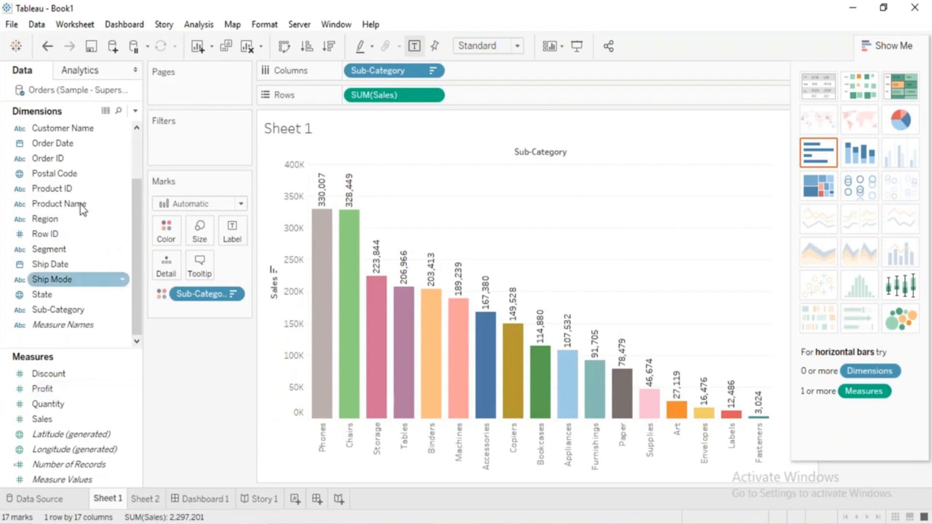
Hide the toolbar and show it again.
left_click(333, 24)
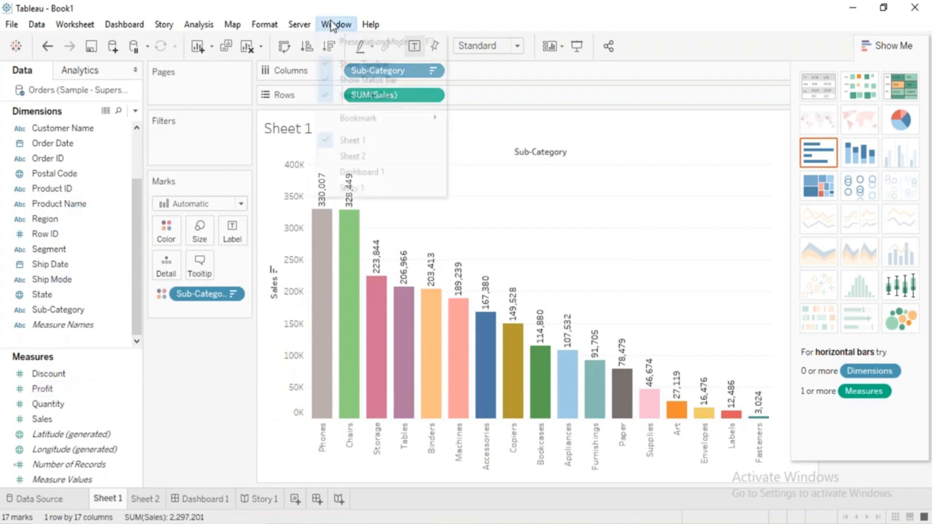
left_click(326, 62)
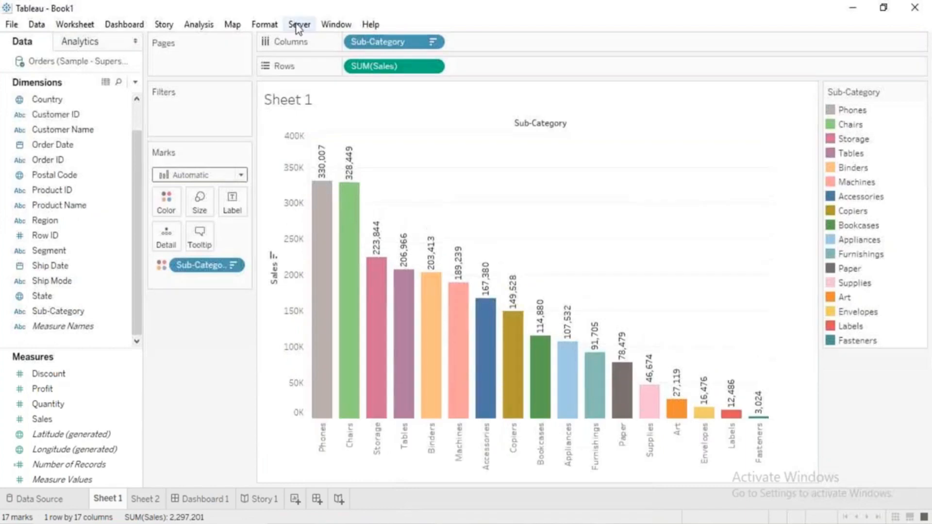
left_click(324, 25)
left_click(329, 62)
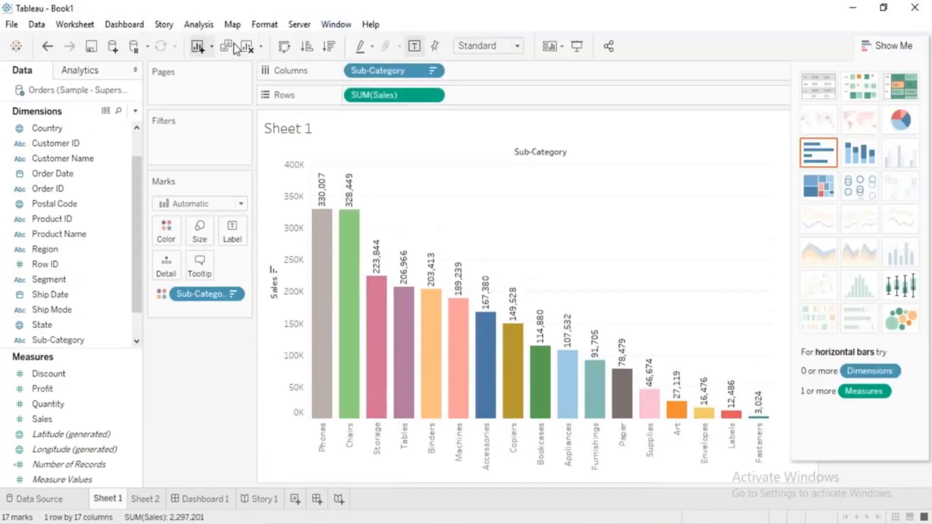
View the About Tableau version information and close it.
left_click(337, 25)
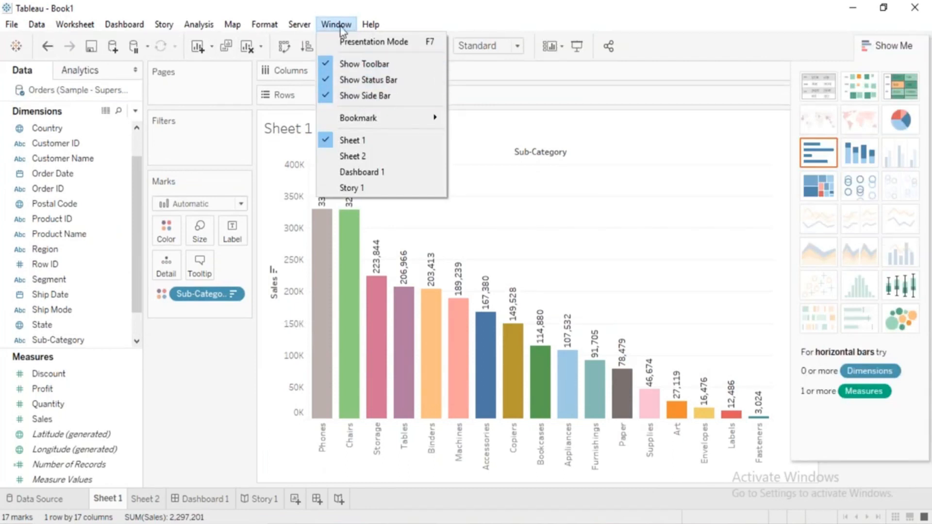
left_click(362, 26)
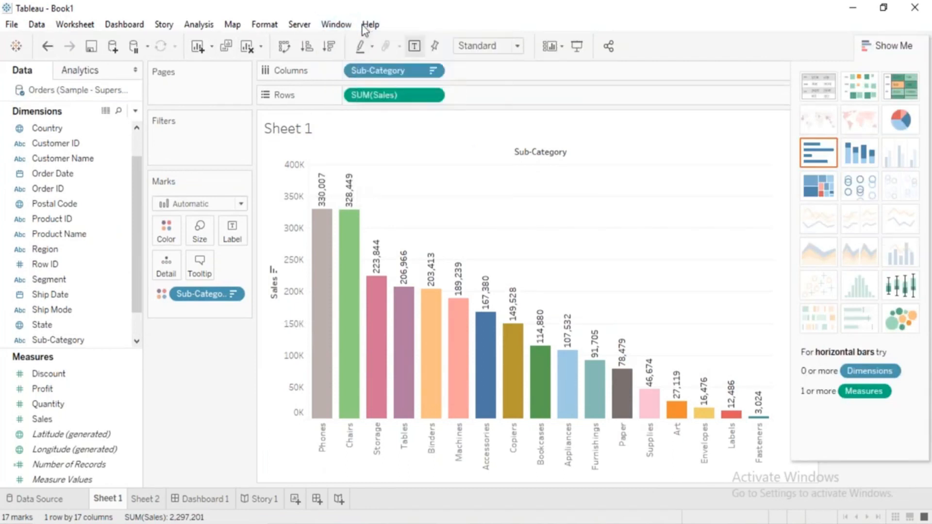
left_click(365, 29)
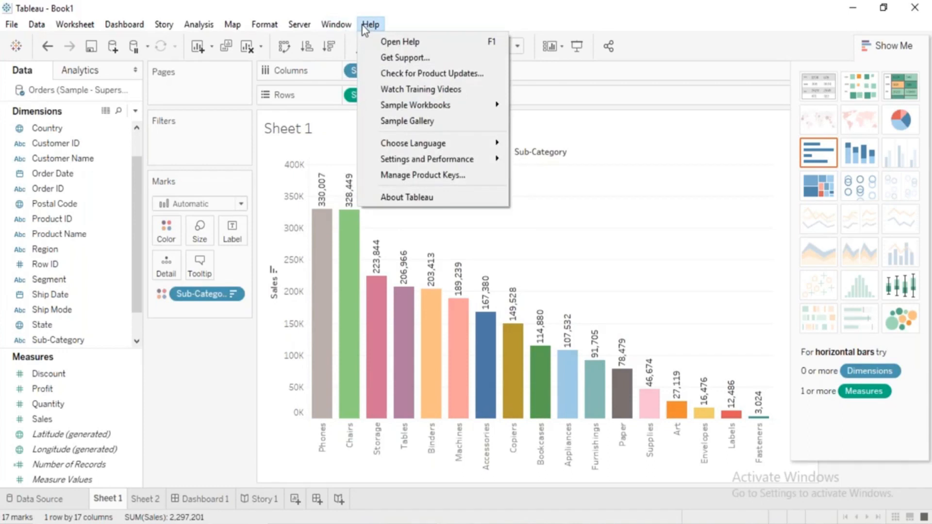
left_click(394, 205)
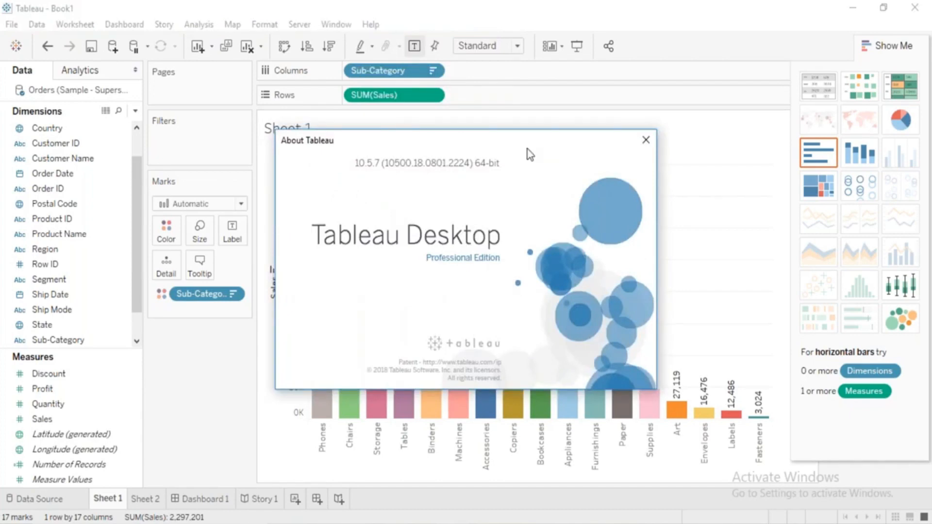
left_click(645, 144)
Review the help and support options, and go to the start page.
left_click(367, 25)
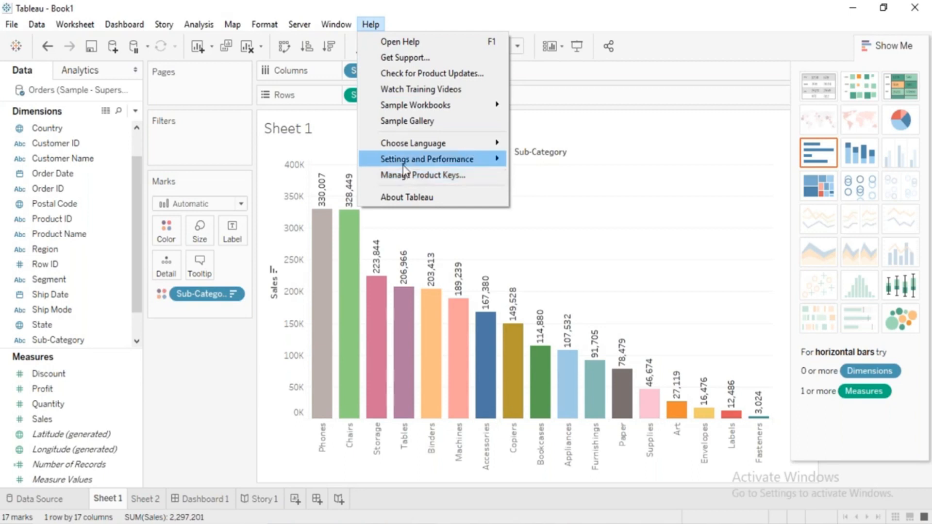
mouse_move(404, 171)
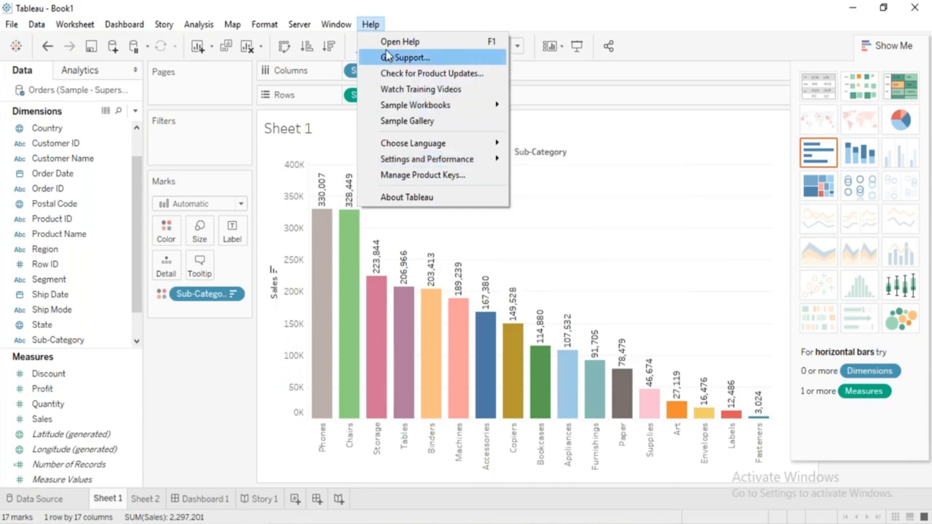
left_click(375, 29)
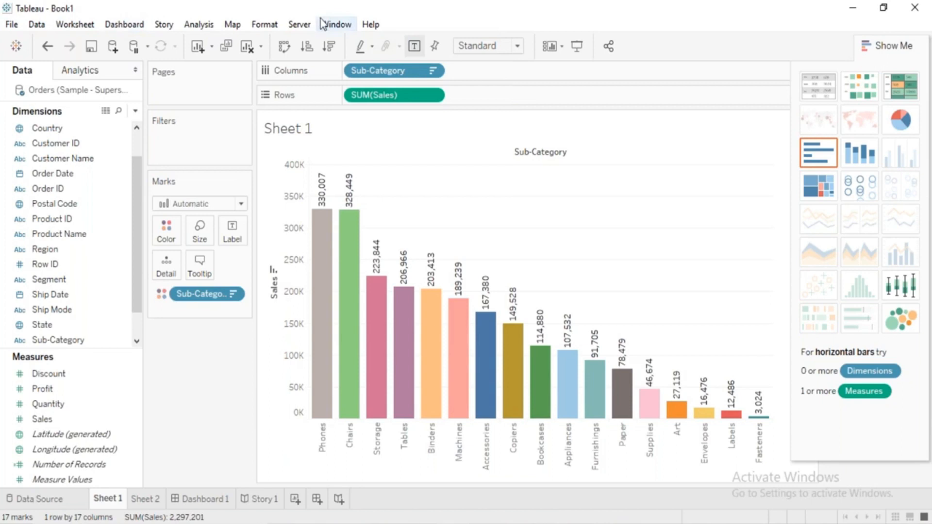
left_click(23, 50)
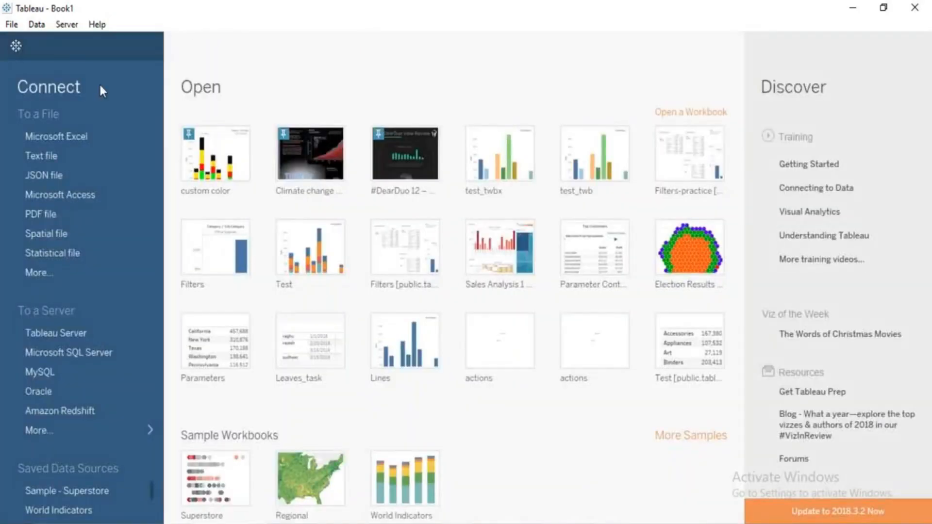
Switch between the start page and the Sheet 1 worksheet, ending on Sheet 1.
left_click(16, 48)
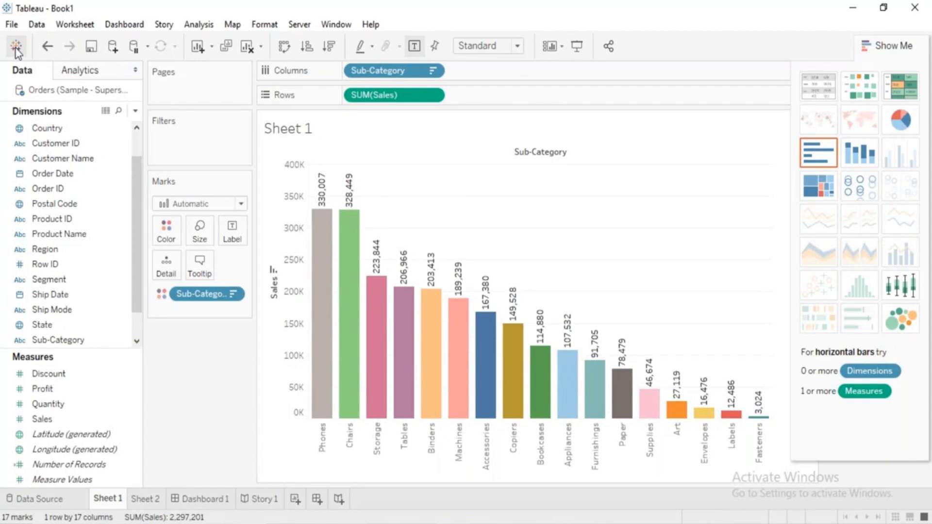
left_click(16, 48)
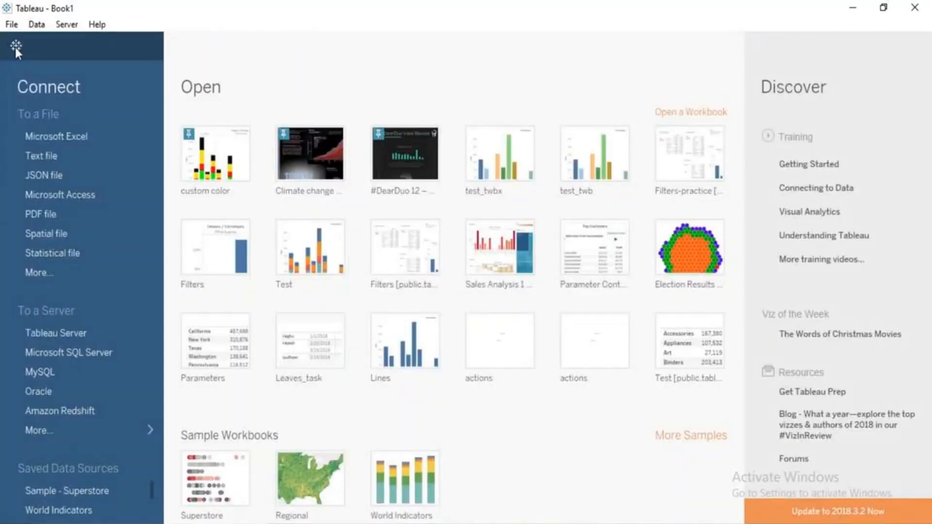
left_click(15, 48)
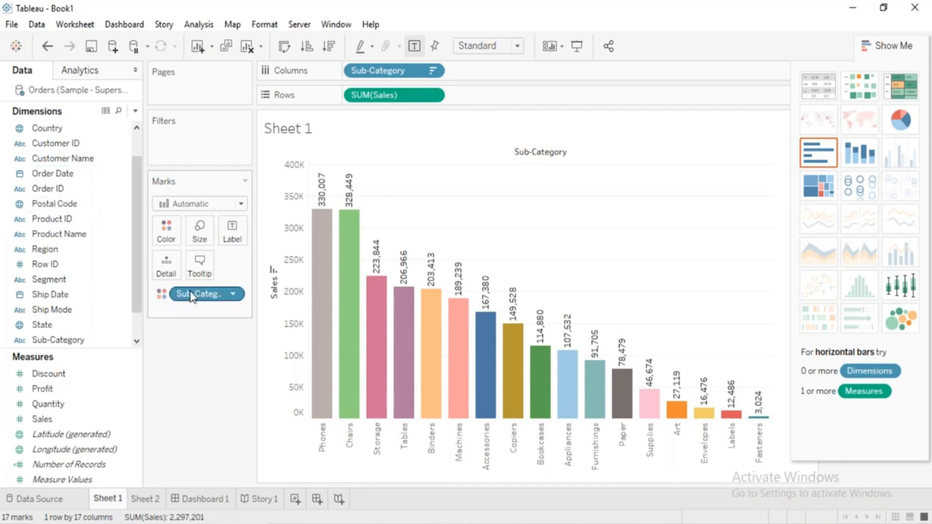
Remove the Sub-Category coloring from the bars, and try undoing and redoing the removal, leaving it undone.
left_click_drag(193, 297, 196, 318)
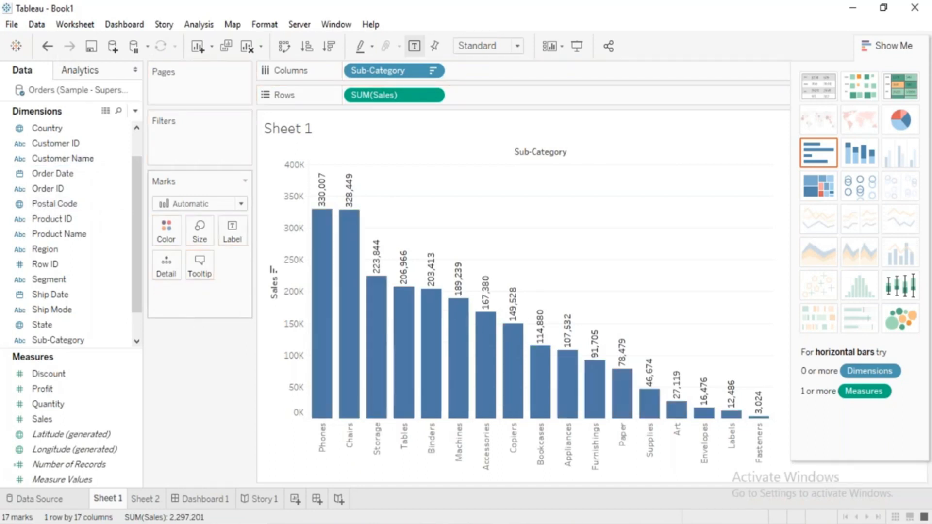
left_click(48, 47)
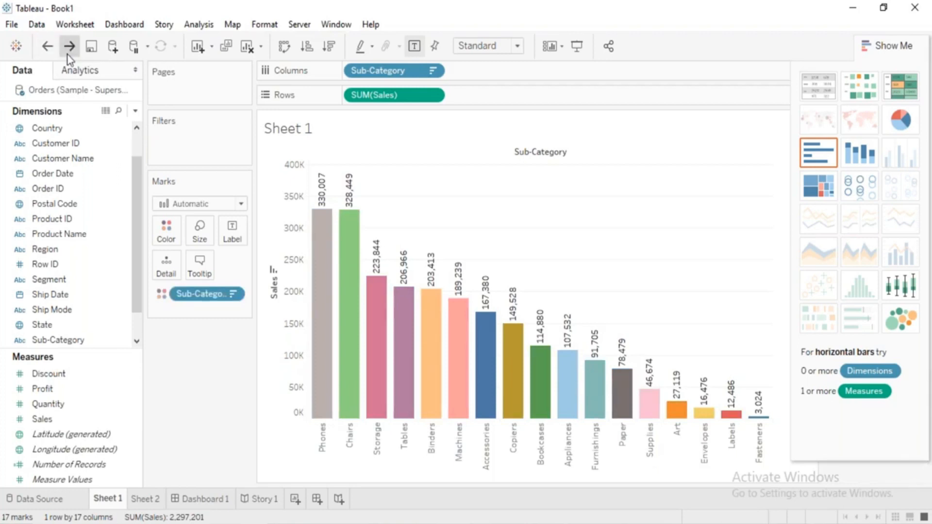
left_click(69, 55)
left_click(48, 49)
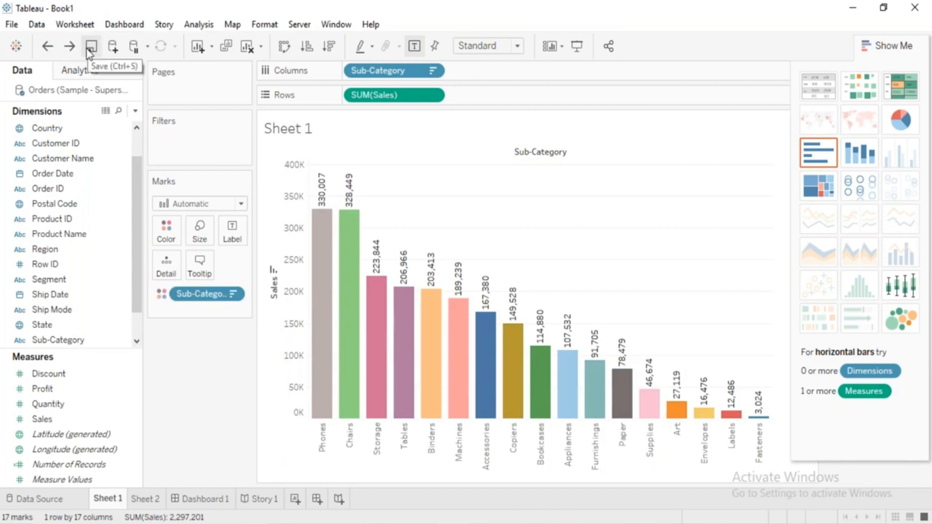
Review the file types available for saving the workbook, and cancel without saving.
left_click(90, 46)
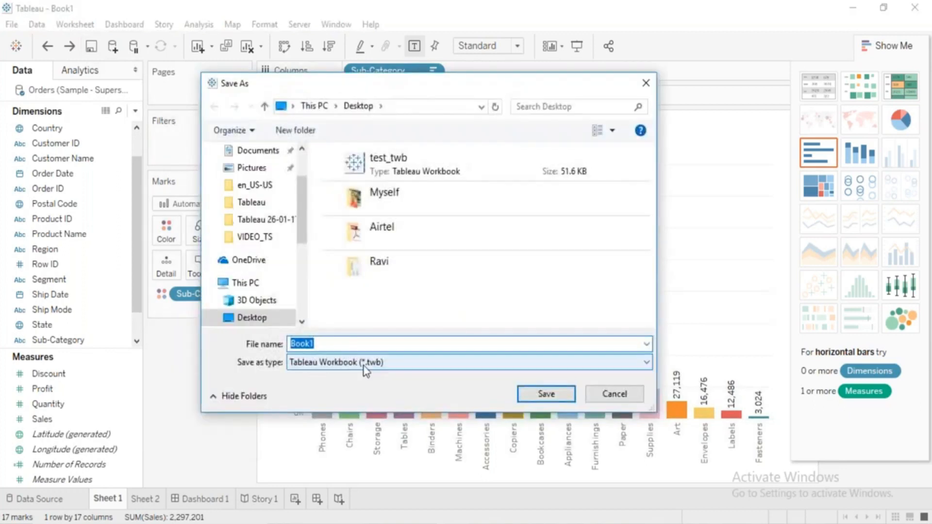
left_click(365, 365)
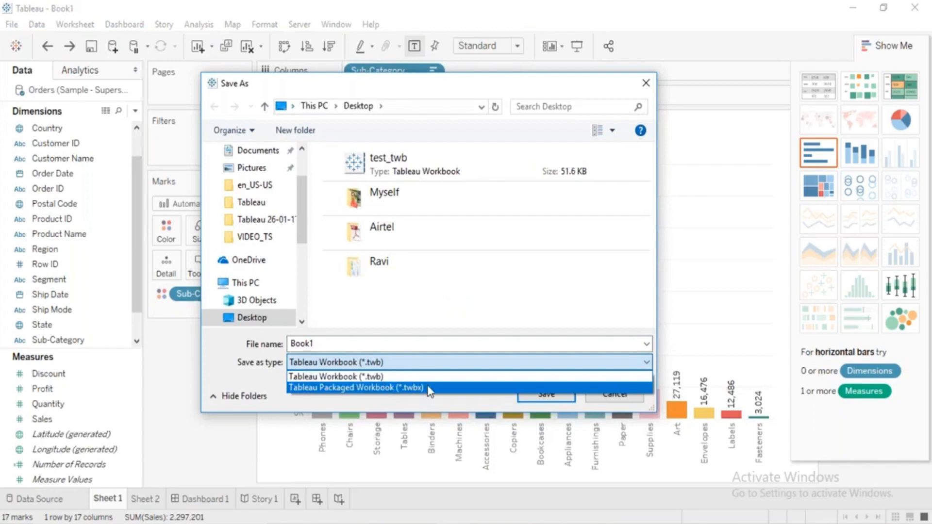
left_click(465, 404)
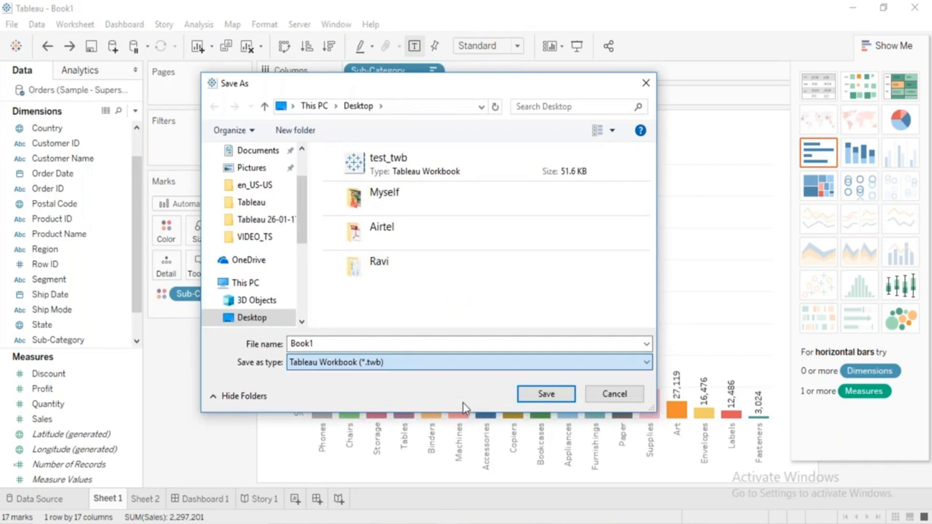
left_click(607, 395)
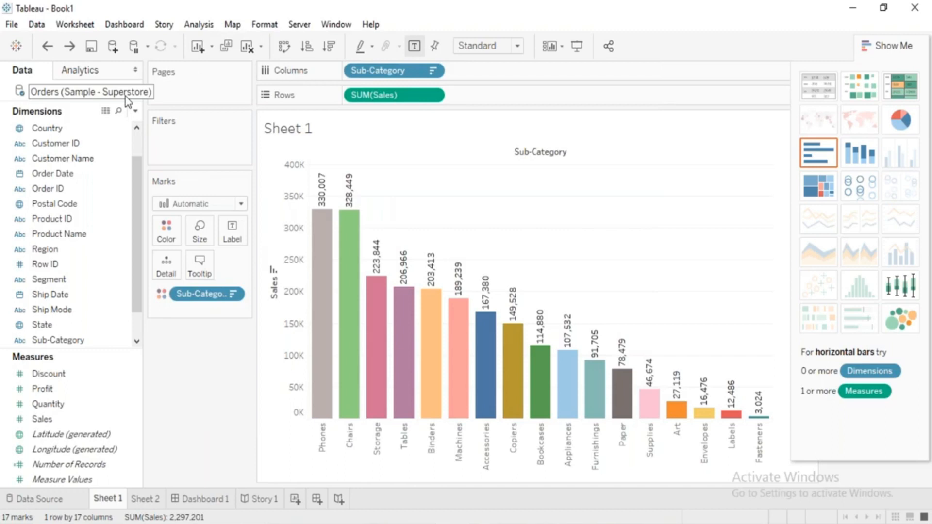
Browse the Datasources\10.5 repository folder for an Excel data source with all file types listed, and cancel.
left_click(111, 46)
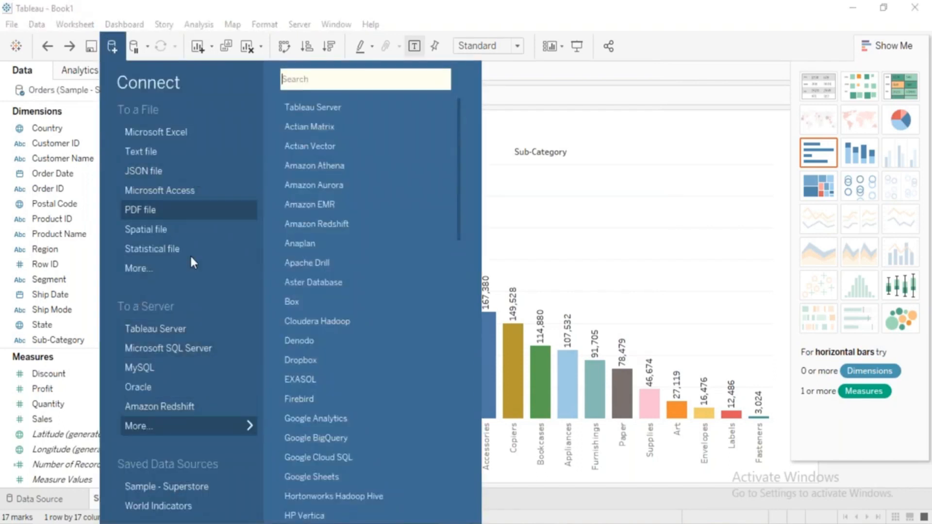
left_click(203, 140)
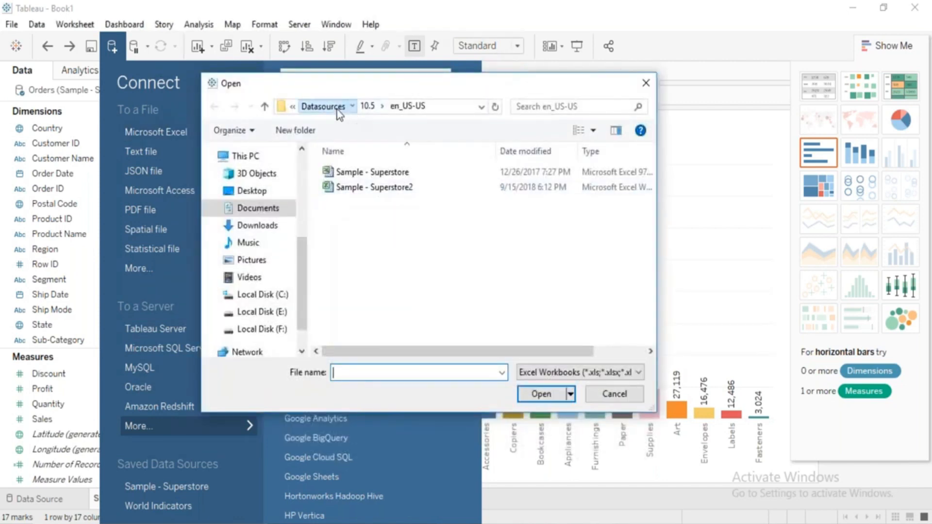
left_click(350, 108)
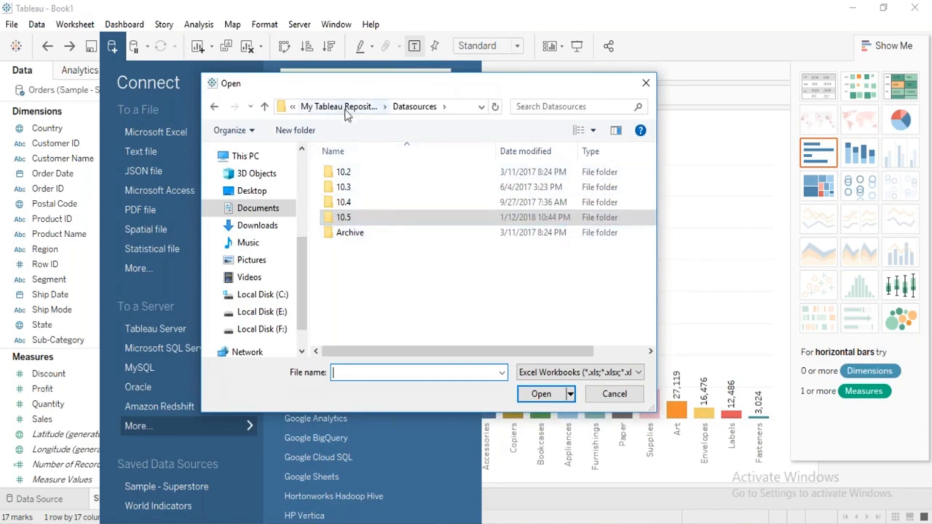
left_click(346, 110)
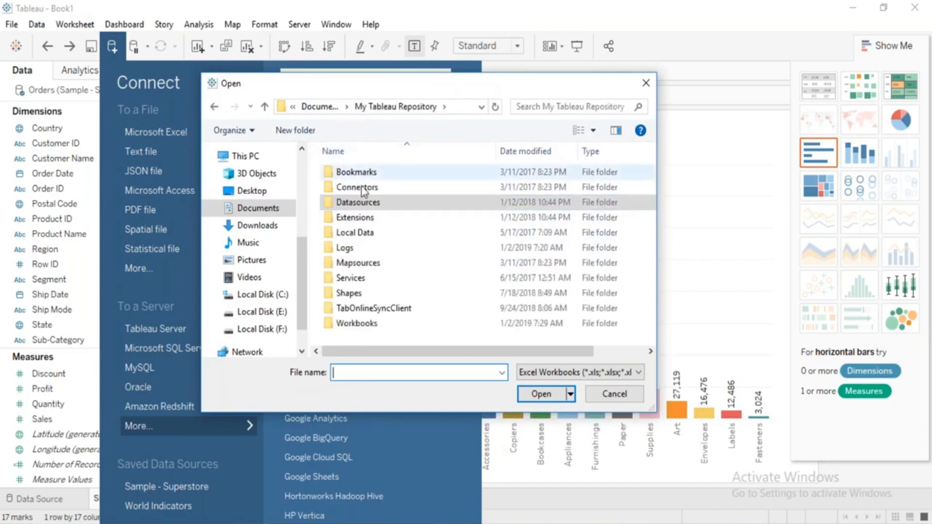
double_click(360, 207)
double_click(342, 217)
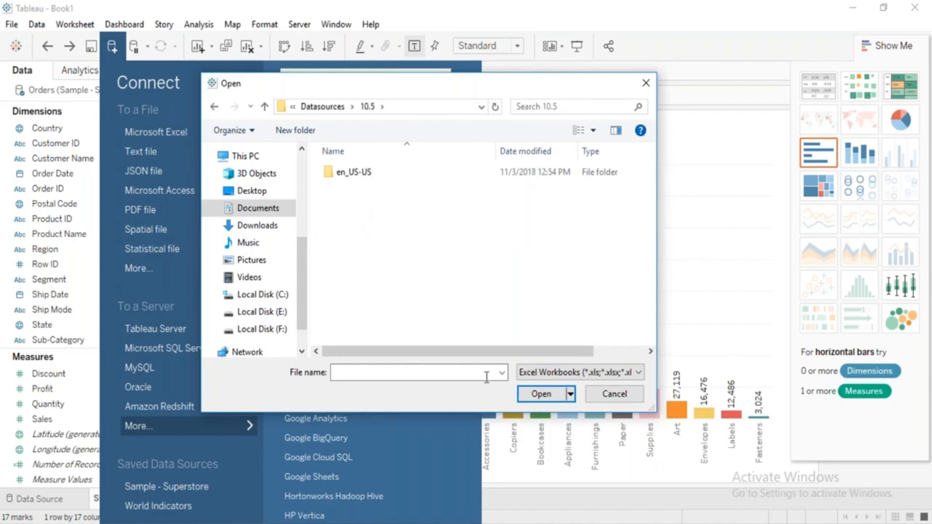
left_click(559, 372)
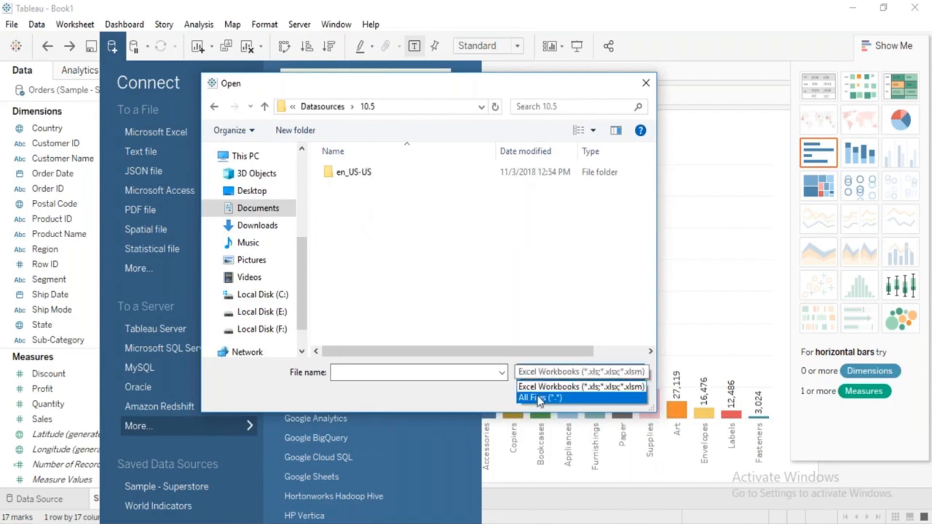
left_click(541, 397)
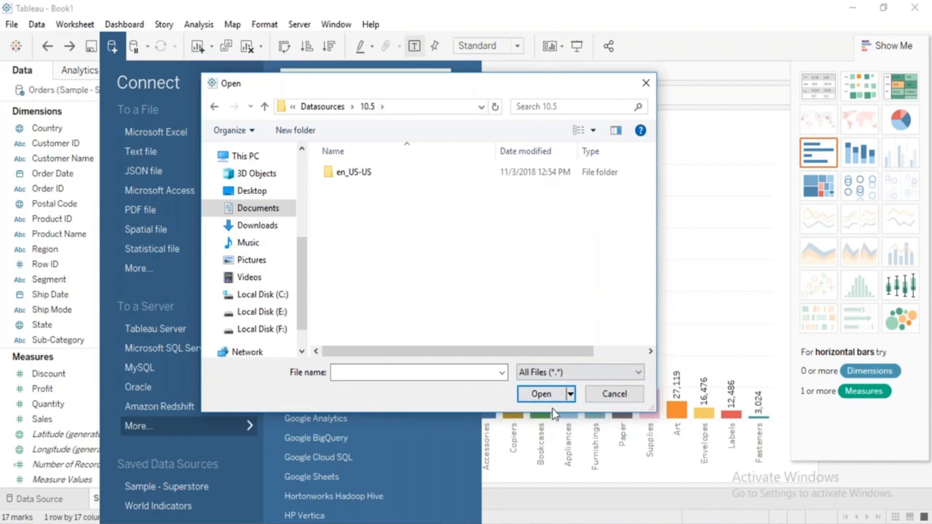
left_click(605, 399)
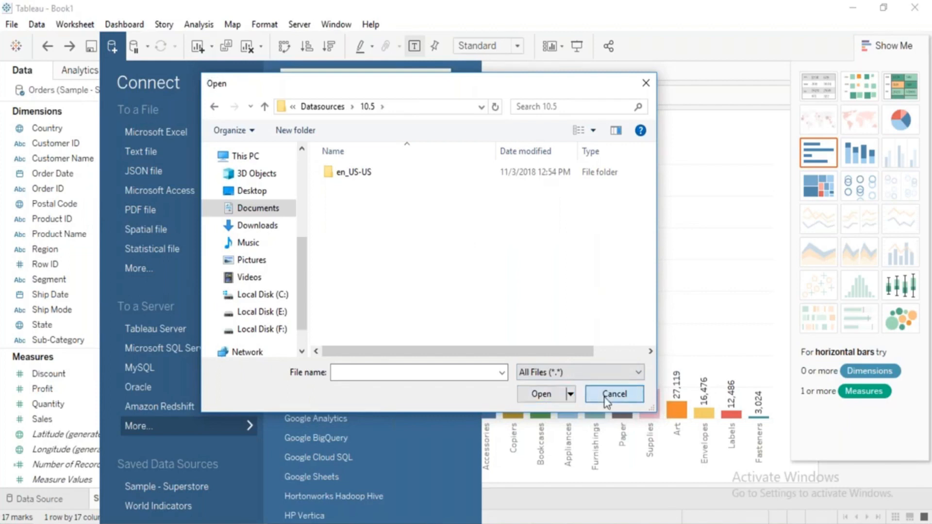
Connect to the Microsoft Access file Sample - Coffee Chain and add the CoffeeChain Query table to the data source.
left_click(165, 190)
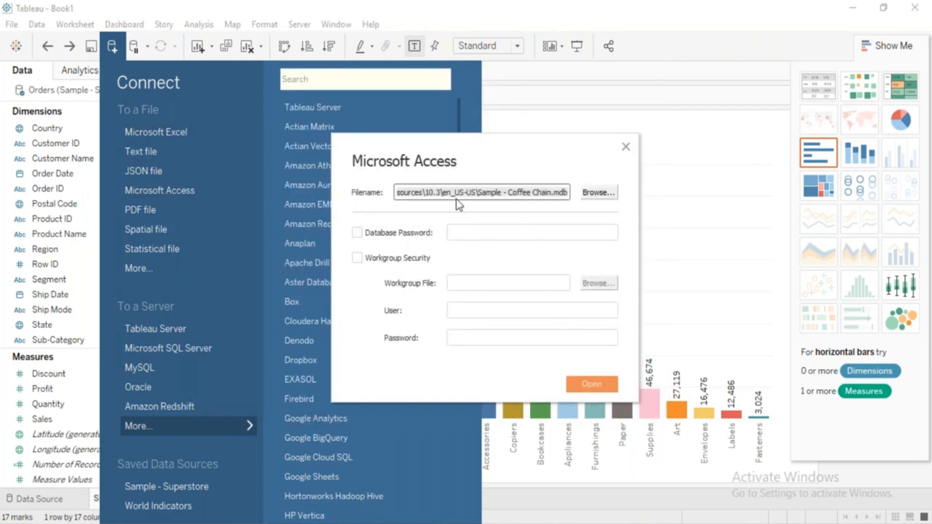
left_click(591, 385)
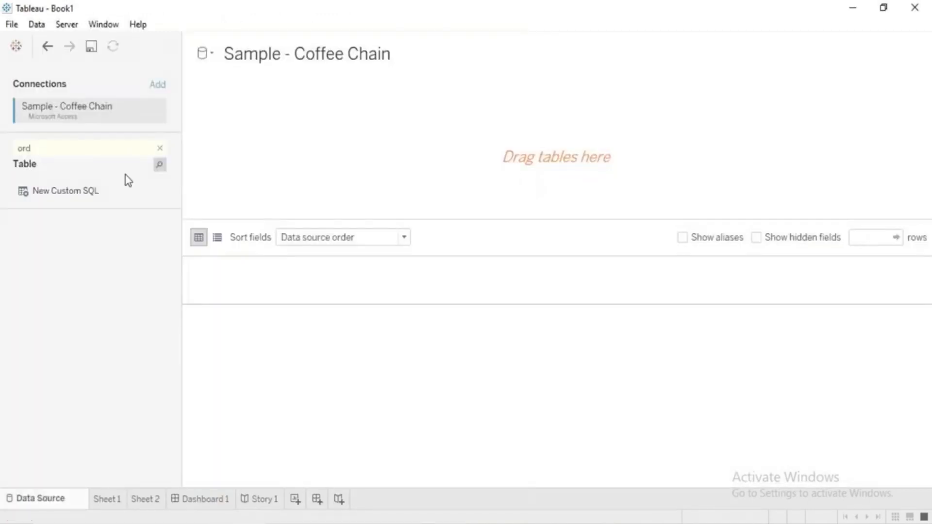
left_click(160, 148)
left_click_drag(94, 168, 557, 157)
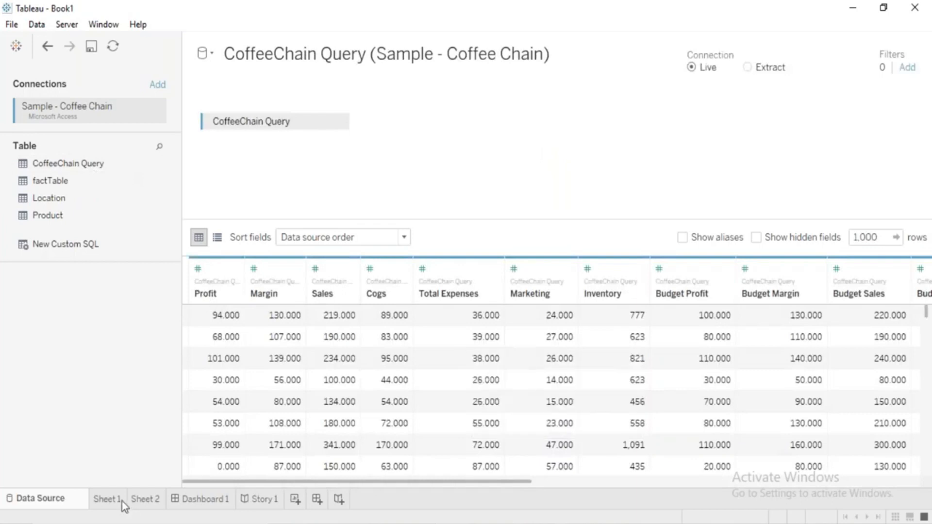
Return to Sheet 1 and switch the active data source to Orders (Sample - Superstore).
left_click(120, 501)
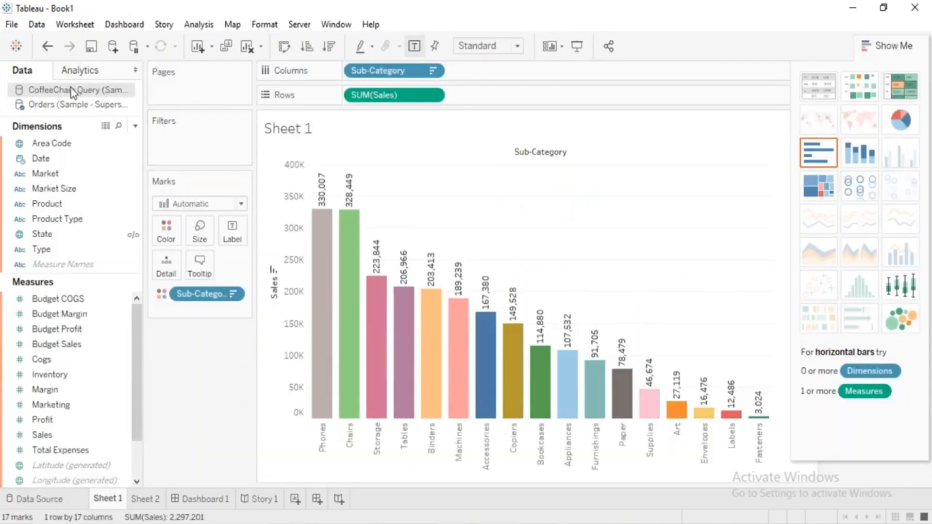
left_click(77, 106)
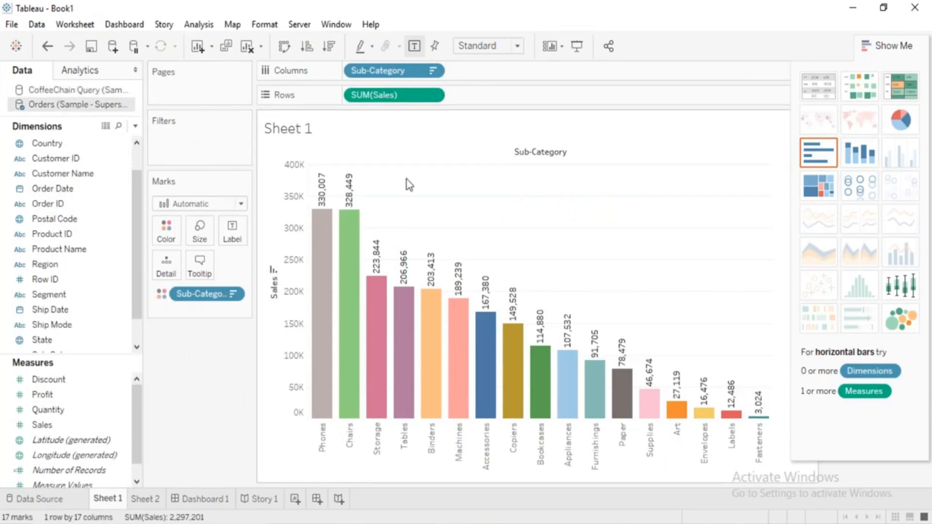
left_click(49, 410)
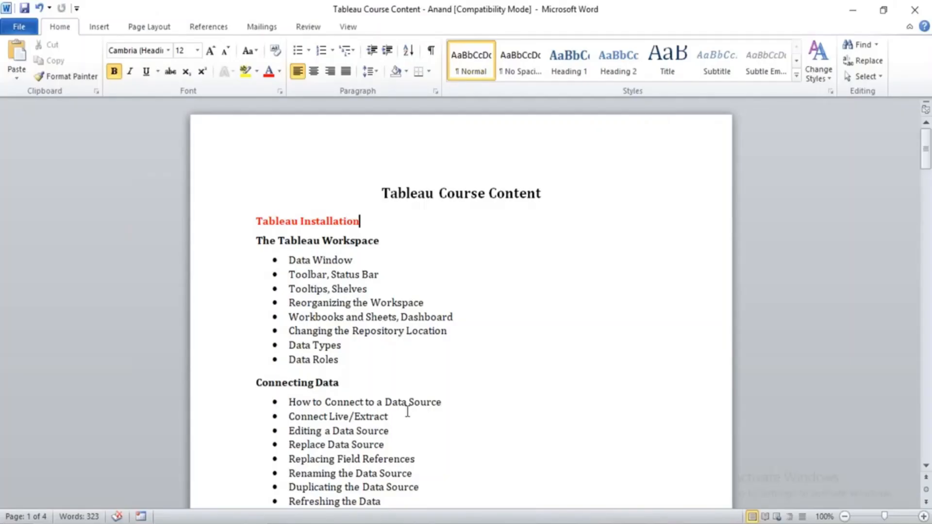
Switch to the Tableau Course Content document in Word, highlight the Data Blending topic, and return to Tableau.
left_click(311, 459)
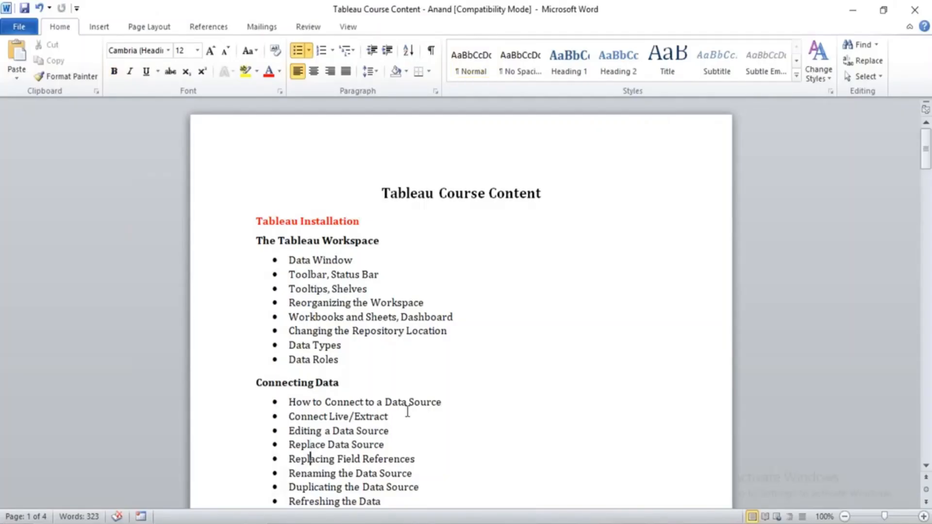
scroll(408, 412, "down", 10)
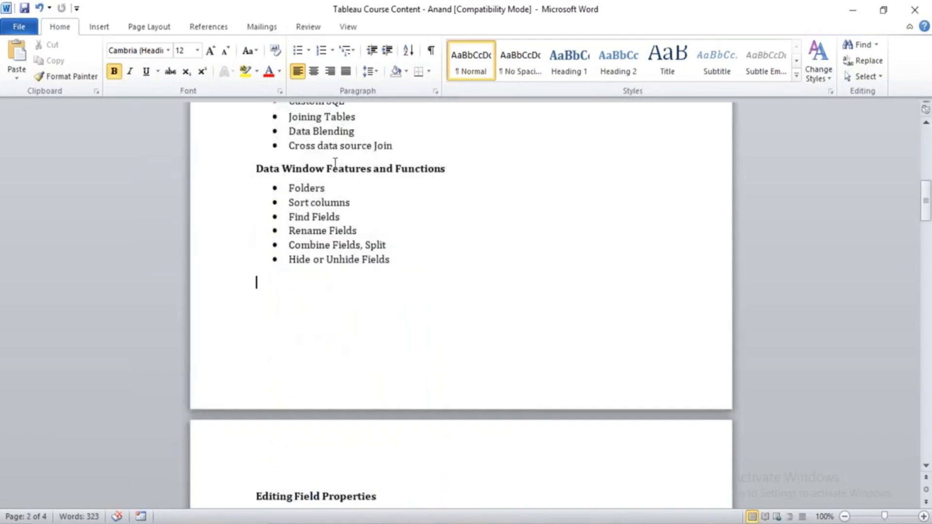
scroll(335, 163, "up", 3)
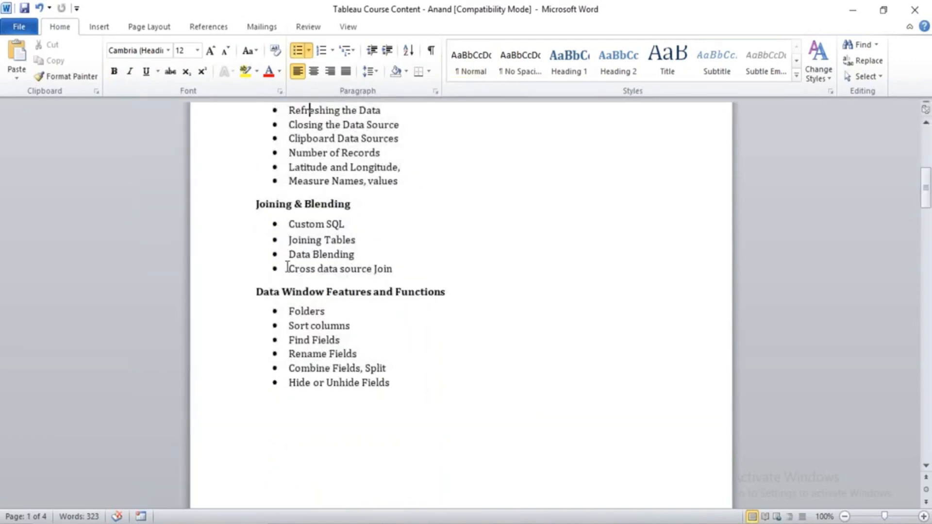
left_click_drag(287, 253, 362, 254)
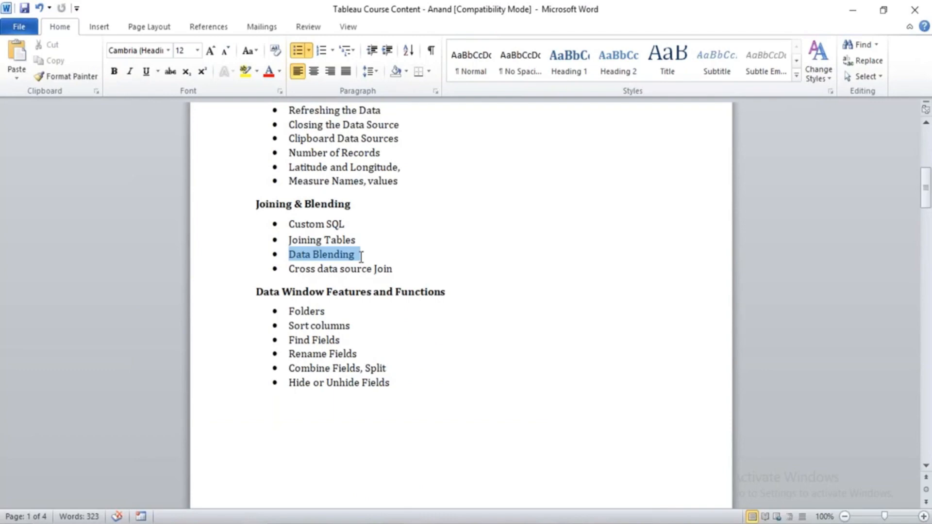
key("alt+Tab")
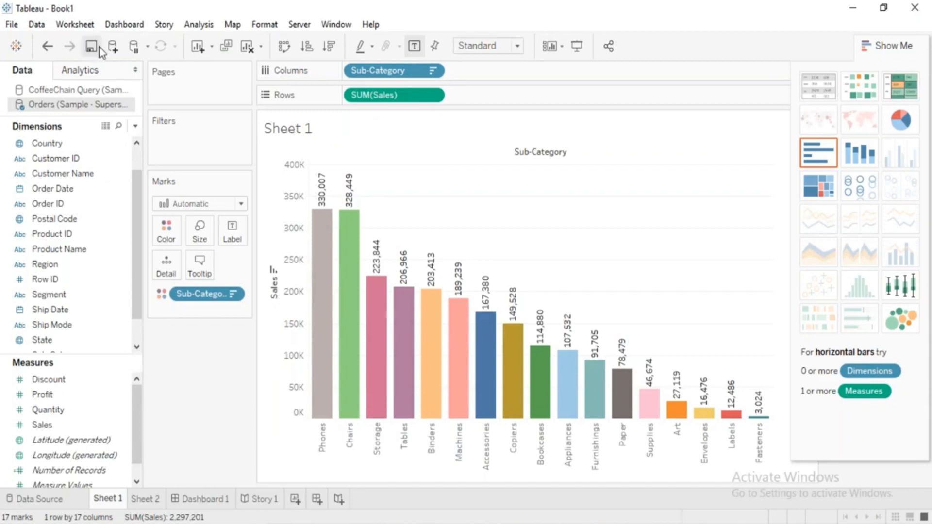
Add a new blank worksheet to the workbook.
left_click(136, 49)
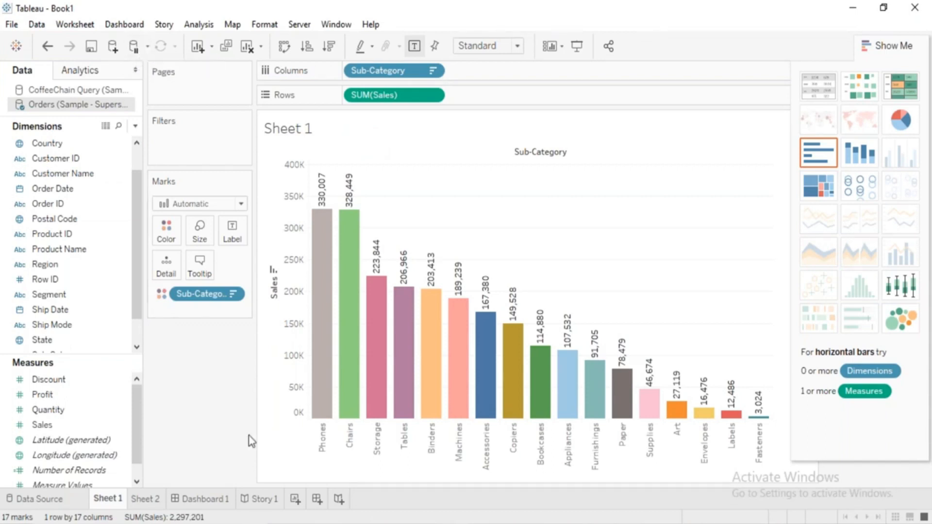
left_click(294, 499)
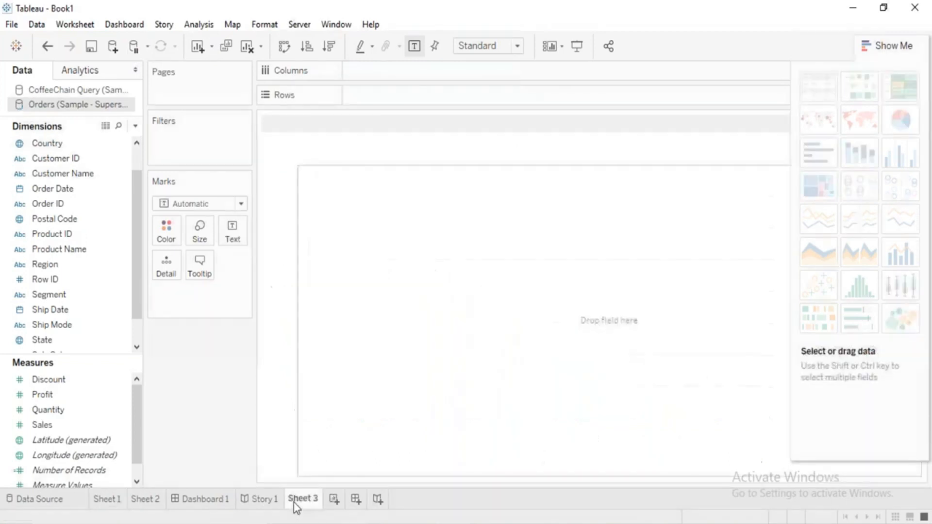
Build a text table of Sales with Sub-Category on rows in the new worksheet, and clear the sheet.
left_click_drag(134, 283, 135, 326)
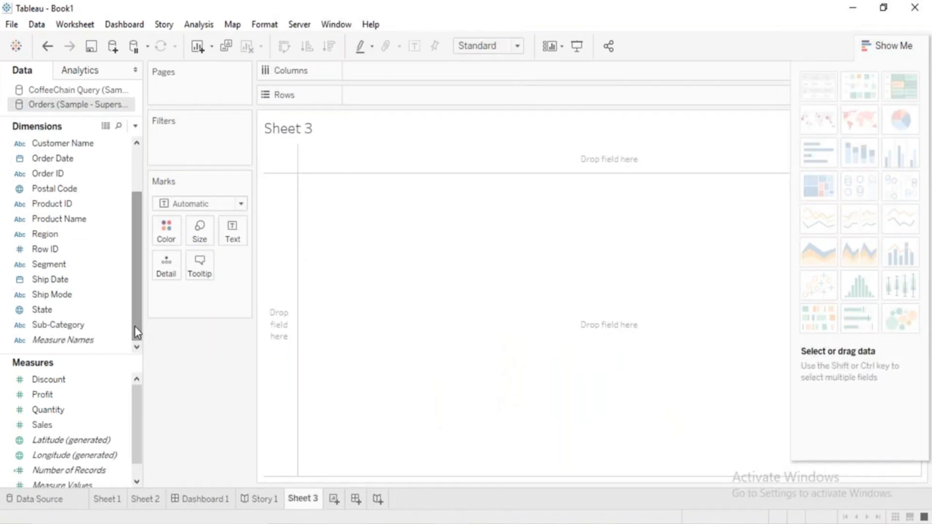
left_click_drag(97, 329, 293, 355)
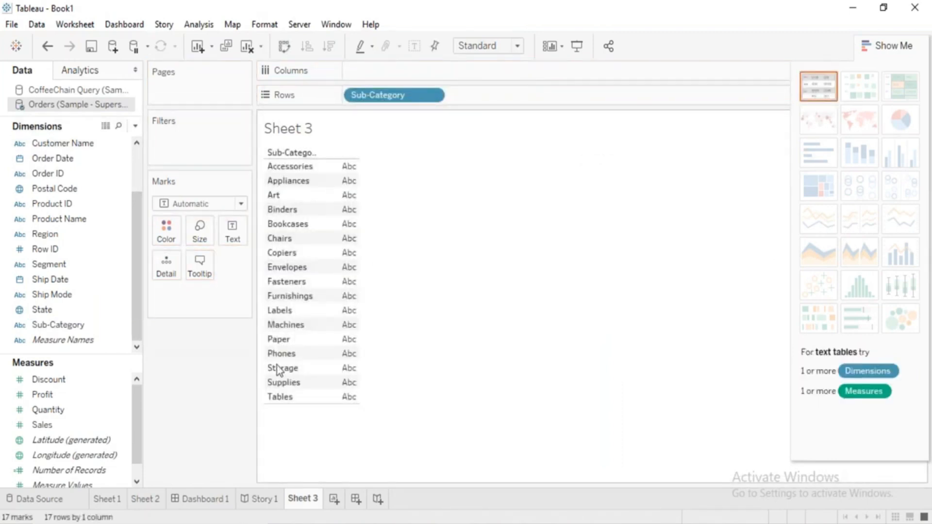
left_click_drag(58, 424, 339, 386)
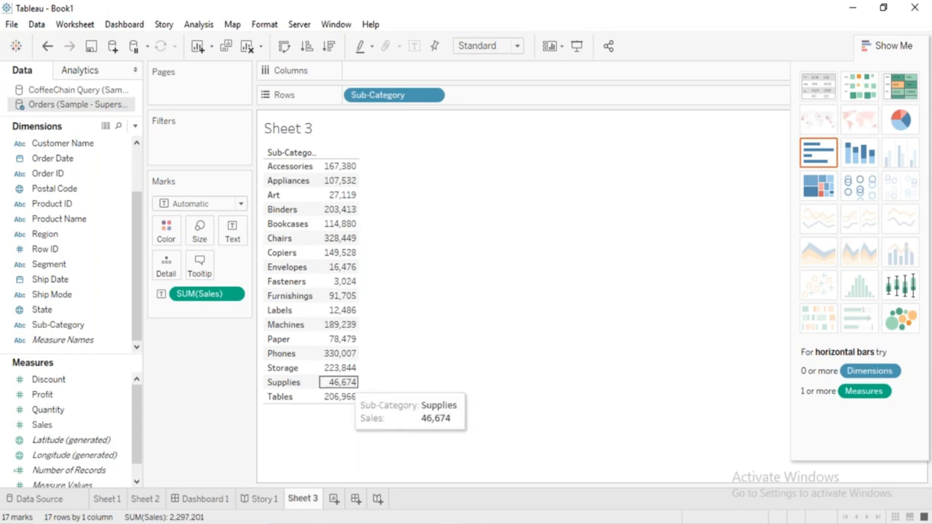
left_click(247, 47)
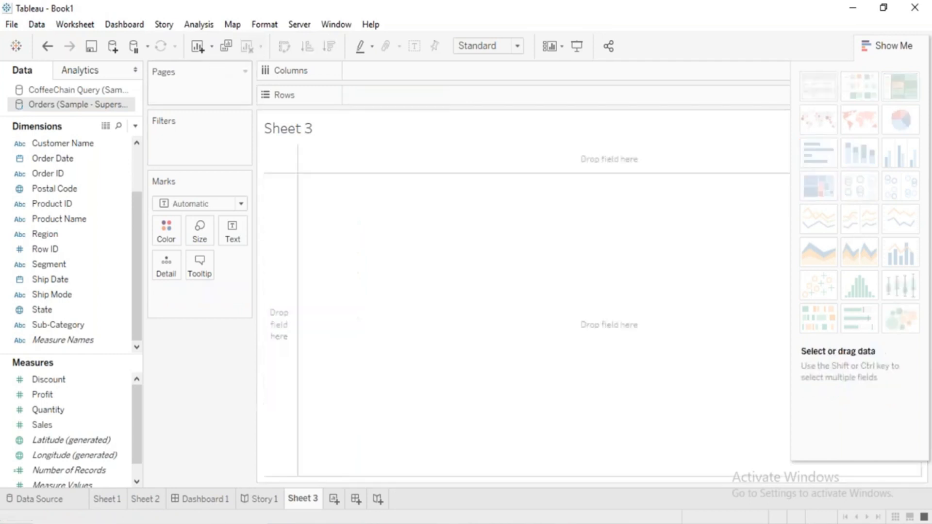
Turn off automatic worksheet updates and place Sub-Category on rows in Sheet 3.
left_click(148, 47)
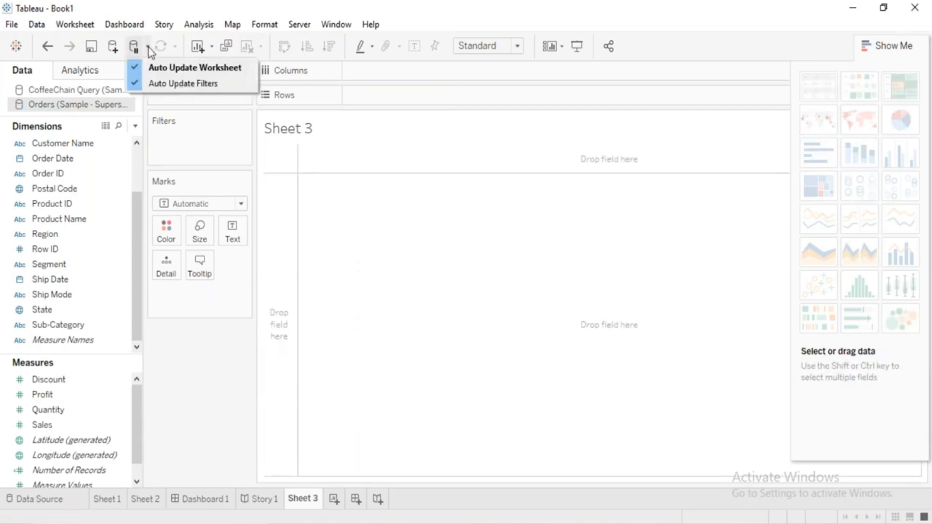
left_click(137, 71)
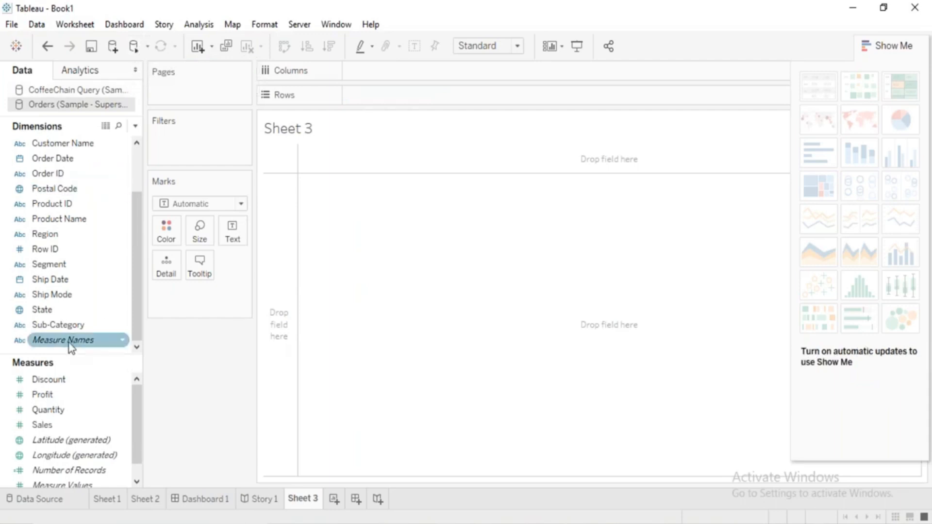
left_click(64, 332)
left_click_drag(63, 331, 280, 318)
Add Sales and Profit as text values to the Sub-Category table and run a manual update of the view.
left_click(43, 425)
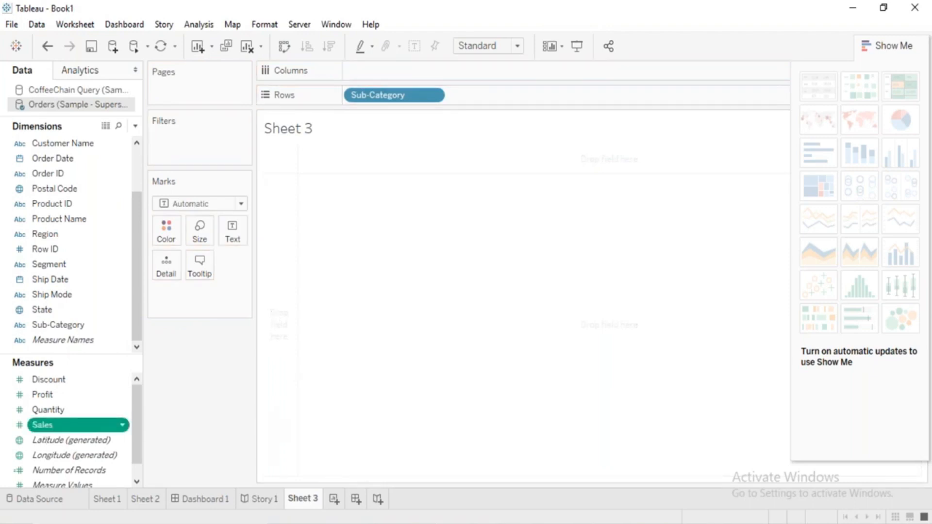
left_click_drag(62, 427, 204, 291)
left_click(36, 399)
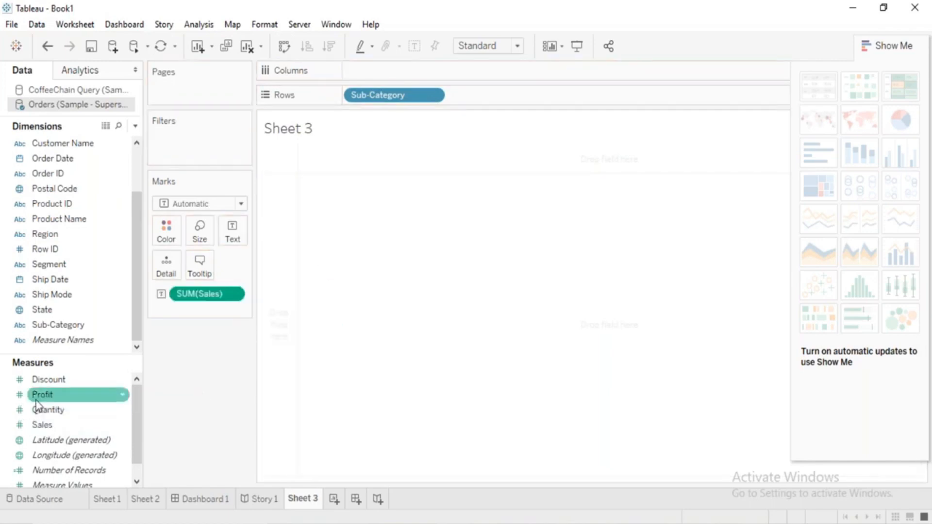
left_click_drag(42, 408, 521, 320)
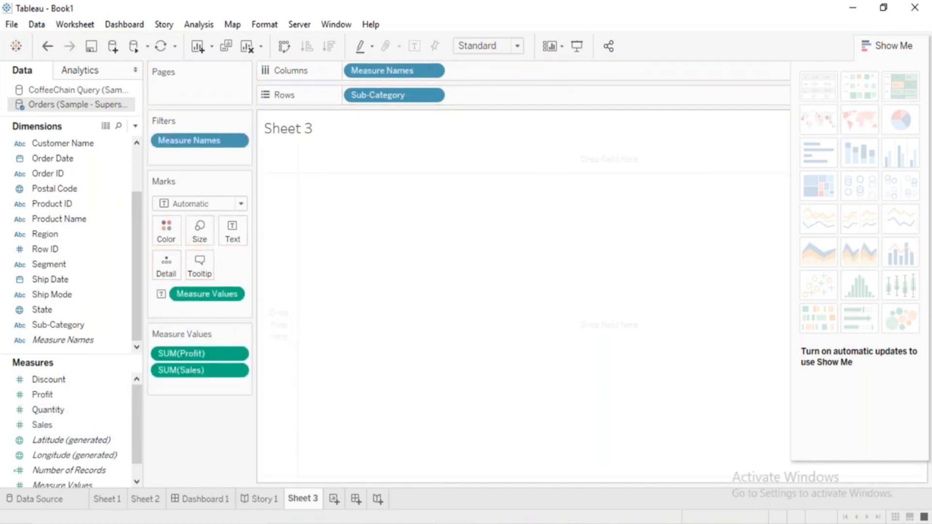
left_click(161, 46)
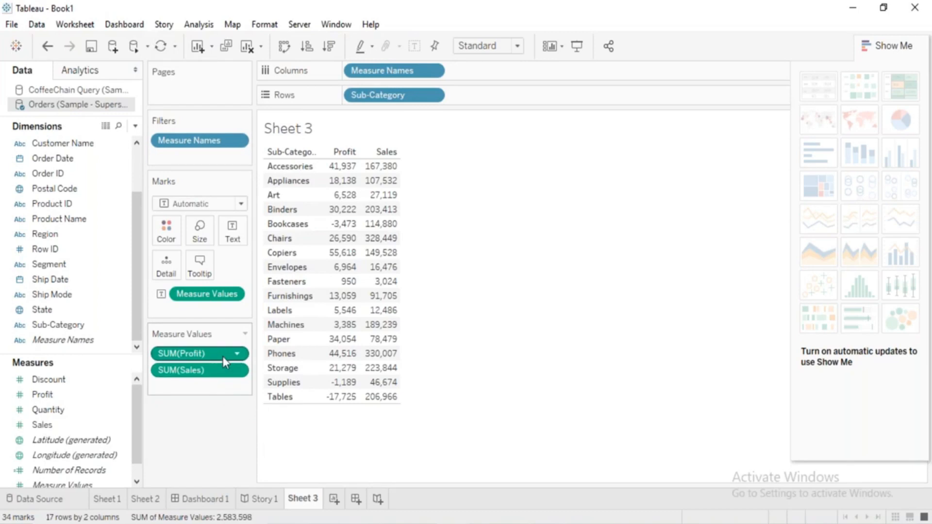
Remove Profit from the table with a manual update, and turn automatic worksheet updates back on.
left_click_drag(224, 360, 222, 392)
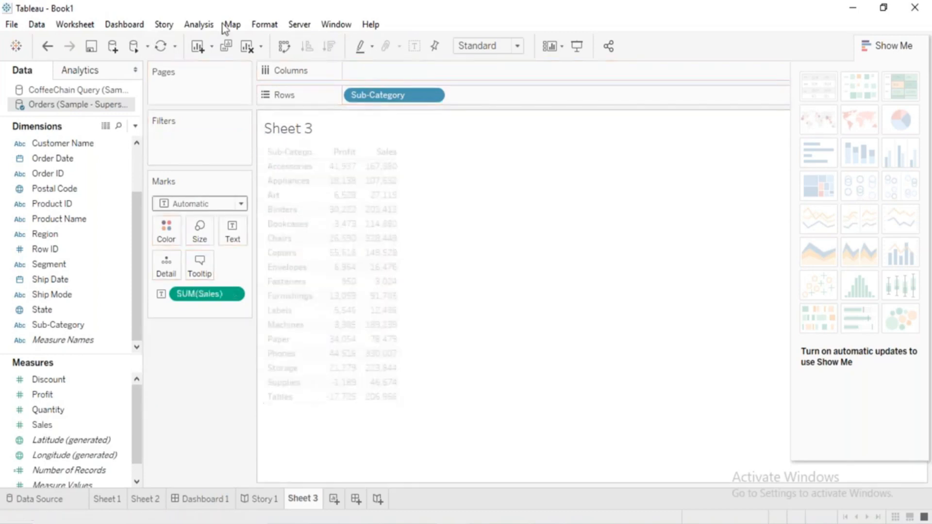
left_click(161, 46)
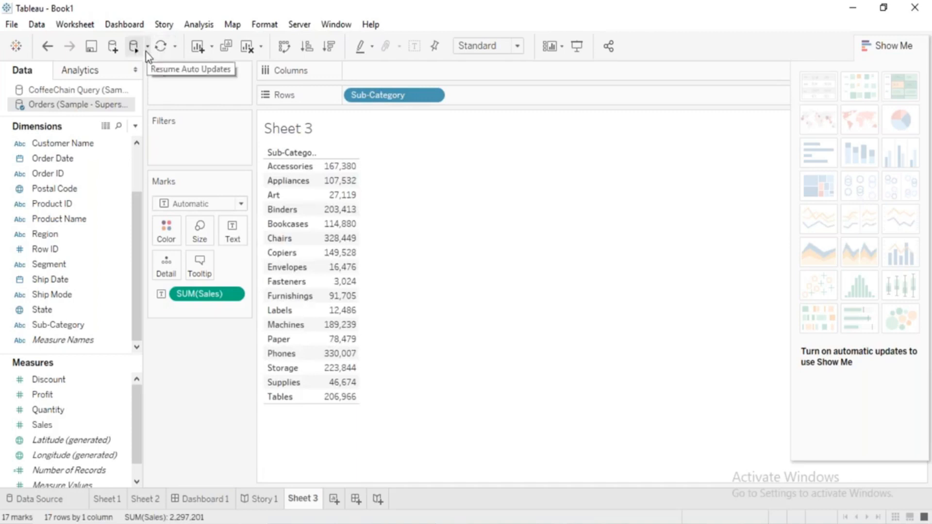
left_click(147, 46)
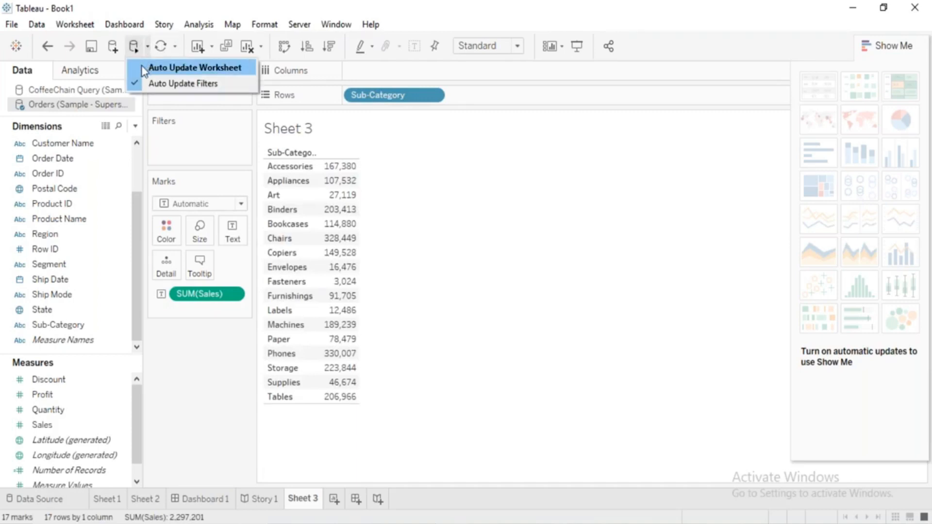
left_click(144, 72)
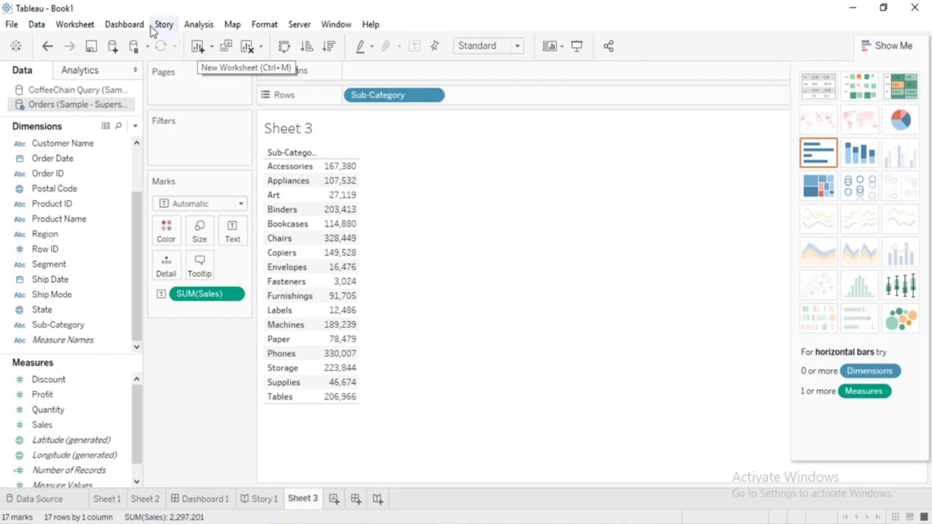
left_click(91, 25)
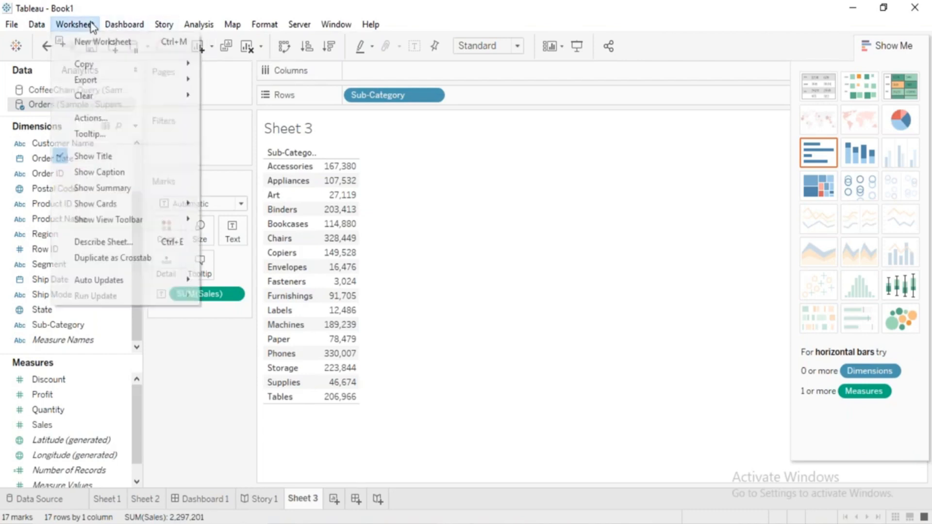
left_click(340, 459)
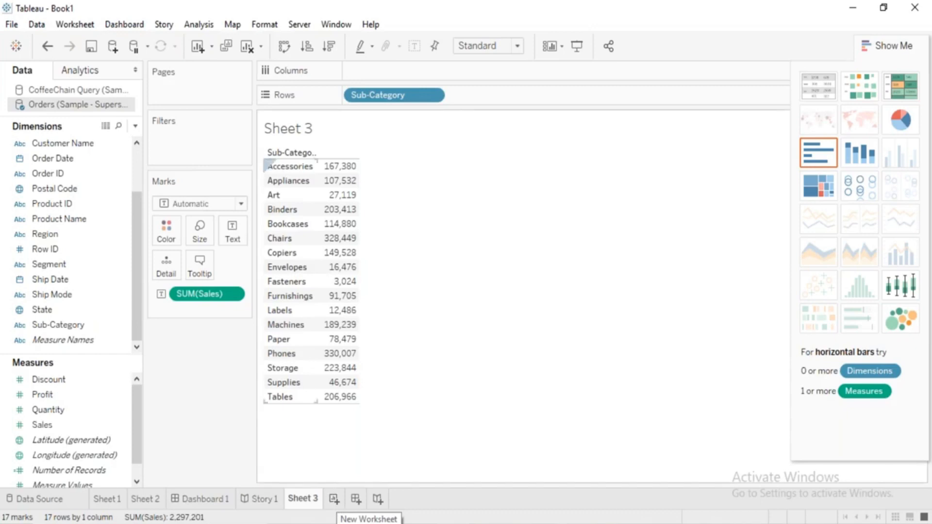
left_click(213, 49)
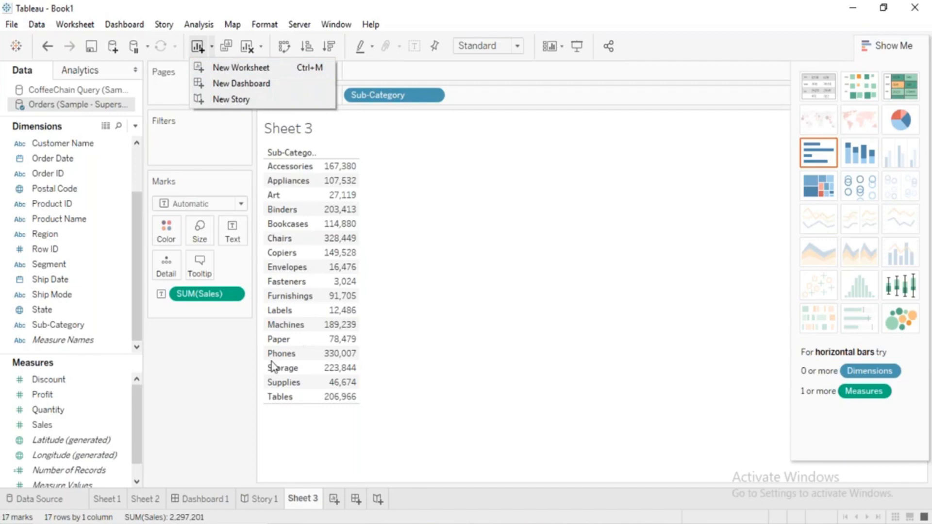
Duplicate Sheet 1 with its Sales by Sub-Category bar chart.
left_click(107, 505)
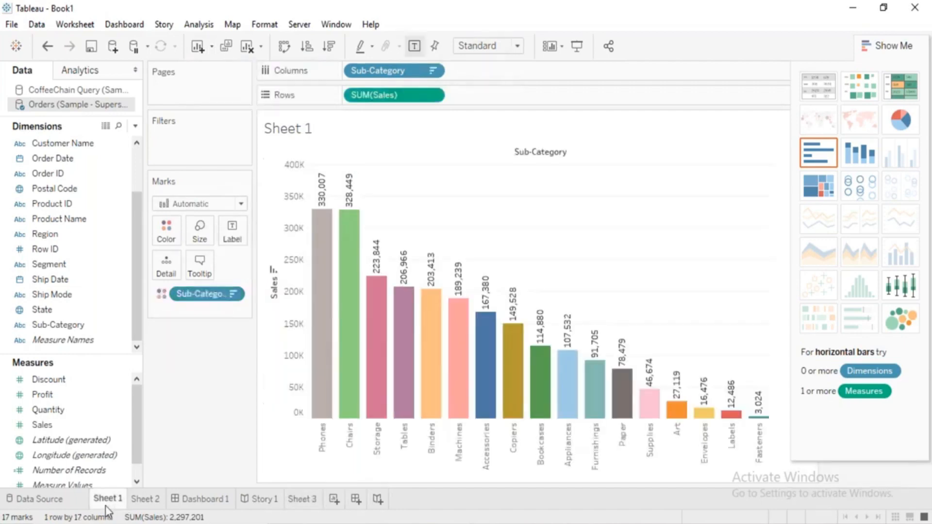
mouse_move(330, 418)
left_click(227, 46)
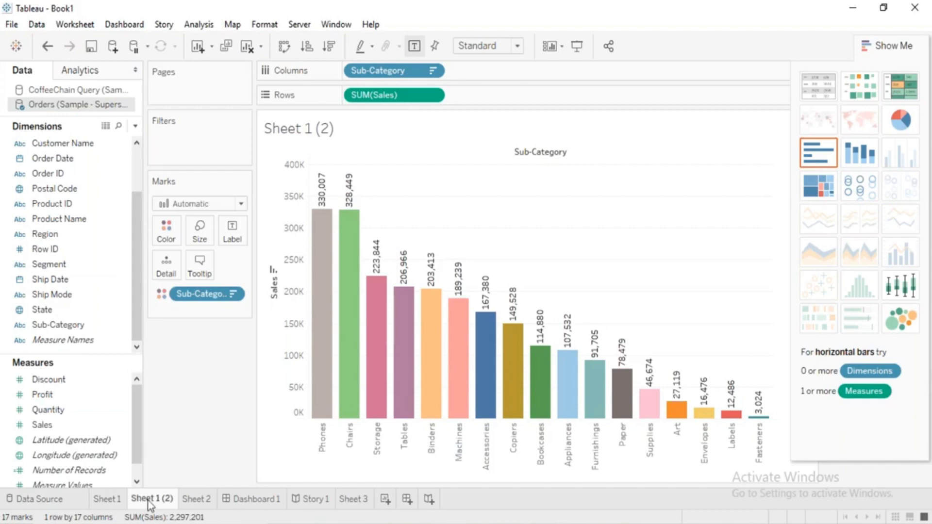
mouse_move(149, 505)
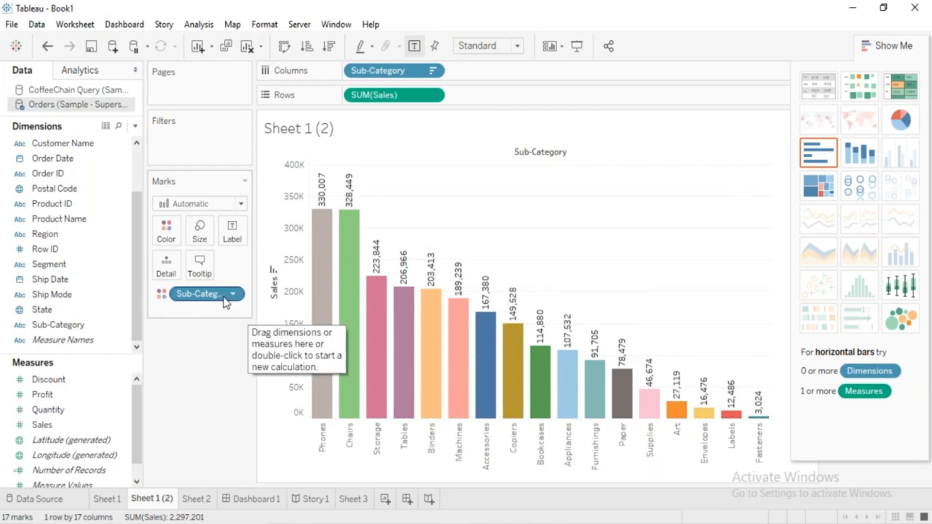
Remove the Sub-Category color, the Sales rows field and the Sub-Category columns field from the duplicated sheet one by one.
left_click_drag(226, 301, 222, 403)
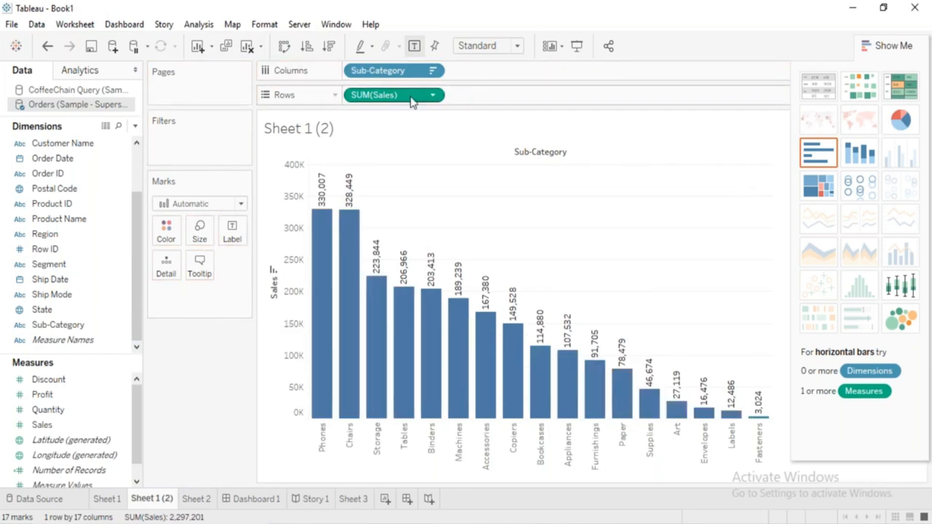
left_click_drag(411, 104, 616, 74)
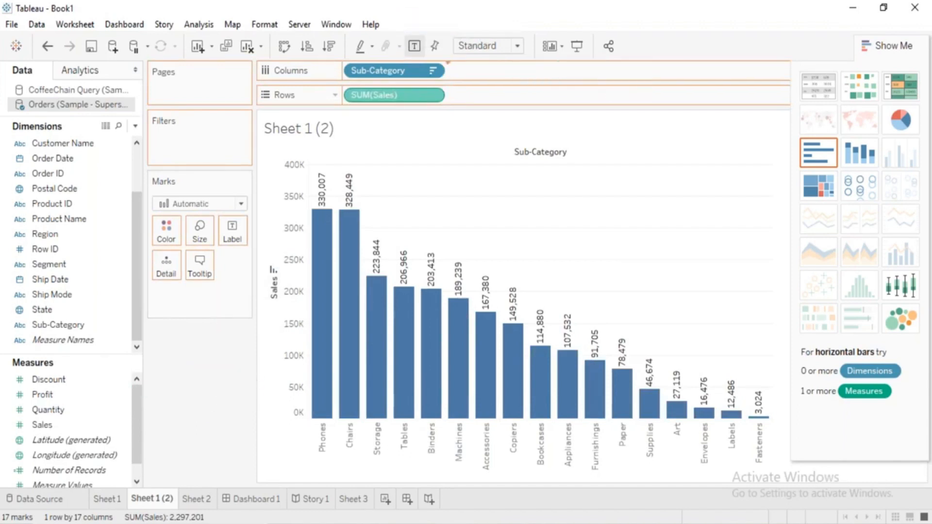
left_click_drag(501, 76, 697, 48)
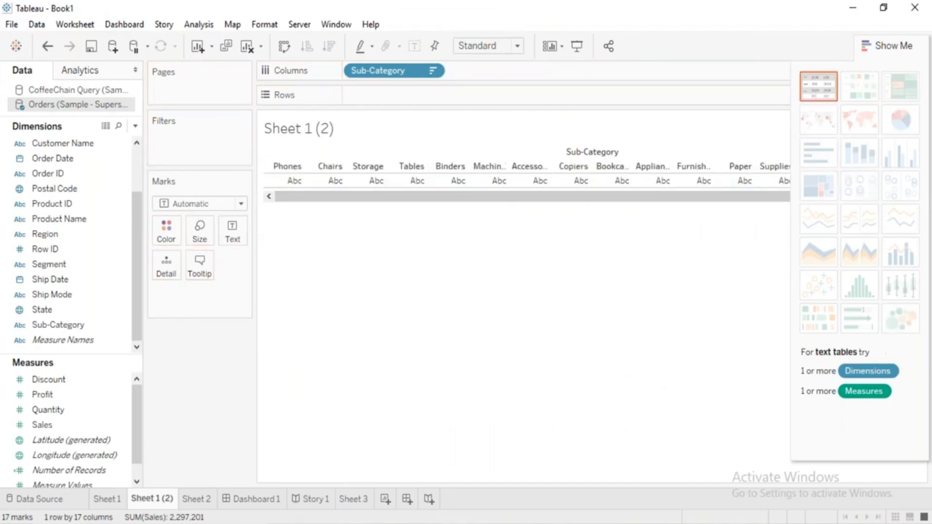
left_click_drag(374, 77, 444, 316)
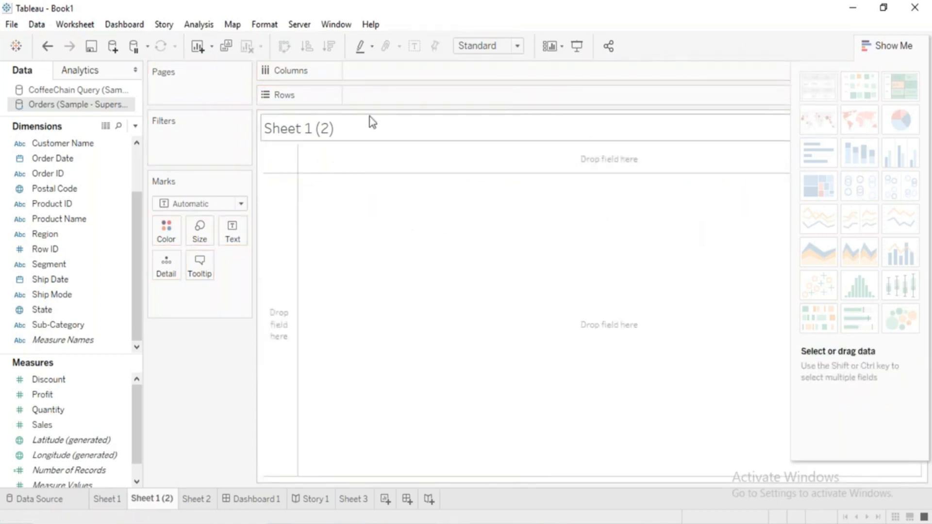
Undo the field removals, and try clearing the whole duplicated sheet at once before restoring the colored bar chart.
key("ctrl+z")
key("ctrl+z")
key("ctrl+z")
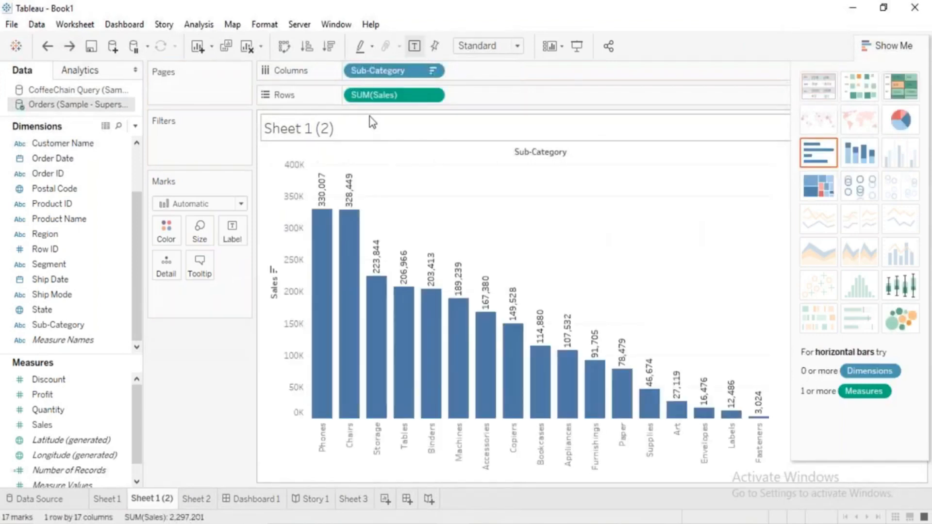
left_click(248, 51)
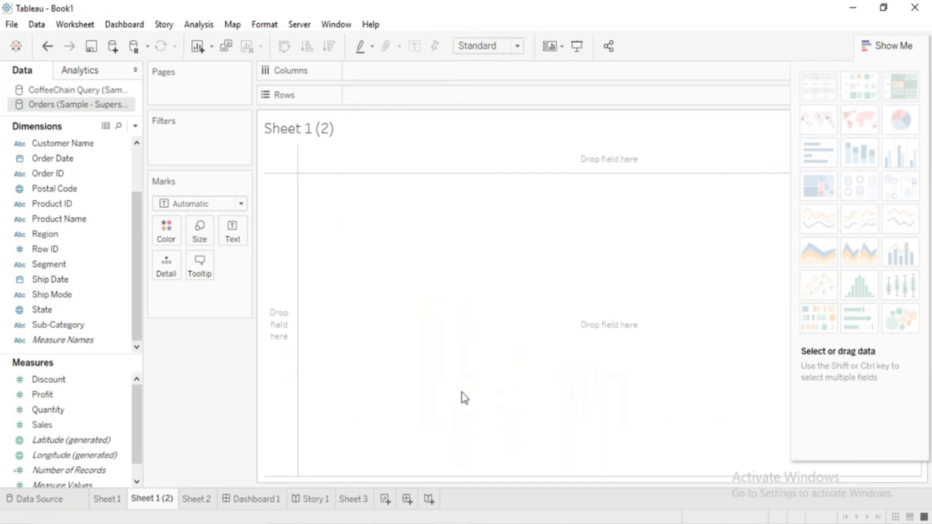
key("ctrl+z")
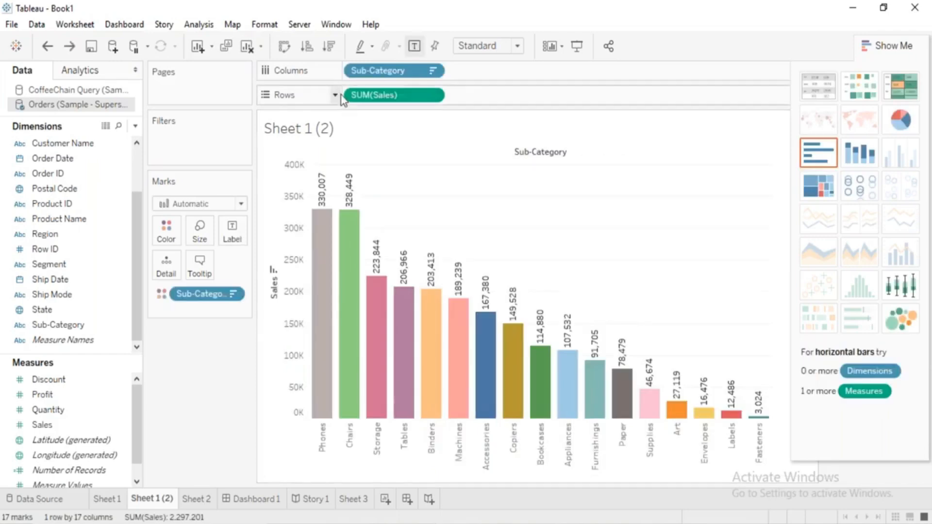
Swap the chart's rows and columns and swap them back, and sort Sub-Category by Sales ascending and again descending.
left_click(288, 56)
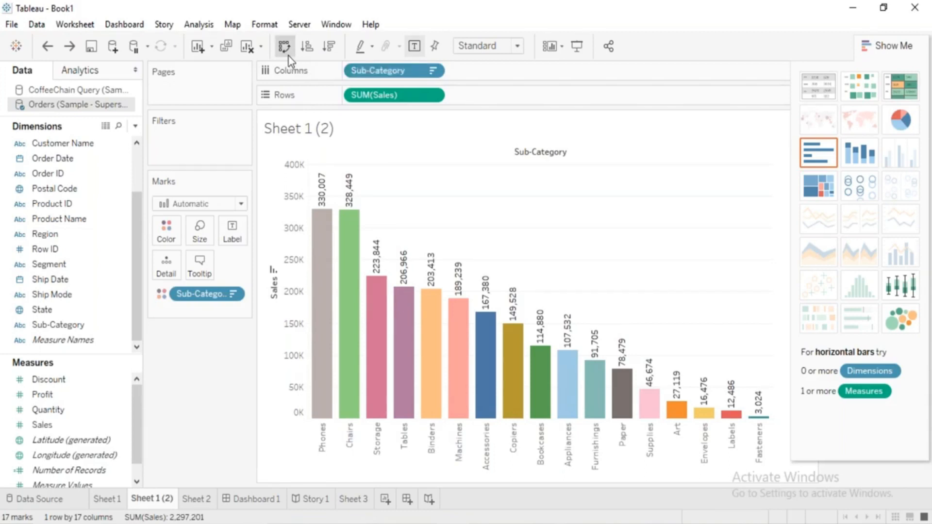
left_click(286, 54)
left_click(286, 51)
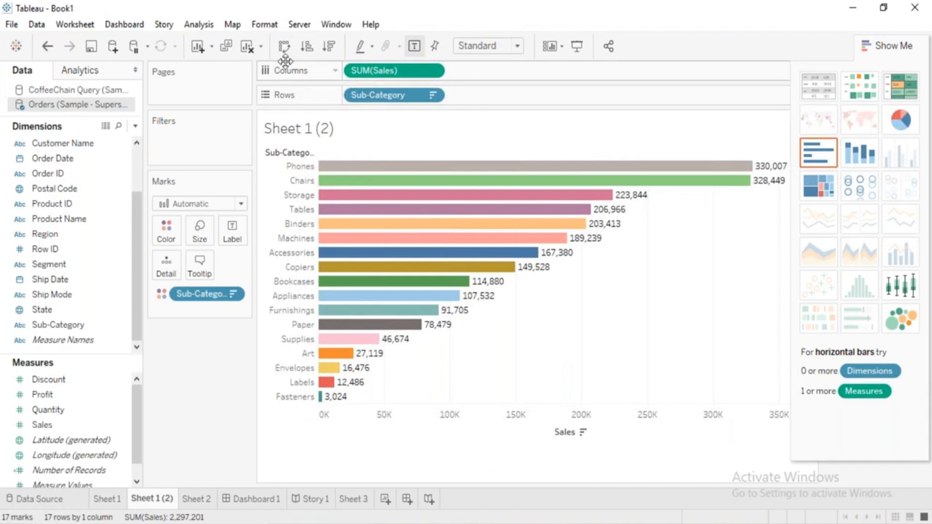
left_click(286, 53)
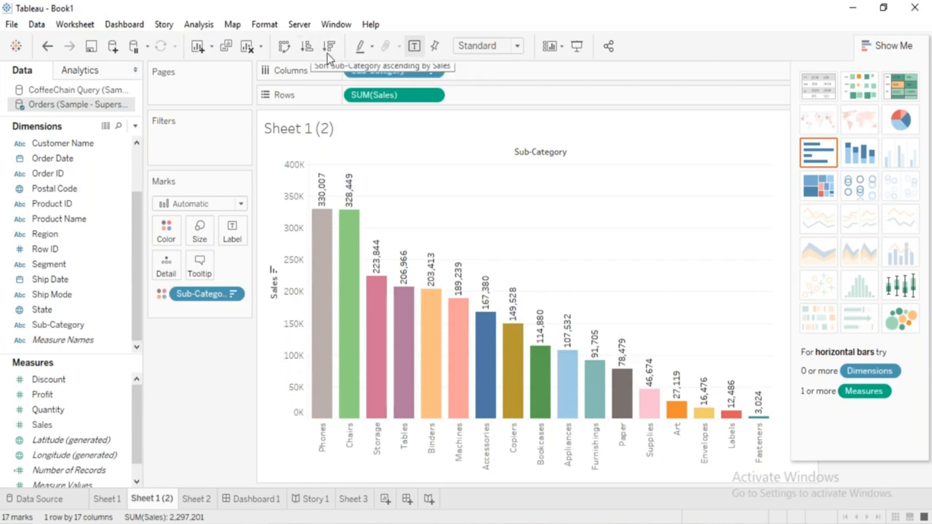
left_click(311, 55)
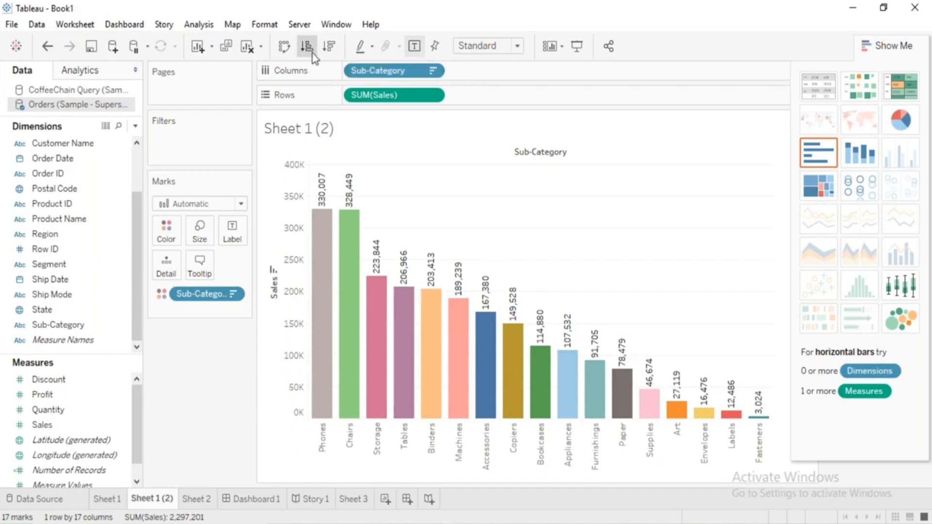
left_click(326, 58)
Hide Show Me and highlight Phones, Storage and Machines in turn from the Sub-Category color legend, clearing the highlight at the end.
left_click(906, 46)
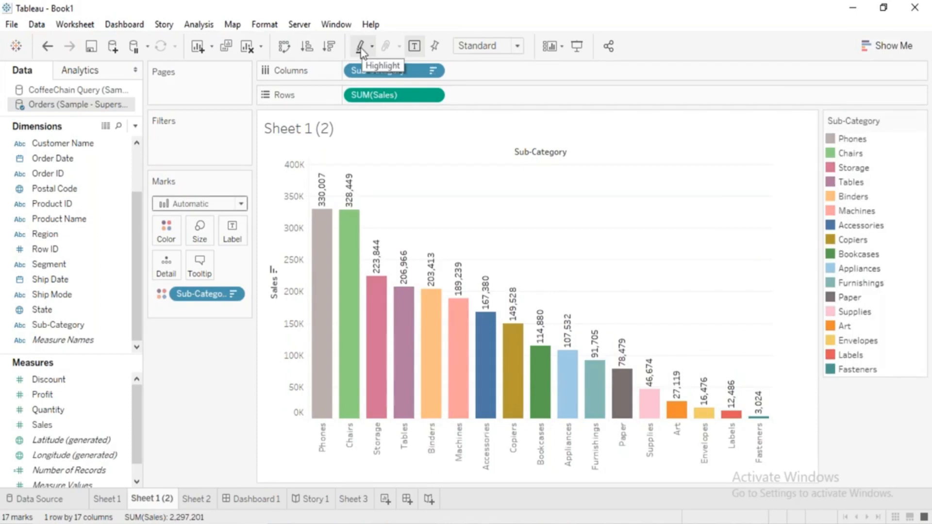
left_click(854, 139)
left_click(858, 171)
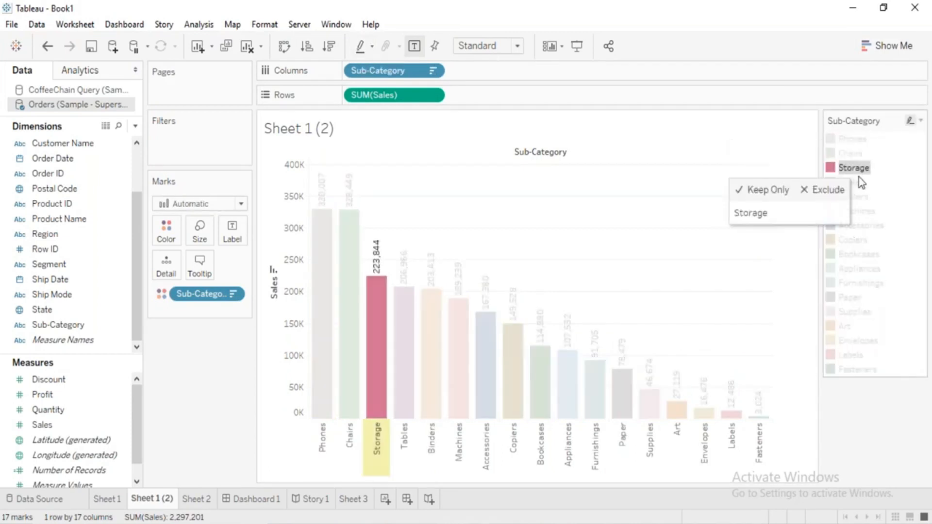
left_click(864, 213)
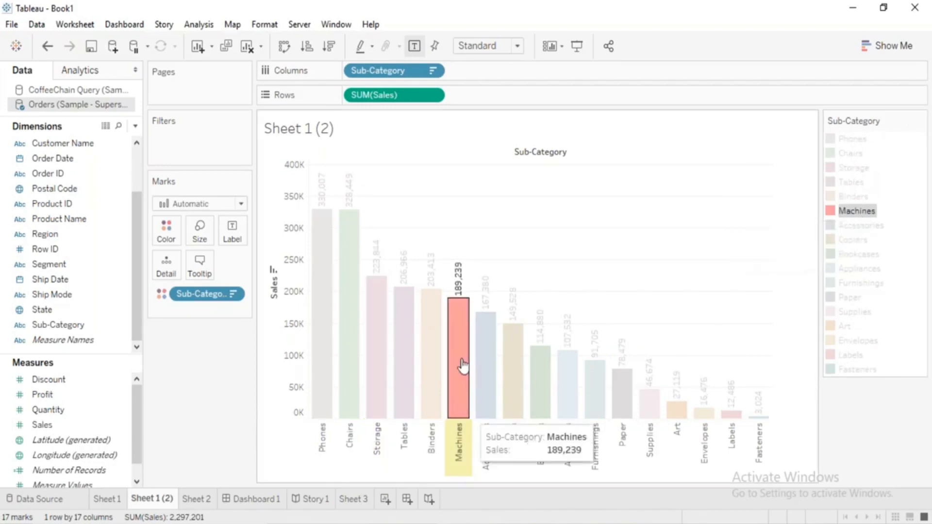
left_click(546, 224)
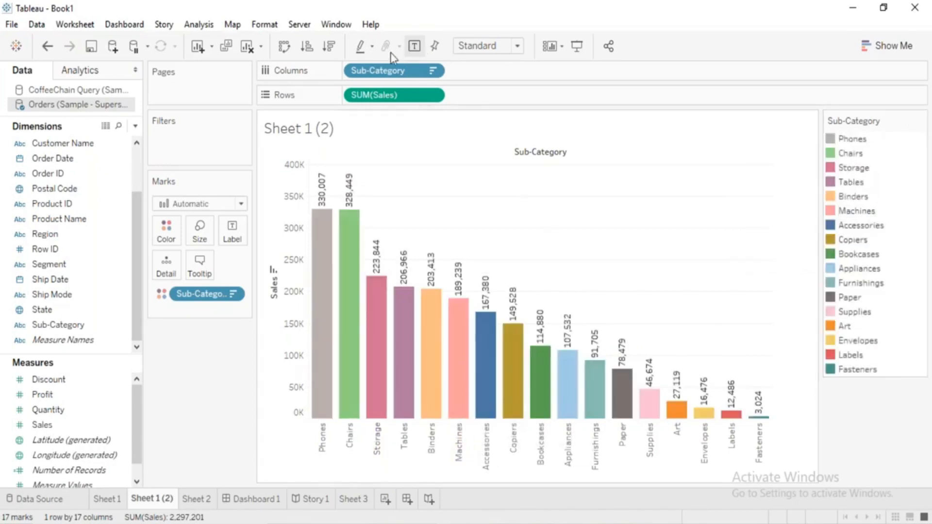
Disable workbook highlighting while selecting Tables in the Sub-Category legend, and enable workbook highlighting again.
left_click(372, 47)
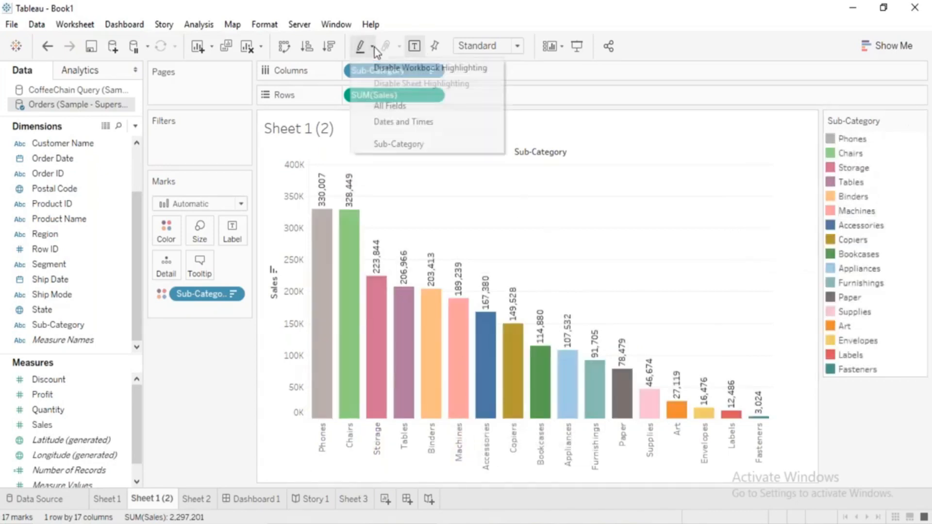
left_click(391, 68)
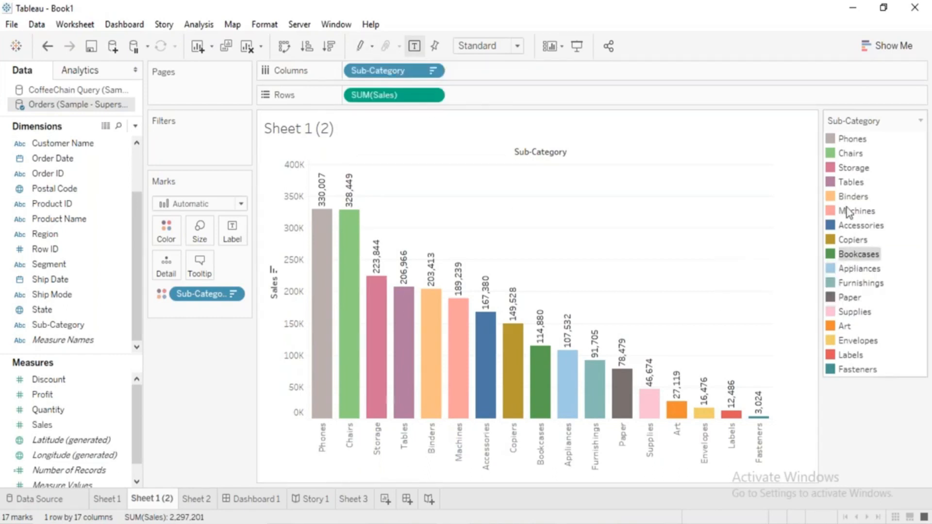
mouse_move(849, 213)
left_click(847, 182)
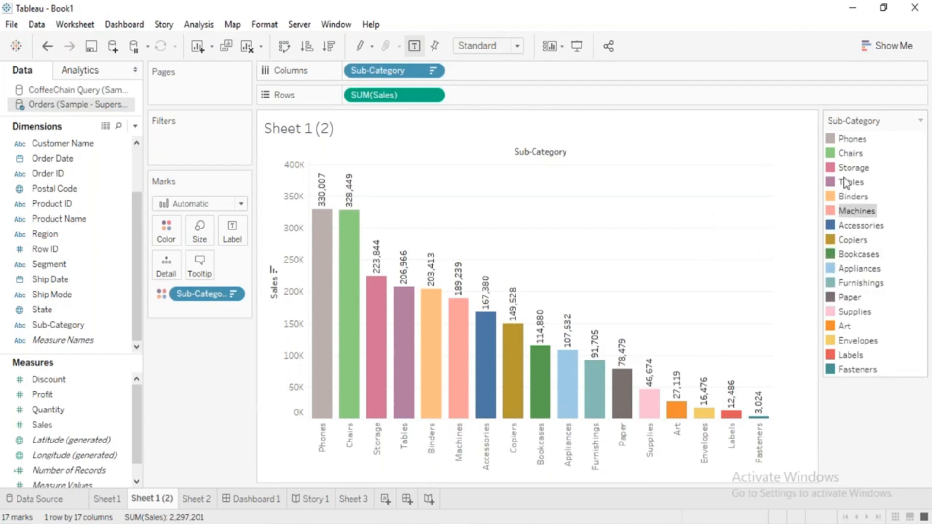
left_click(372, 46)
left_click(369, 69)
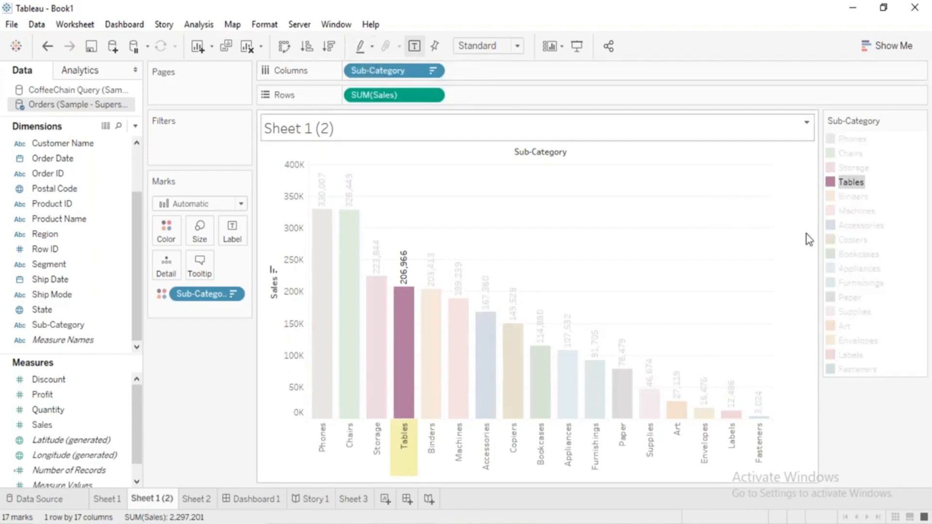
Clear the Tables highlight from the Sub-Category color legend.
left_click(861, 183)
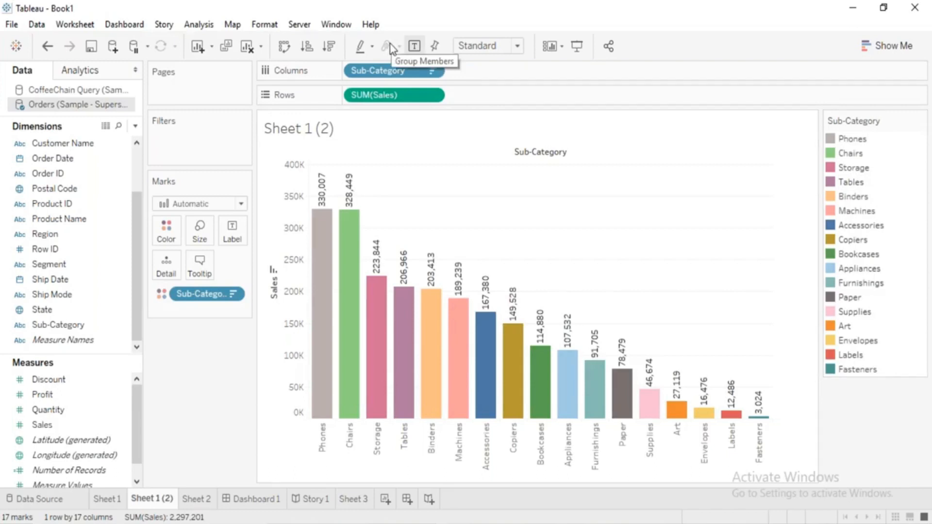
Switch to the Tableau Course Content document in Word and look through its topics from the workspace section to filters and actions.
left_click(415, 523)
left_click(360, 254)
left_click(358, 269)
scroll(358, 269, "down", 10)
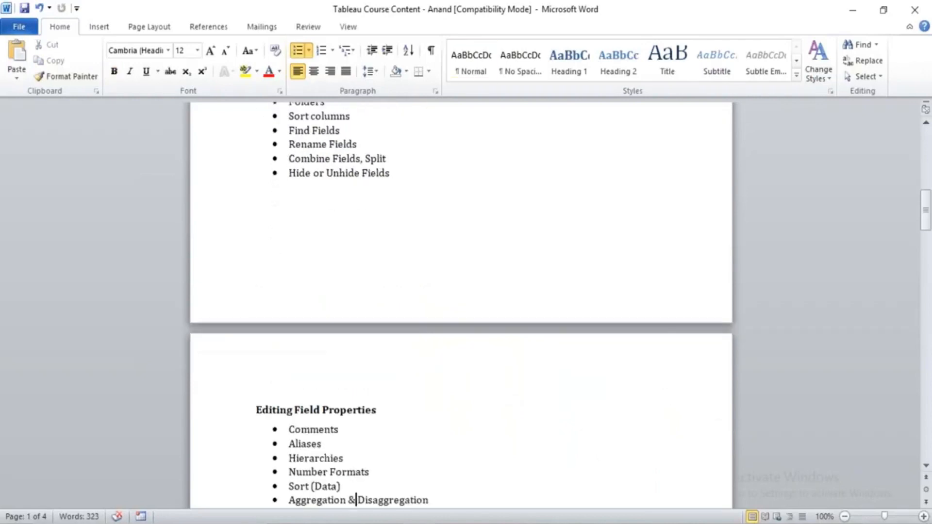
scroll(462, 306, "down", 2)
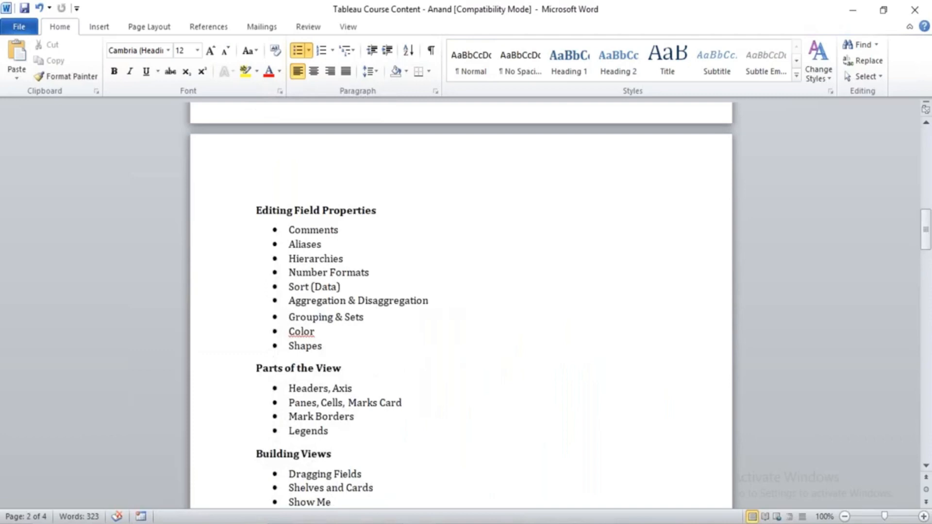
key("Down")
key("Down")
key("Down")
key("Down")
key("Down")
key("Down")
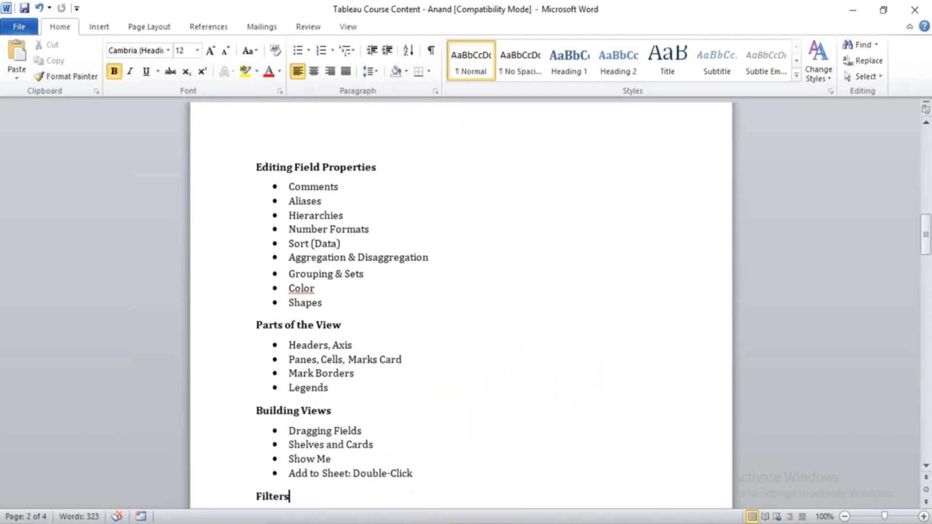
key("Down")
key("Down")
key("Down")
key("Down")
key("Down")
key("Down")
key("Down")
key("Down")
key("Down")
key("Down")
key("Down")
key("Up")
key("Up")
key("Up")
key("Up")
key("Up")
key("Up")
key("Up")
key("Up")
key("Up")
key("Up")
key("Up")
key("Up")
key("Up")
key("Up")
key("Up")
key("Up")
key("Up")
key("Up")
key("Up")
key("Up")
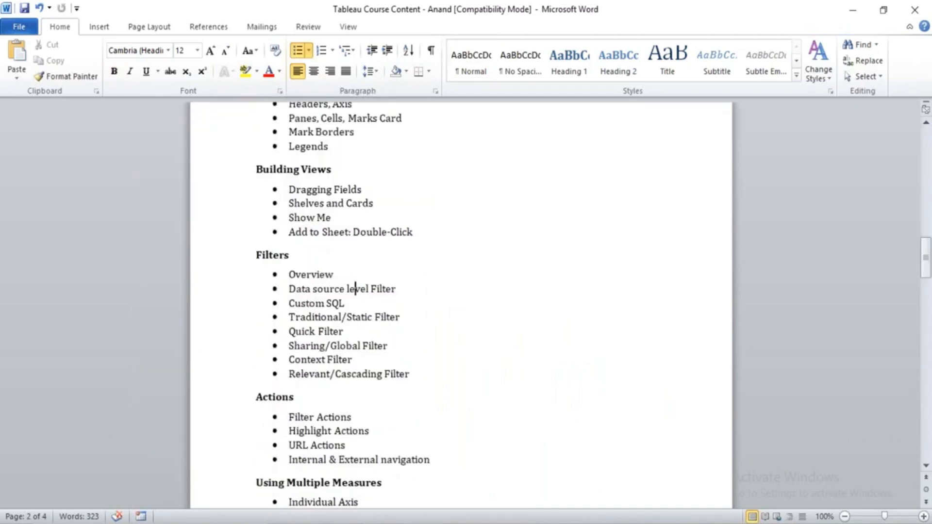
key("Up")
key("Up")
key("Up")
key("Up")
key("Up")
key("Up")
key("Up")
key("Up")
key("Up")
key("Up")
key("Up")
key("Up")
key("Up")
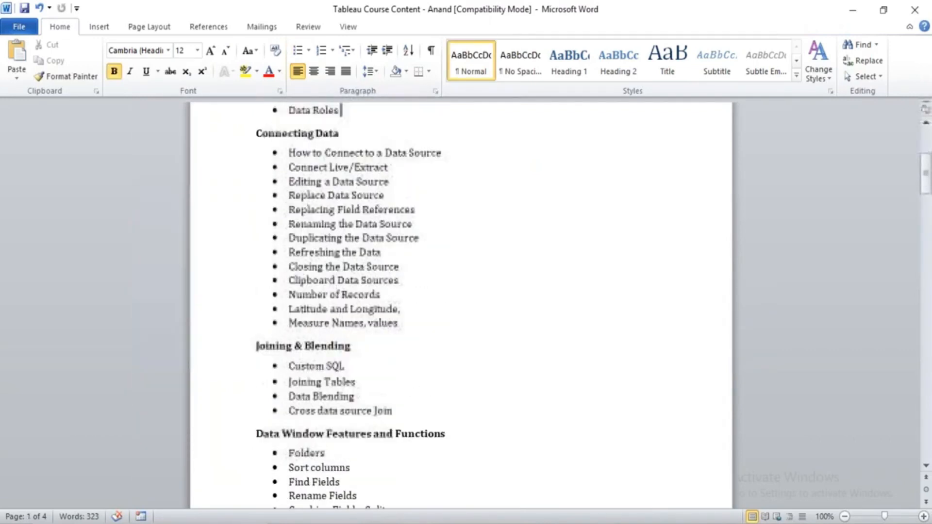
key("Up")
key("Up")
key("Up")
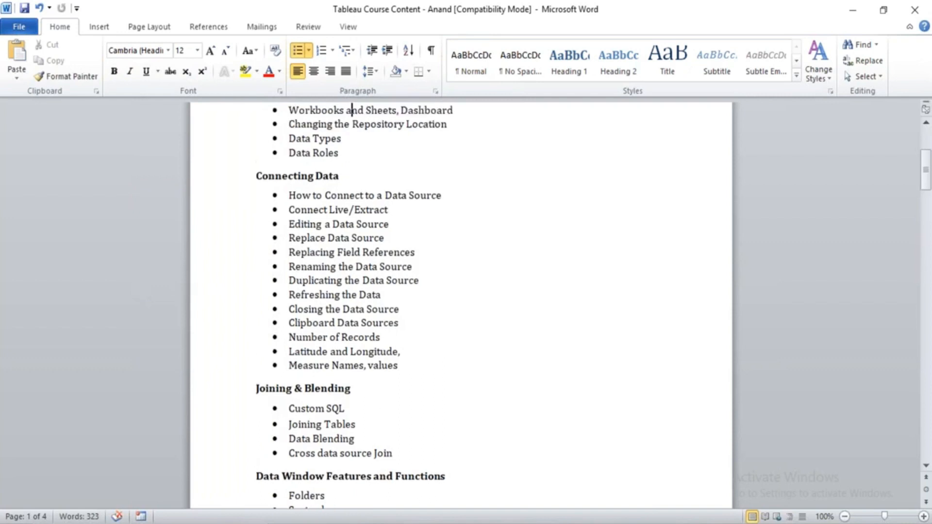
key("Up")
key("Up")
key("Up")
key("Up")
key("Up")
key("Up")
key("Up")
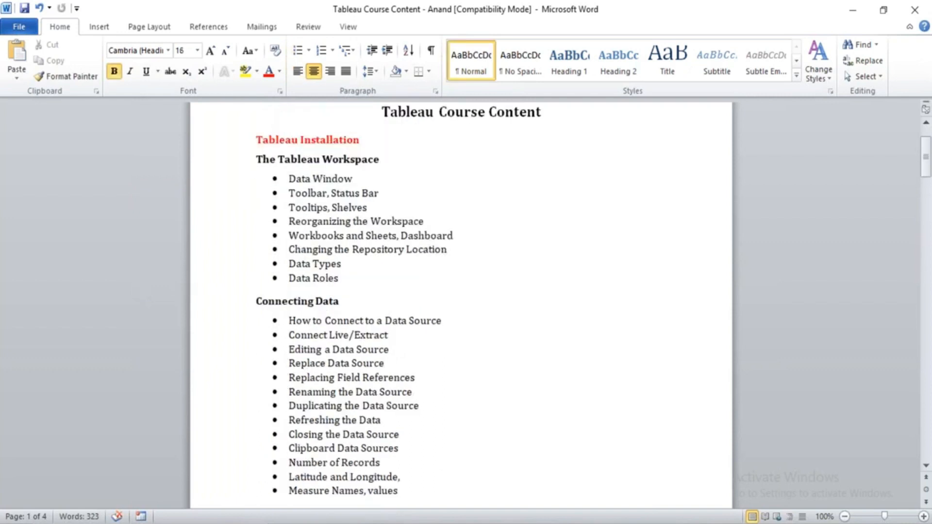
Search the course document for "sets", select the "Grouping & Sets" topic, and return to Tableau.
key("ctrl+f")
type("sets")
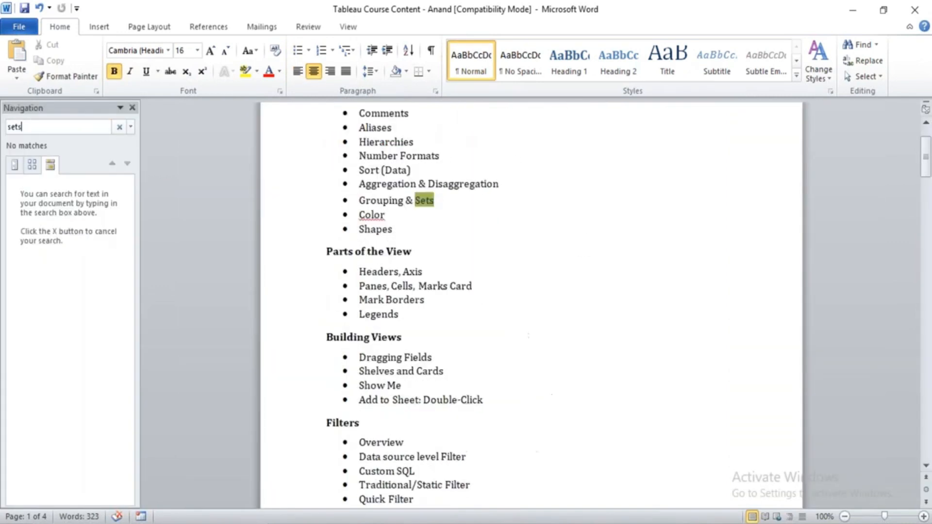
key("Escape")
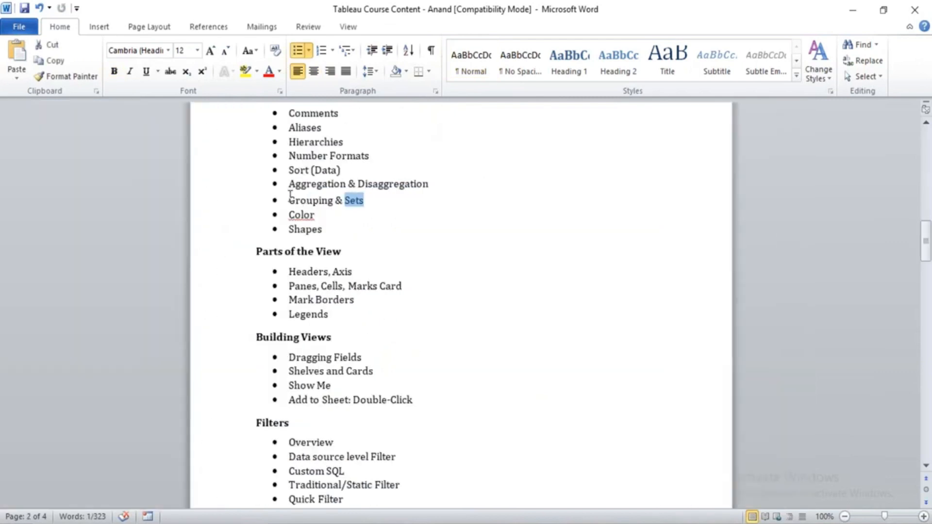
left_click_drag(290, 199, 371, 200)
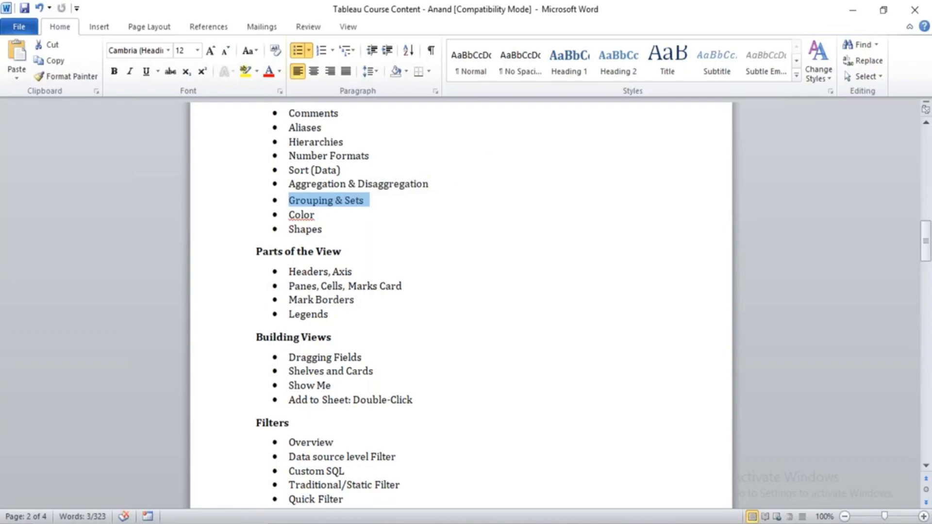
key("alt+Tab")
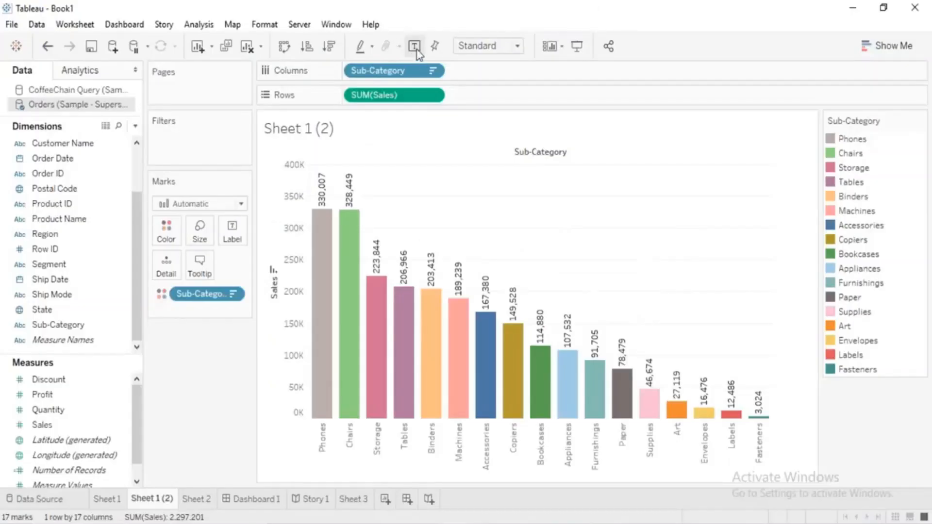
Hide the bar chart's mark labels, label the marks with Sales, remove that label field, and show the mark labels again.
left_click(414, 46)
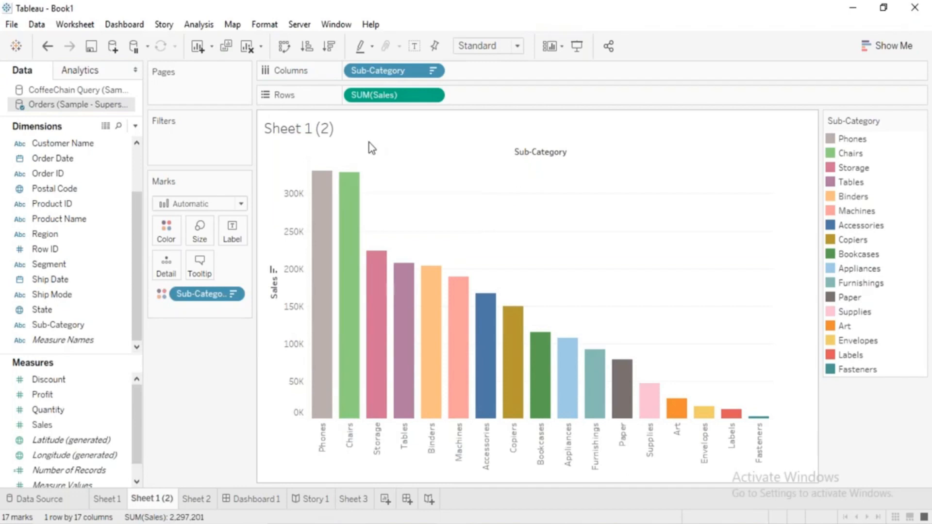
left_click_drag(125, 425, 240, 234)
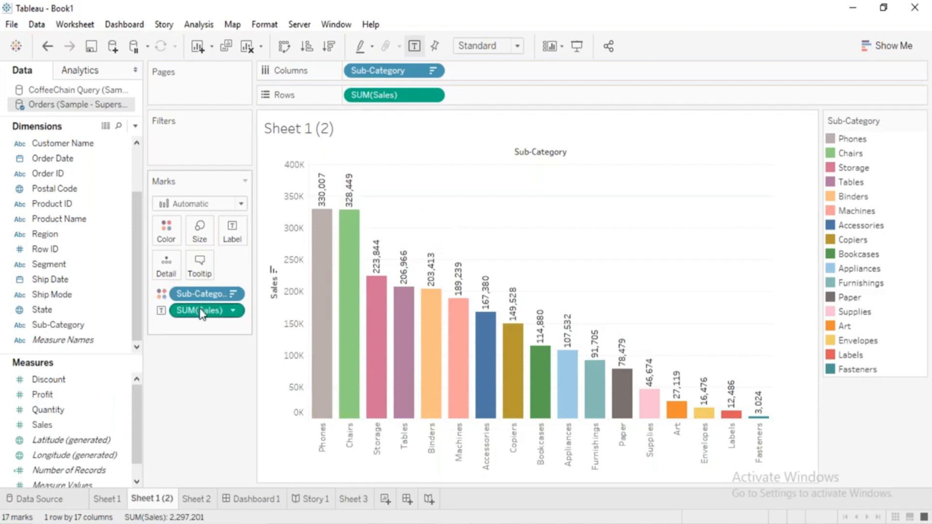
left_click_drag(196, 310, 230, 340)
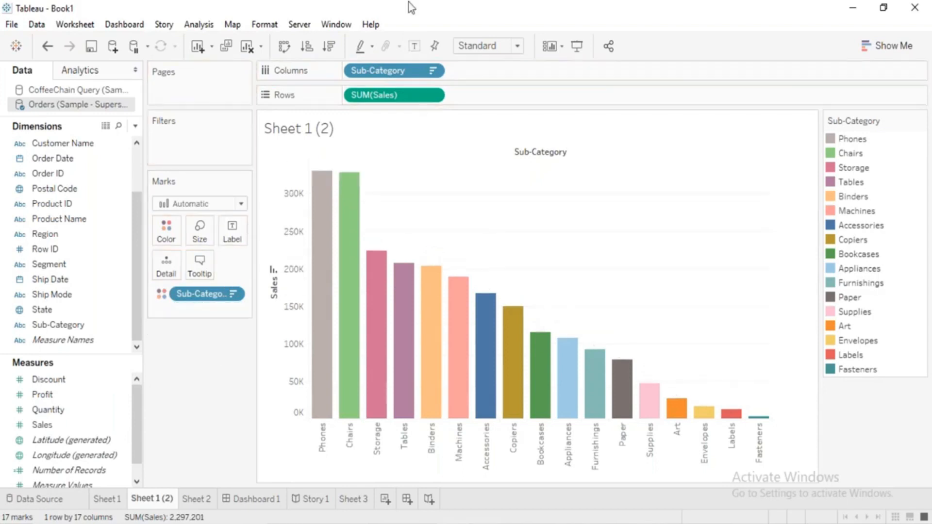
left_click(416, 46)
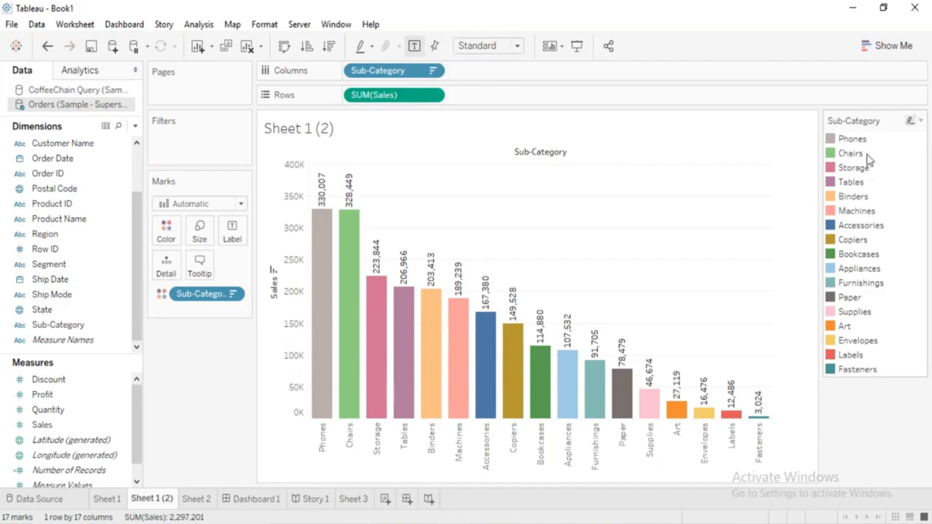
Hide the Sub-Category legend card and convert the bar chart to a pie chart with Show Me.
left_click(920, 121)
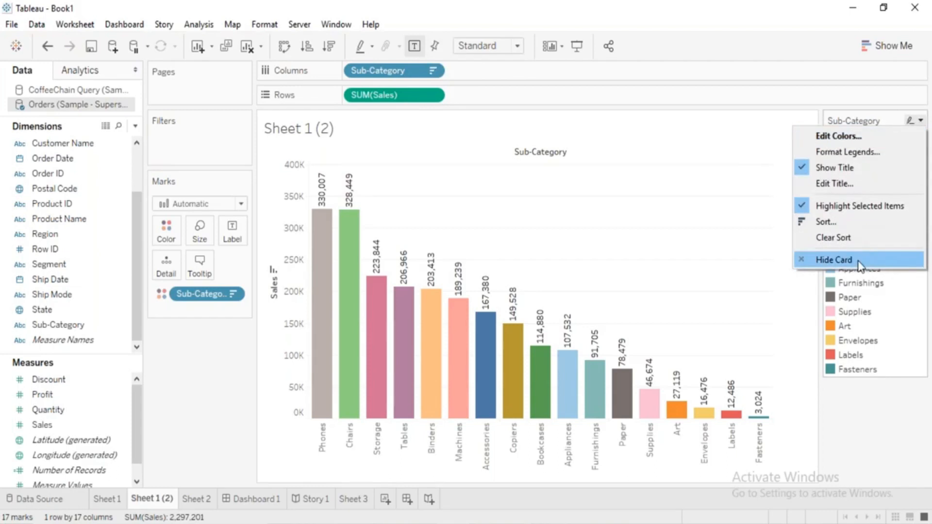
left_click(821, 260)
left_click(888, 51)
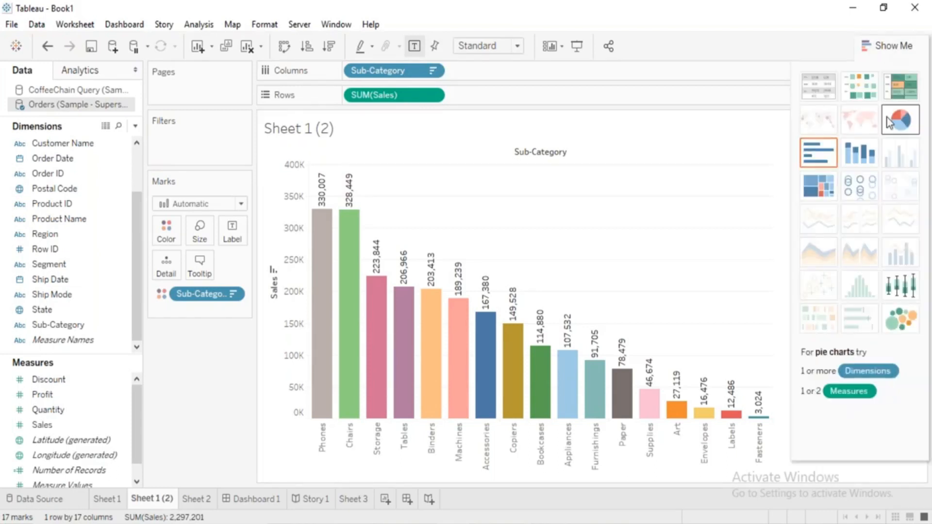
left_click(893, 125)
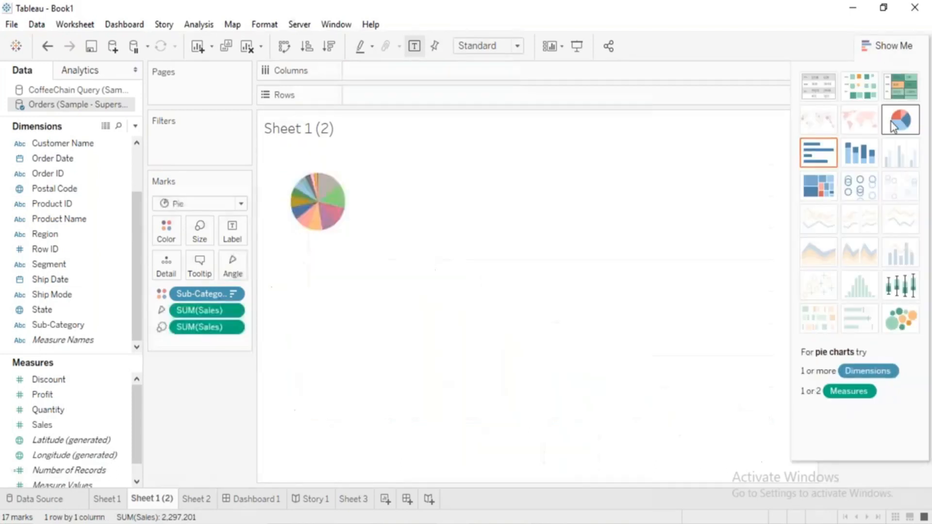
left_click(891, 45)
Fit the pie chart by Fit Width, Entire View and Fit Height in turn, and set it back to Entire View.
left_click(475, 48)
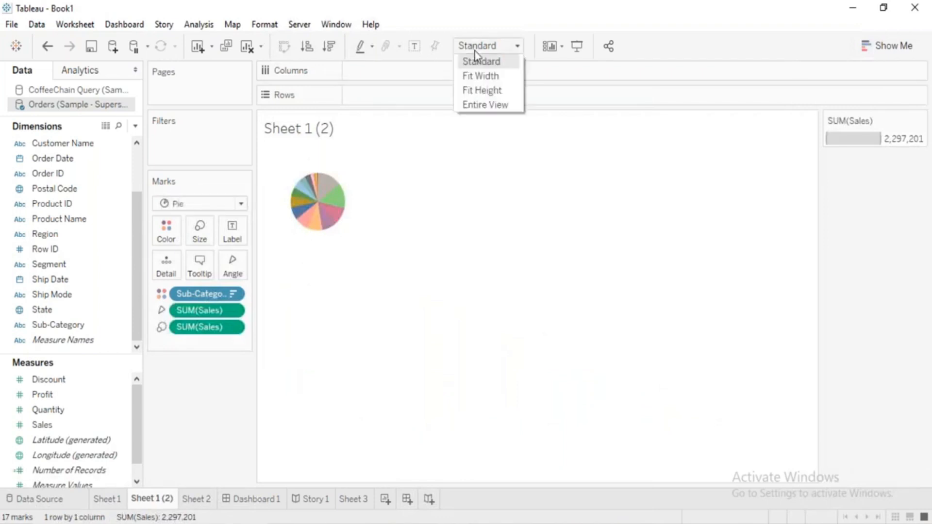
left_click(483, 76)
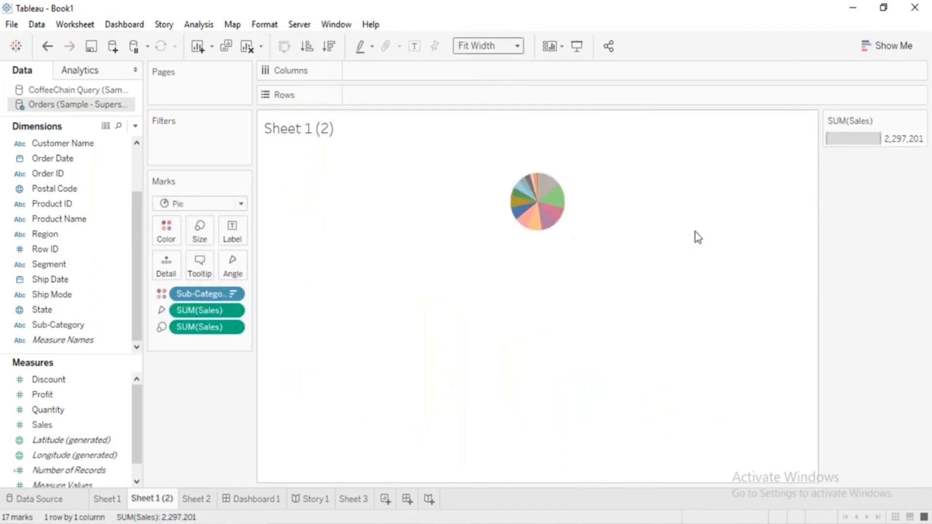
left_click(458, 47)
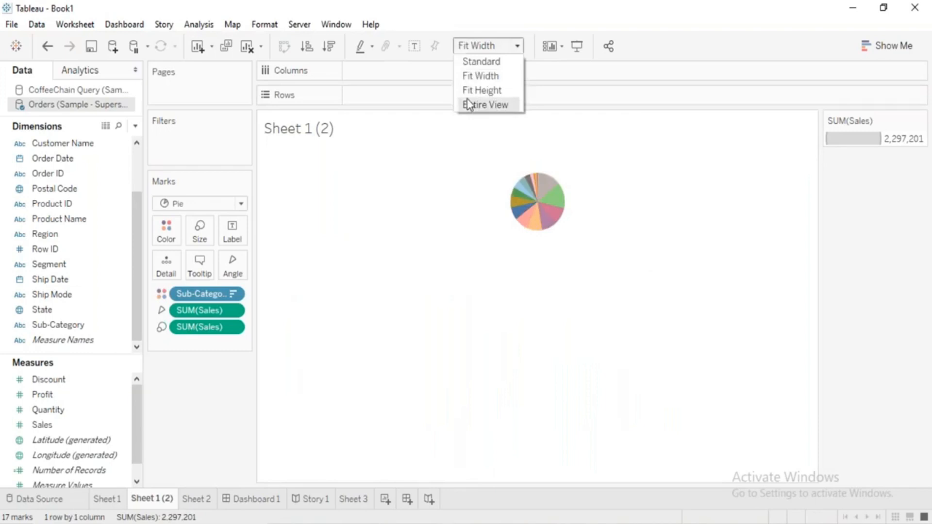
left_click(468, 104)
left_click(474, 53)
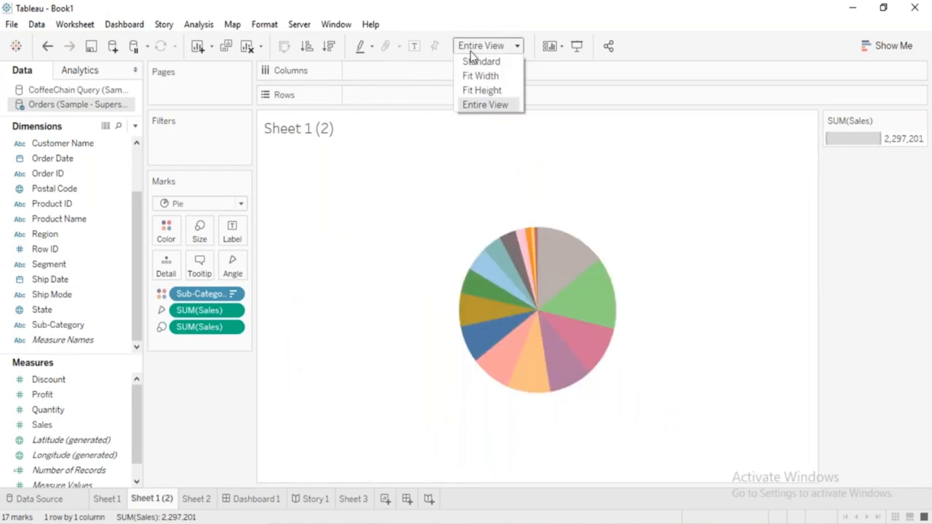
left_click(480, 100)
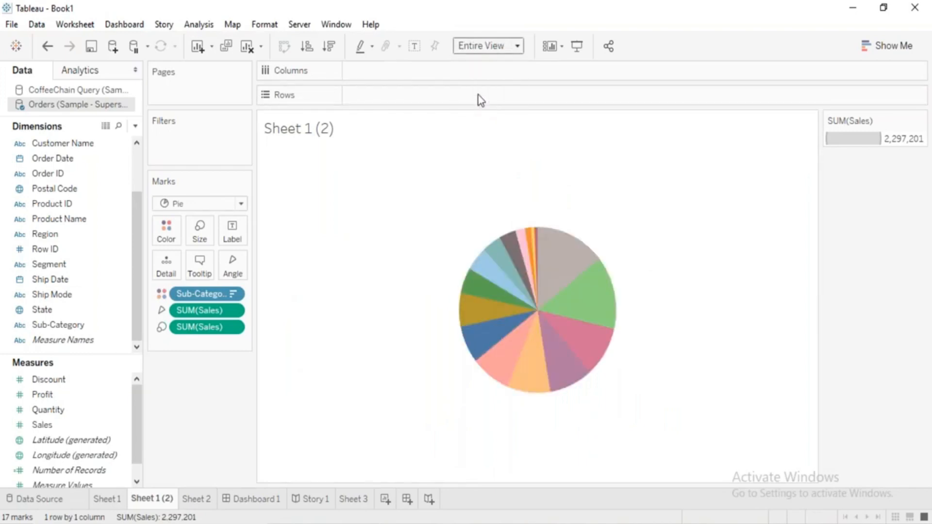
left_click(488, 53)
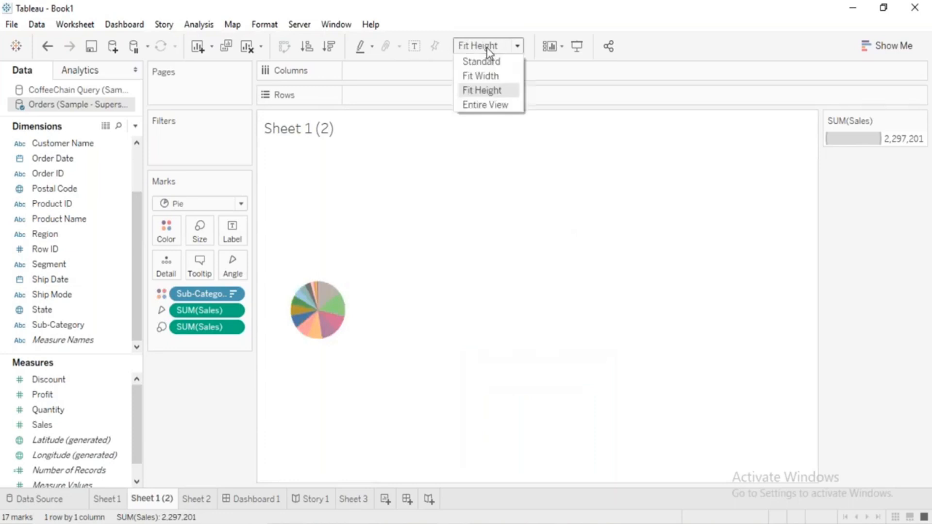
left_click(489, 107)
Enlarge the pie chart with the mark size so it nearly fills the height of the view.
left_click(199, 233)
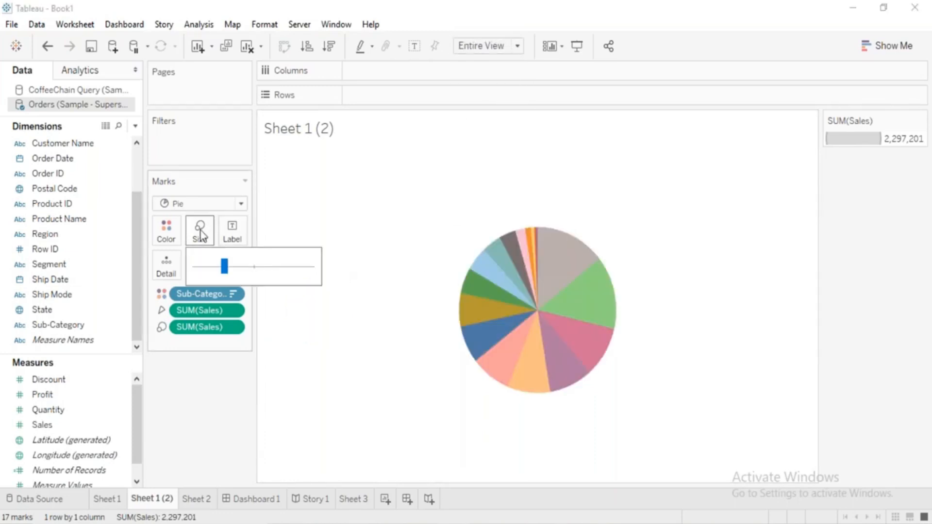
left_click(257, 266)
left_click_drag(257, 266, 249, 270)
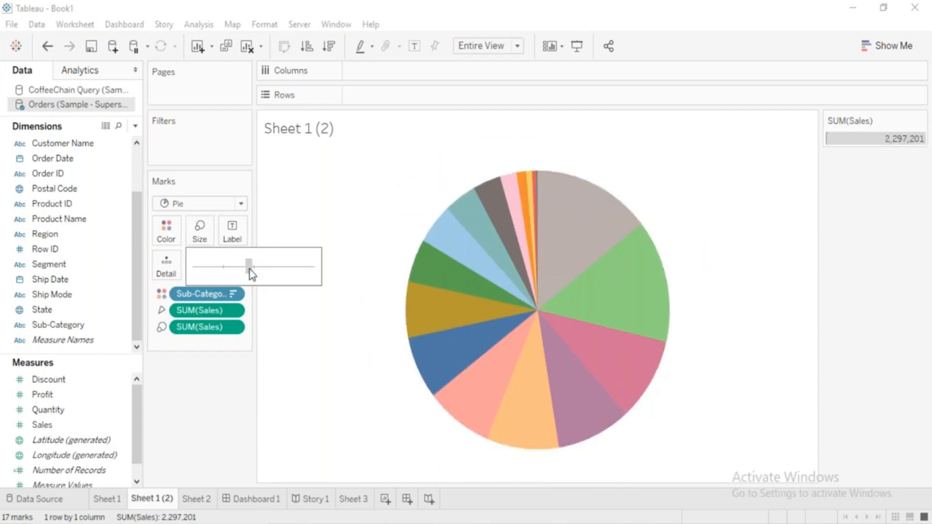
left_click(358, 411)
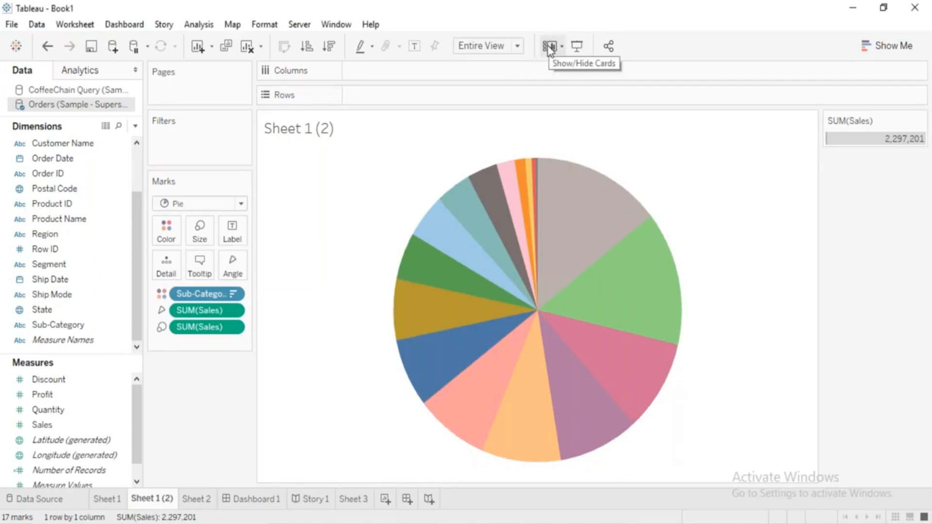
Hide the Pages shelf, show it again, and move it back above the Filters shelf.
left_click(562, 51)
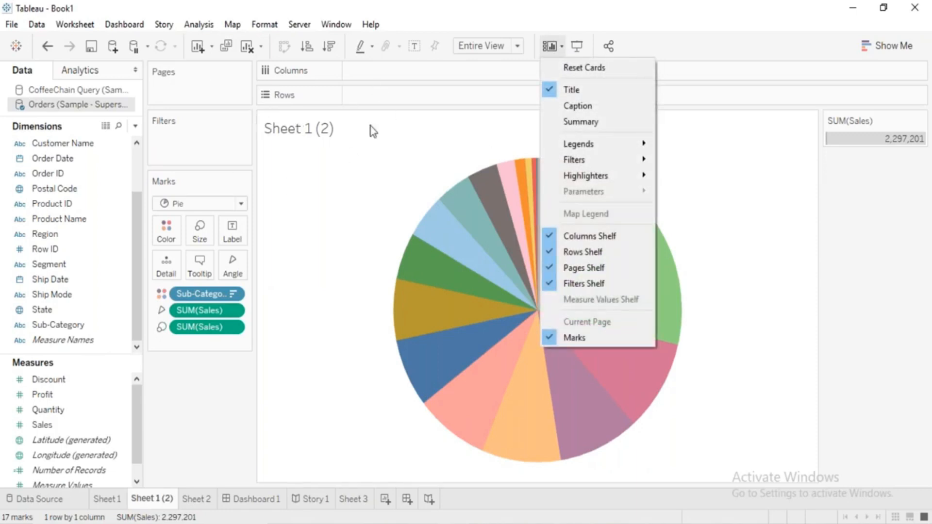
left_click(194, 72)
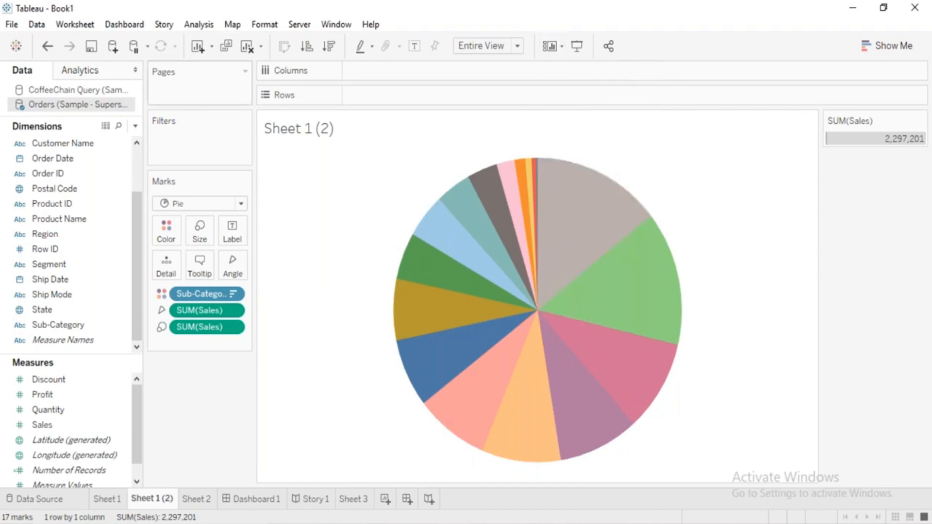
left_click(561, 49)
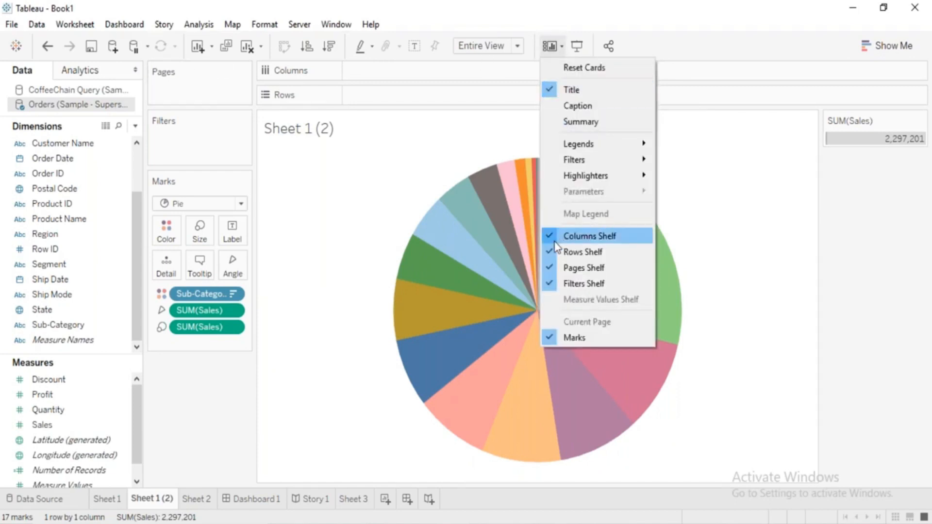
left_click(554, 268)
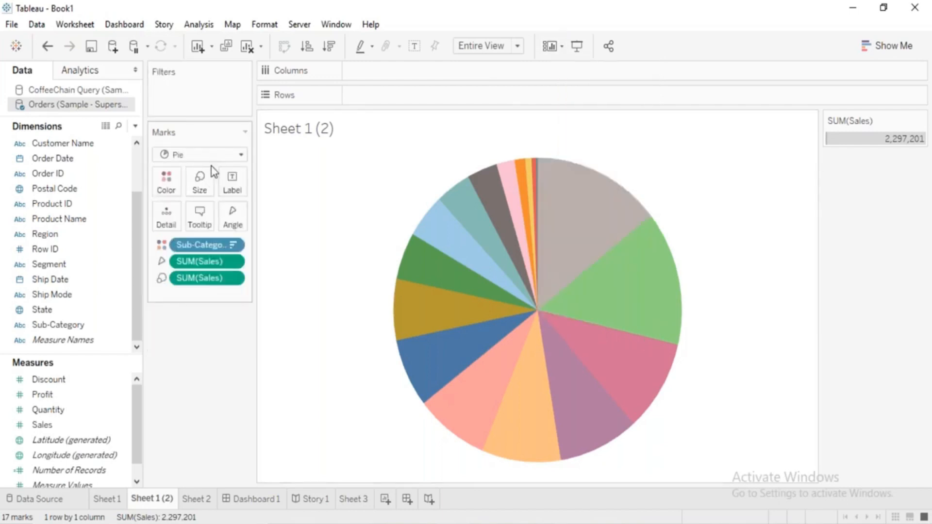
left_click(558, 54)
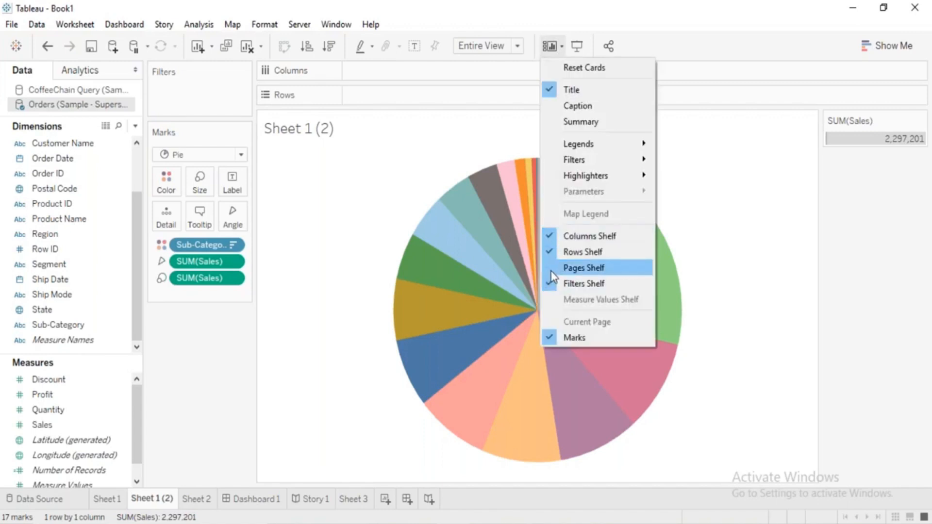
left_click(552, 271)
left_click_drag(203, 318, 206, 194)
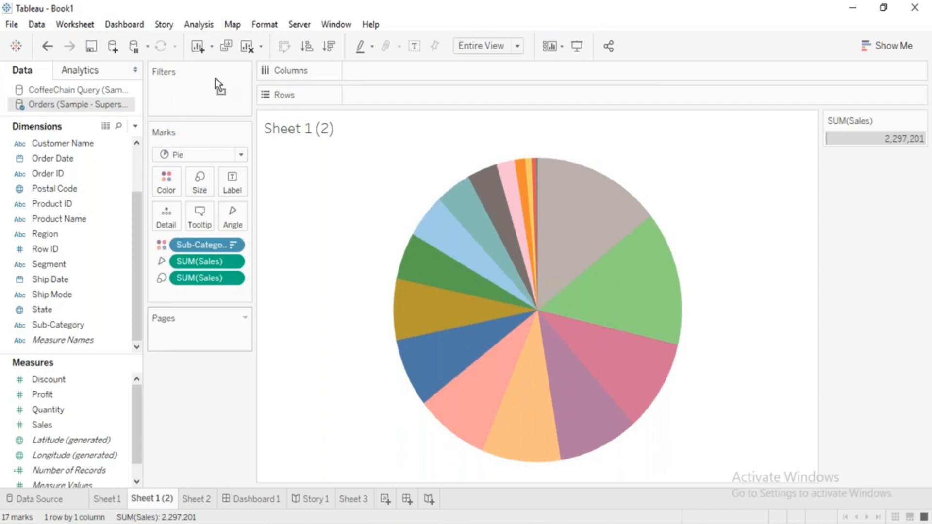
left_click_drag(213, 100, 204, 68)
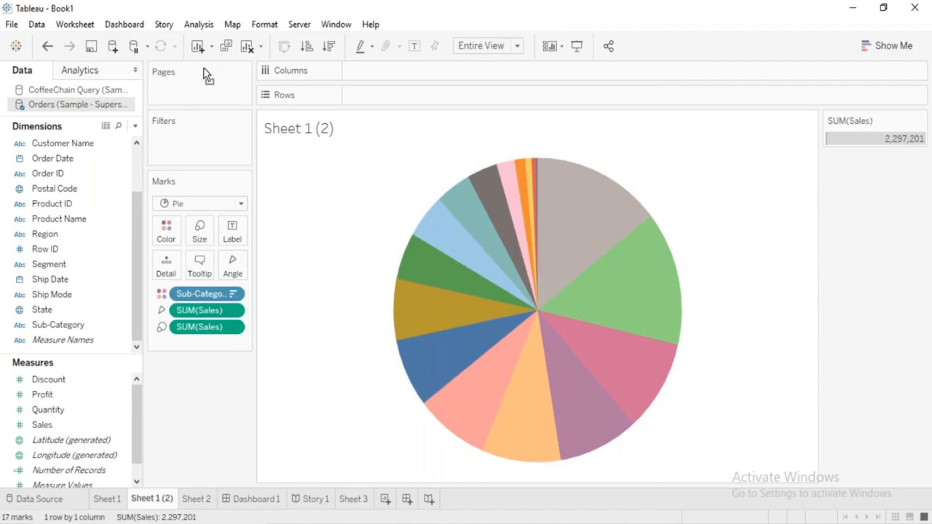
View the pie chart in presentation mode and return to the normal workspace.
left_click(563, 48)
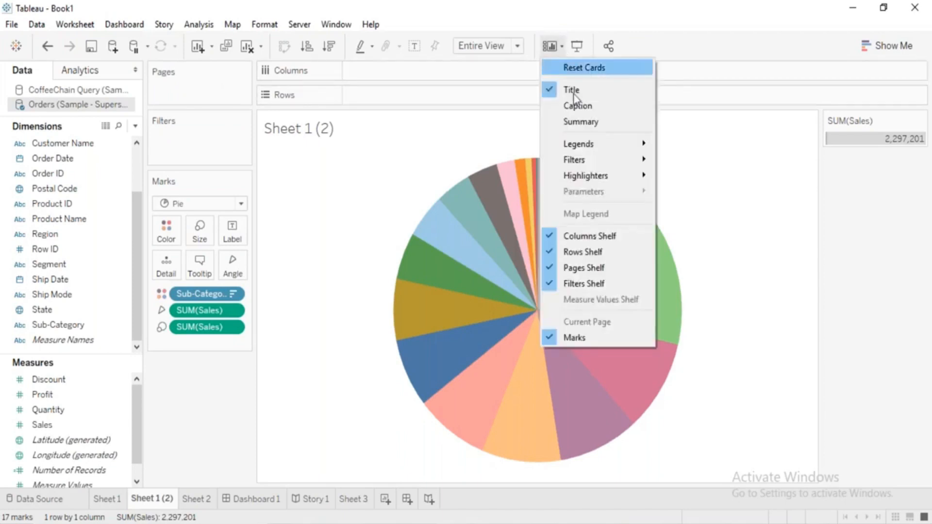
left_click(577, 50)
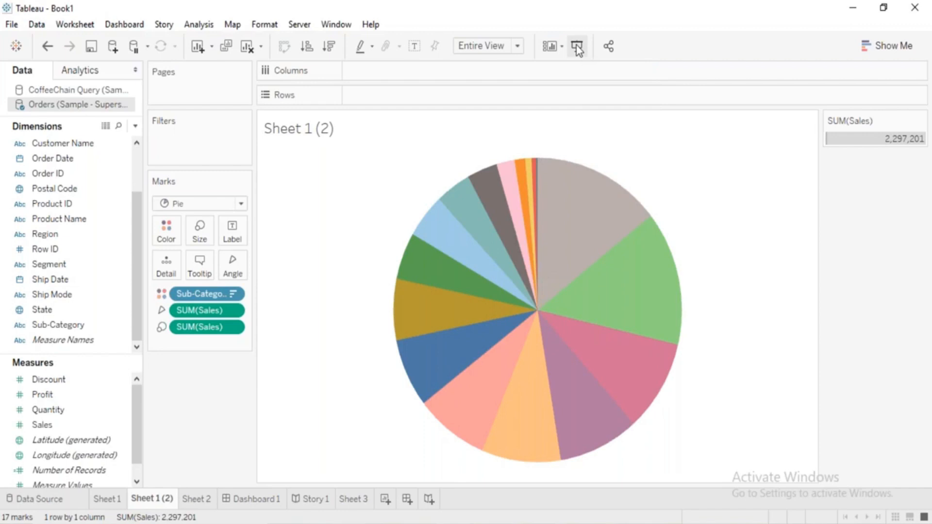
left_click(579, 47)
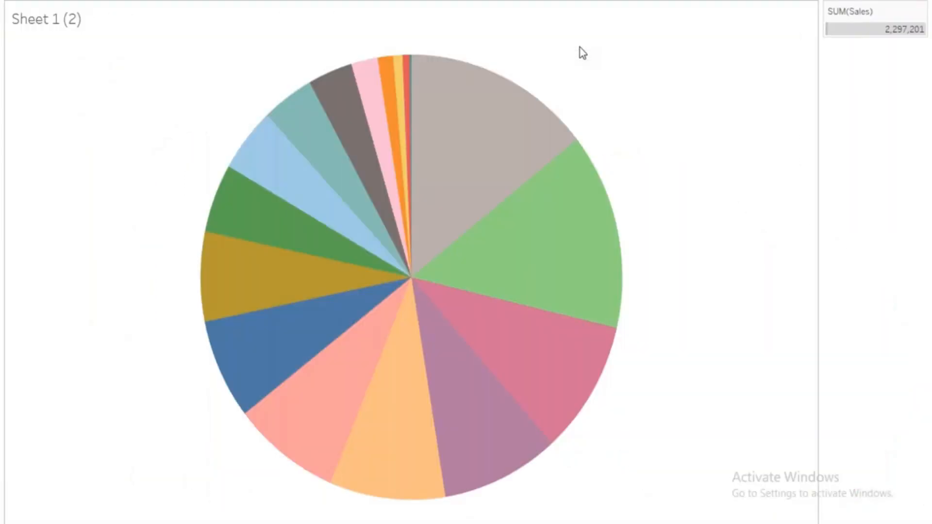
key("Escape")
left_click(579, 48)
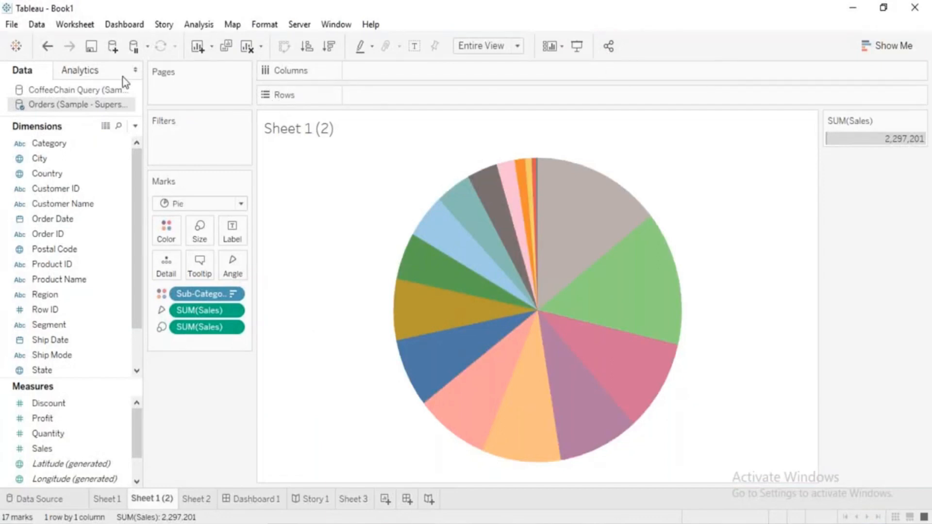
mouse_move(439, 351)
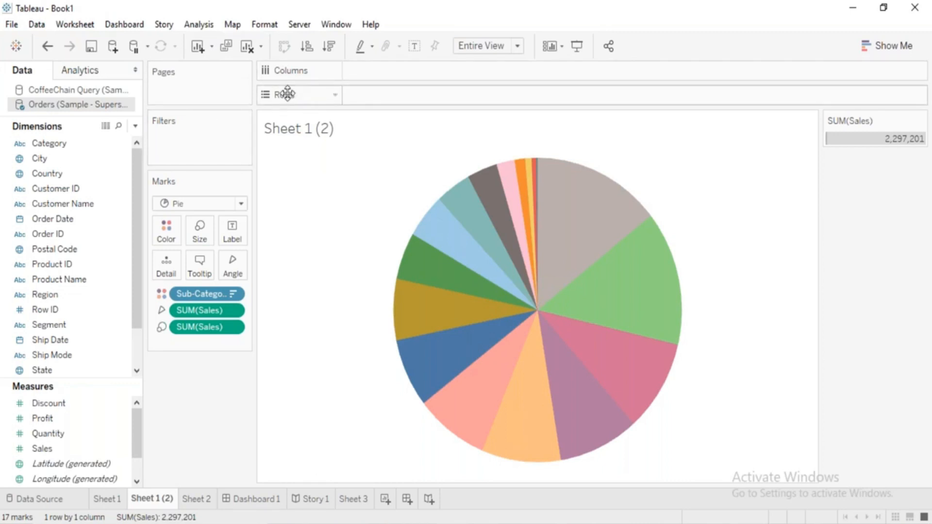
left_click_drag(279, 95, 312, 75)
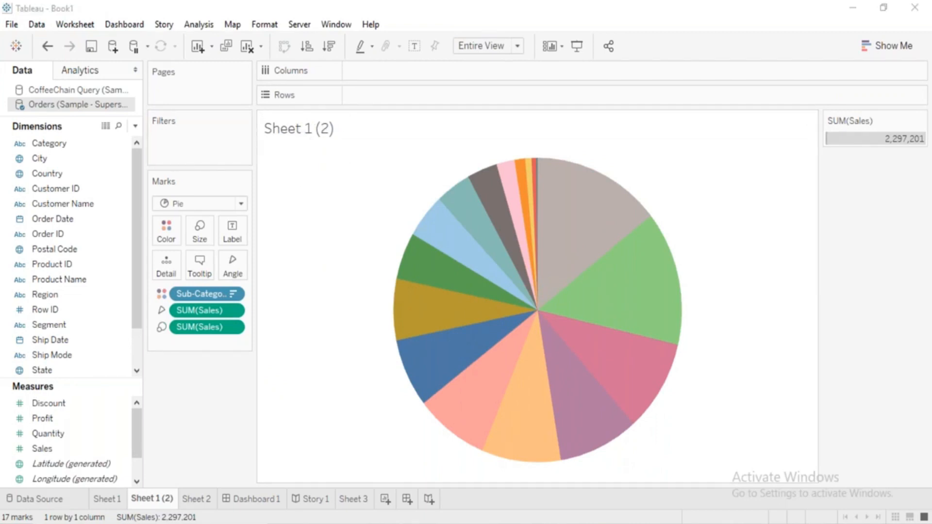
Switch to the Tableau course content document in Word and colour the Reorganizing the Workspace bullet red.
key("alt+Tab")
left_click(368, 221)
left_click_drag(368, 220, 290, 216)
left_click(369, 222)
key("ctrl+Home")
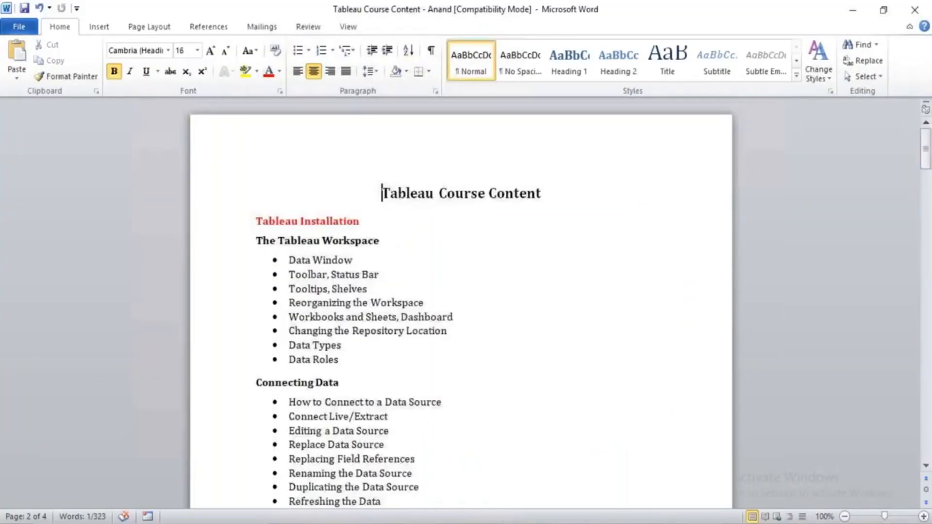
left_click_drag(288, 303, 442, 300)
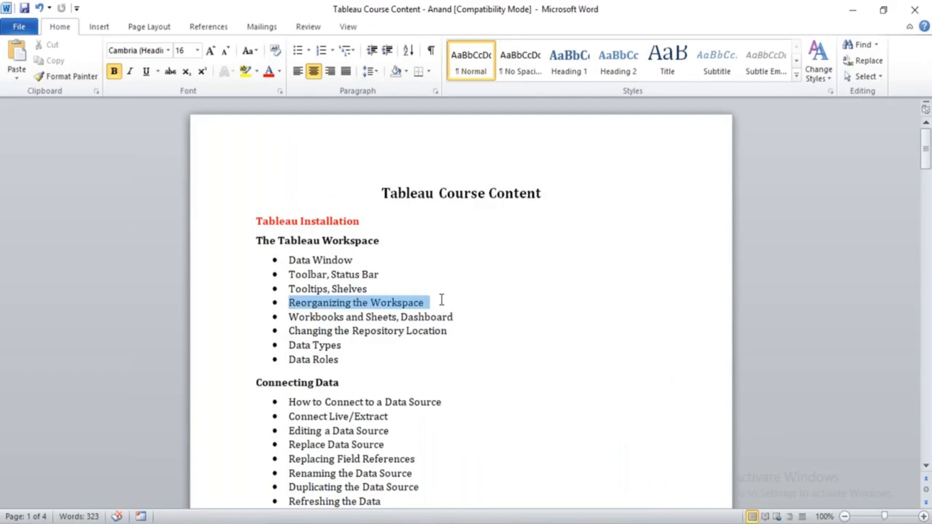
left_click(270, 73)
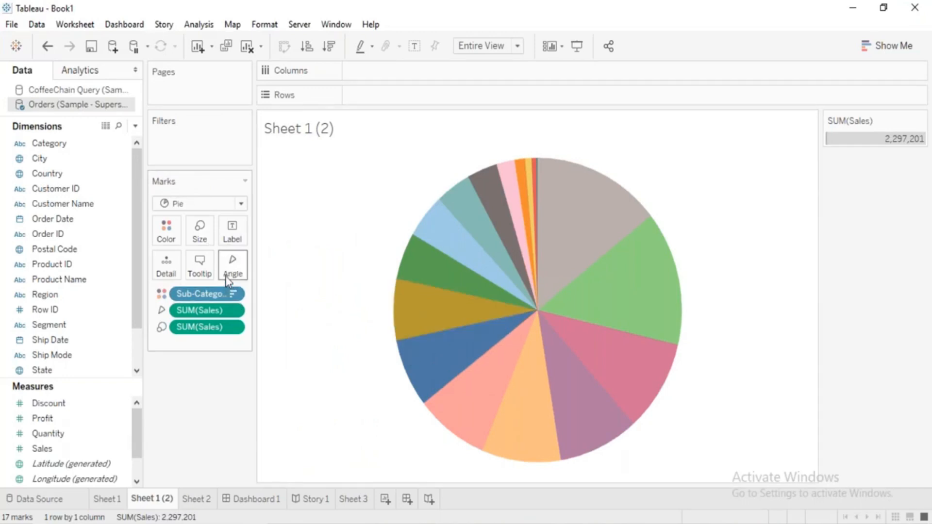
Switch to Tableau, try the Line, Circle and Shape mark types on the pie chart in turn, and set the mark type to Automatic.
left_click(208, 203)
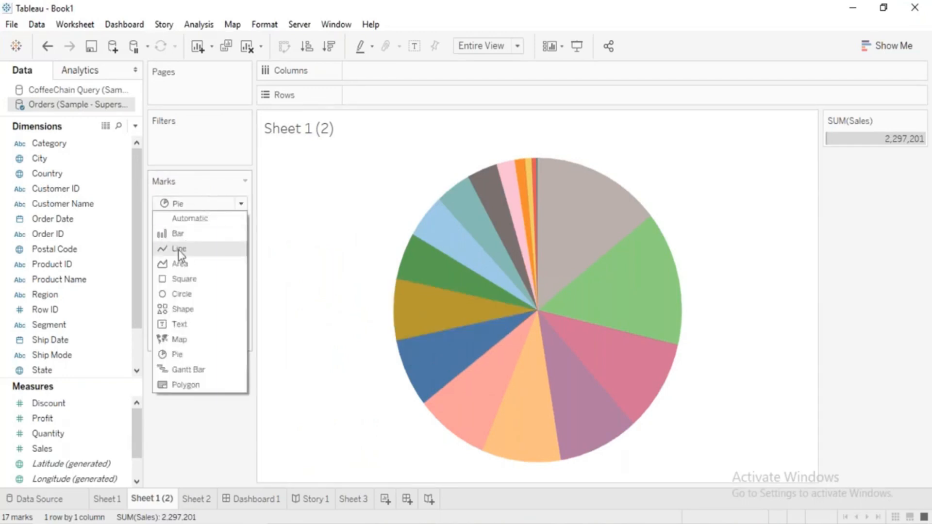
left_click(177, 251)
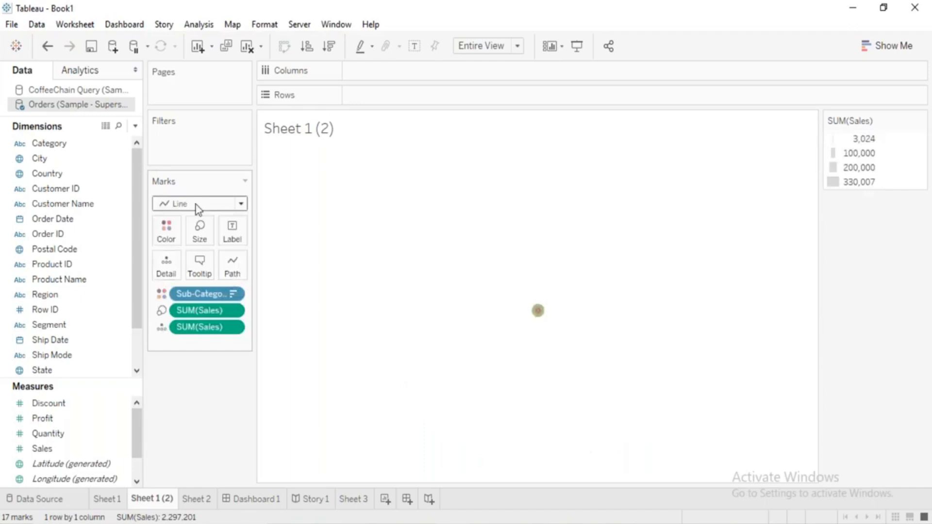
left_click(191, 200)
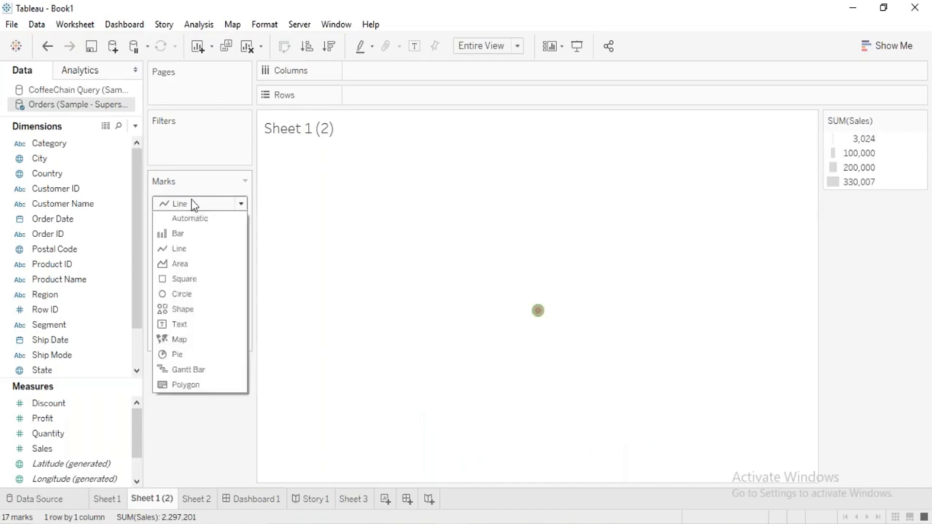
left_click(179, 292)
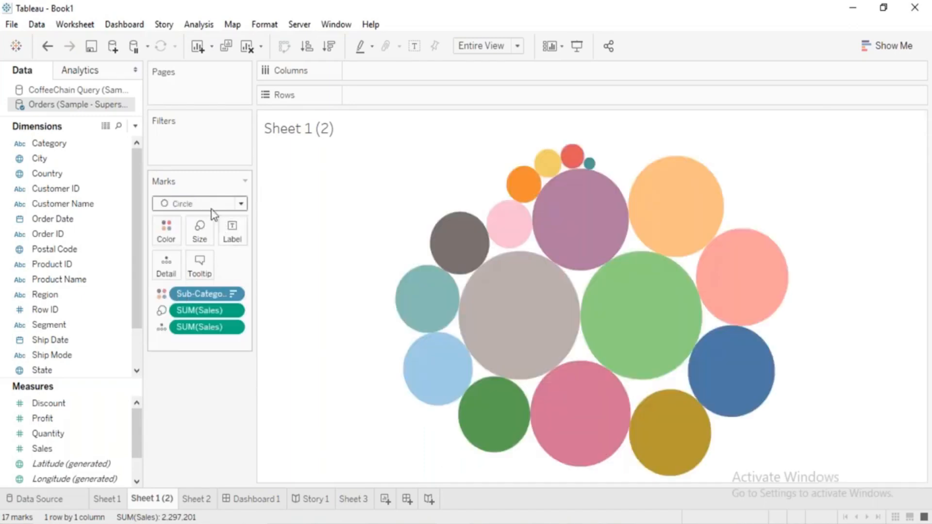
left_click(211, 207)
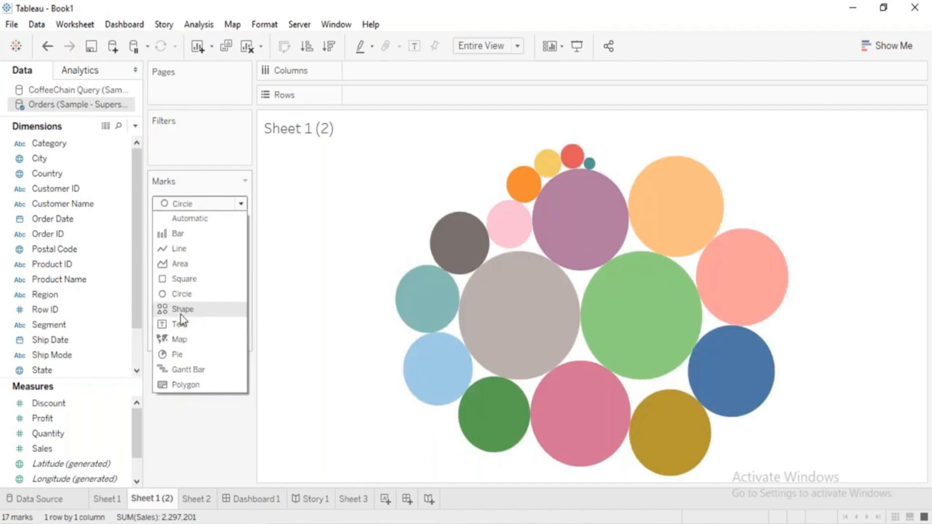
left_click(181, 311)
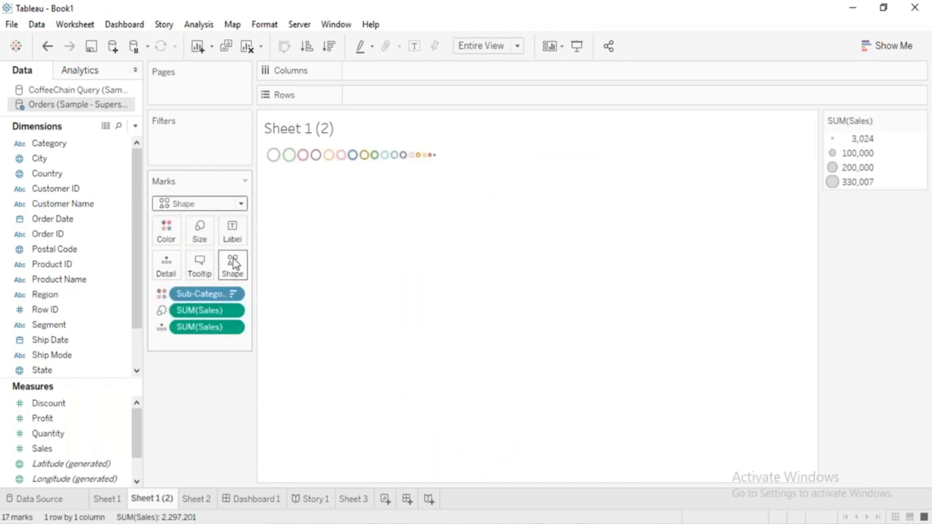
left_click(213, 207)
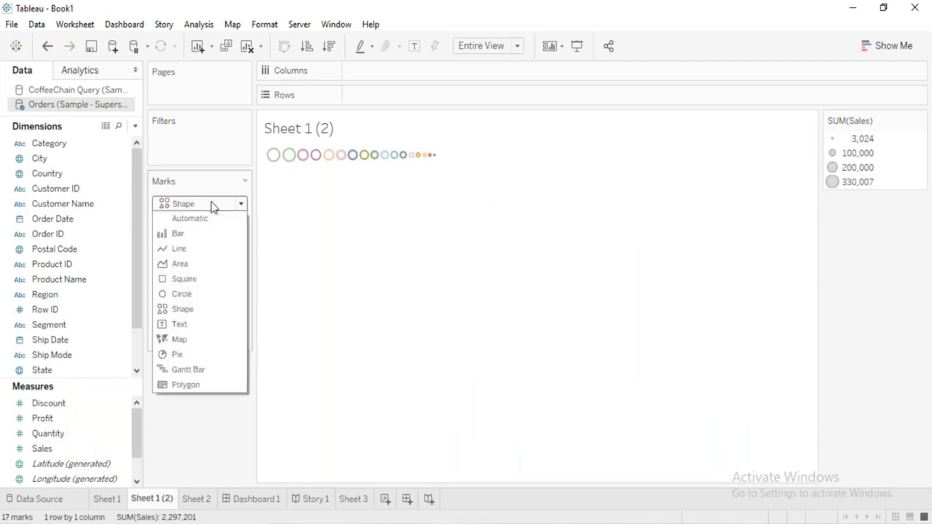
left_click(194, 219)
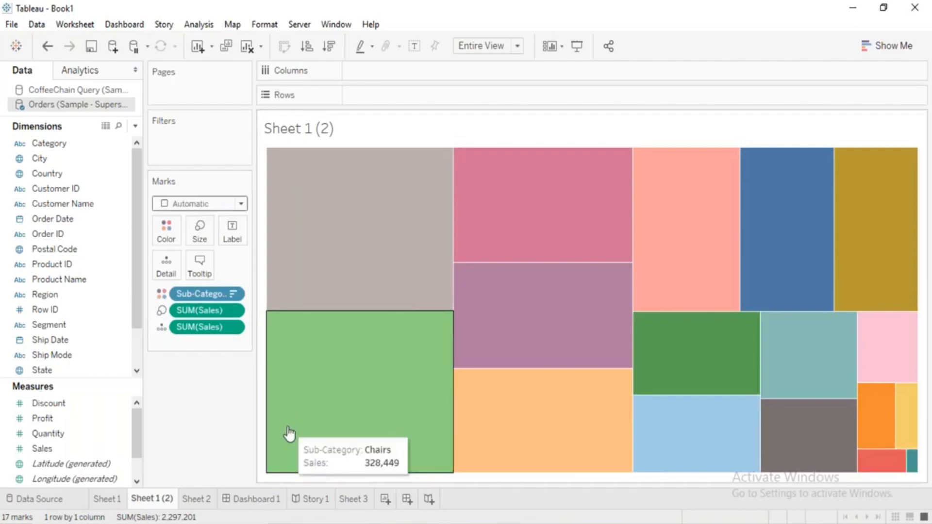
Switch to the Word course outline and colour The Tableau Workspace heading and the Data Window bullet red.
key("alt+Tab")
left_click_drag(256, 240, 356, 256)
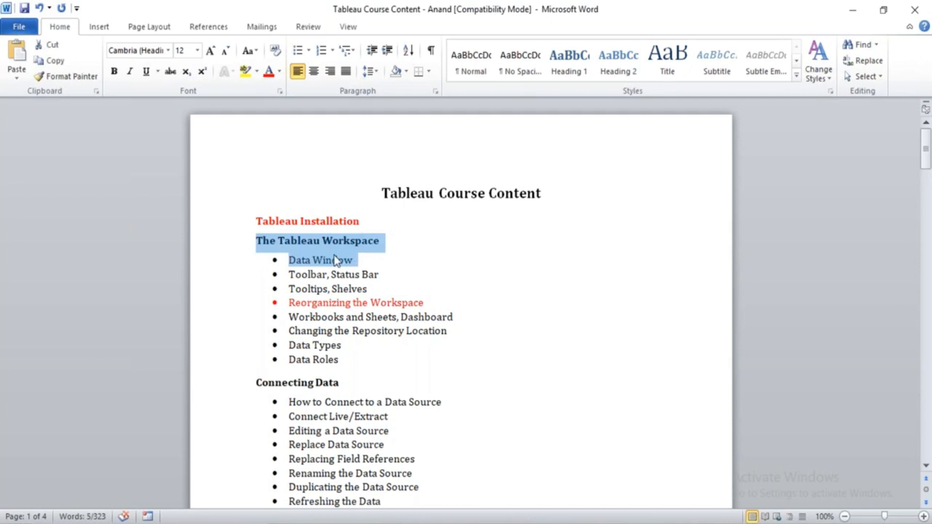
left_click(267, 72)
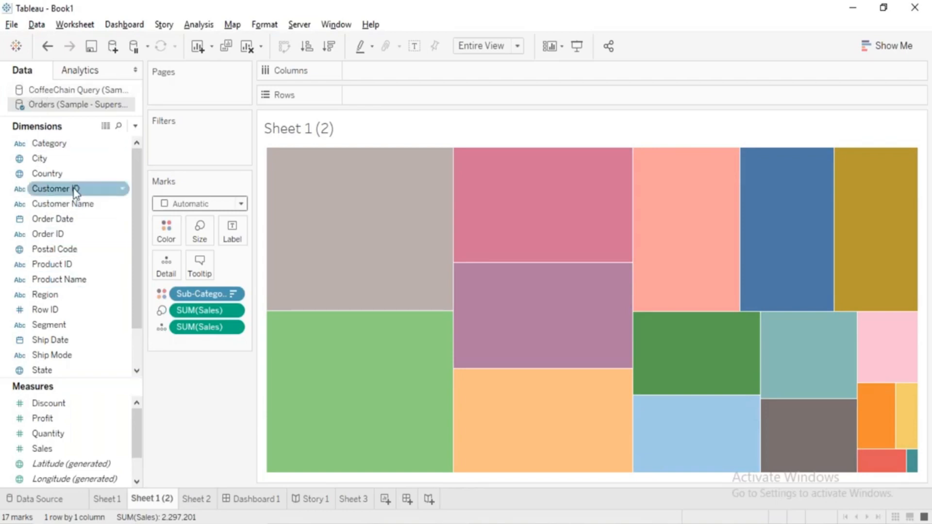
Colour the Toolbar, Status Bar bullet red in the Word course outline and clear the text selection.
key("alt+Tab")
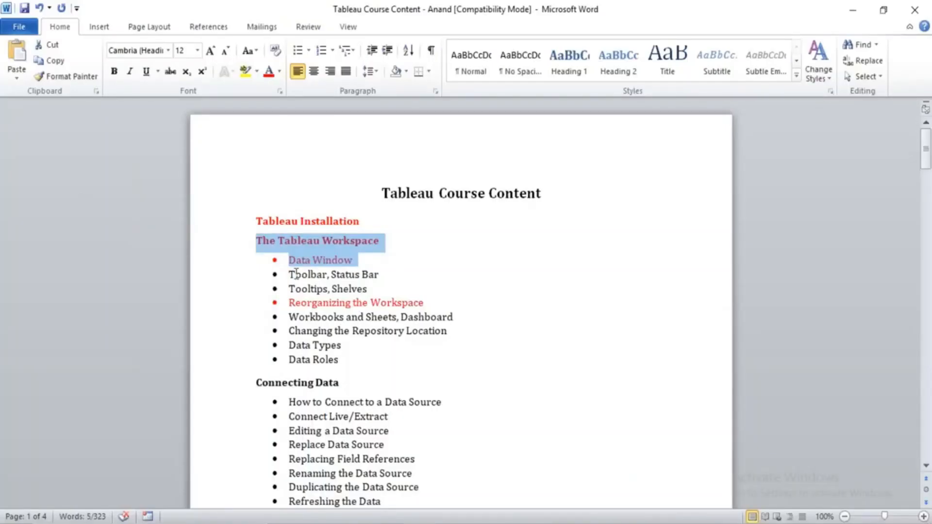
left_click_drag(289, 275, 384, 275)
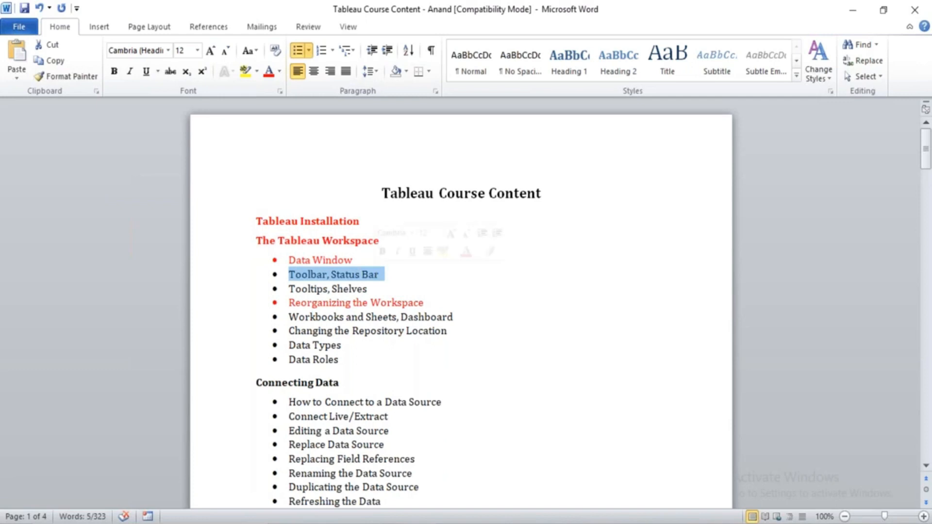
left_click(270, 82)
left_click(392, 258)
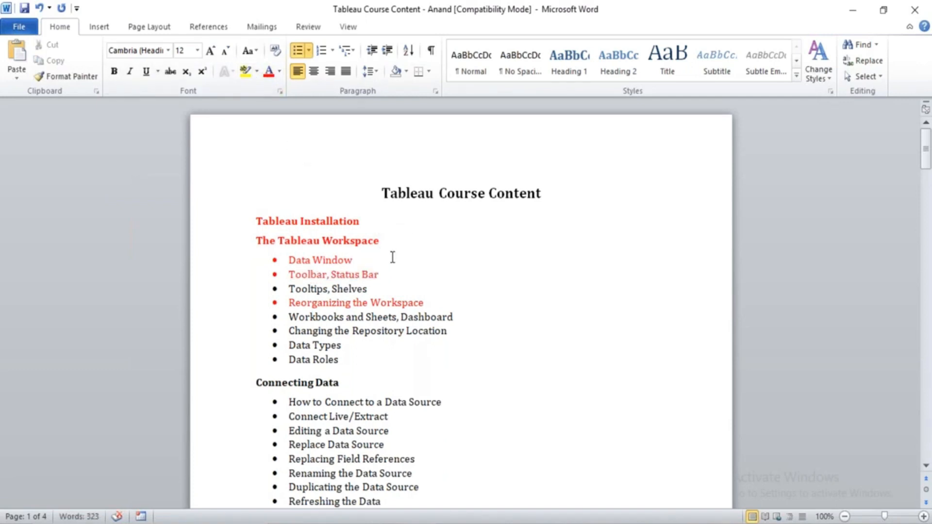
Switch to Tableau, select the Phones and Chairs marks in the treemap to check their summed sales, and clear the selection.
key("alt+Tab")
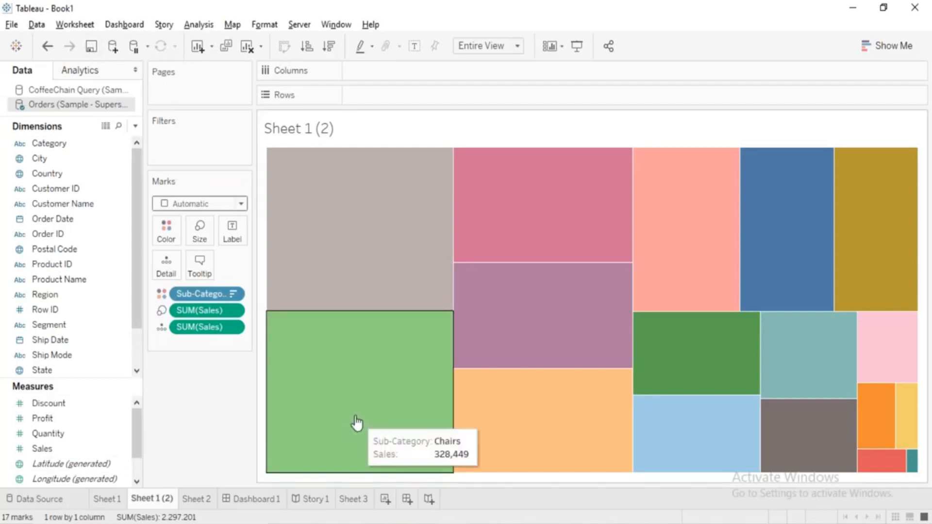
left_click_drag(383, 233, 393, 376)
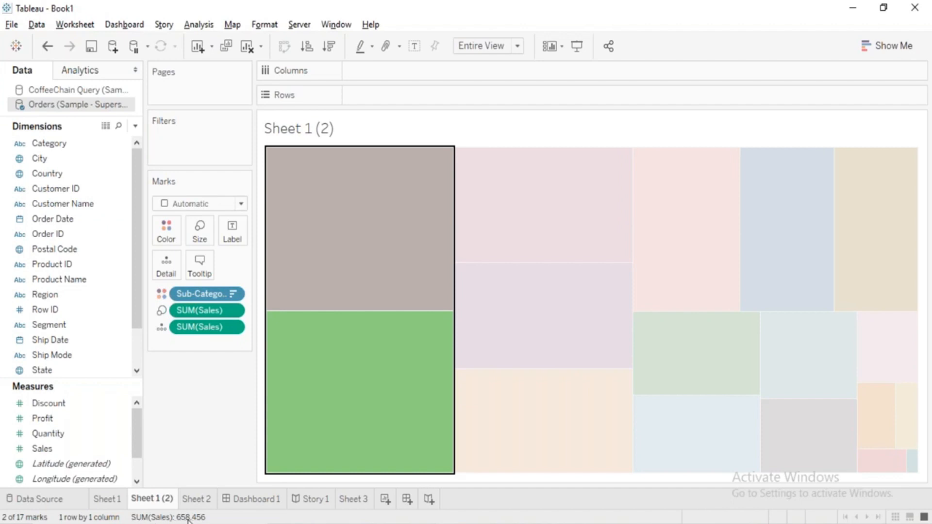
left_click(207, 420)
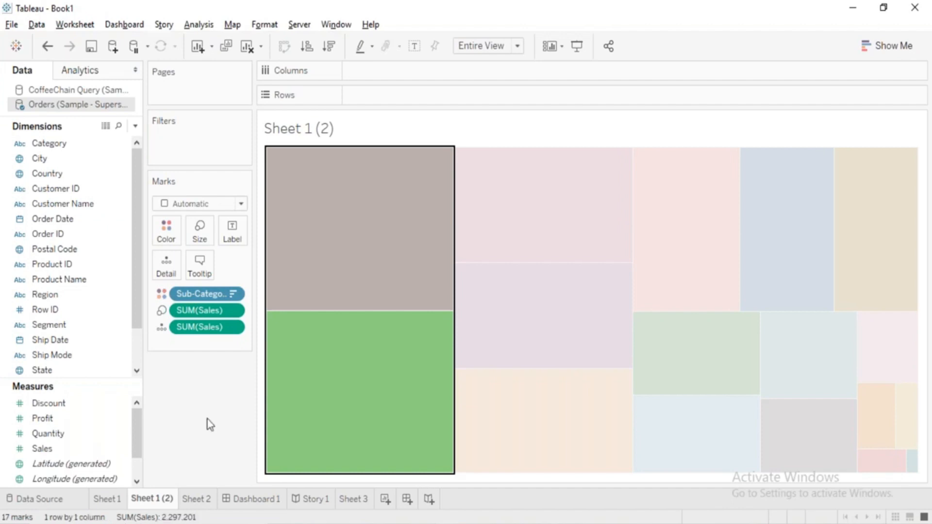
Switch to the Word course outline and colour the Tooltips, Shelves bullet red.
key("alt+Tab")
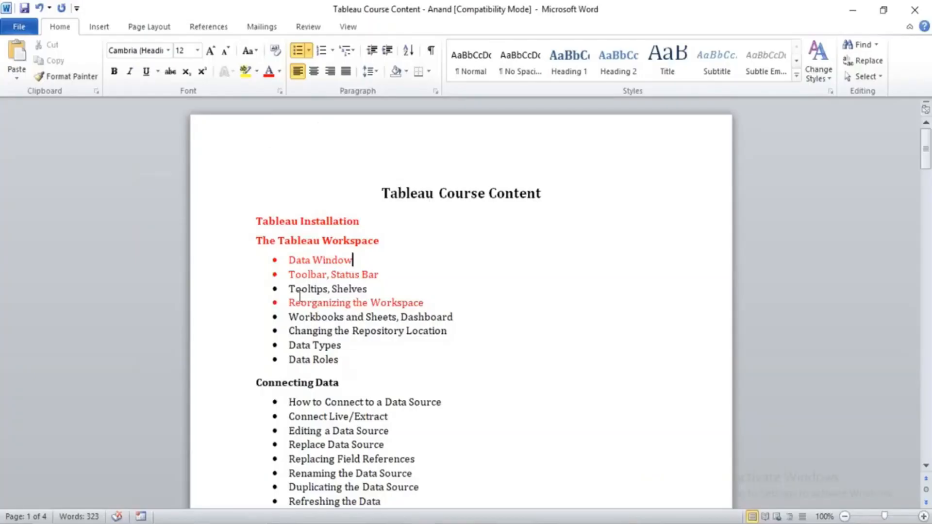
left_click_drag(291, 290, 372, 289)
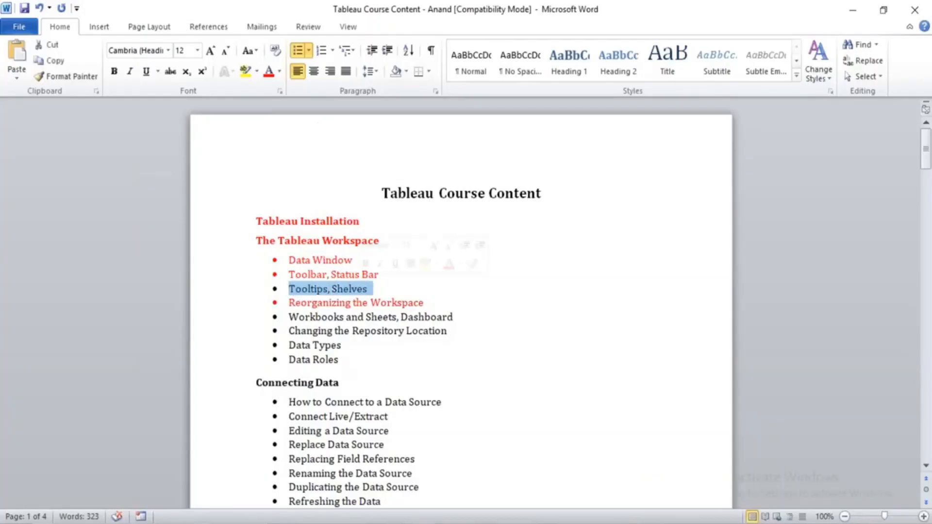
left_click(268, 72)
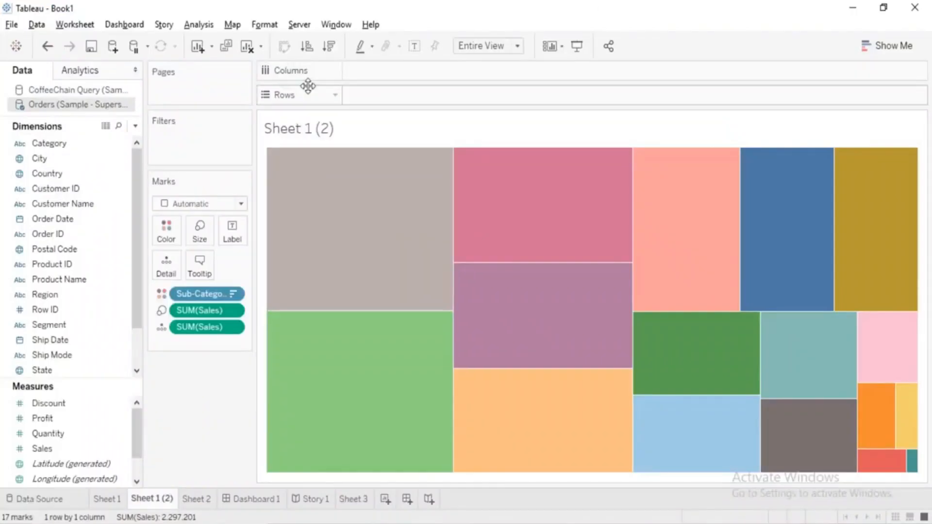
Switch to Tableau and add a line with the person's first name below the Sales field in the treemap's tooltip.
mouse_move(357, 247)
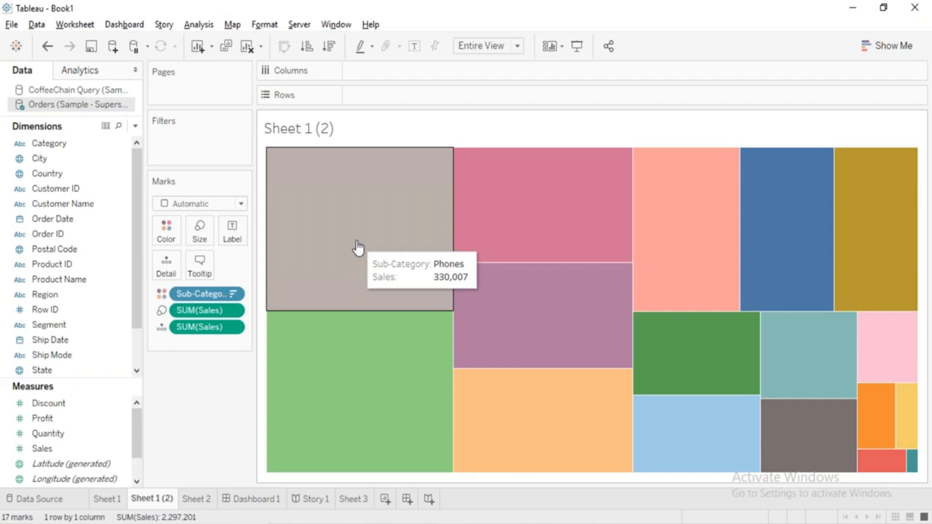
mouse_move(385, 378)
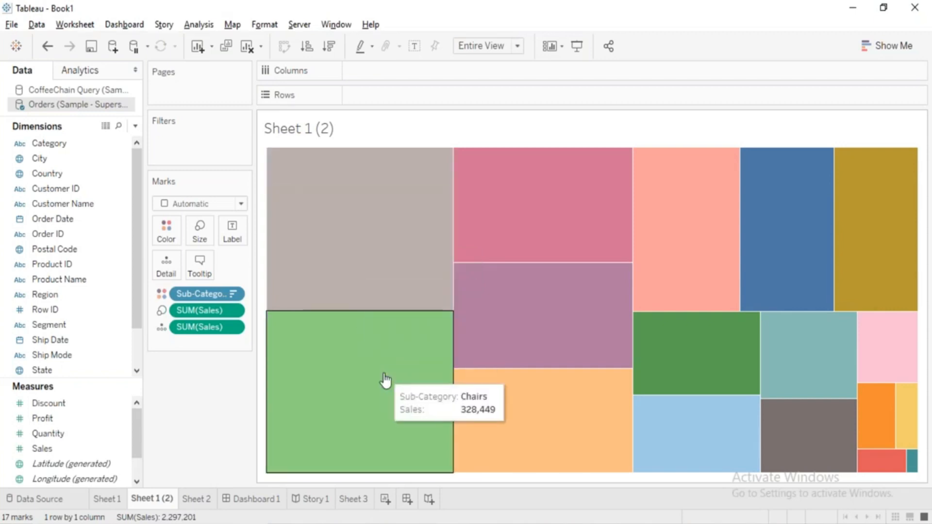
left_click(193, 275)
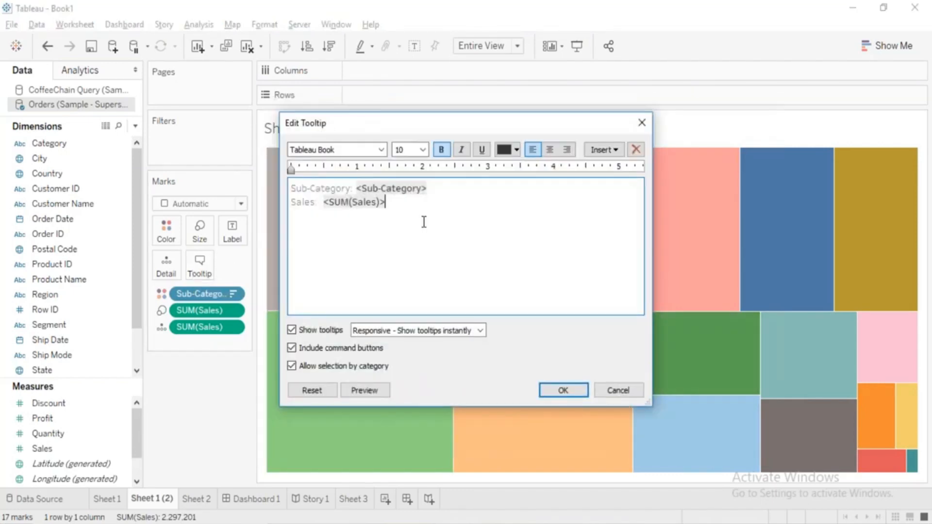
type("Anand")
left_click(559, 389)
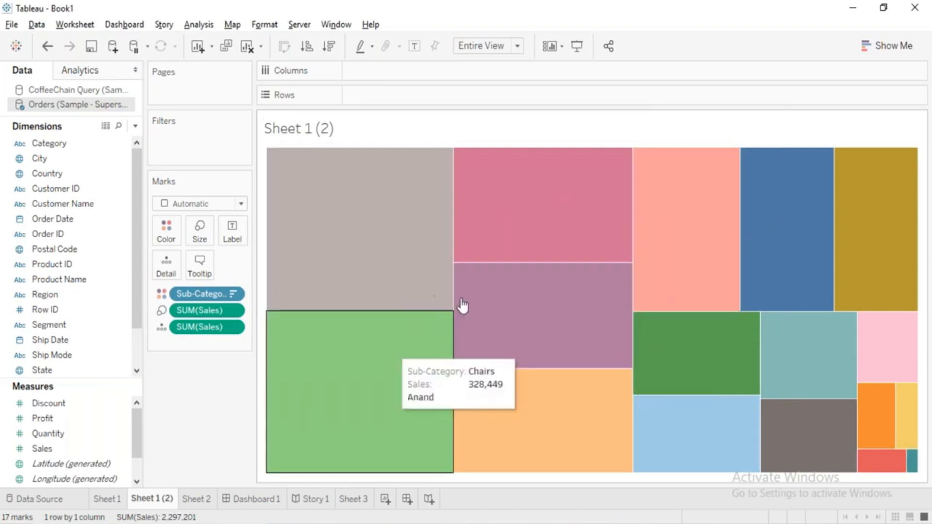
Switch to the Word course outline, append ", Story" to the Workbooks and Sheets, Dashboard bullet and colour that bullet red.
key("alt+Tab")
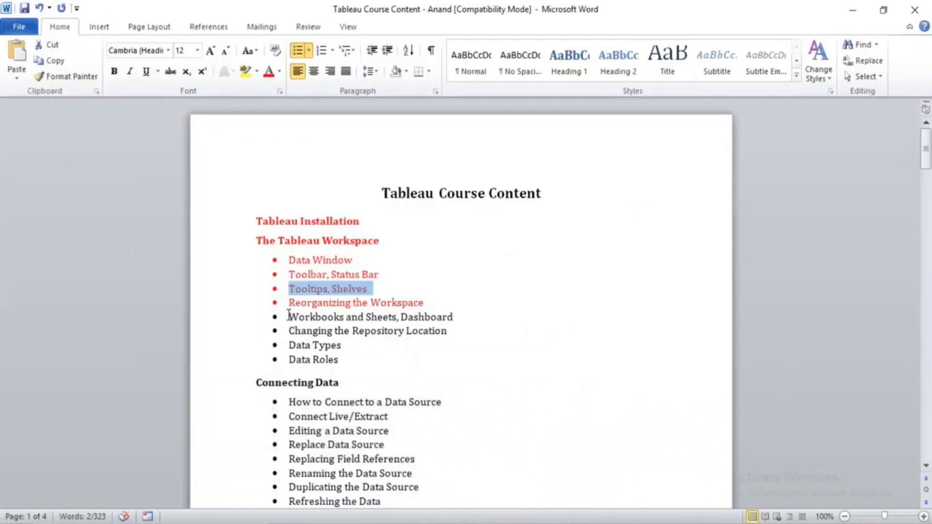
left_click(470, 316)
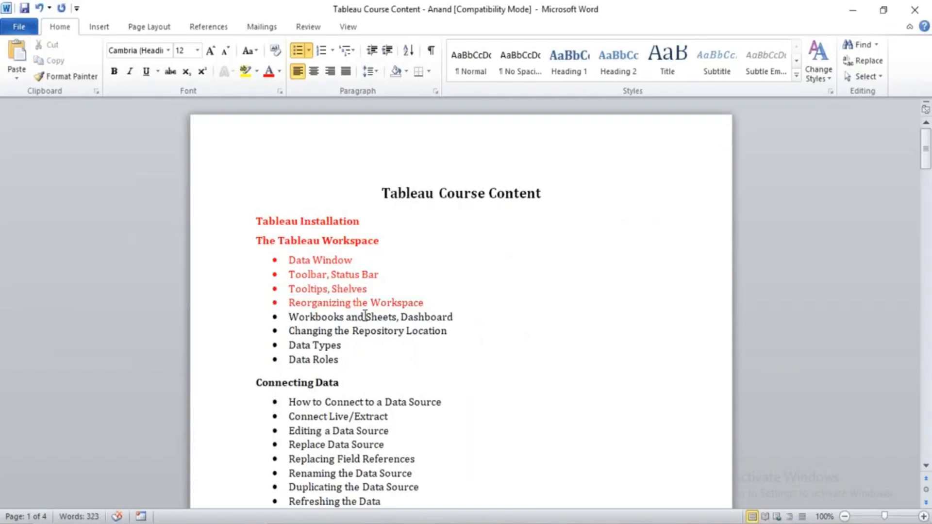
type(", Story")
key("shift+Home")
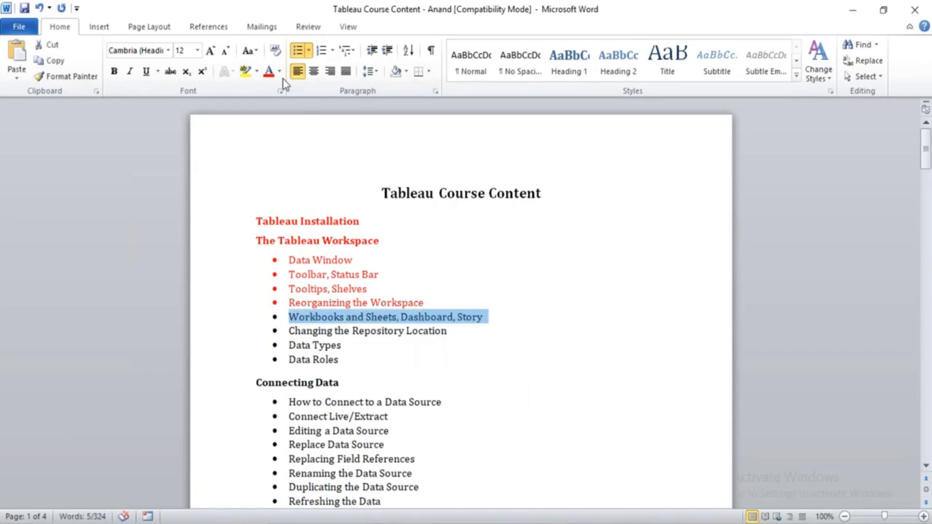
left_click(273, 76)
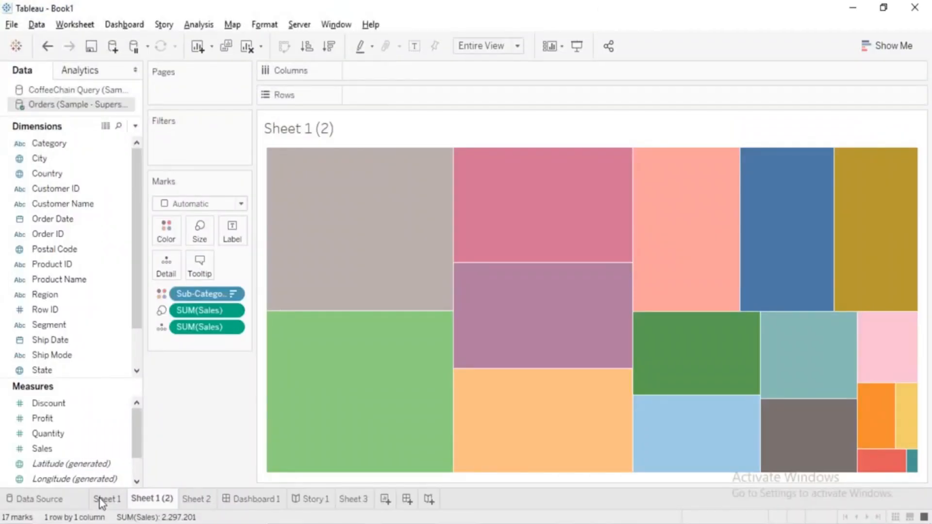
mouse_move(101, 503)
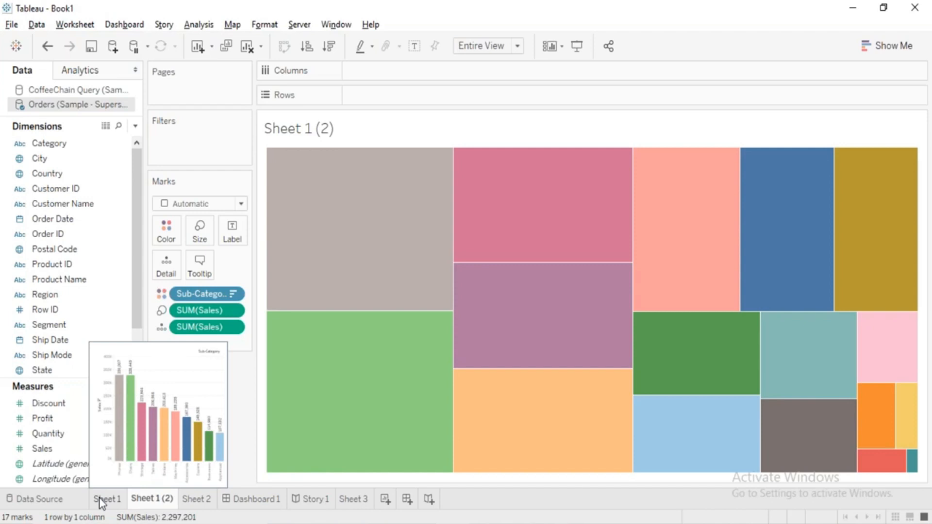
left_click(883, 8)
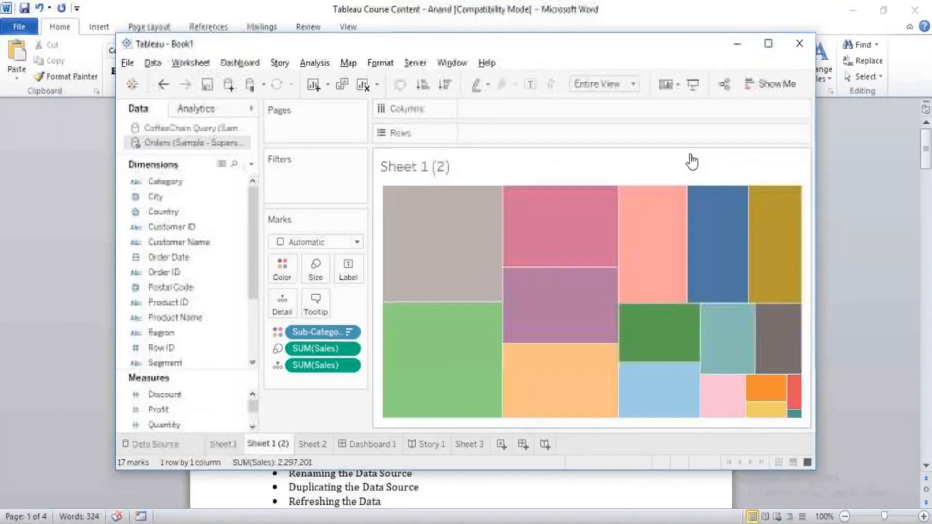
double_click(613, 55)
Switch to the Word course outline, colour the Changing the Repository Location bullet red and clear the text selection.
key("alt+Tab")
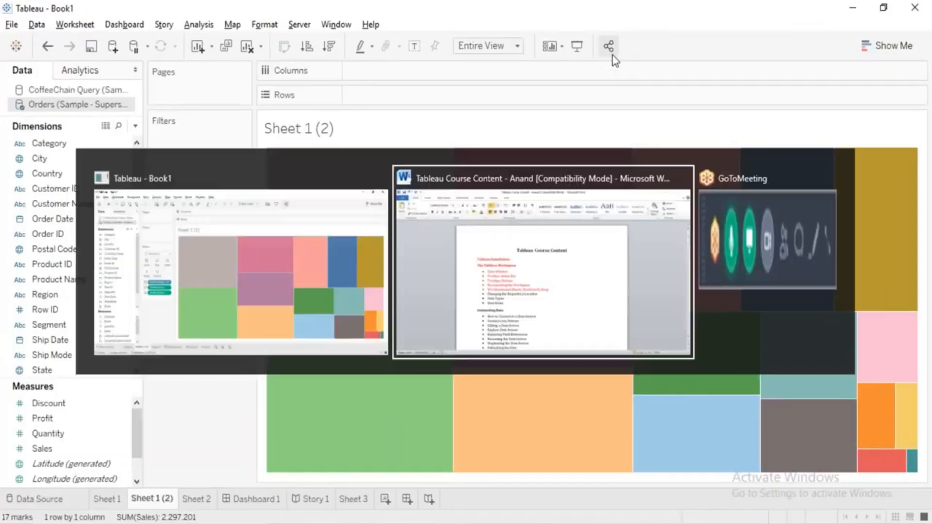
left_click_drag(291, 332, 452, 331)
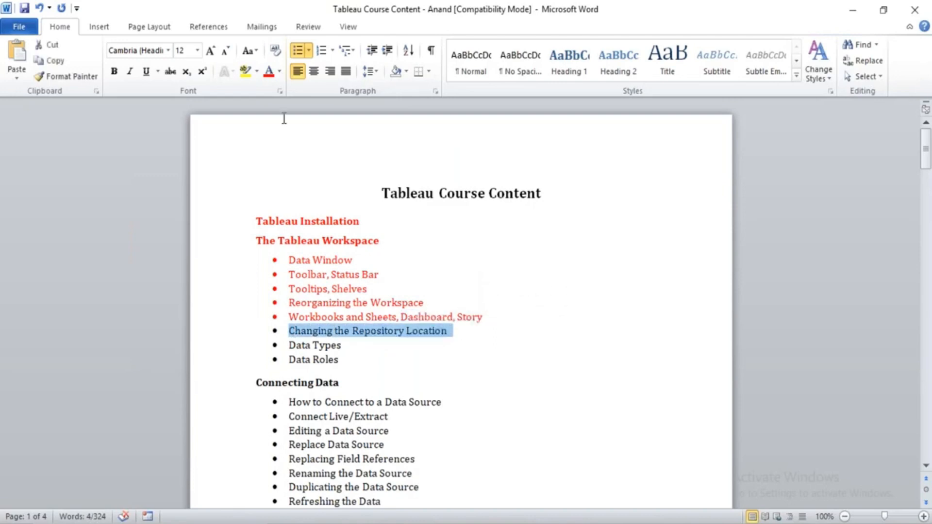
left_click(270, 73)
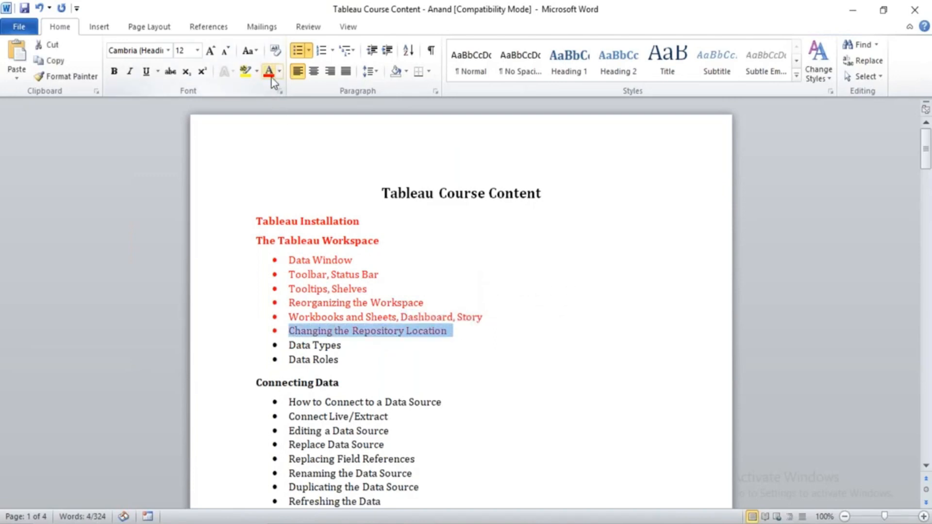
left_click(419, 331)
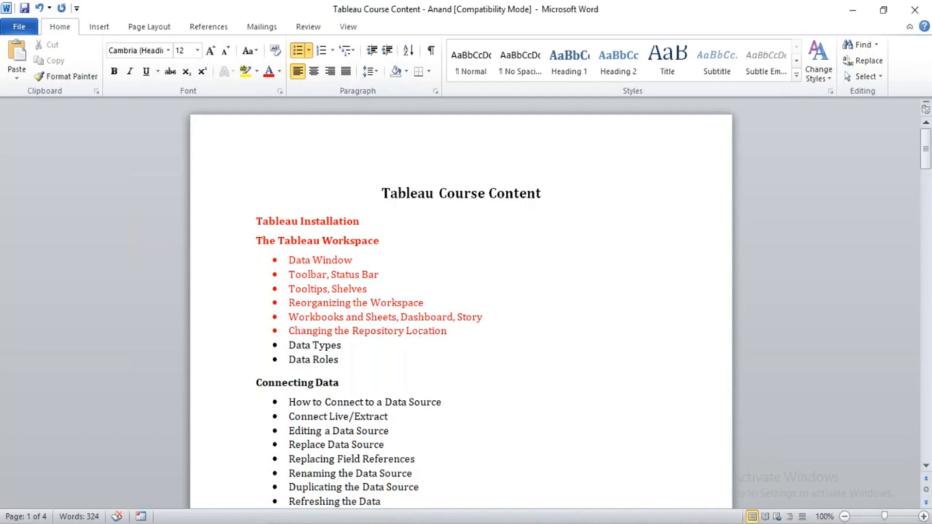
Switch to Excel, maximize the new blank workbook's window and dismiss the Office activation wizard.
left_click_drag(341, 345, 343, 364)
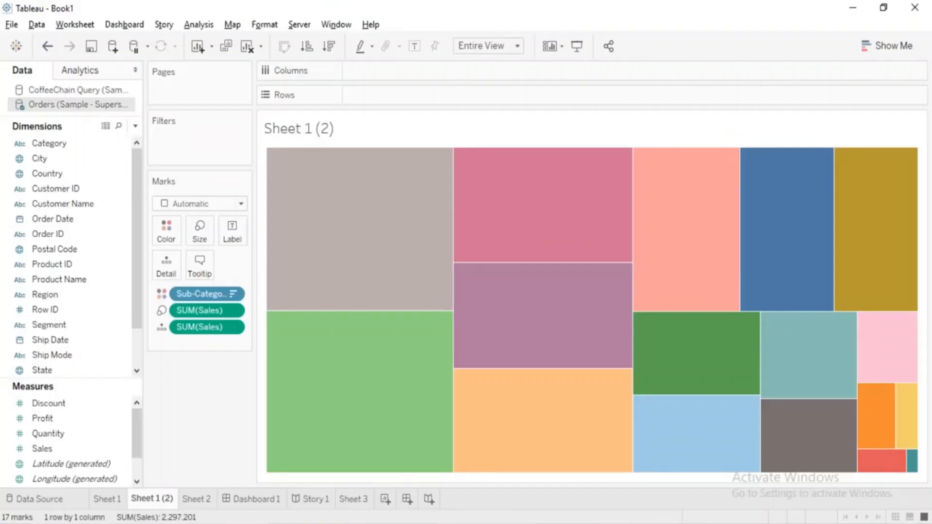
left_click(419, 523)
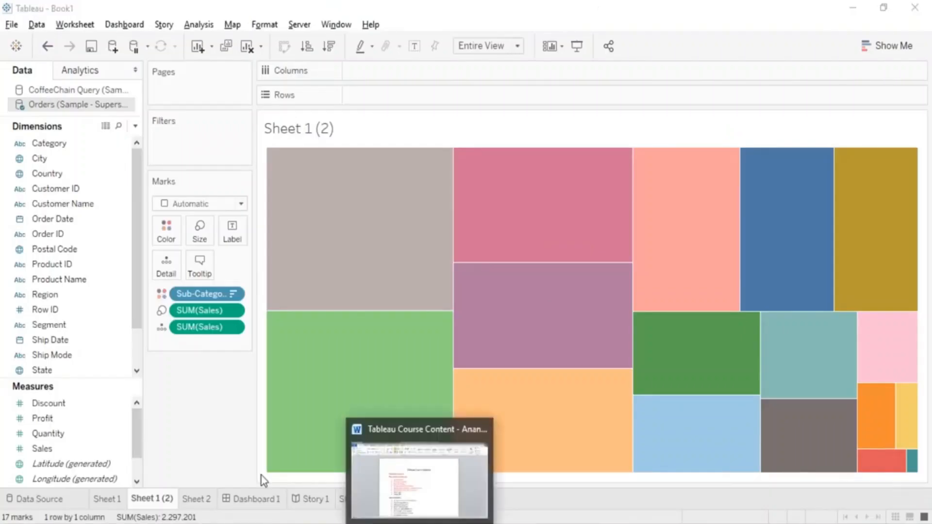
key("super")
left_click(150, 422)
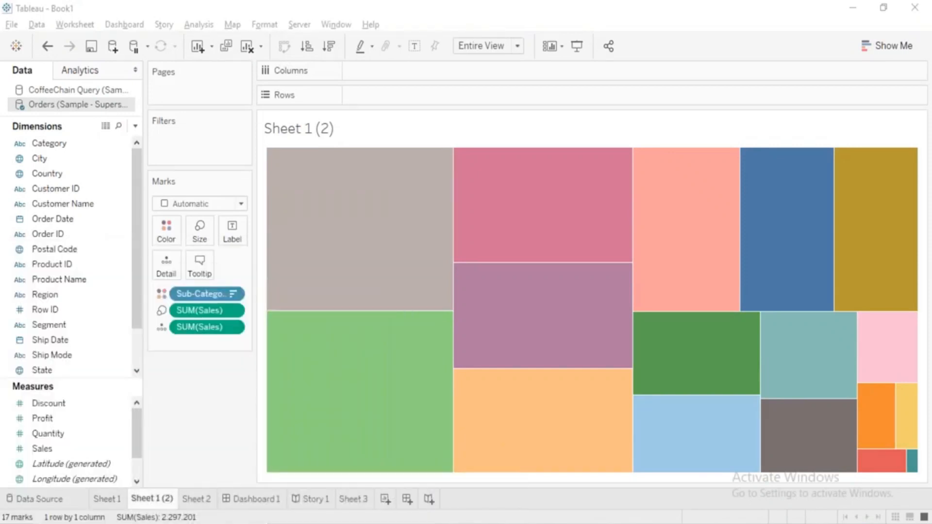
key("alt+space")
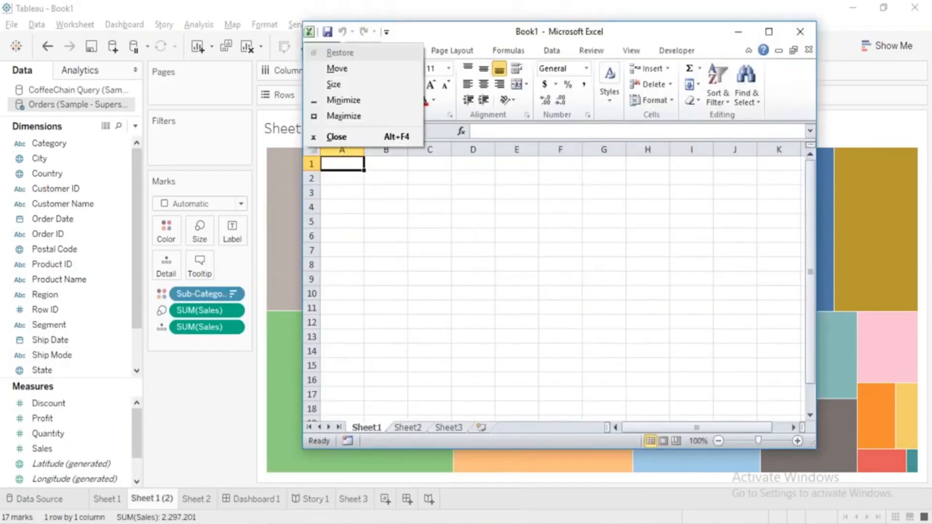
key("x")
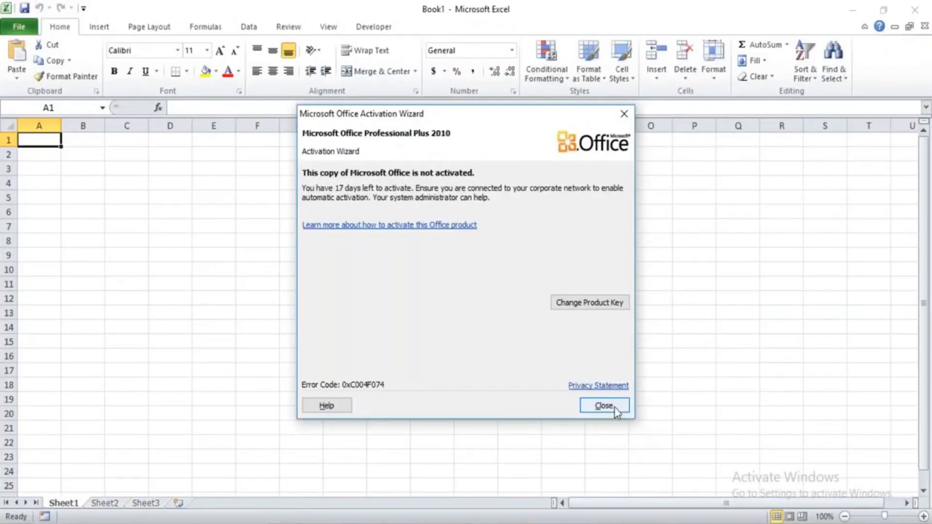
left_click(604, 406)
Enter the heading Data Roles in cell A1.
type("D")
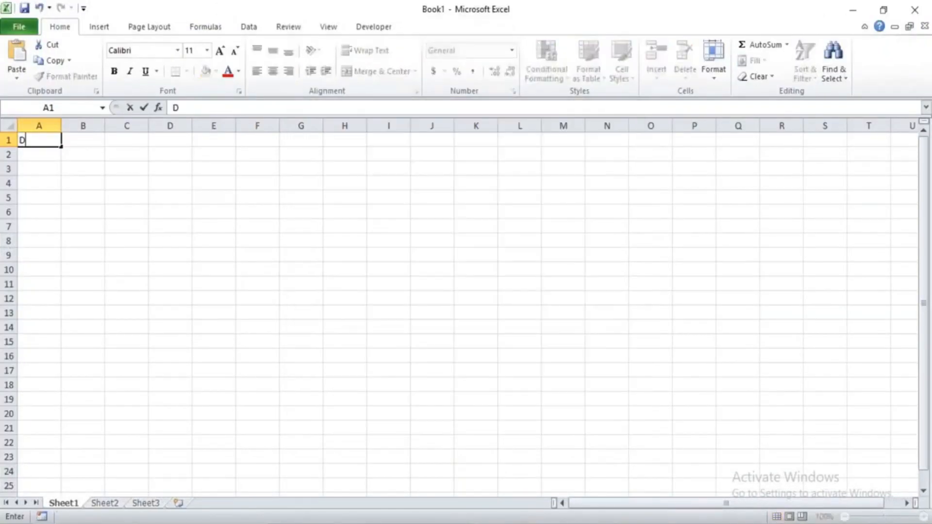
type("ata Role")
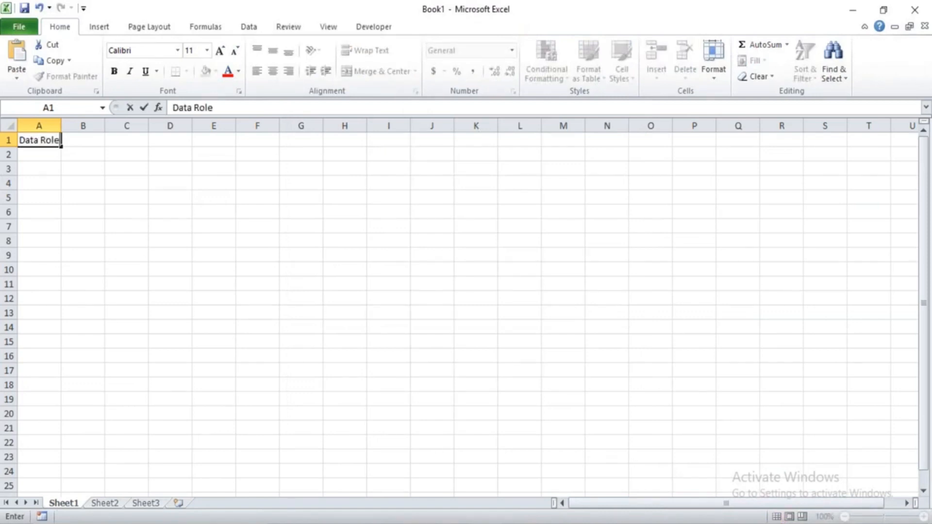
type("s")
key("Return")
key("Return")
Enter Dimension in cell A3 and Measures in cell A6.
type("Dimension")
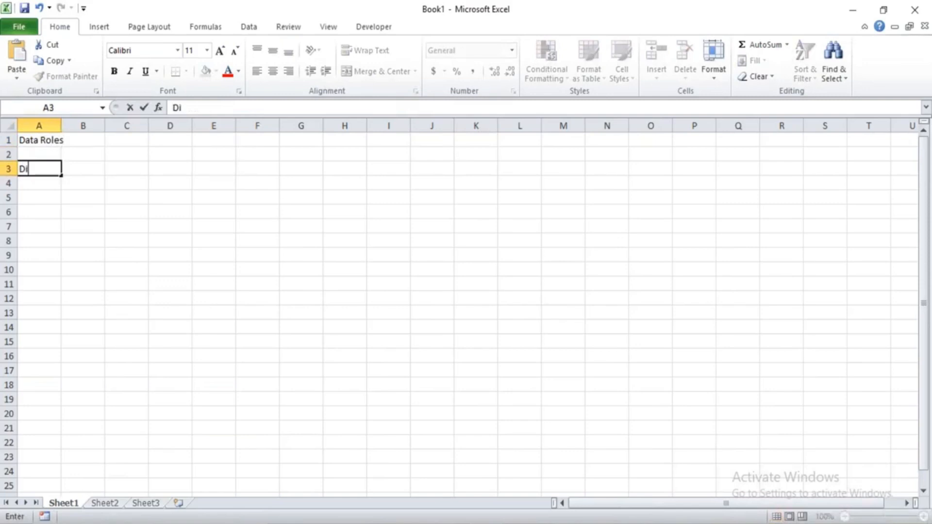
key("Return")
key("Return")
key("Return")
type("Measures")
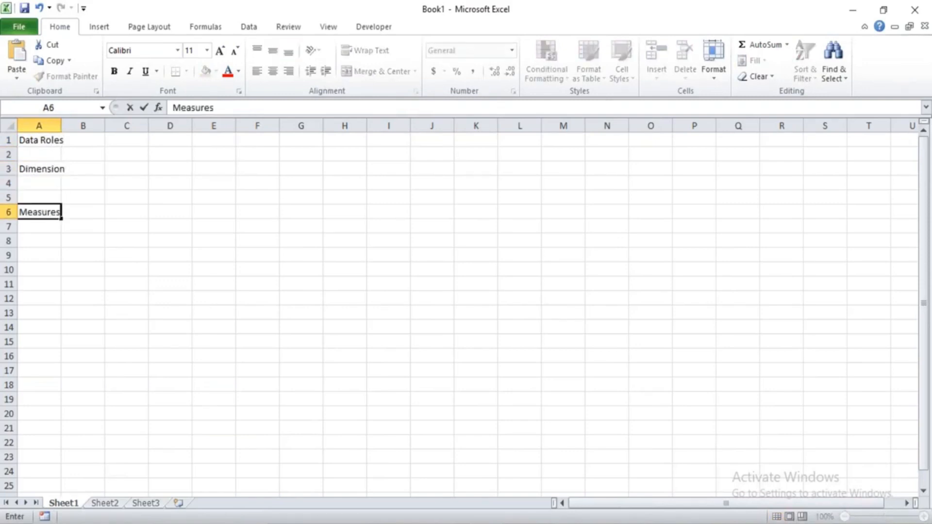
key("Return")
key("Return")
Enter Sets in cell A8 and Parameters in cell A11.
type("Sets")
key("Return")
key("Return")
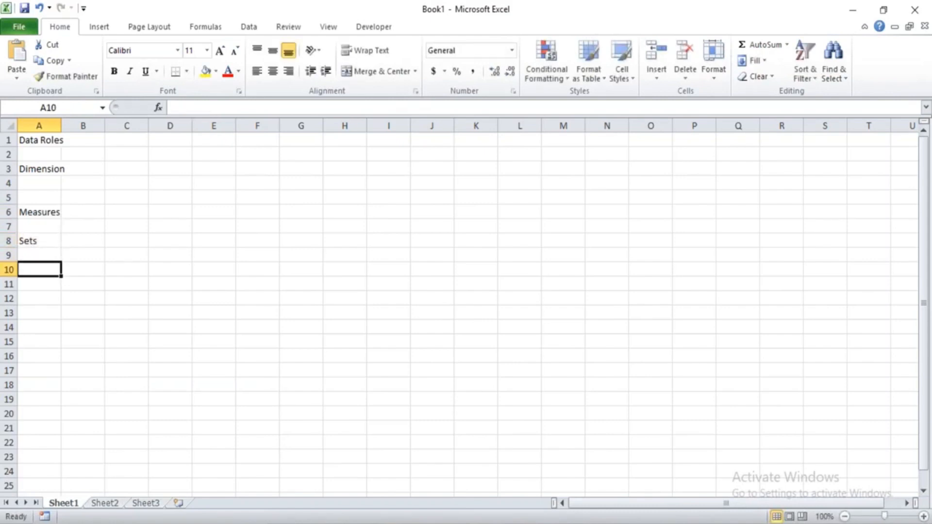
key("Return")
type("Par")
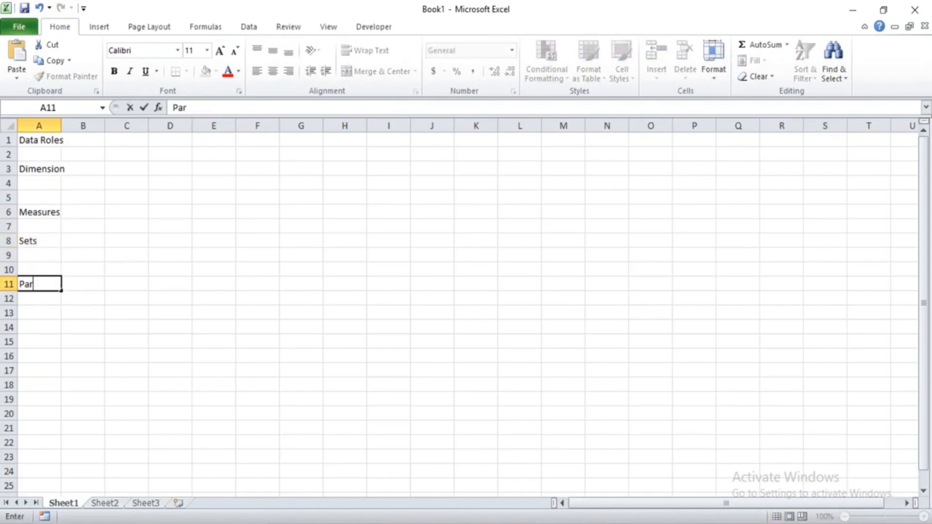
type("ameters")
key("Return")
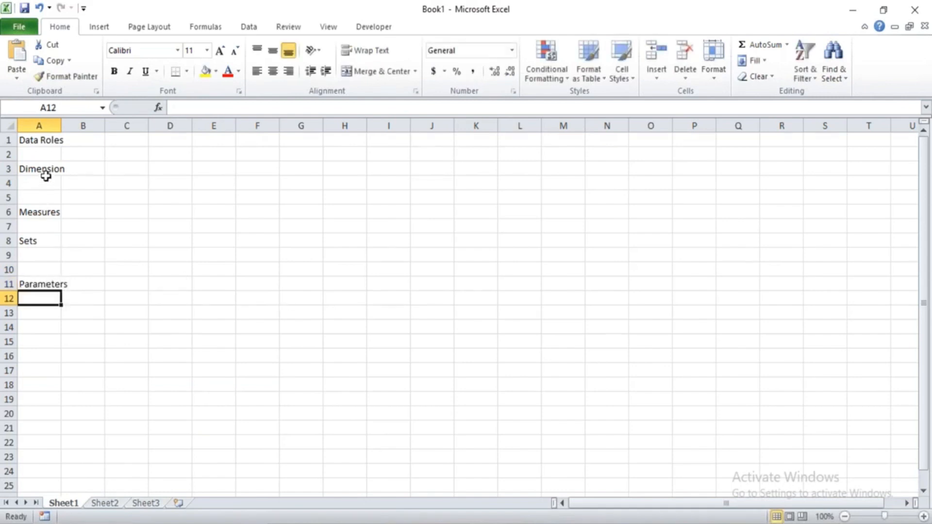
left_click_drag(40, 171, 46, 208)
left_click_drag(35, 240, 44, 280)
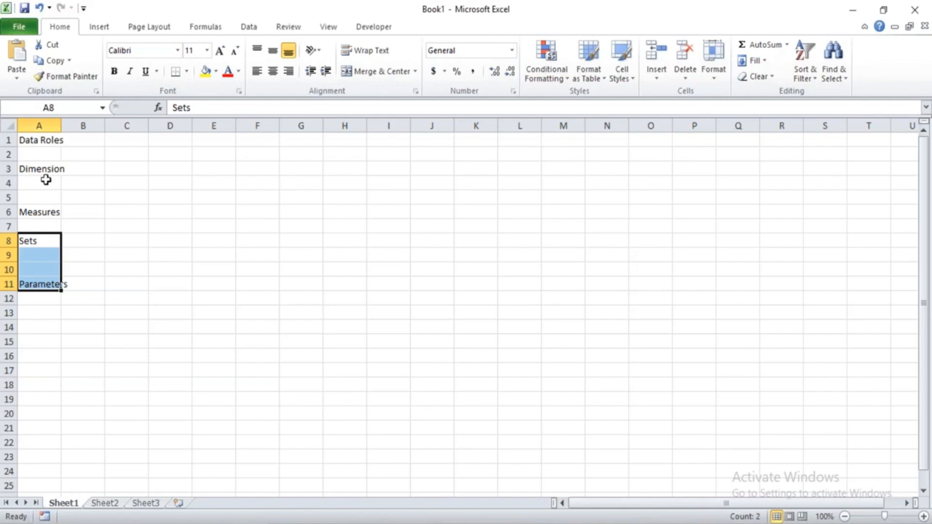
left_click_drag(42, 170, 49, 212)
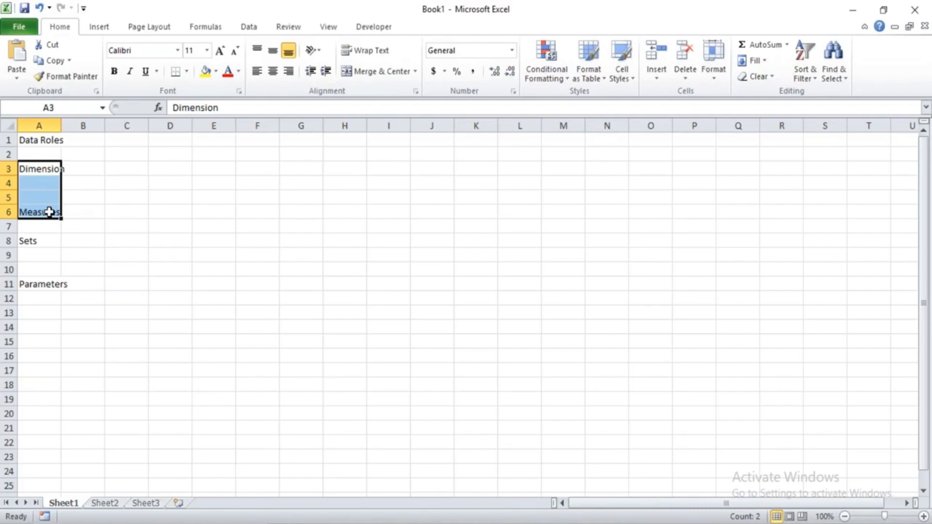
Enter the employee table headers empId, ename, sal and DOB in cells H3 to K3.
left_click(326, 169)
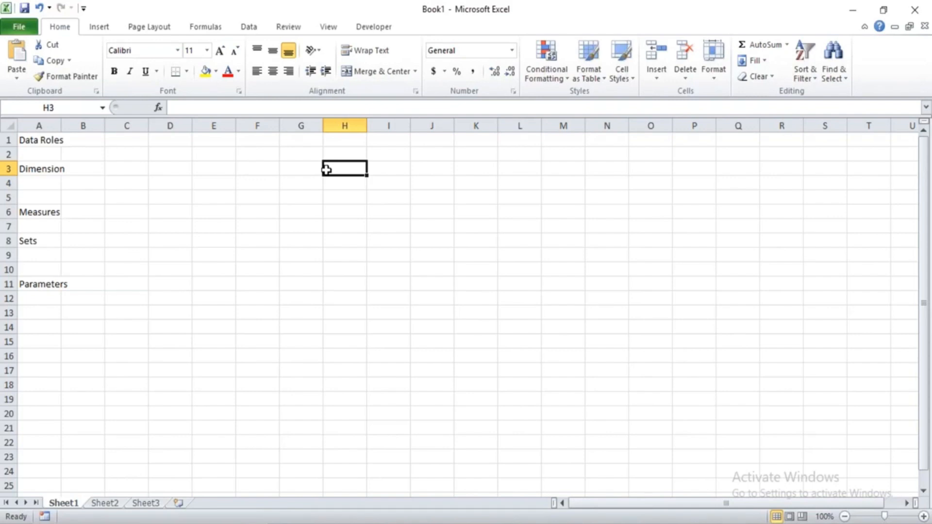
type("emp")
type("Id")
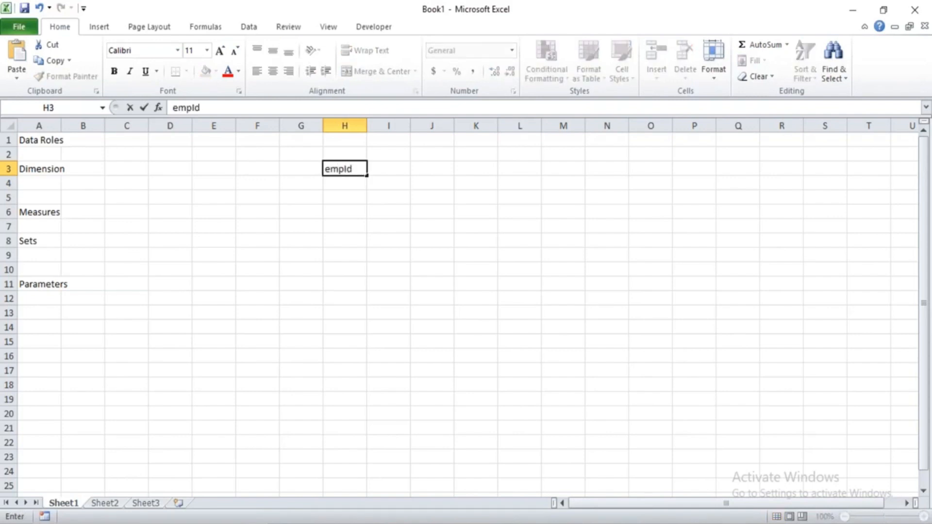
key("Tab")
type("enam")
type("el")
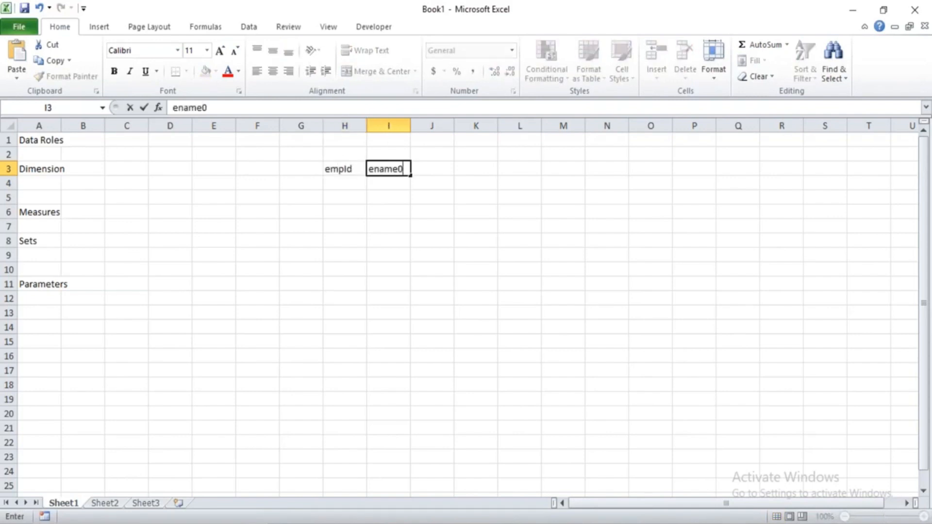
key("BackSpace")
key("Tab")
type("sal")
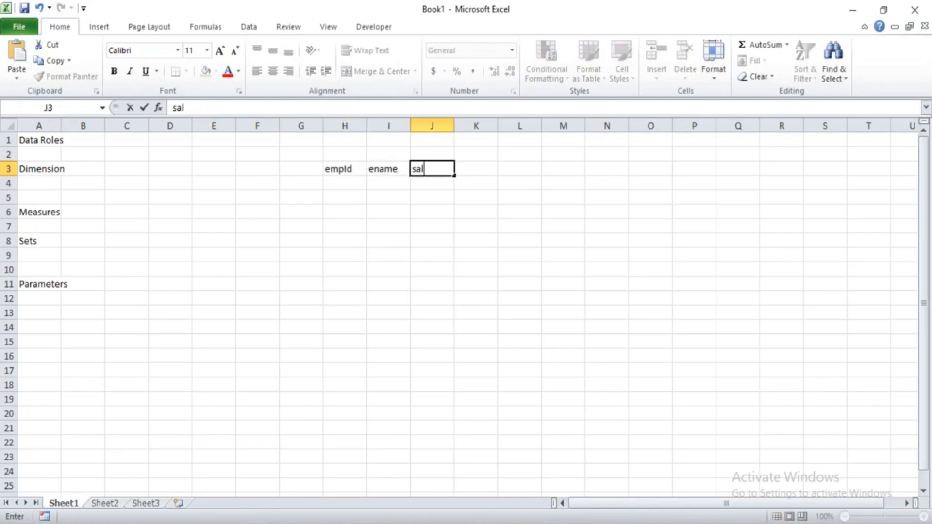
key("Return")
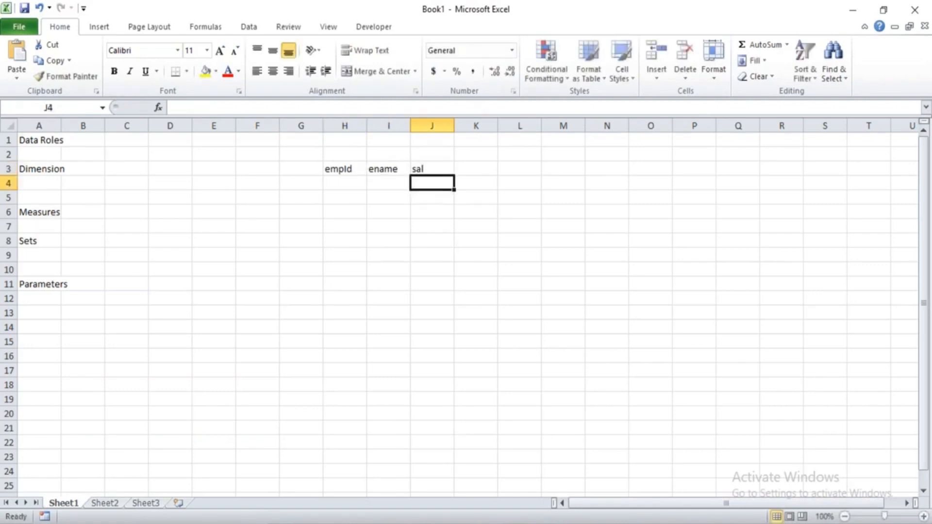
left_click(476, 168)
type("DOB")
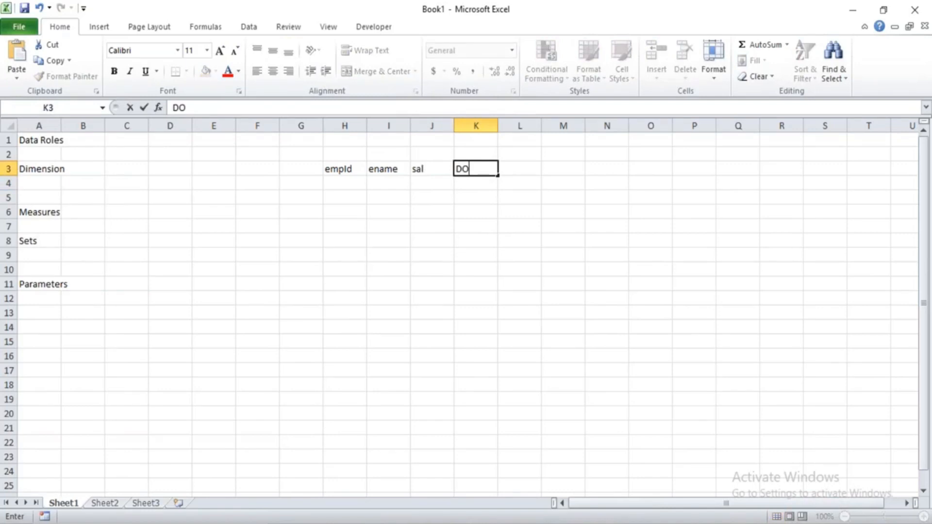
key("Return")
Enter 100 and 101 in the two rows below the empId header.
key("Left")
key("Left")
key("Left")
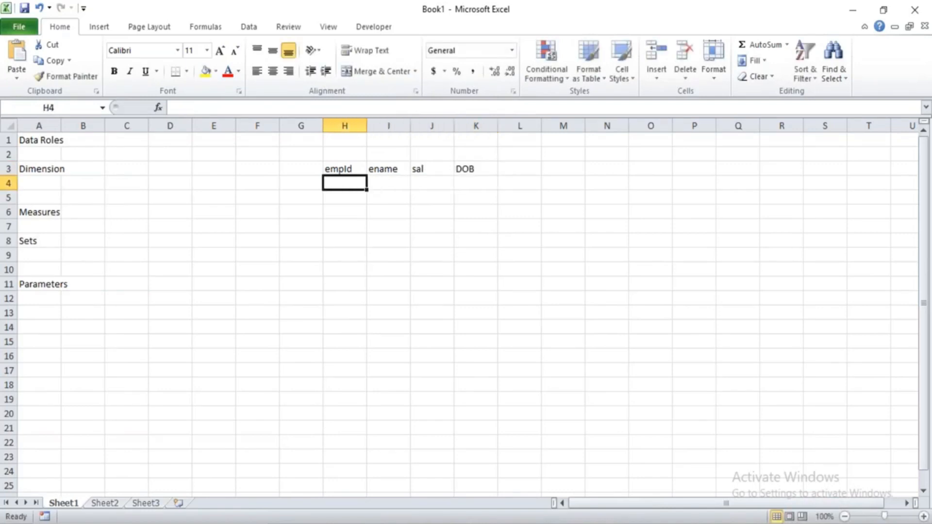
type("100")
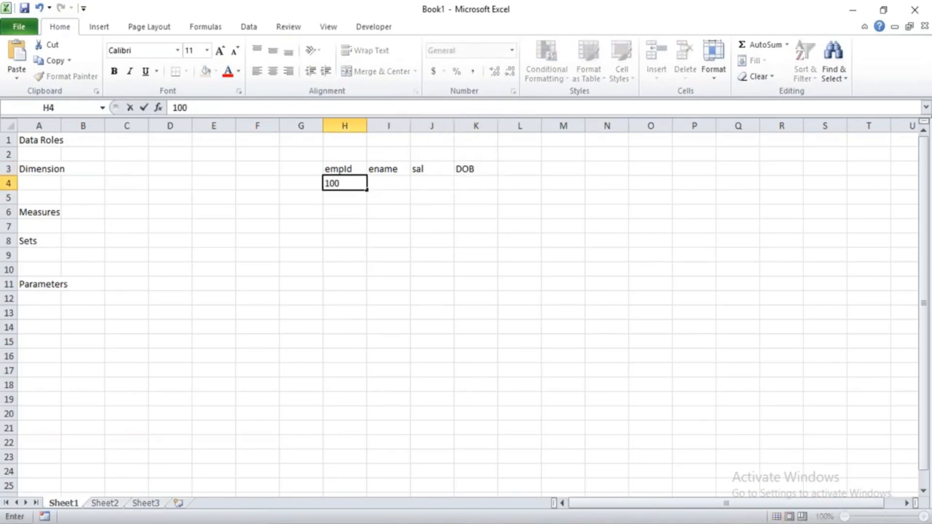
key("Return")
type("101")
key("Tab")
Enter the two employees' first names in cells I4 and I5 under ename.
key("Up")
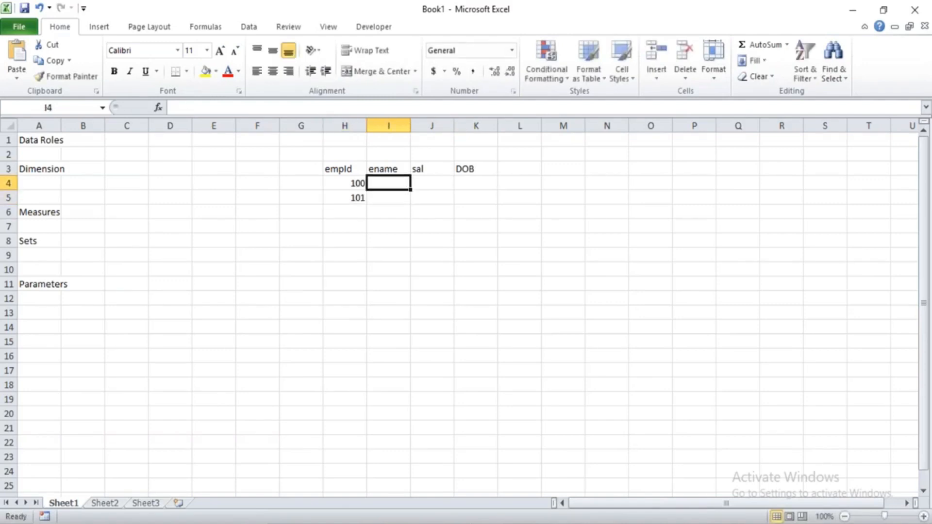
type("Anand")
key("Return")
type("Rajesh")
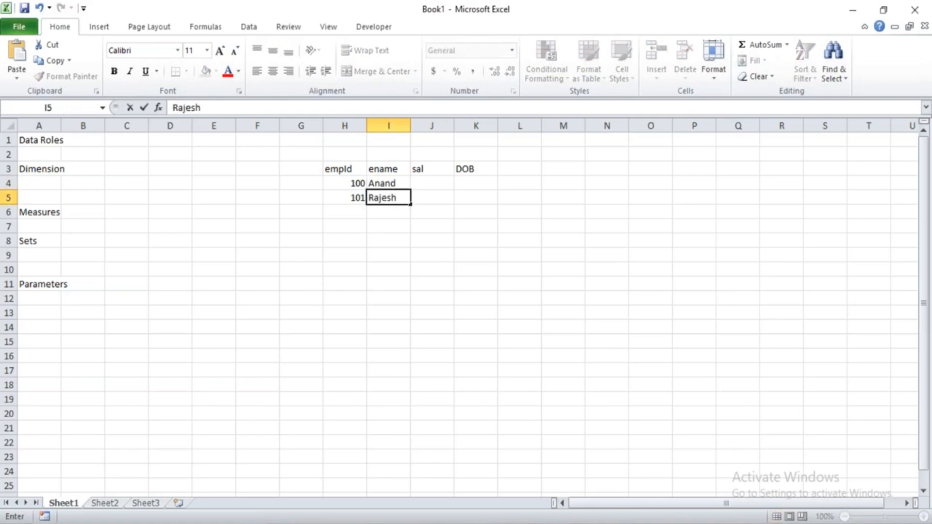
key("Tab")
Enter the salaries 500 and 600 in cells J4 and J5 under sal.
key("Up")
type("500")
key("Return")
type("600")
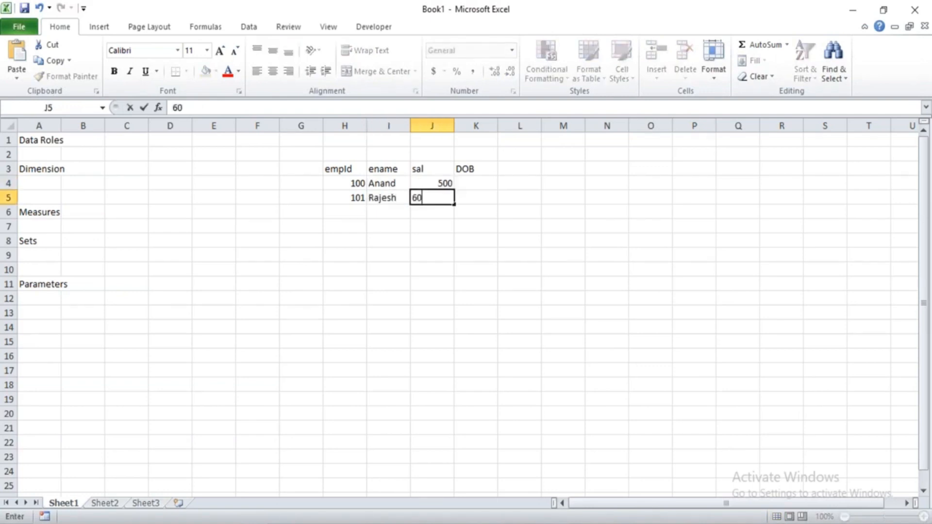
key("Up")
Enter the two employees' dates of birth in cells K4 and K5 under DOB.
key("Right")
key("Right")
key("Left")
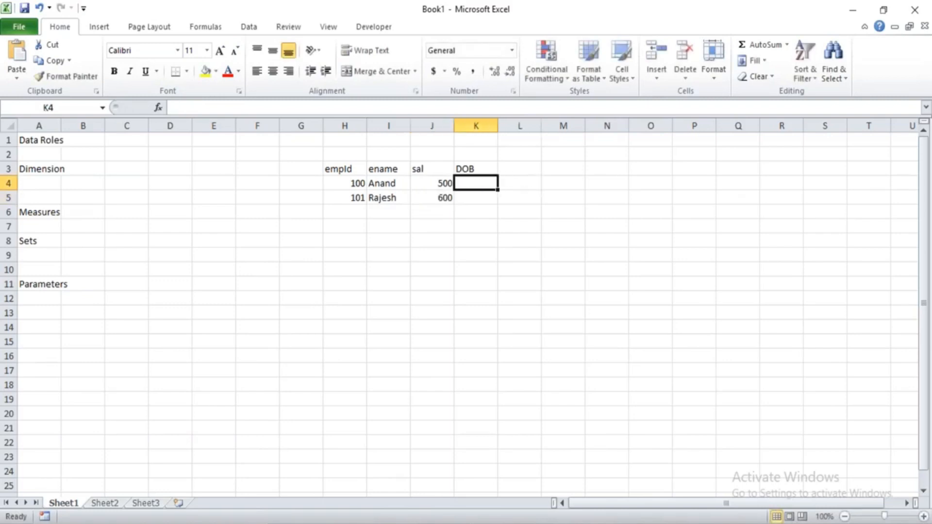
type("1-1-1980")
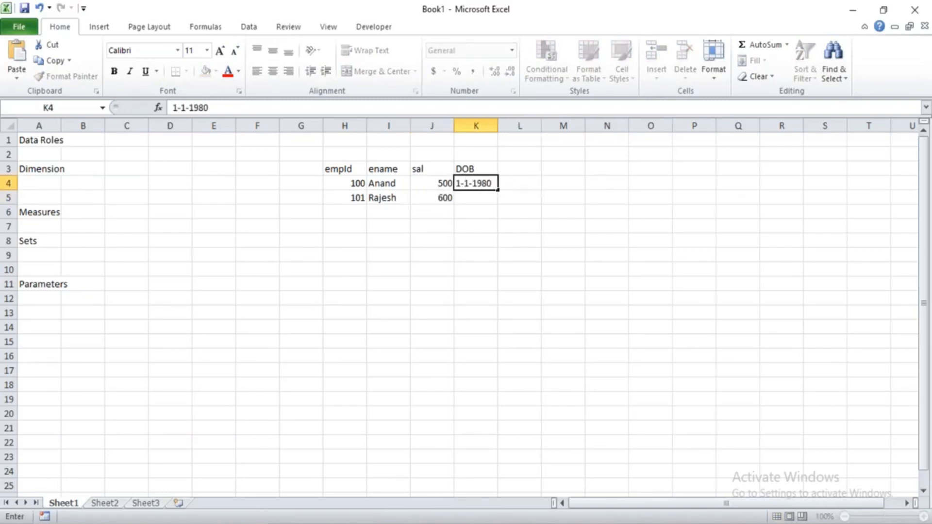
key("Return")
type("1-1-1981")
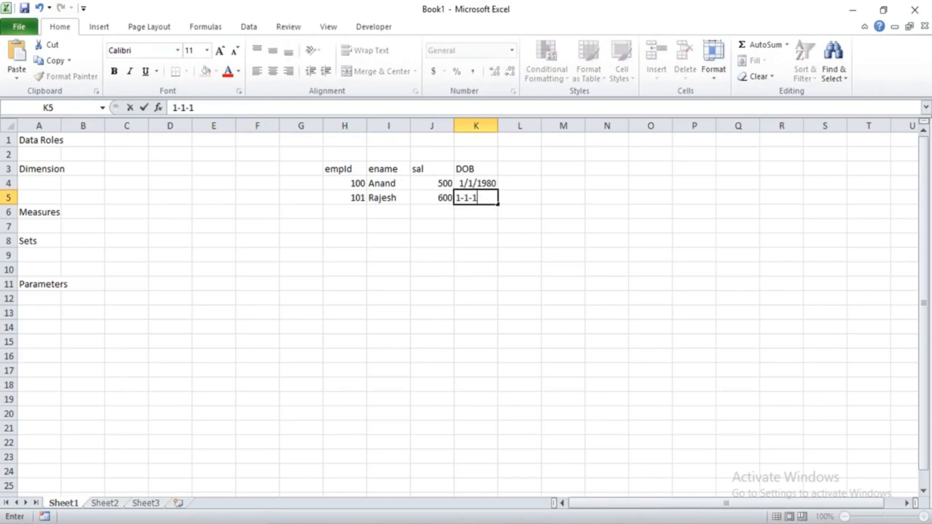
key("Return")
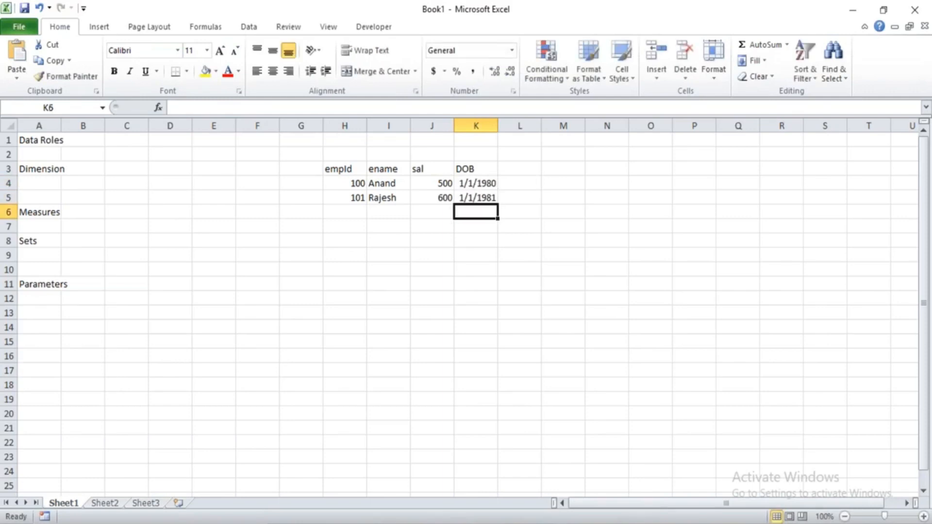
Examine the employee table's column headers and the values under ename.
left_click_drag(337, 171, 480, 203)
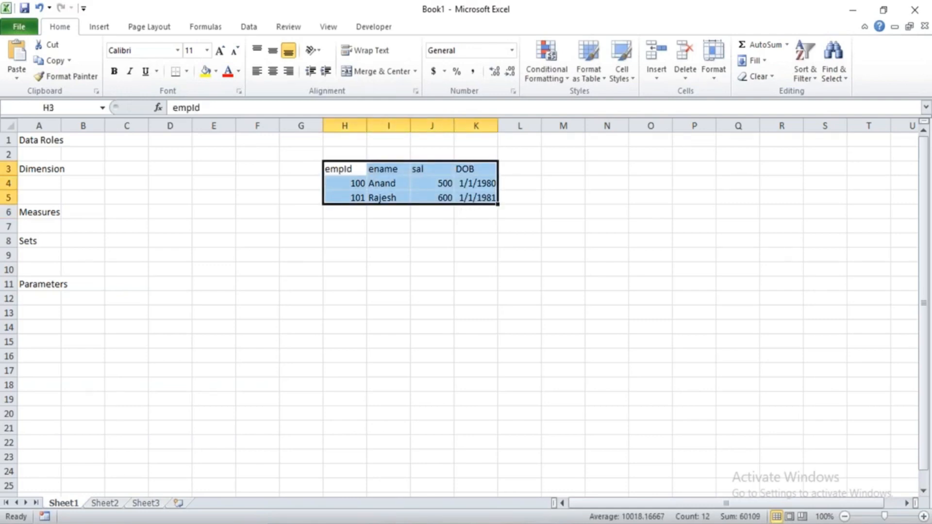
left_click(440, 200)
left_click_drag(347, 167, 449, 168)
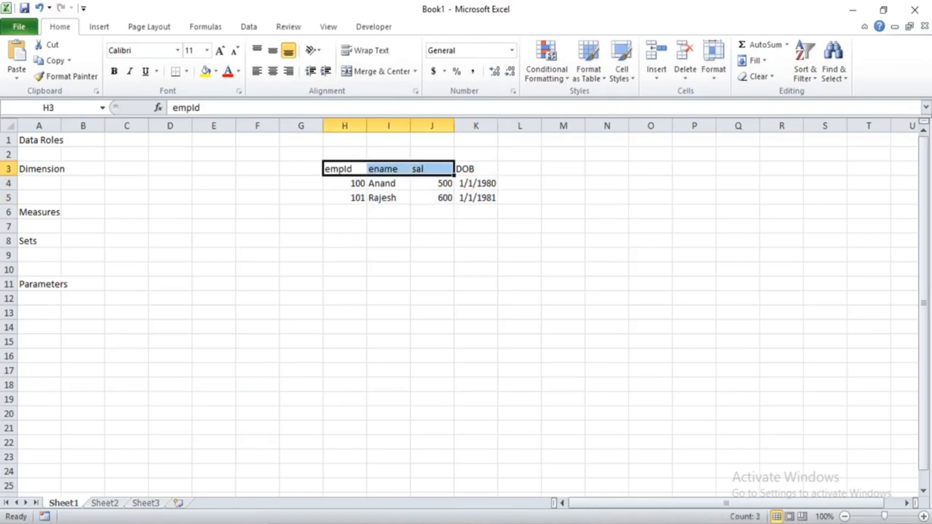
left_click(467, 170)
left_click(344, 172)
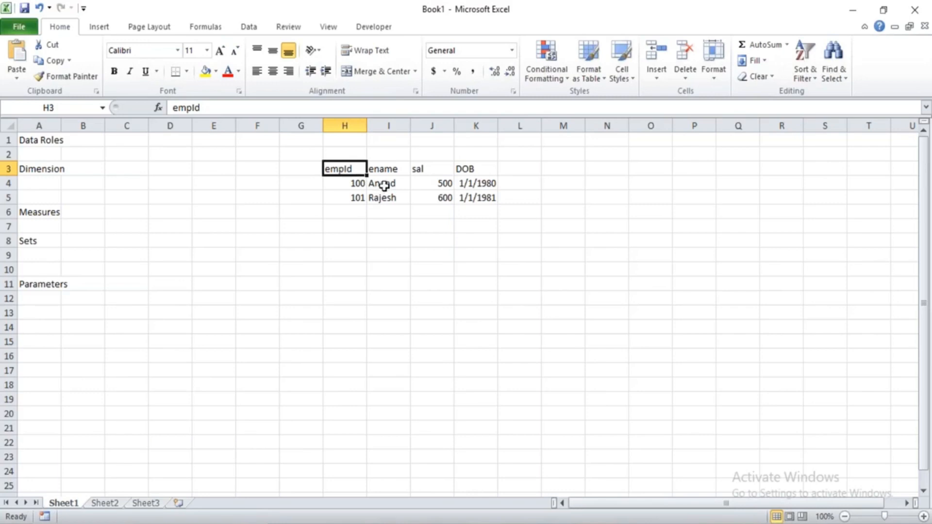
left_click_drag(385, 185, 388, 195)
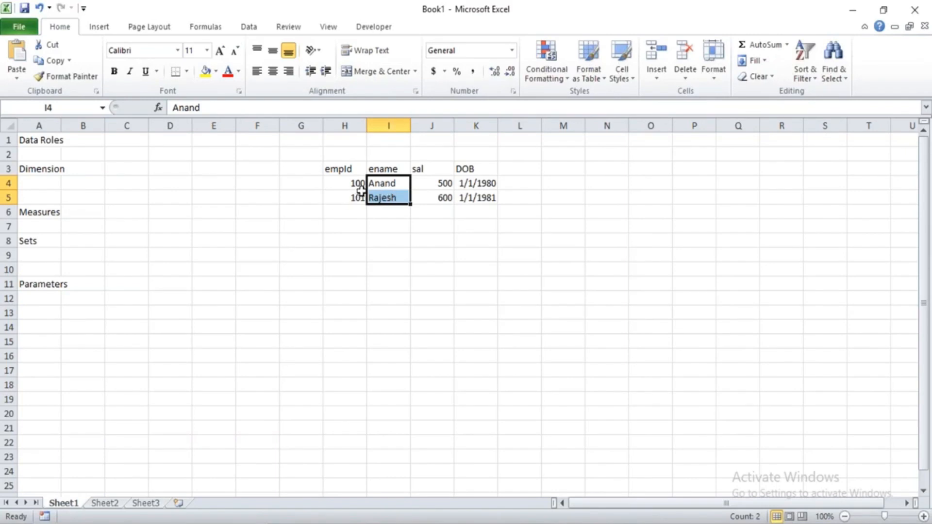
left_click(384, 170)
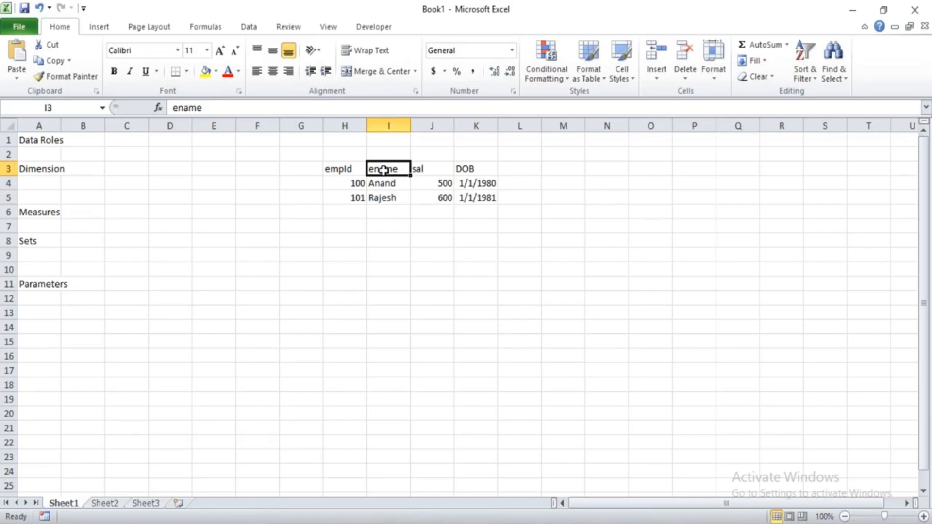
Enter ename in cell A4 under Dimension and insert a blank cell at A5, shifting the cells down.
left_click(43, 186)
type("ename")
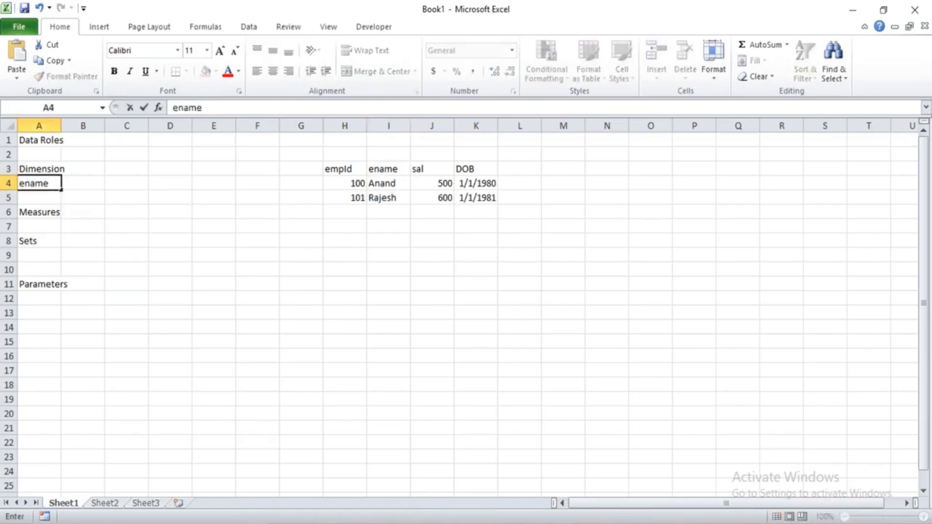
key("Return")
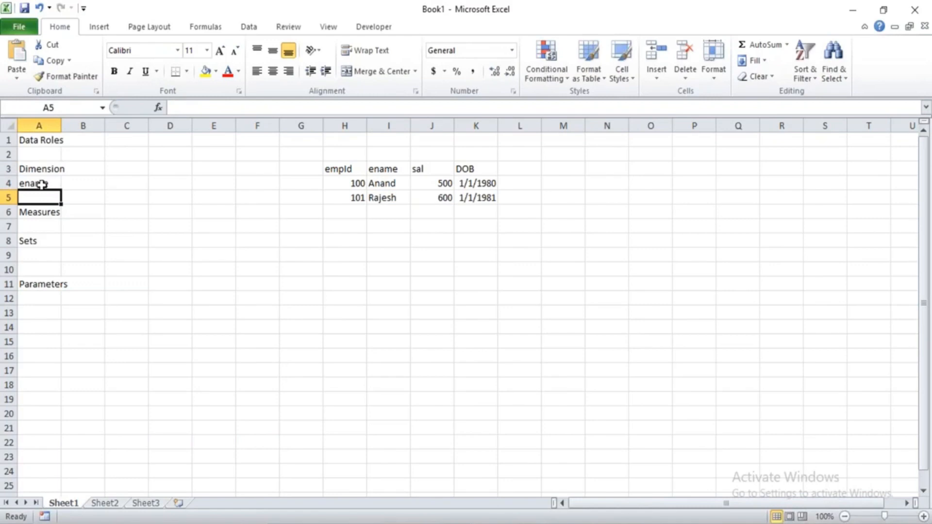
key("ctrl+shift+plus")
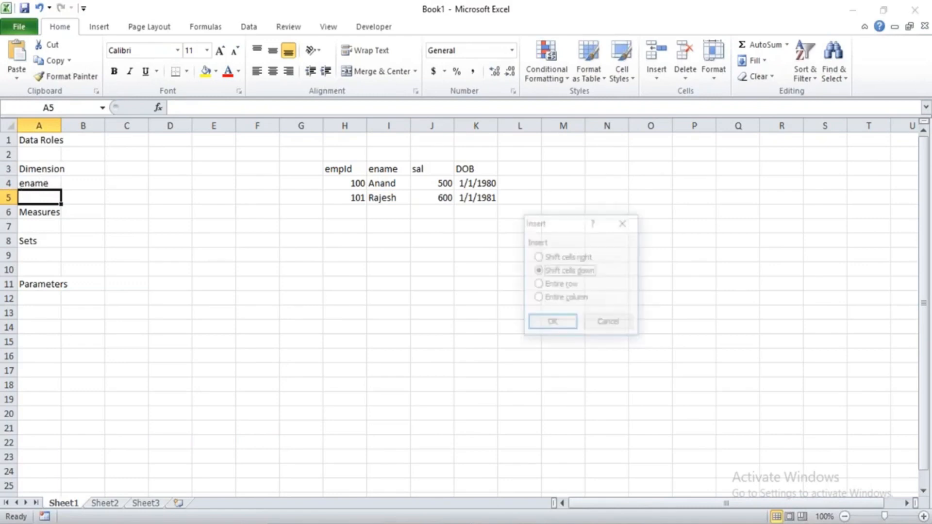
key("Return")
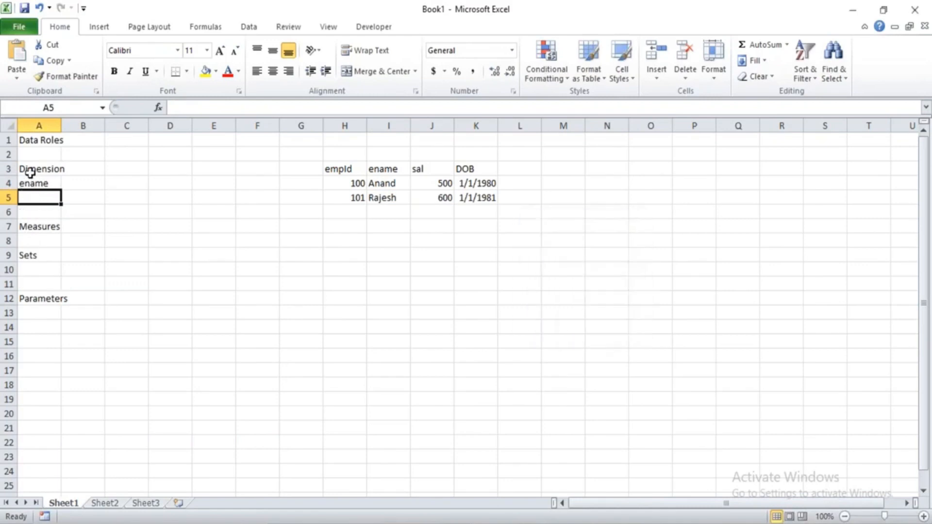
Fill the Dimension and Measures heading cells in column A with yellow.
left_click(30, 172)
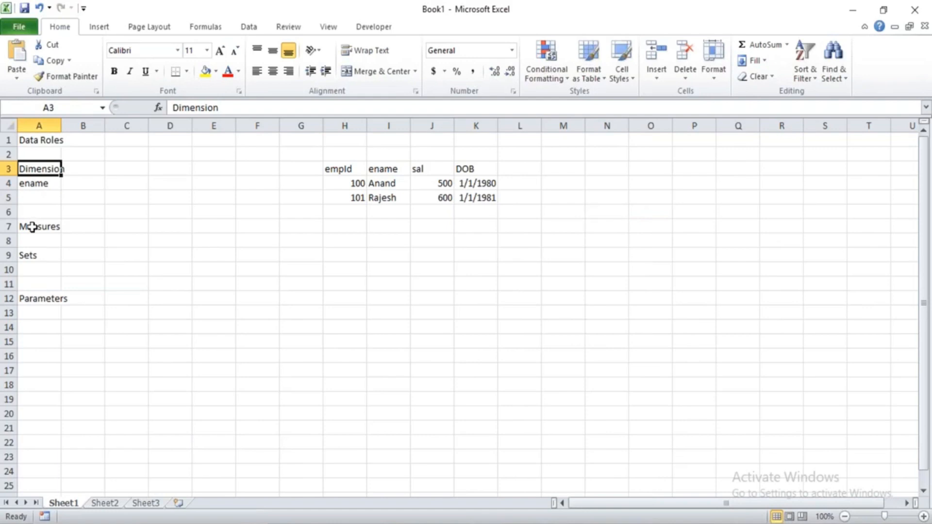
left_click(32, 227, "ctrl")
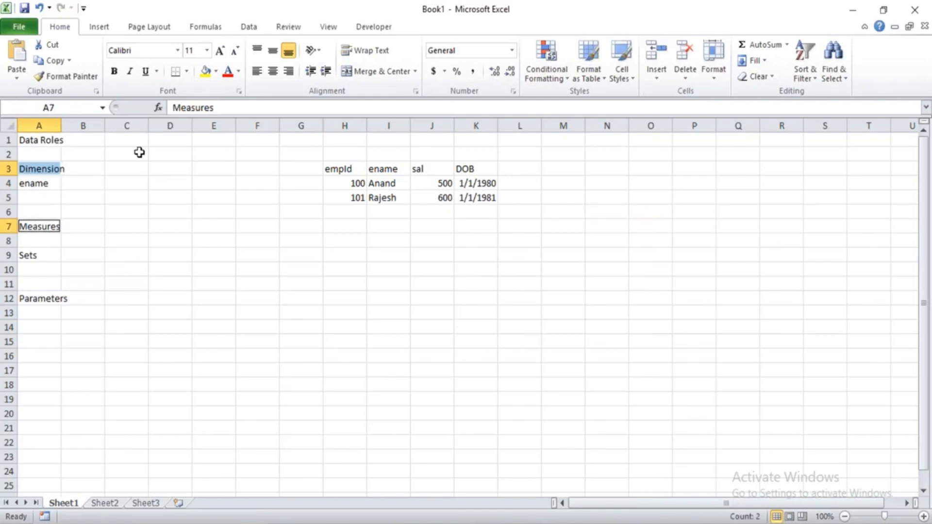
left_click(206, 72)
left_click(180, 211)
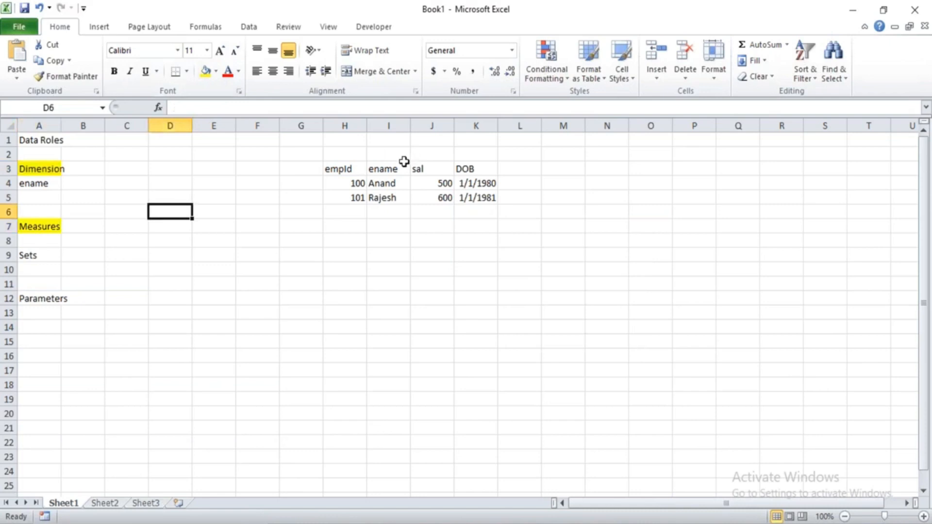
Colour the text red in the employee table's ename header and the ename entry under Dimension.
left_click(398, 166)
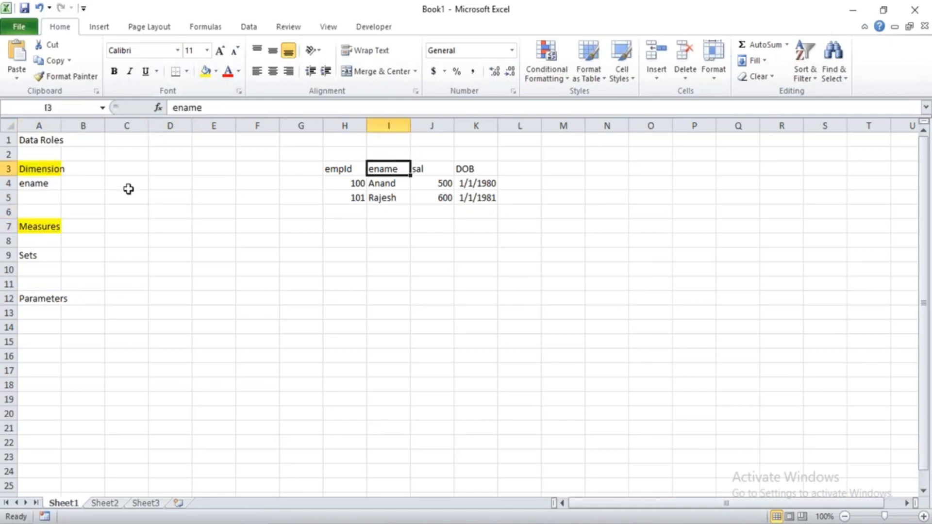
left_click(42, 183, "ctrl")
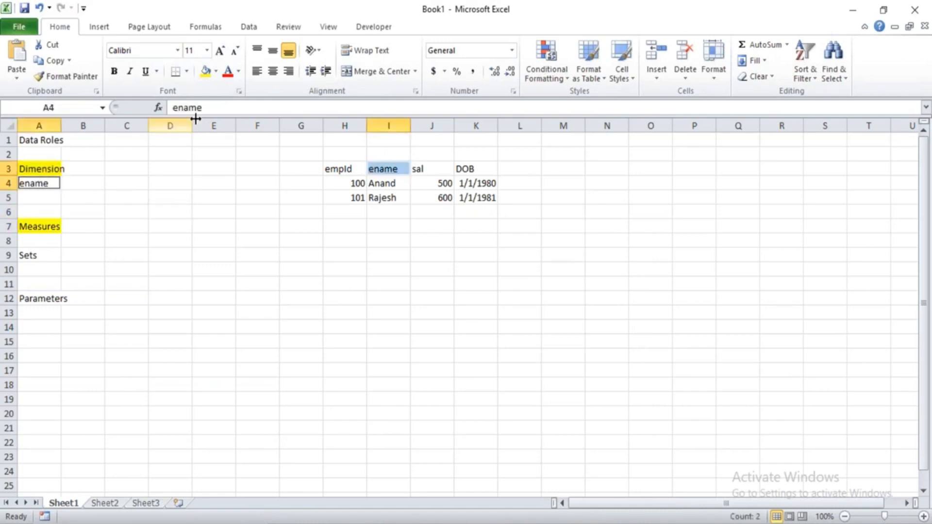
left_click(227, 71)
left_click(265, 172)
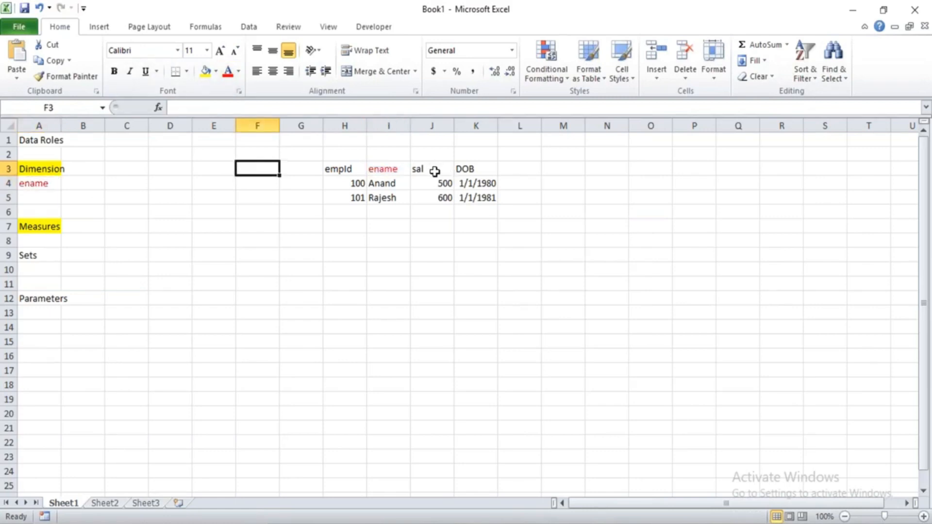
Review the sal column's values and enter Sal in cell A8 under Measures.
left_click_drag(434, 180, 438, 194)
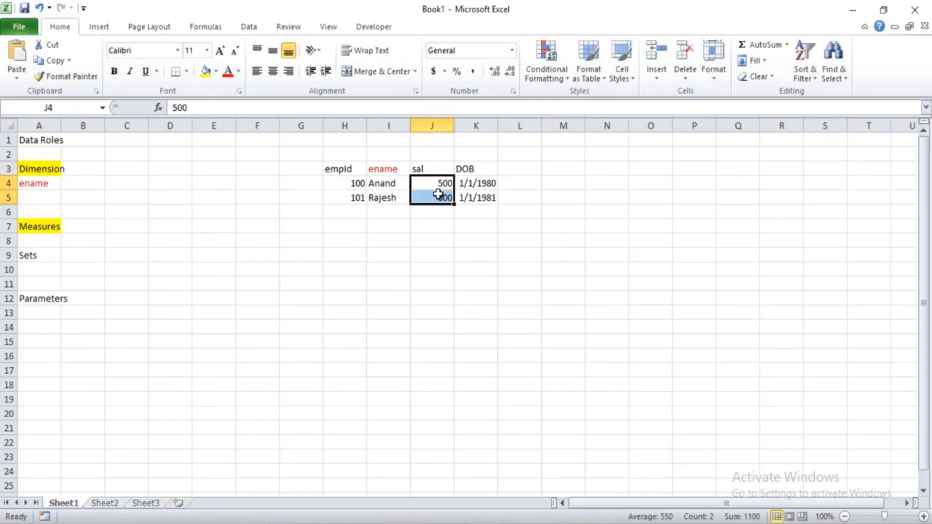
left_click(430, 169)
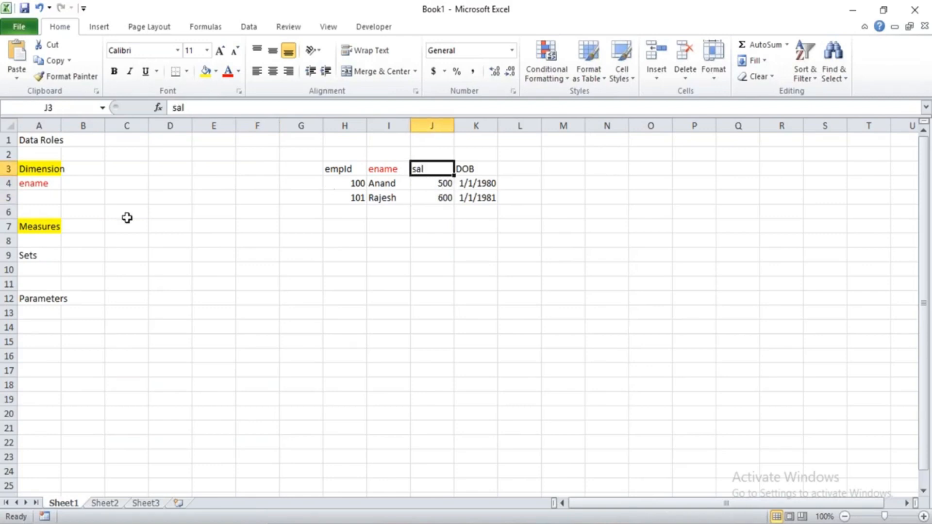
left_click(23, 240)
type("Sal")
key("Return")
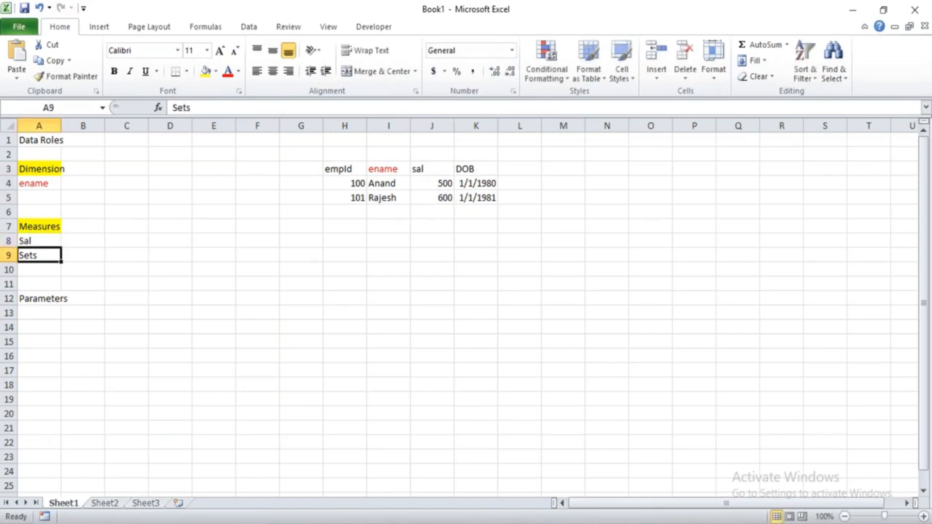
key("Up")
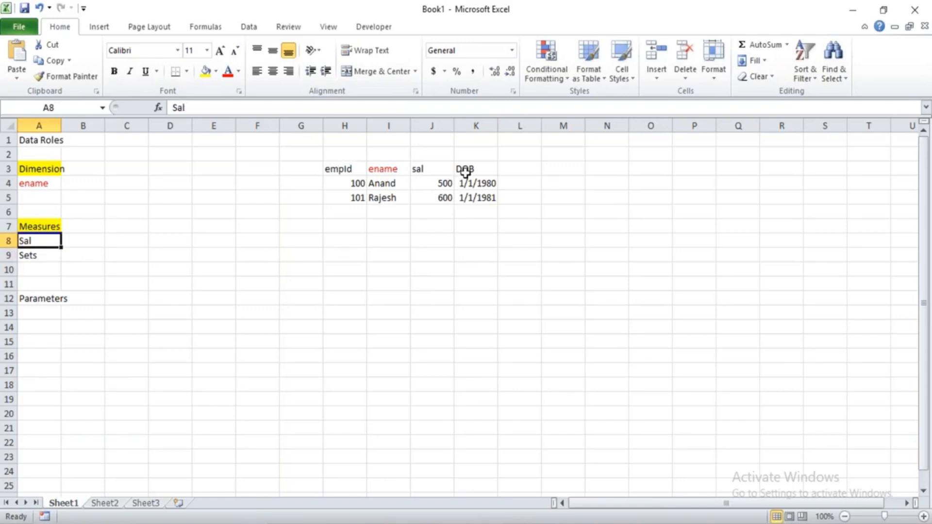
Review the dates in the DOB column and enter DOB in cell A5 under Dimension.
left_click_drag(471, 182, 472, 197)
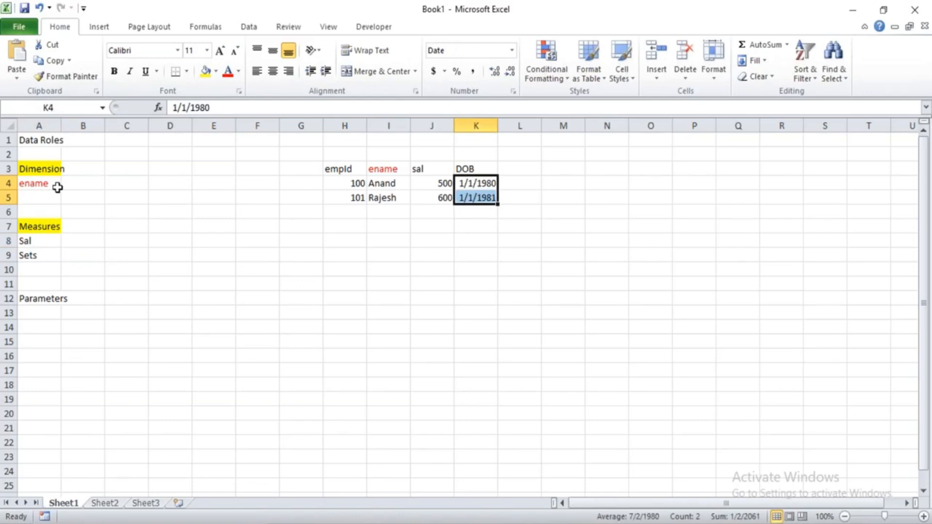
left_click(33, 194)
type("DOB")
key("Return")
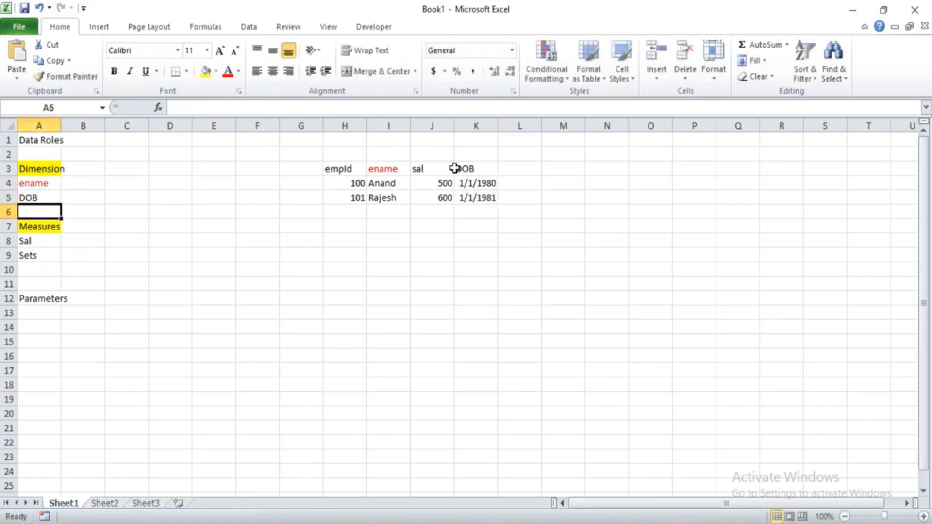
Check the empId column and enter empid in cell A6 under Dimension.
left_click(336, 181)
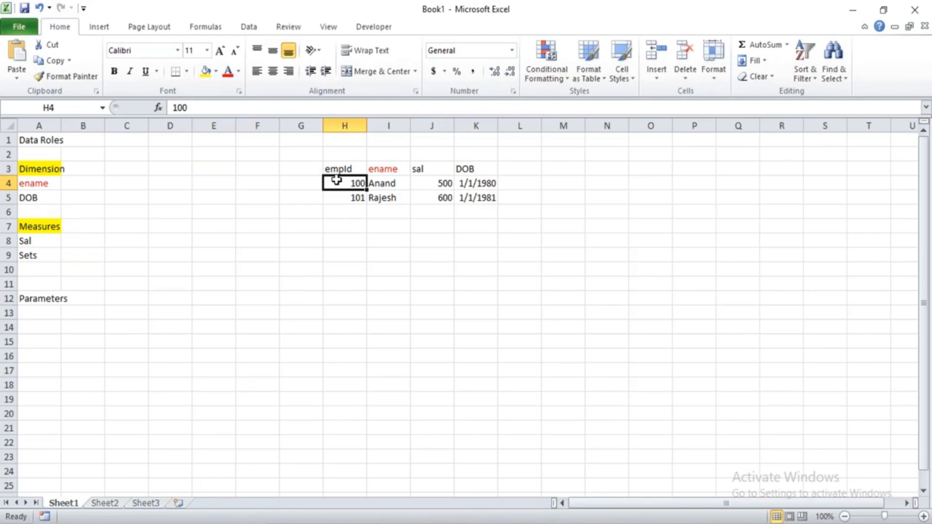
left_click(50, 215)
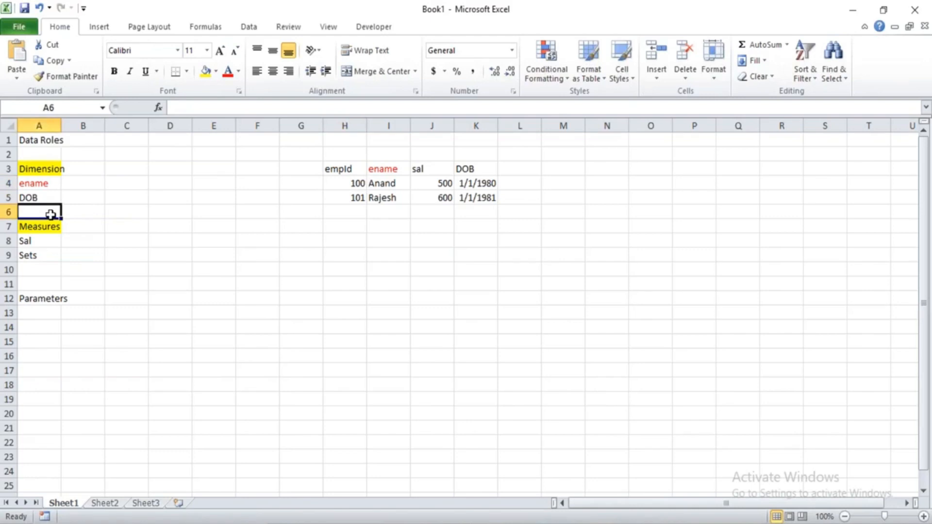
type("empid")
key("Return")
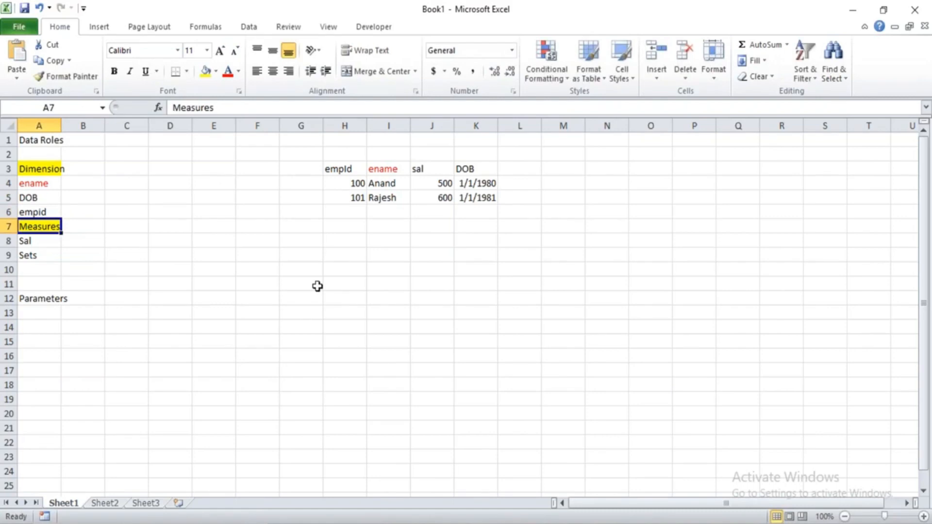
Copy the employee table in H3:K5 from Excel and paste it into Tableau as a clipboard data source on a new worksheet.
key("alt+Tab")
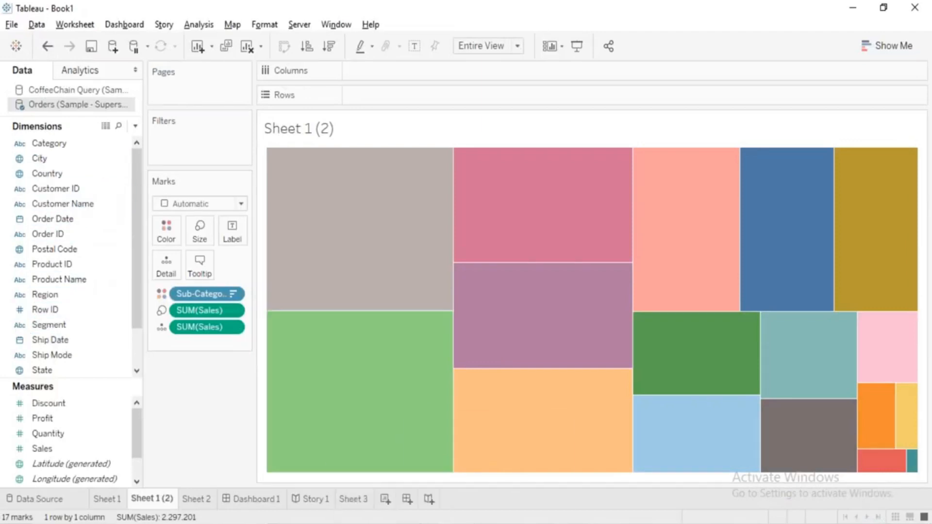
left_click(487, 523)
left_click(462, 269)
left_click_drag(334, 165, 491, 199)
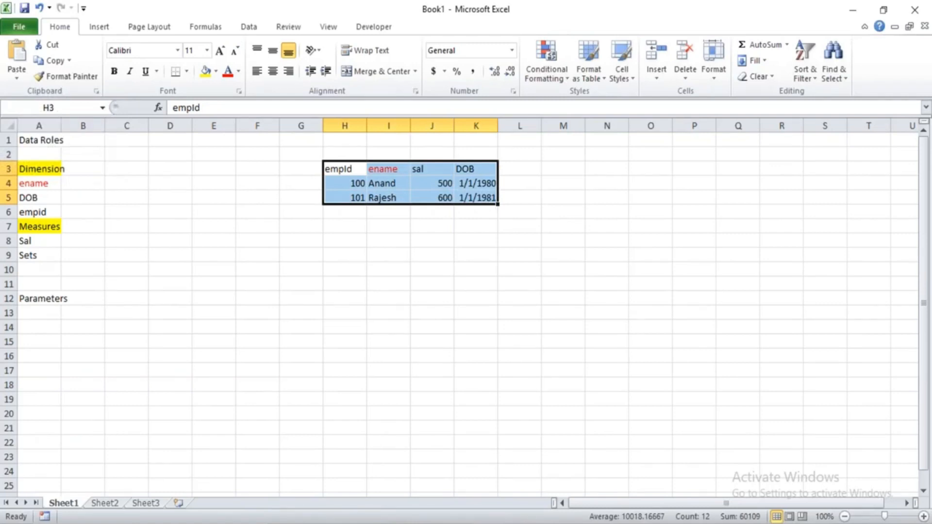
key("ctrl+c")
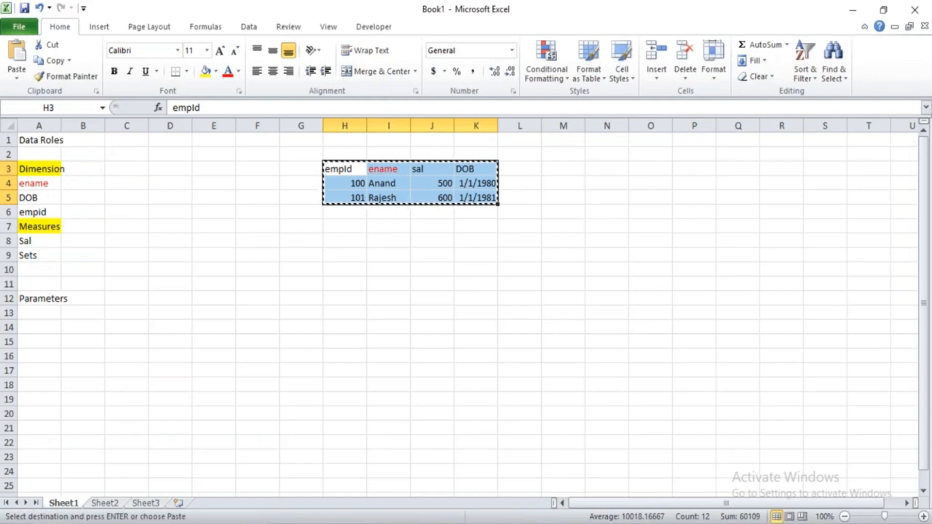
key("alt+Tab")
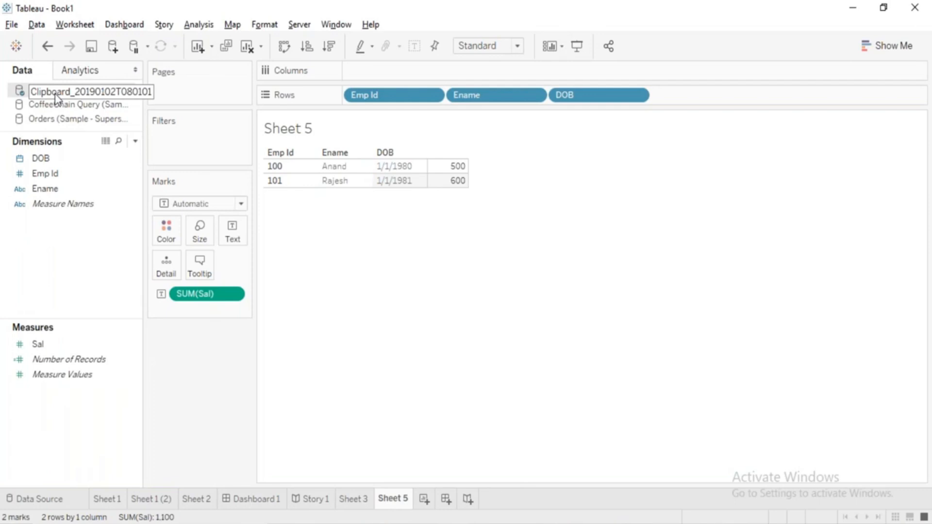
Move the Emp Id field from Dimensions to Measures and back to Dimensions.
left_click_drag(80, 178, 56, 332)
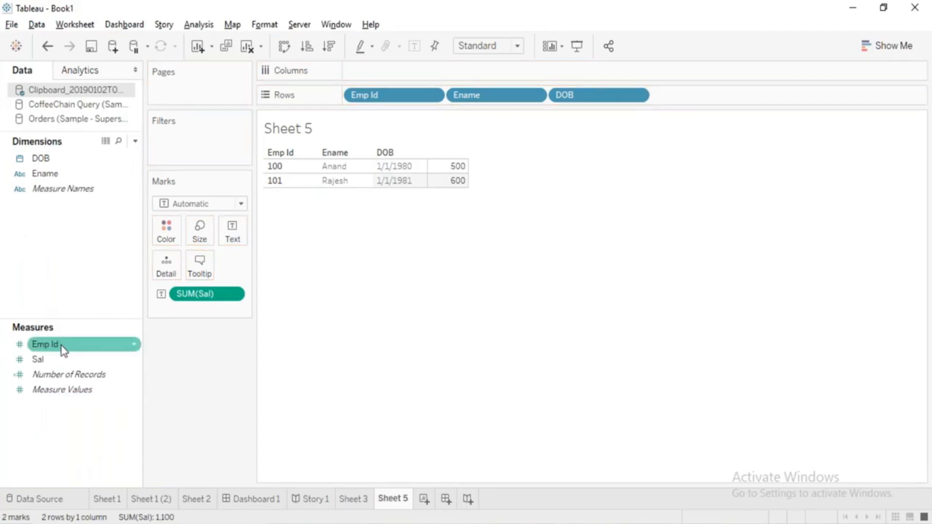
left_click_drag(62, 349, 70, 242)
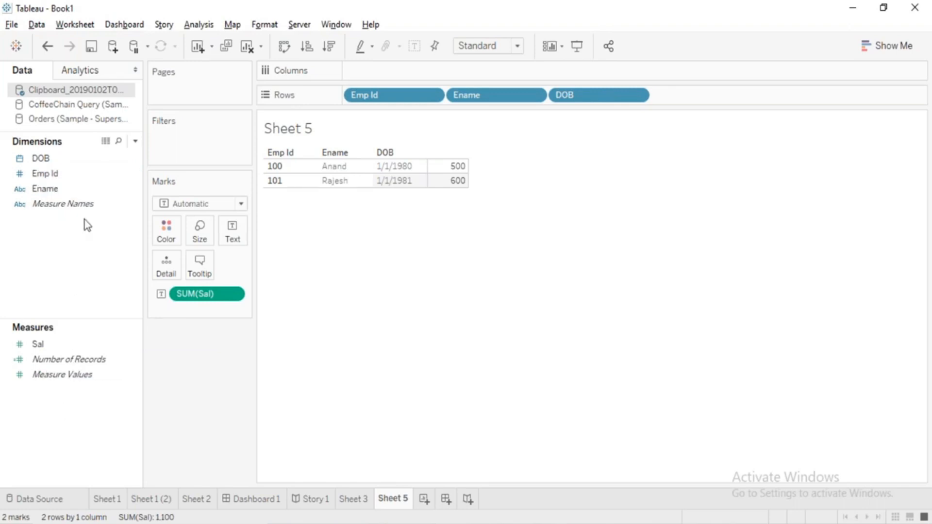
left_click_drag(51, 347, 56, 418)
Switch to Excel and fill the Sets and Parameters heading cells in column A with yellow.
key("alt+Tab")
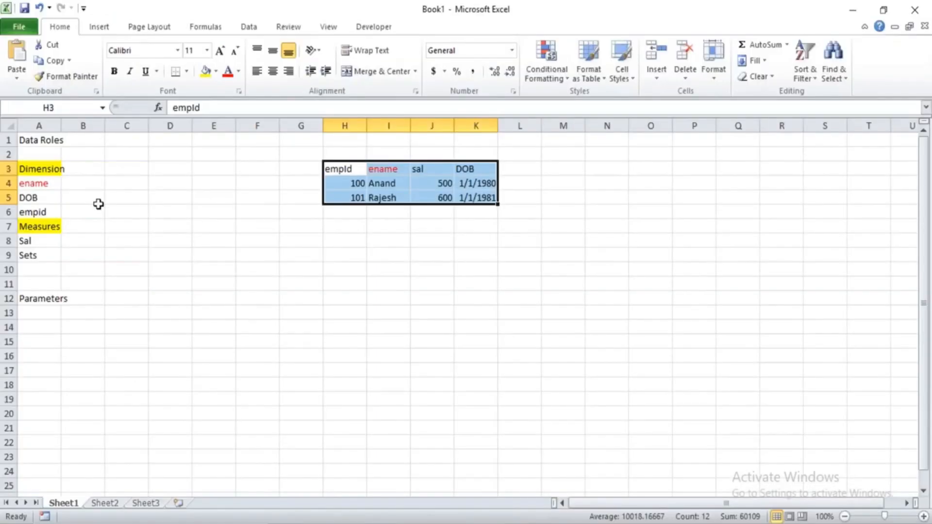
left_click(36, 255)
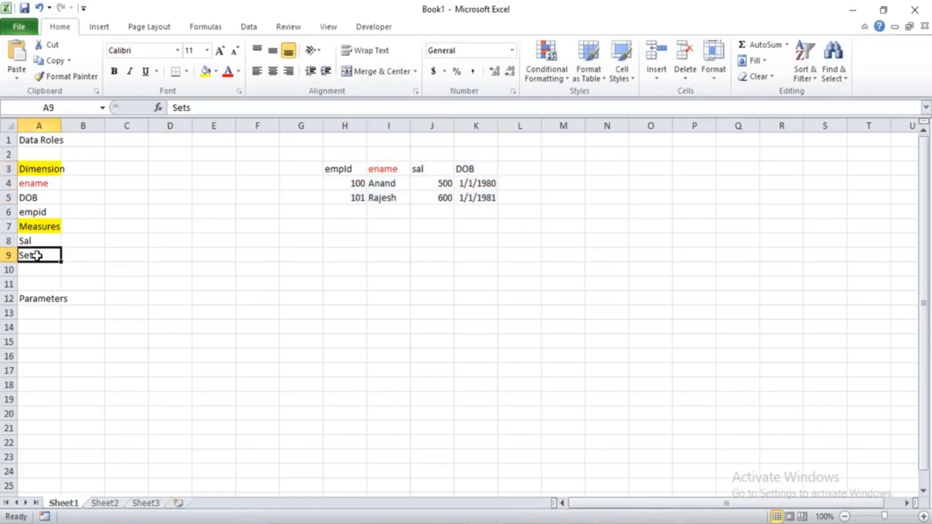
left_click(43, 299, "ctrl")
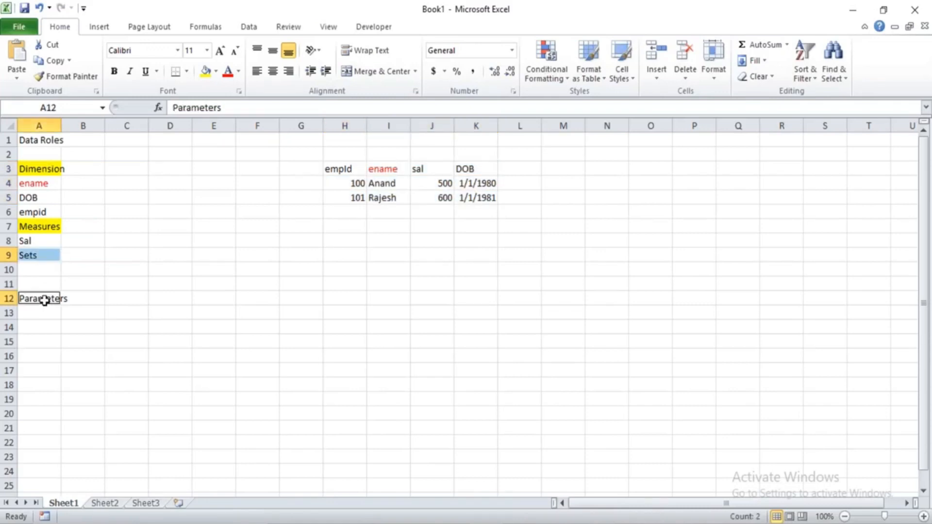
left_click(206, 71)
Enter the heading Data Types in cell C1 beside Data Roles.
left_click(137, 144)
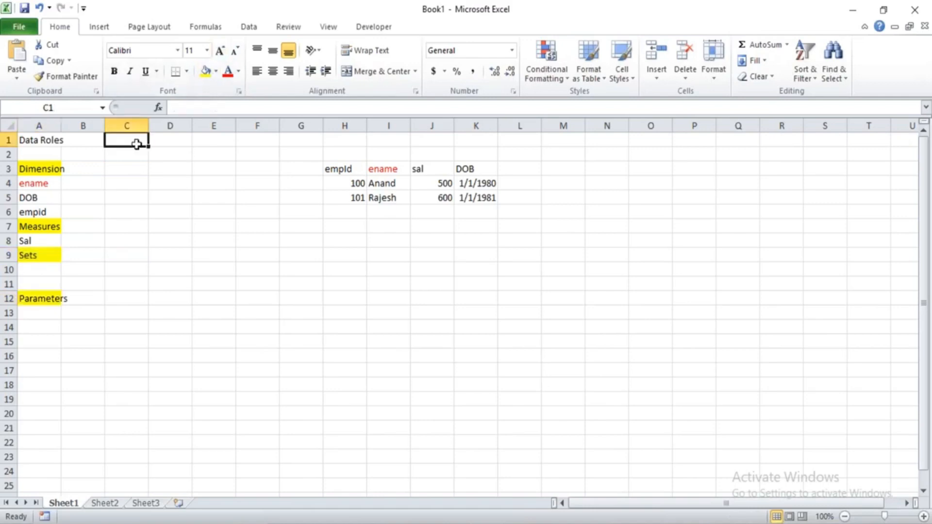
type("Data Types")
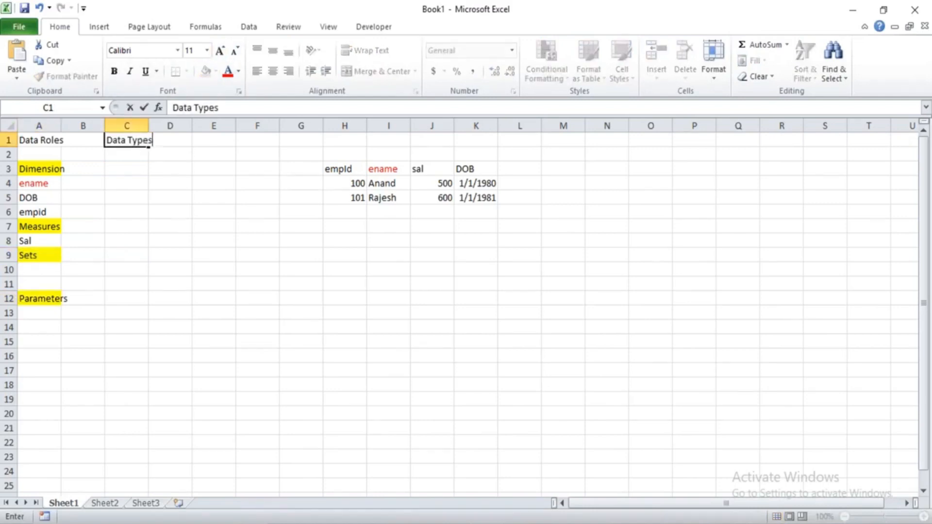
key("Return")
key("Return")
List String, Numeric, Date and Date & Time in cells C3 to C6 under Data Types.
type("String")
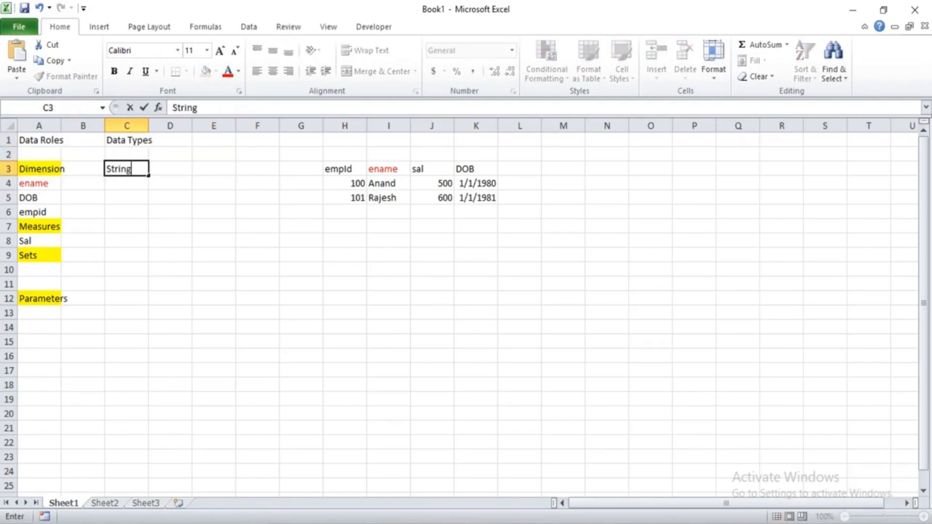
key("Return")
type("Numeric")
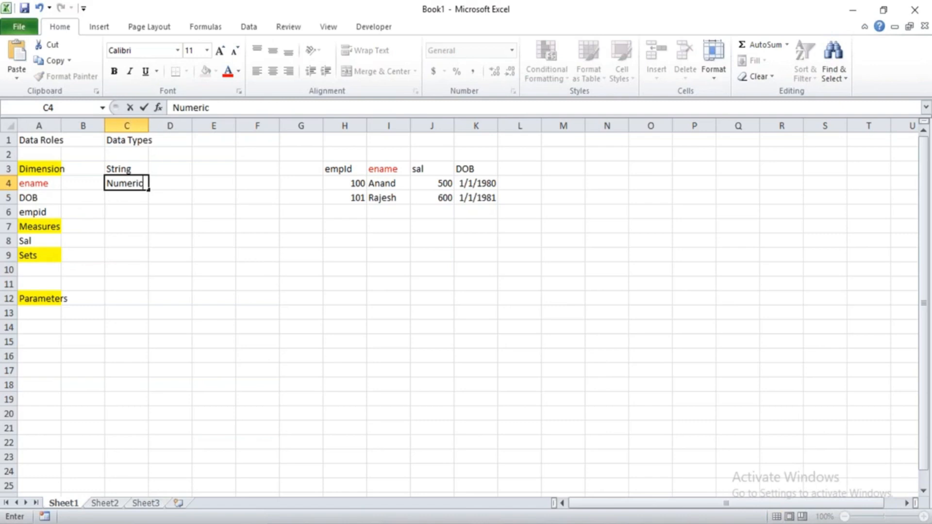
key("Return")
type("Date")
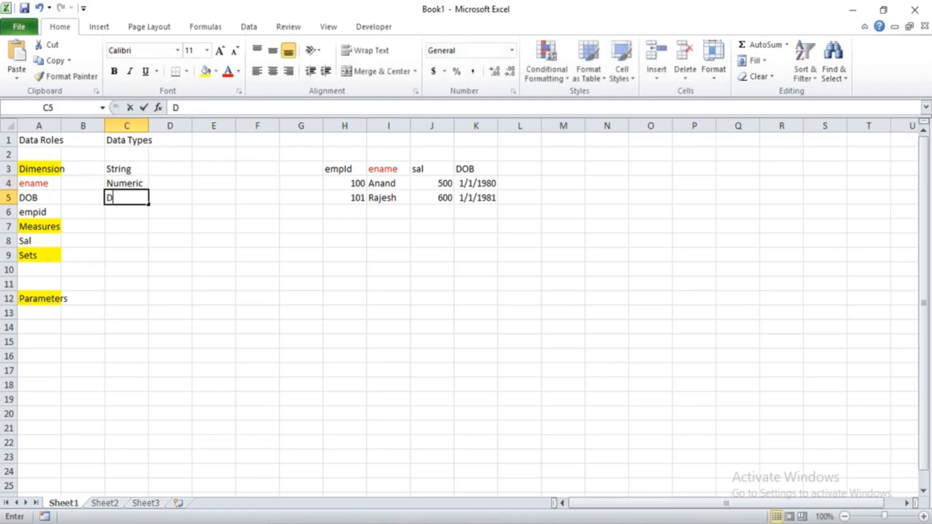
key("Return")
type("Date")
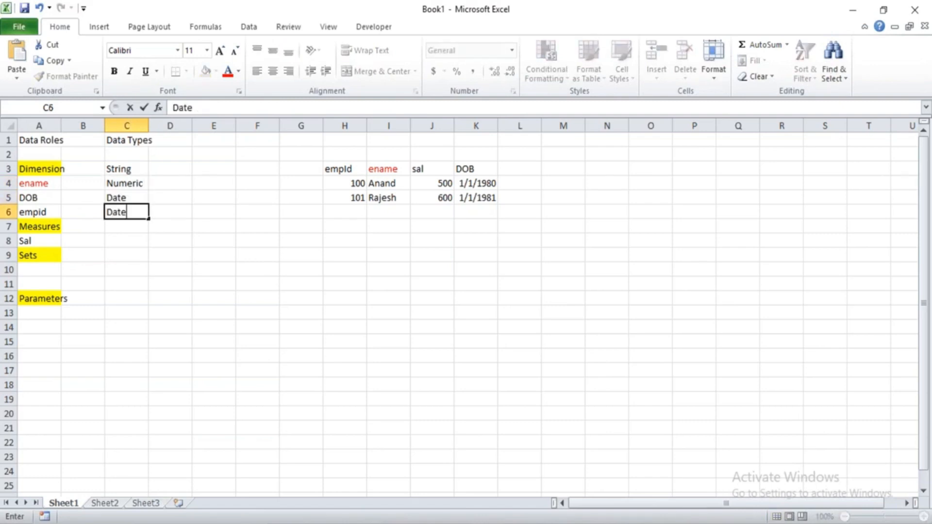
type(" & Time")
key("Return")
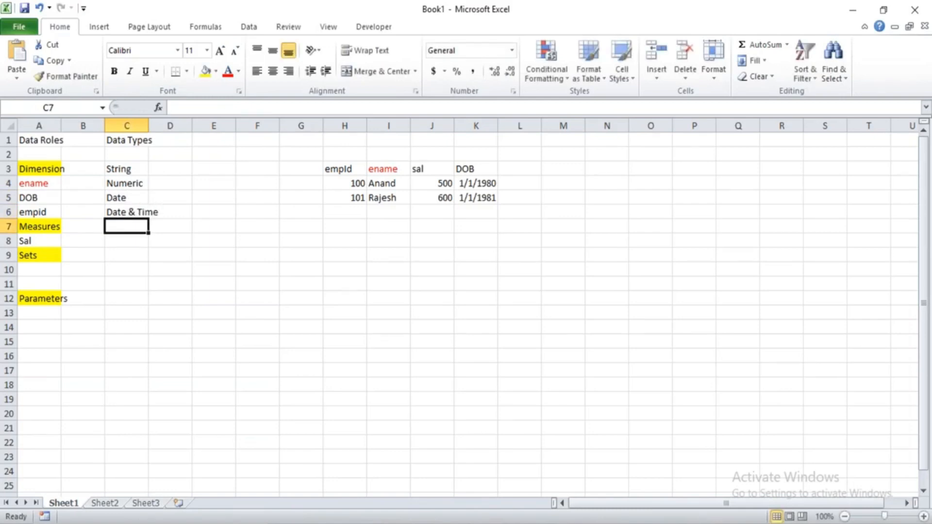
Add Boolean and Geo to the Data Types list in cells C7 and C8.
type("B")
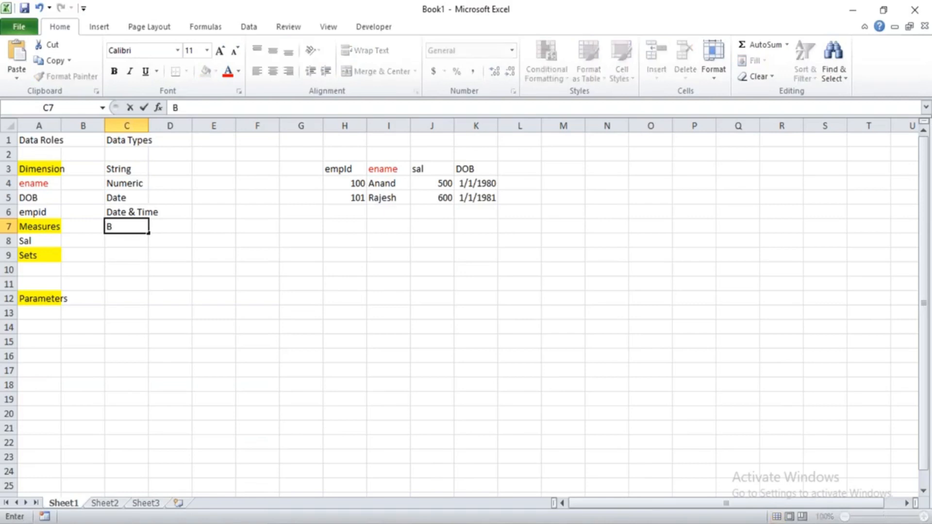
type("oolean")
key("Return")
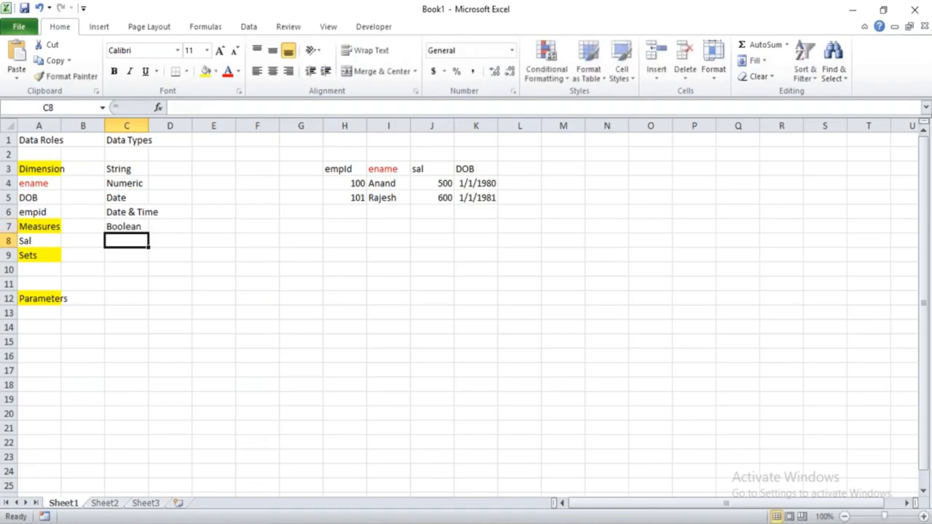
type("Geo")
key("Return")
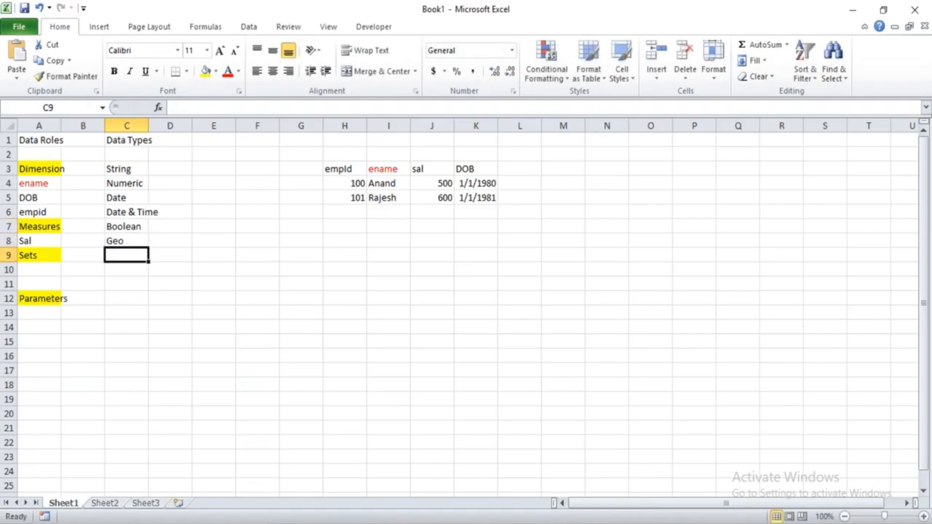
left_click_drag(129, 167, 131, 252)
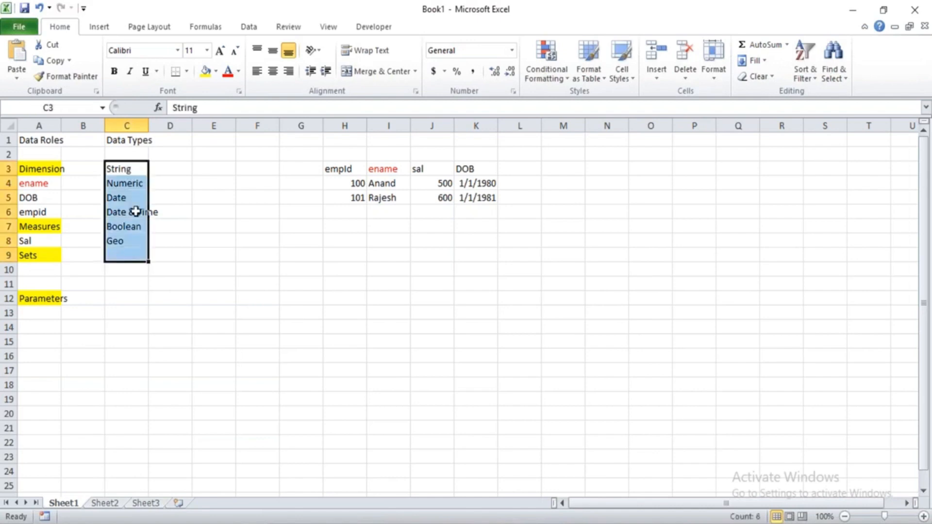
Enter Abc in cell B3 beside String and right-align cells B3 to B8.
left_click(121, 169)
left_click(392, 184)
left_click(99, 167)
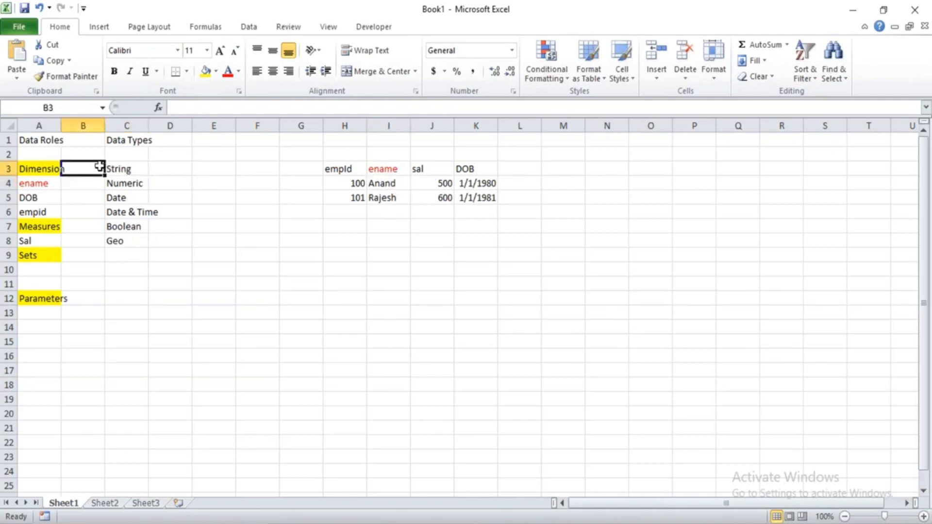
type("Abc")
key("Return")
left_click_drag(93, 170, 96, 240)
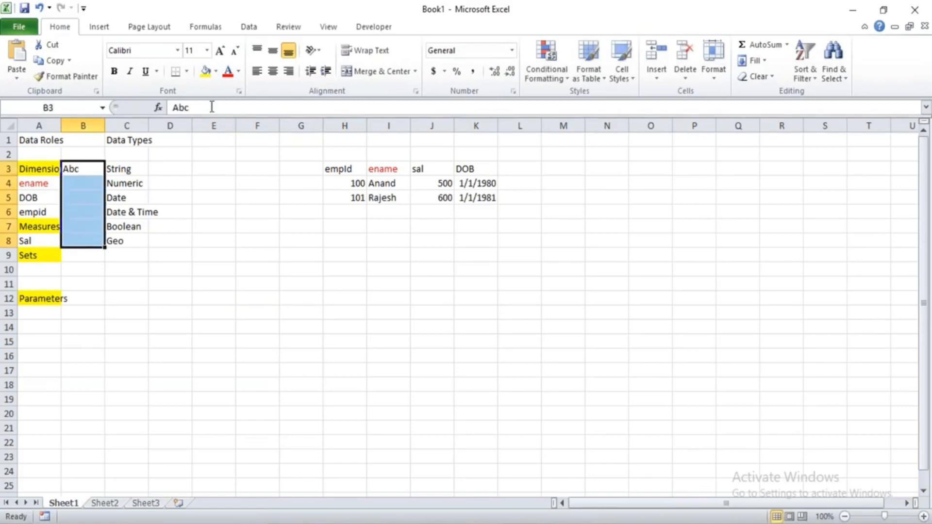
left_click(288, 71)
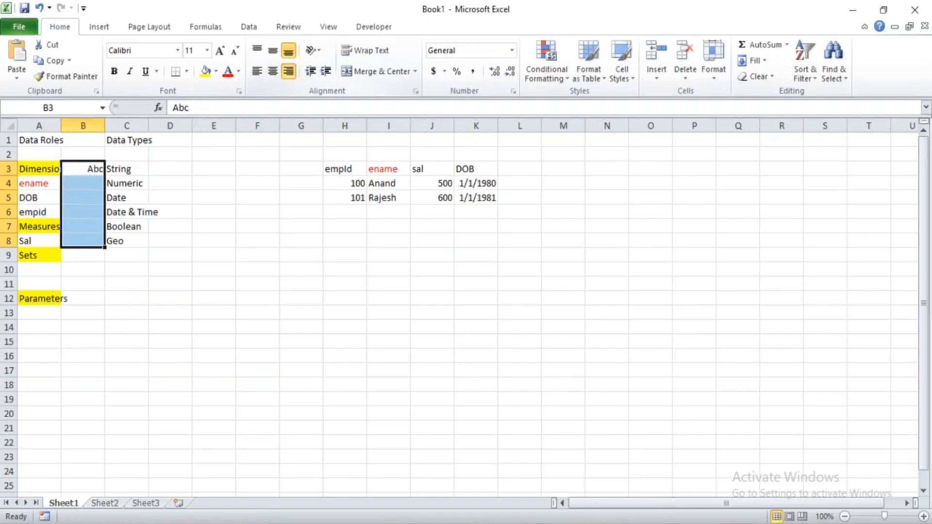
Check the field icons in Tableau, then enter # in B4 beside Numeric and Cal in B5 beside Date in Excel.
key("alt+Tab")
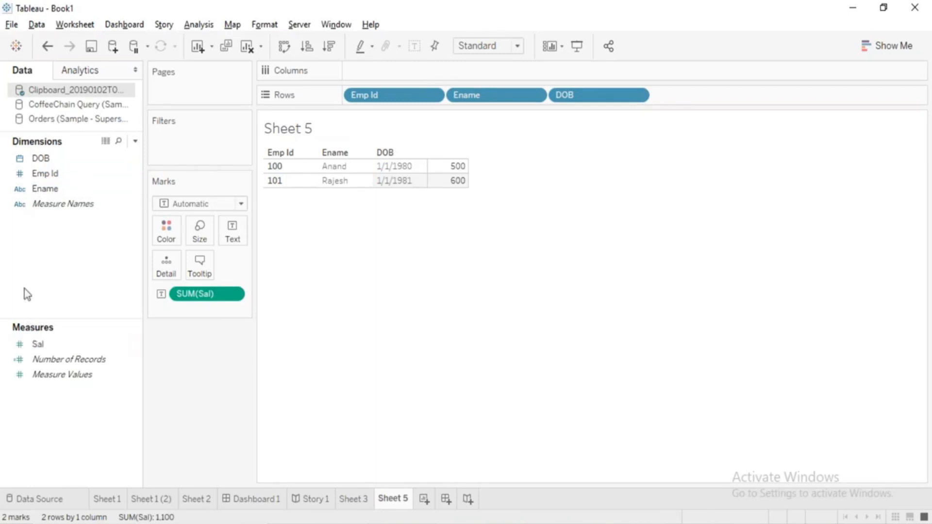
key("alt+Tab")
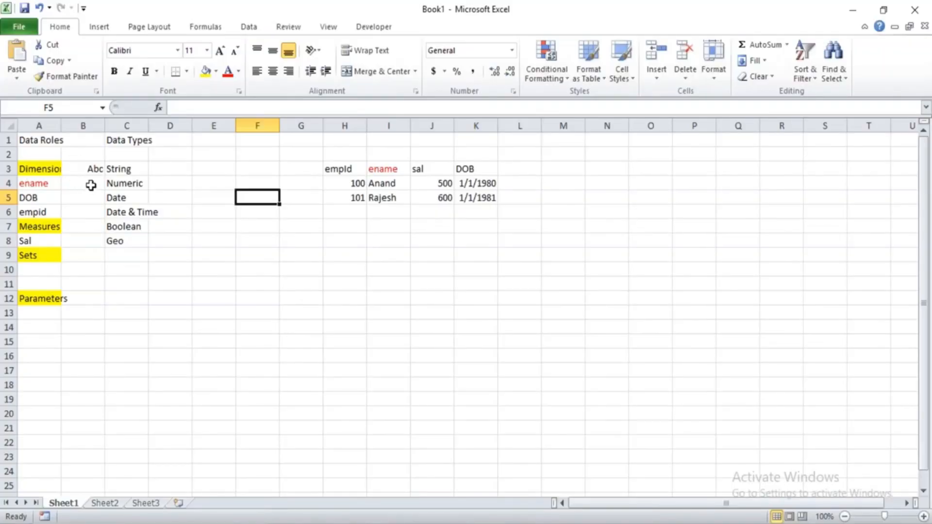
left_click(91, 185)
type("#")
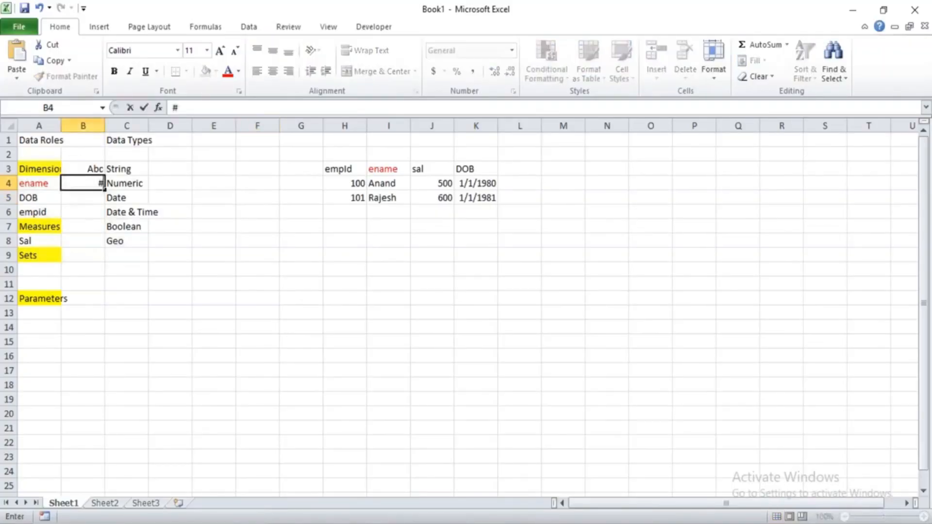
left_click(119, 212)
left_click(117, 199)
left_click(93, 198)
type("Cal")
key("Return")
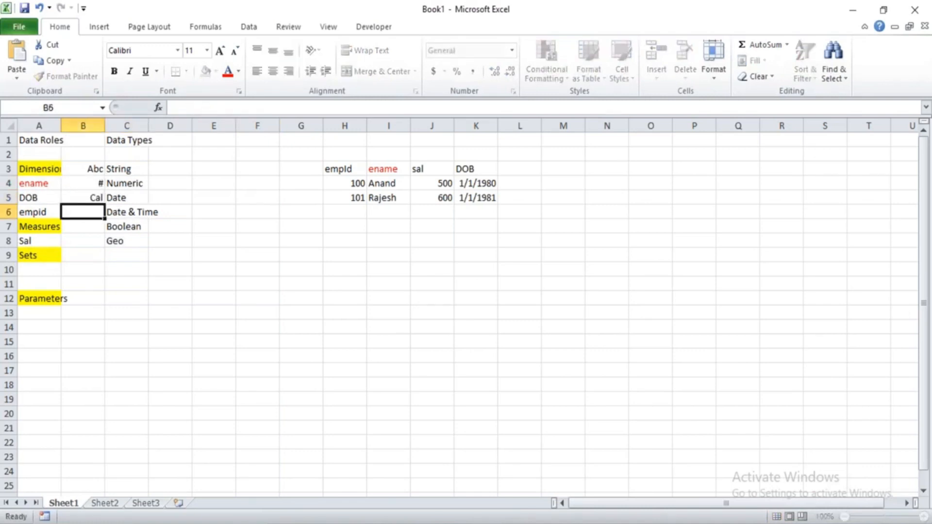
Enter Cal & Clock in cell B6 beside Date & Time and fit column B's width to its contents.
key("alt+Tab")
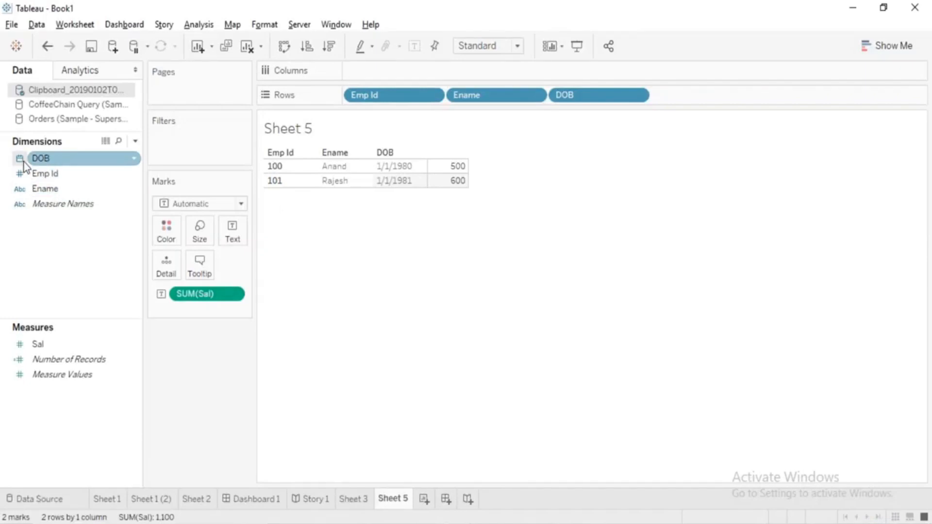
key("alt+Tab")
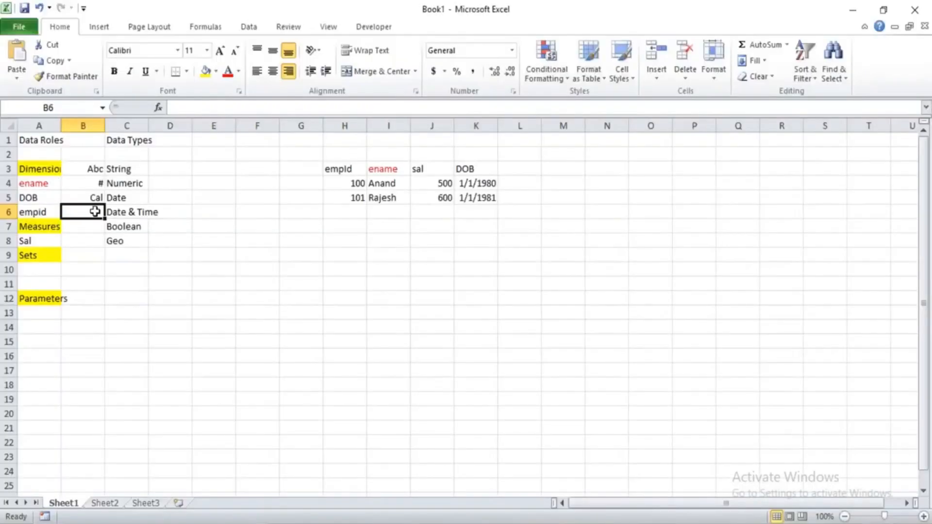
type("Cal & Clock")
key("Return")
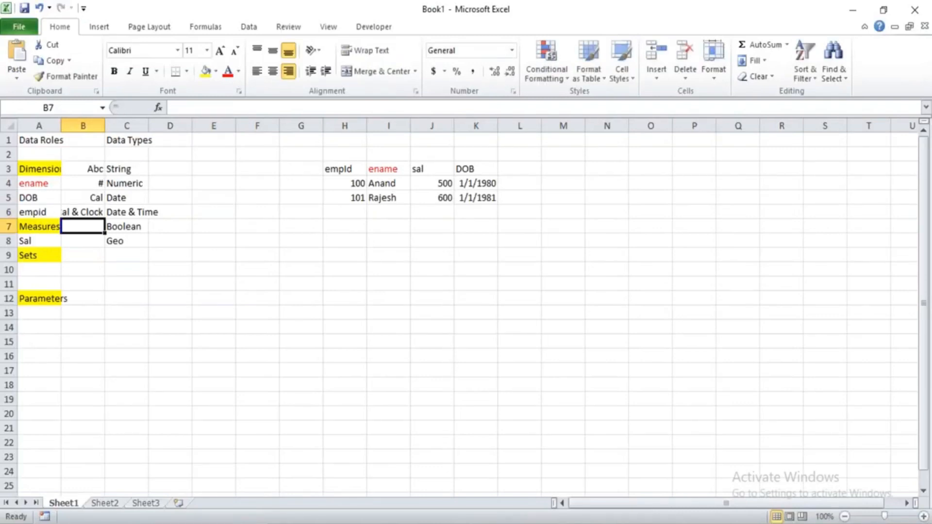
left_click(84, 212)
left_click(100, 140)
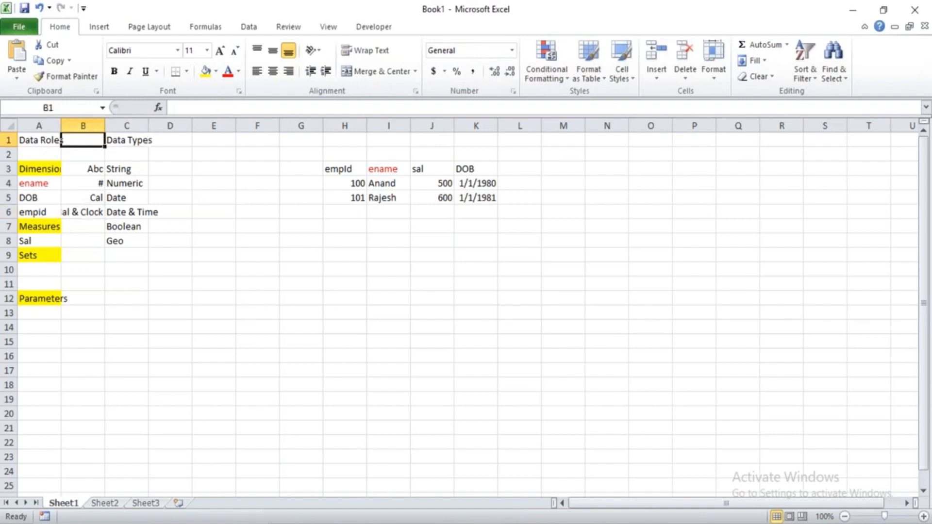
double_click(105, 126)
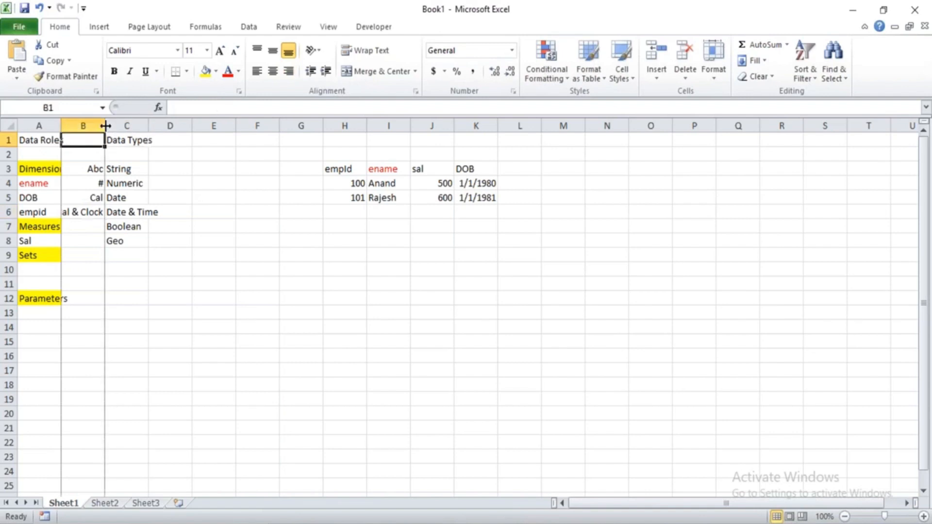
left_click(133, 211)
Switch to Tableau and change the DOB field's data type to Date & Time.
key("alt+Tab")
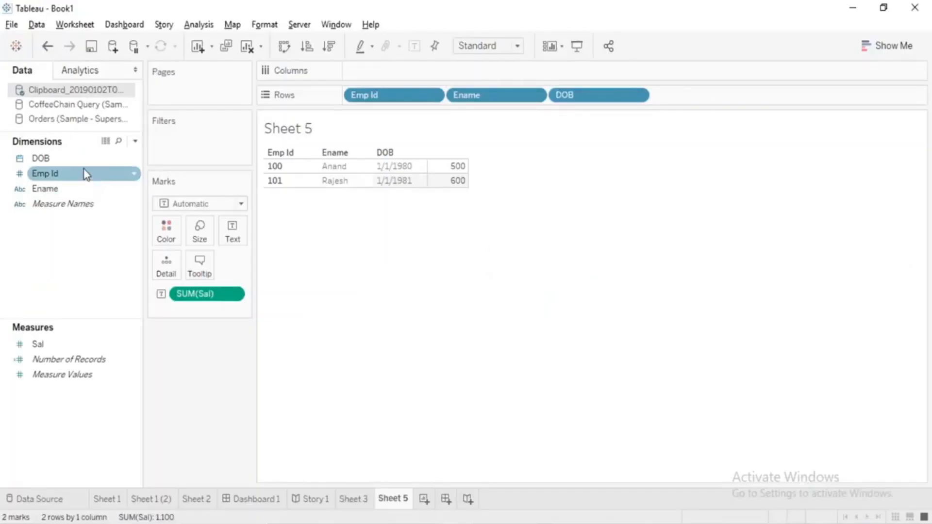
right_click(84, 163)
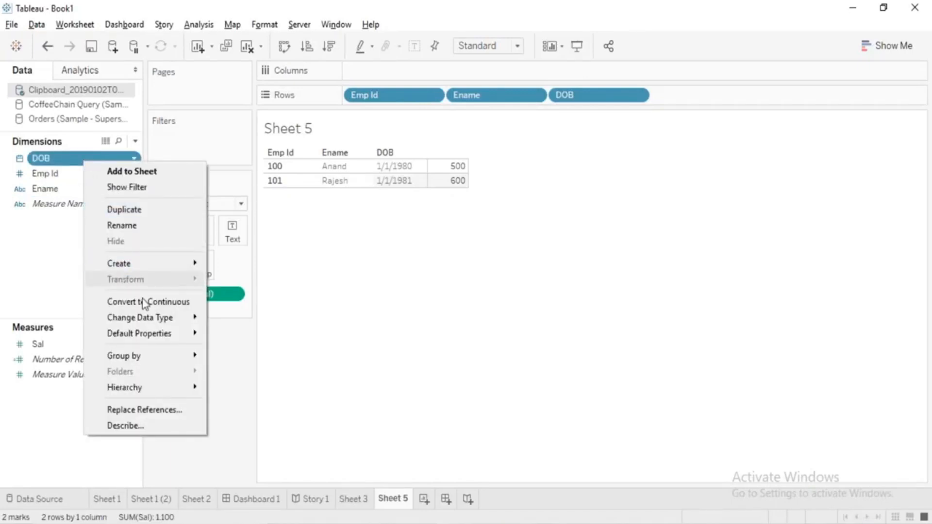
mouse_move(145, 321)
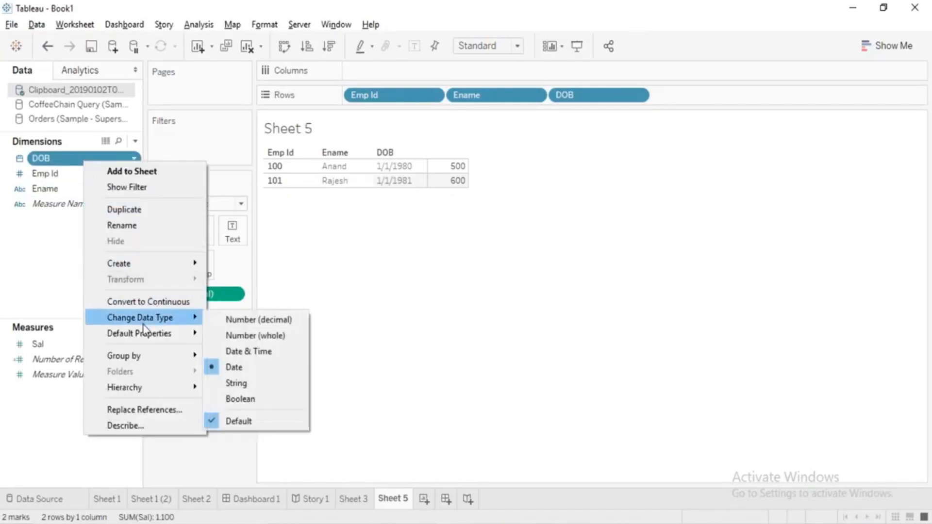
left_click(248, 352)
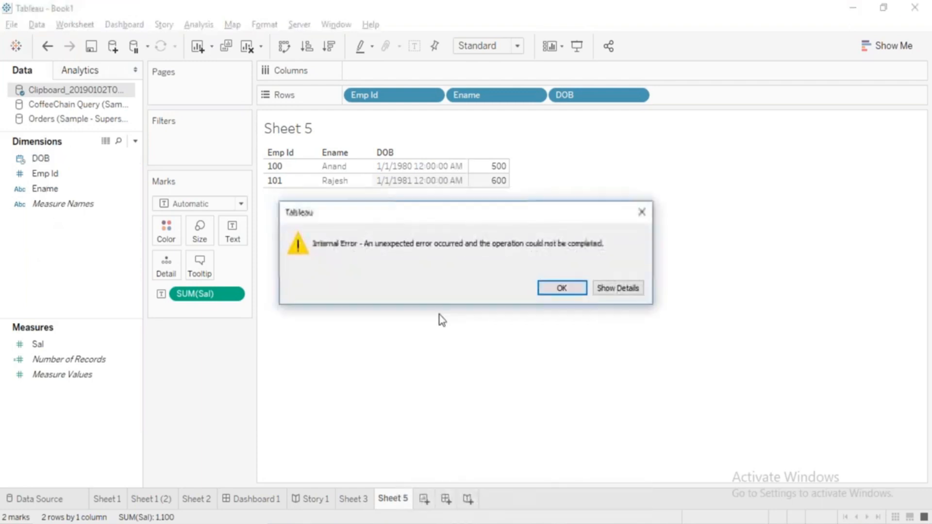
left_click(562, 287)
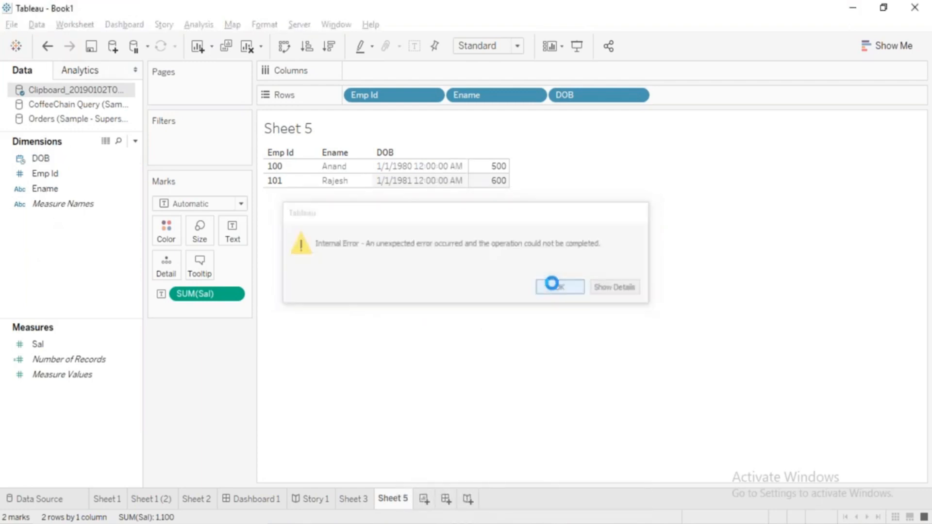
left_click(40, 159)
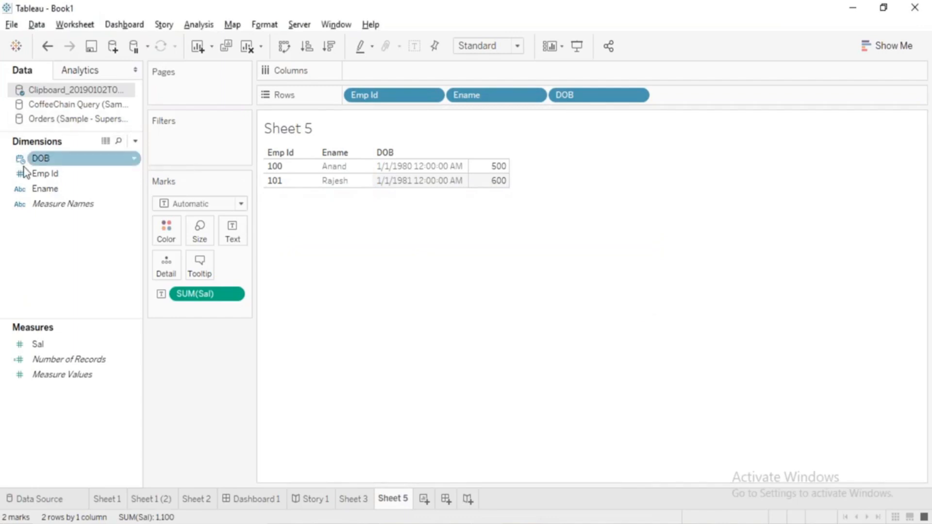
Switch to Excel and enter T/F in cell B7 beside Boolean.
key("alt+Tab")
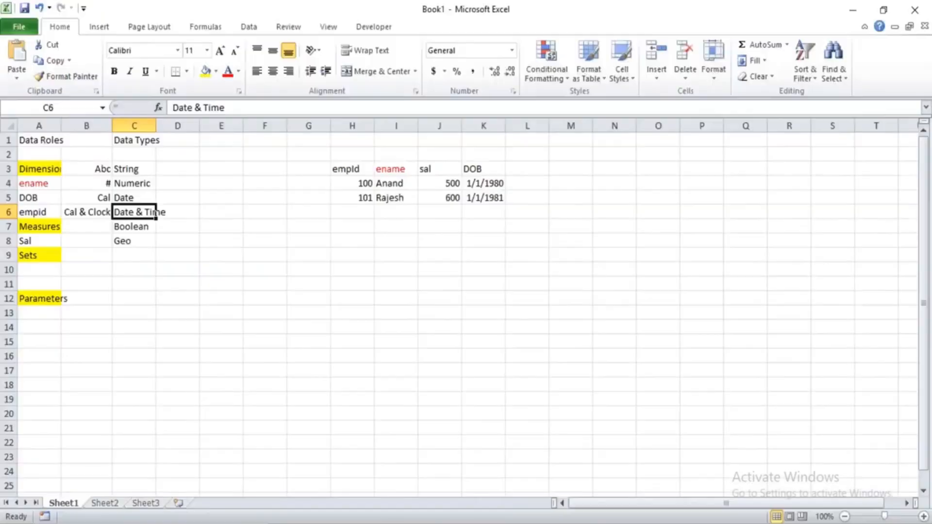
left_click(122, 227)
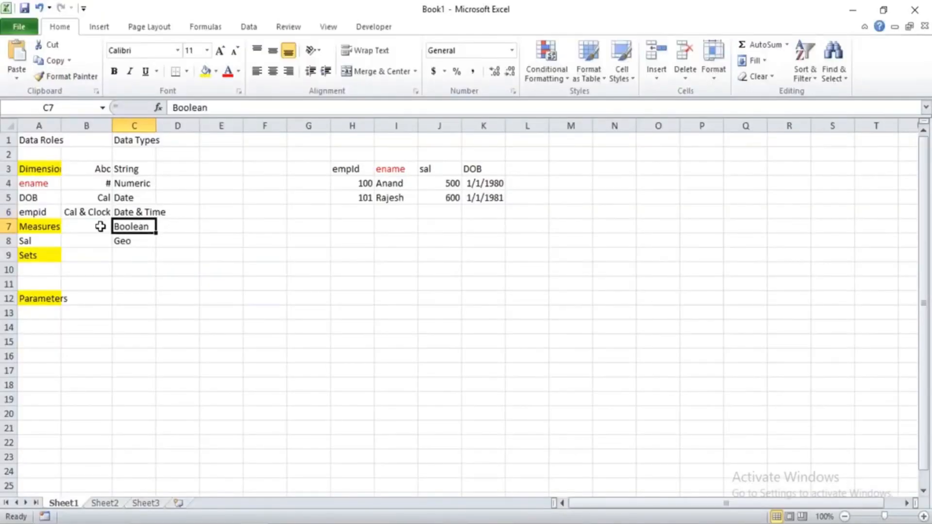
left_click(100, 227)
type("T/F")
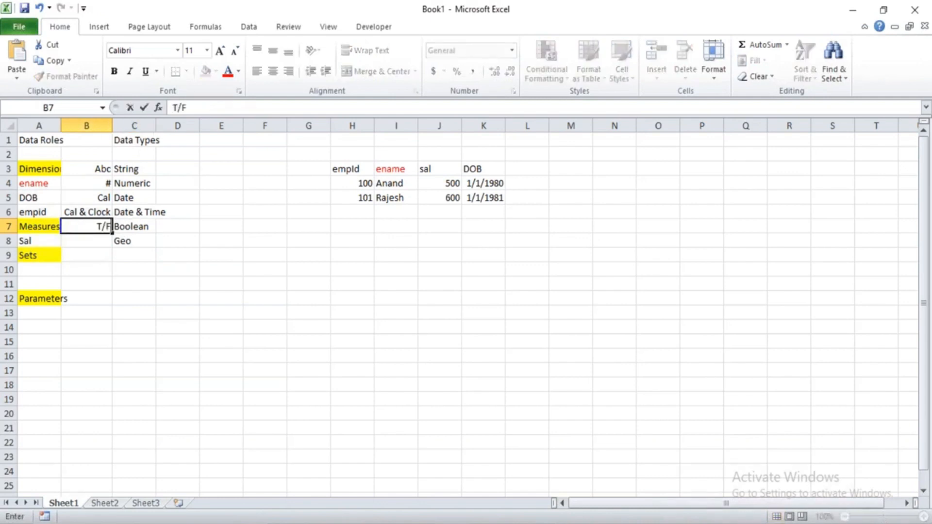
key("Return")
Switch to Tableau and create a calculated field with the formula ISNULL([Emp Id]).
key("alt+Tab")
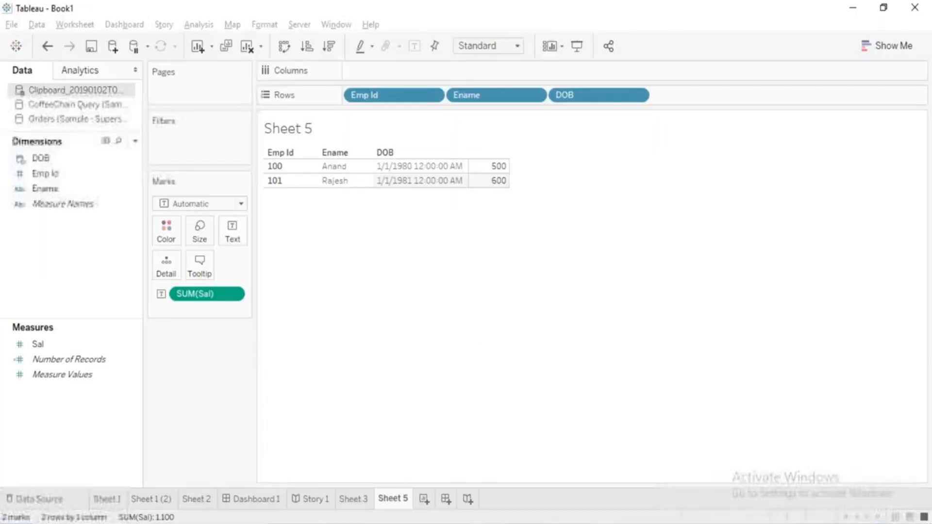
right_click(61, 245)
left_click(108, 256)
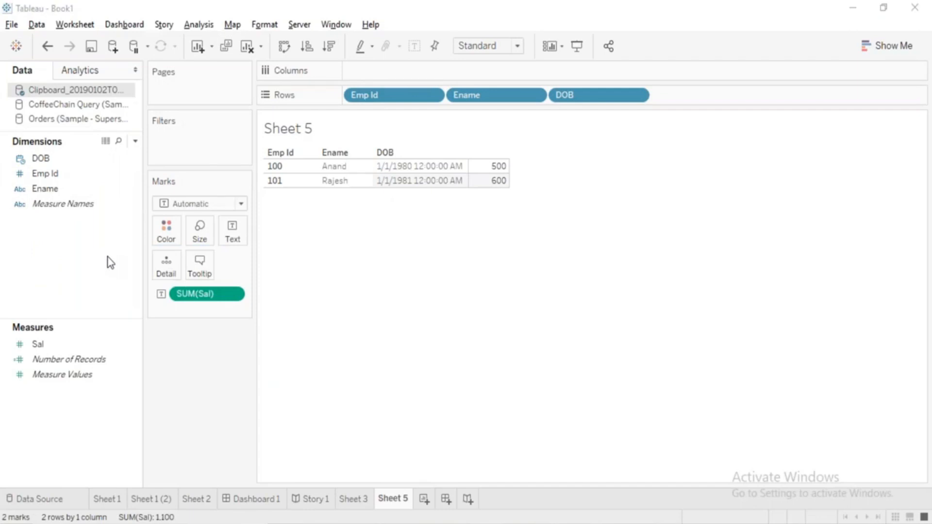
left_click(356, 246)
type("isno")
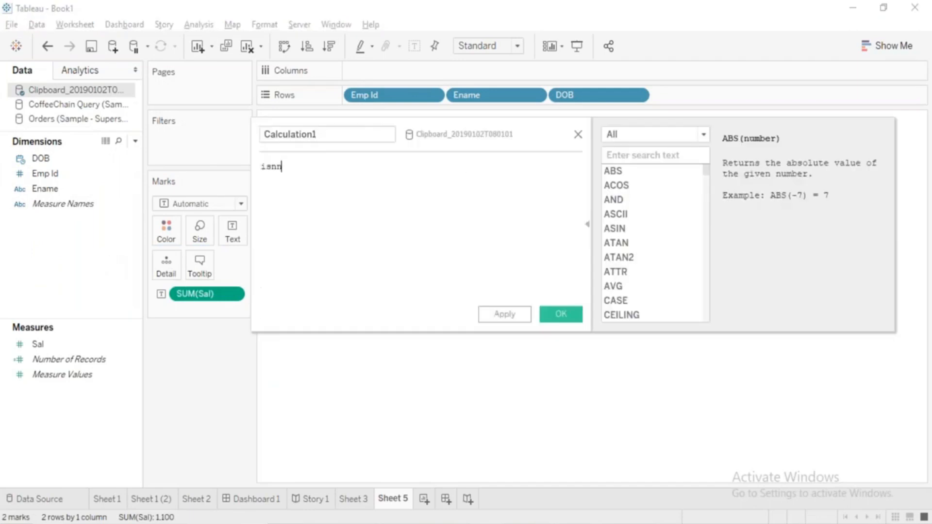
key("BackSpace")
key("Return")
type("emp")
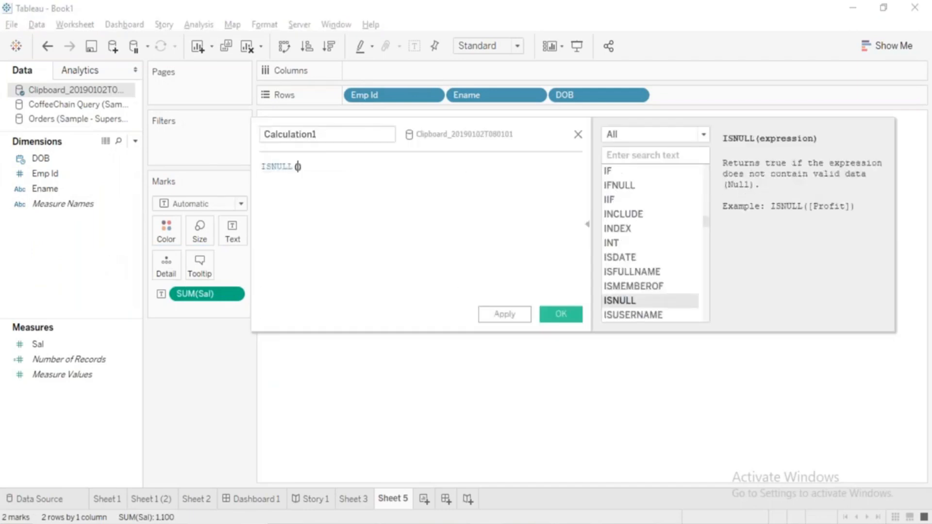
key("Return")
Name the calculation Test, save it and check its data type icon under Dimensions.
left_click(322, 141)
double_click(322, 141)
type("Test")
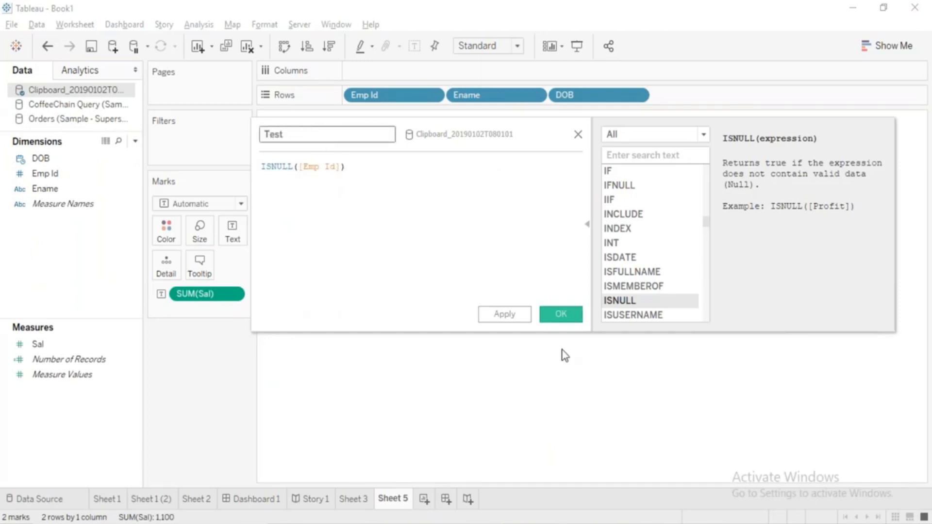
left_click(561, 315)
left_click(22, 178)
left_click(14, 204)
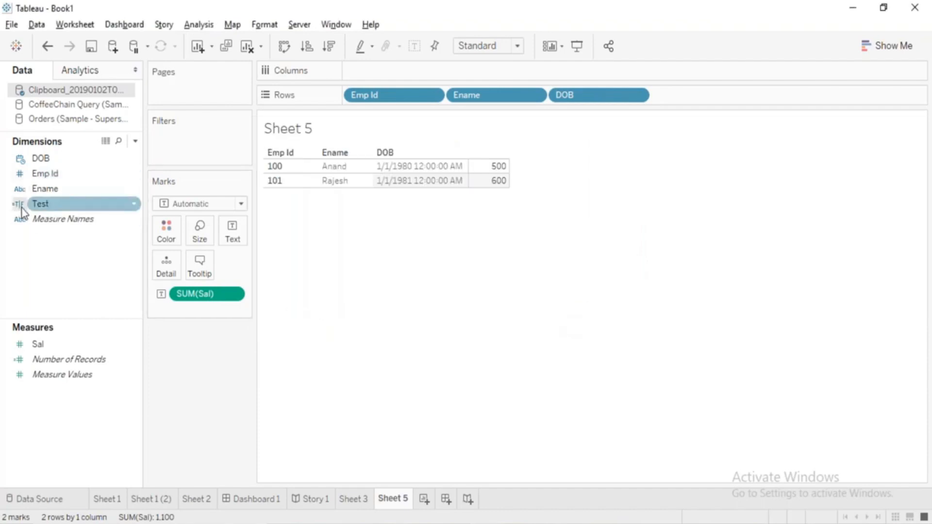
Point out the Geo type in Excel, then examine the Area Code and State icons in Tableau's CoffeeChain Query data source.
key("alt+Tab")
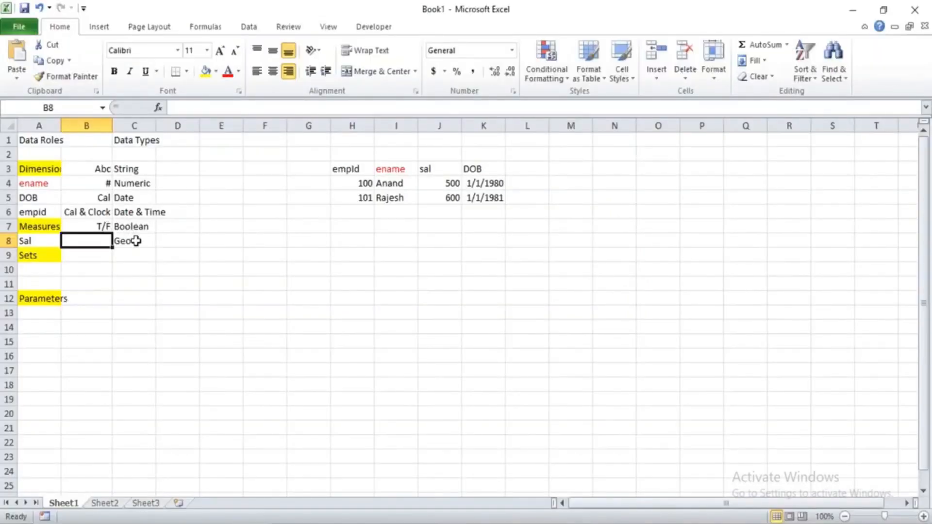
left_click(136, 240)
key("alt+Tab")
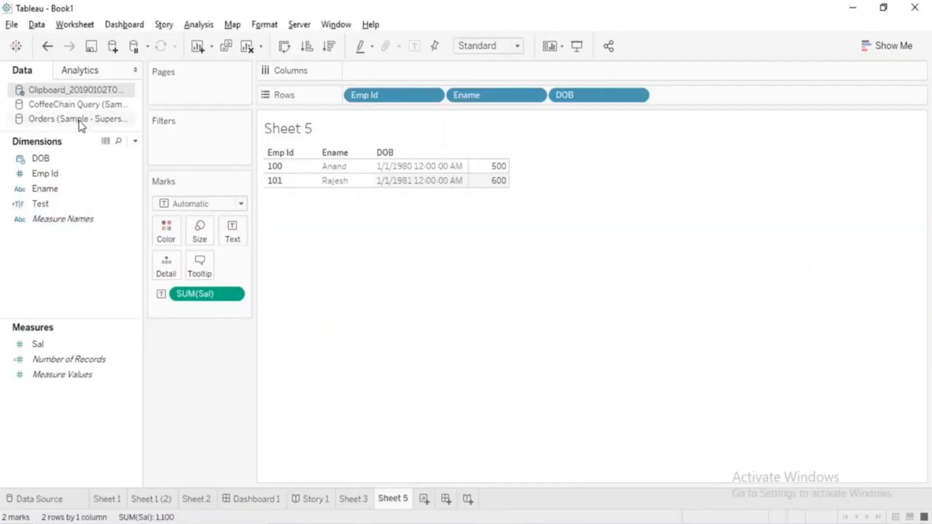
left_click(62, 106)
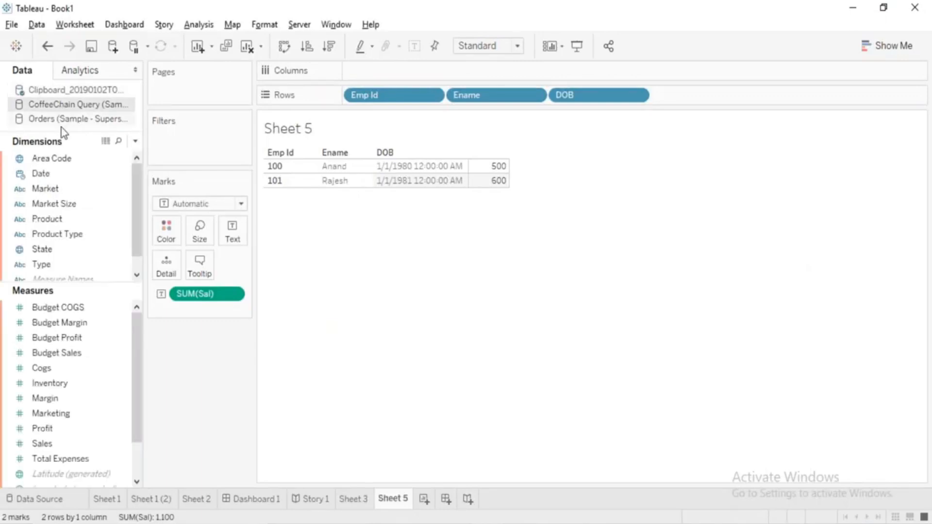
left_click(37, 160)
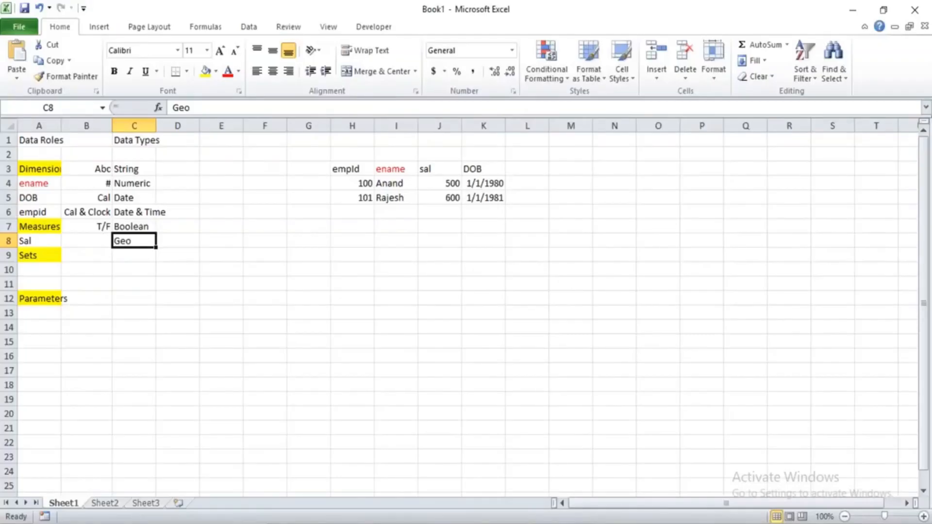
Switch to Excel and enter Globe in cell B8 beside Geo.
left_click(86, 241)
type("Gl")
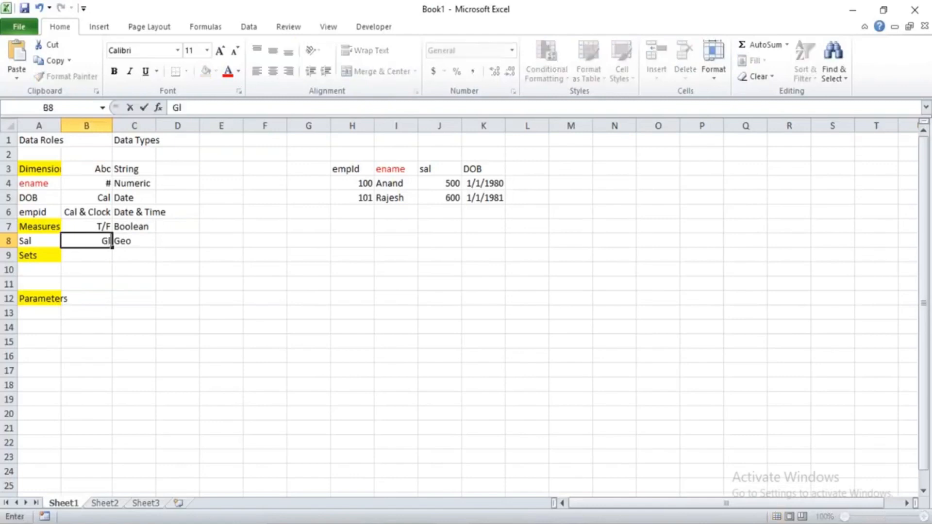
type("obe\\")
key("BackSpace")
key("Return")
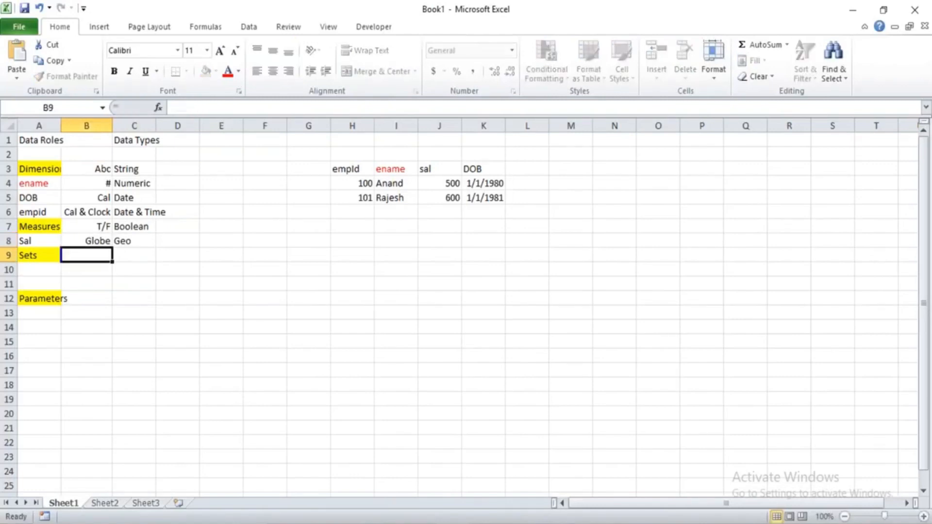
Review the data types from String to Geo in column C along with their icon labels in column B.
left_click(153, 182)
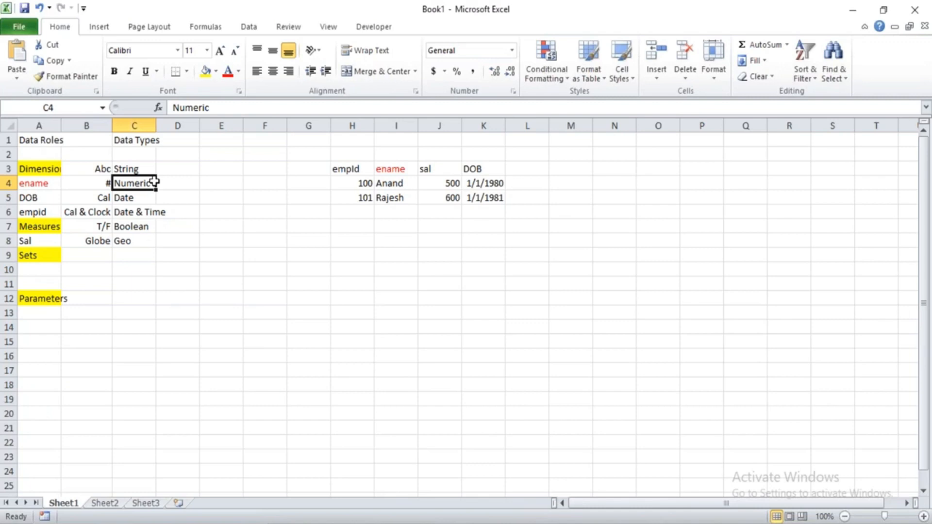
left_click(104, 183)
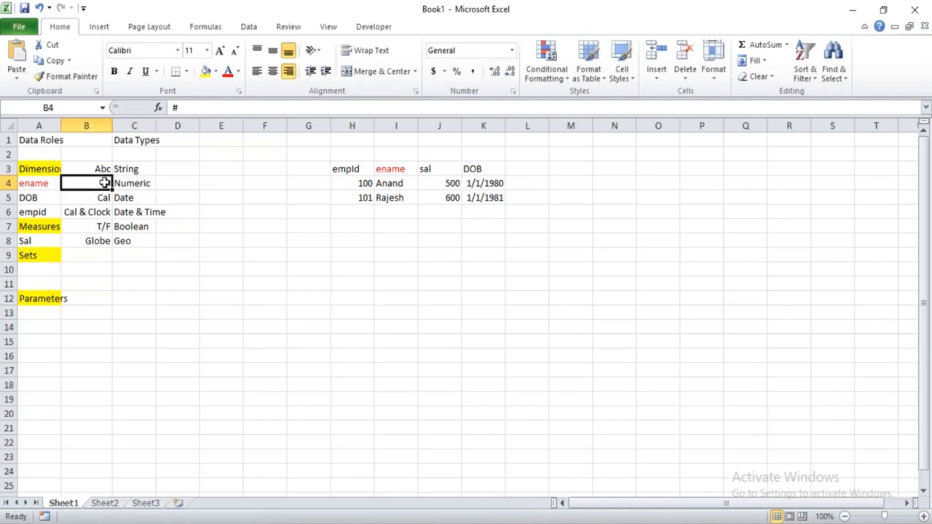
left_click(125, 199)
left_click(124, 211)
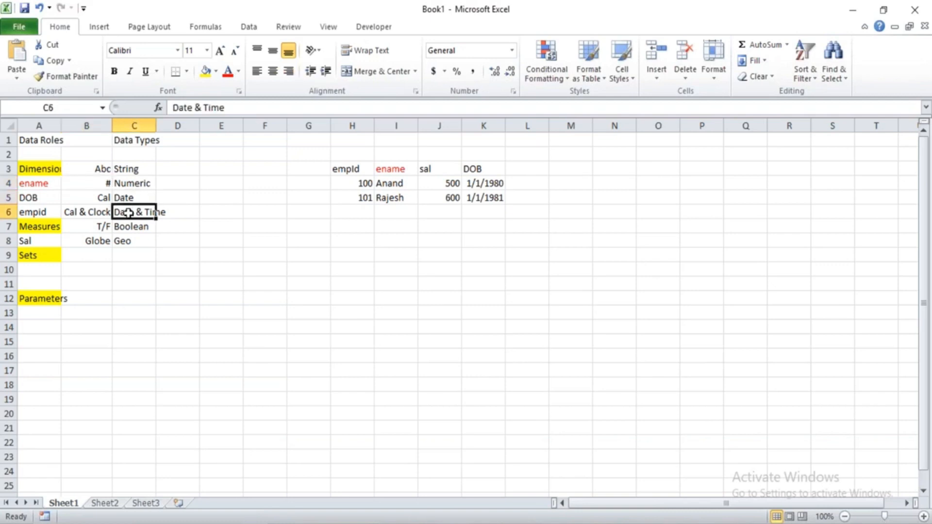
left_click(131, 223)
key("Down")
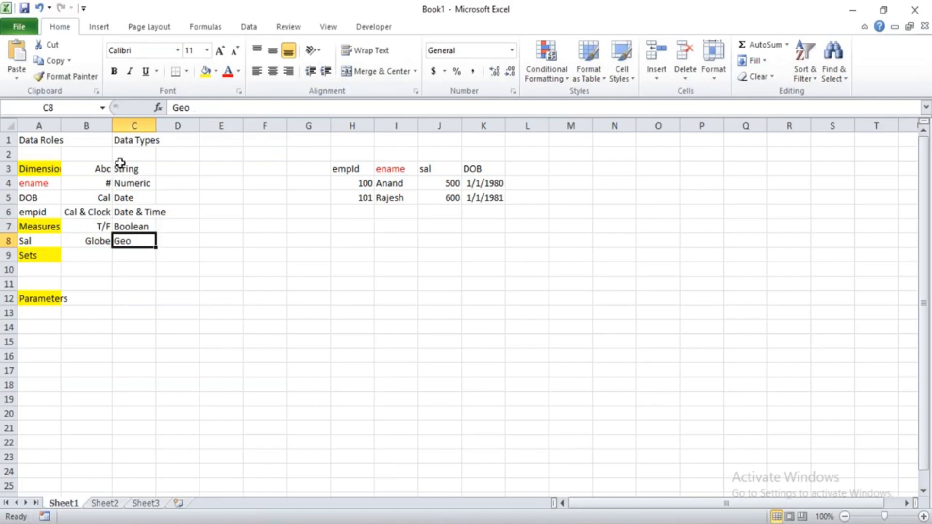
left_click_drag(123, 169, 124, 238)
Switch to the Tableau Course Content document in Word and colour the Data Types and Data Roles topics red.
key("alt+Tab")
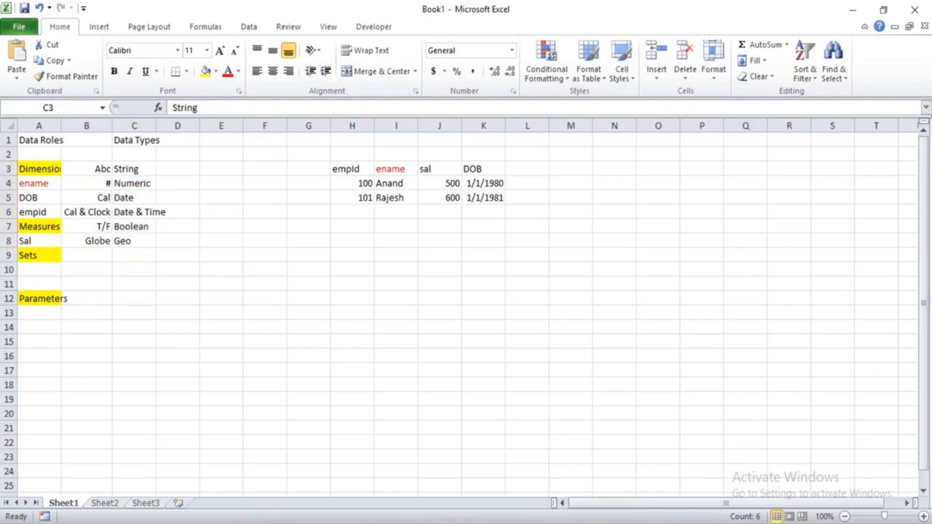
key("alt+Tab")
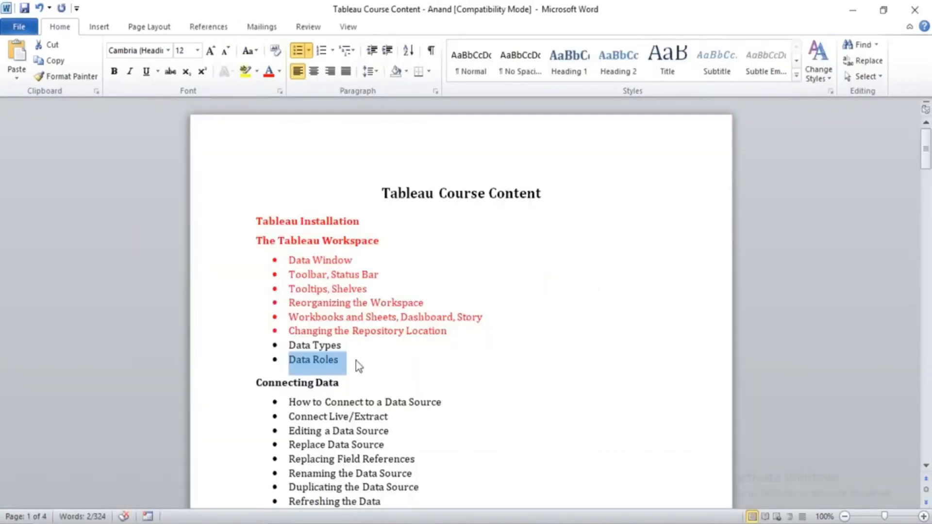
left_click_drag(359, 366, 298, 340)
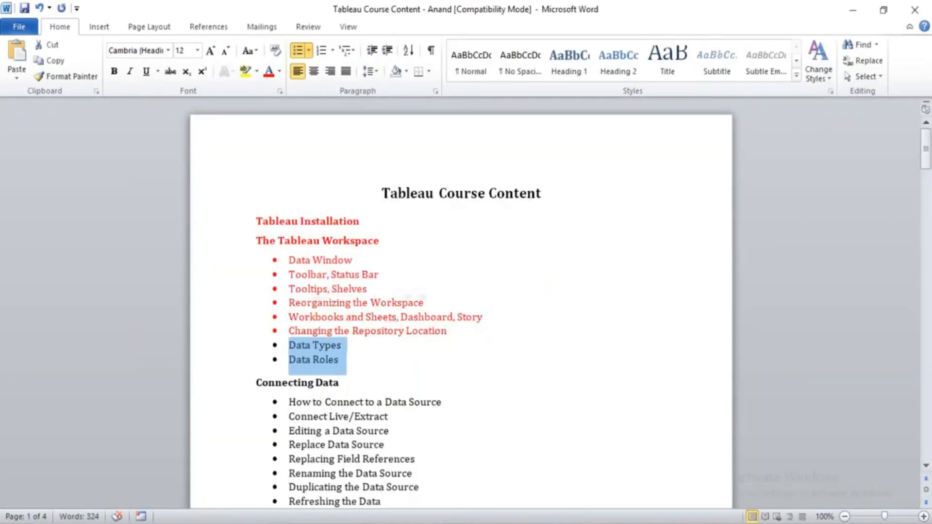
left_click(268, 71)
left_click(367, 396)
Colour the Clipboard Data Sources topic under Connecting Data red.
key("Down")
key("Down")
key("Down")
key("Down")
key("Down")
key("Down")
key("Down")
key("Down")
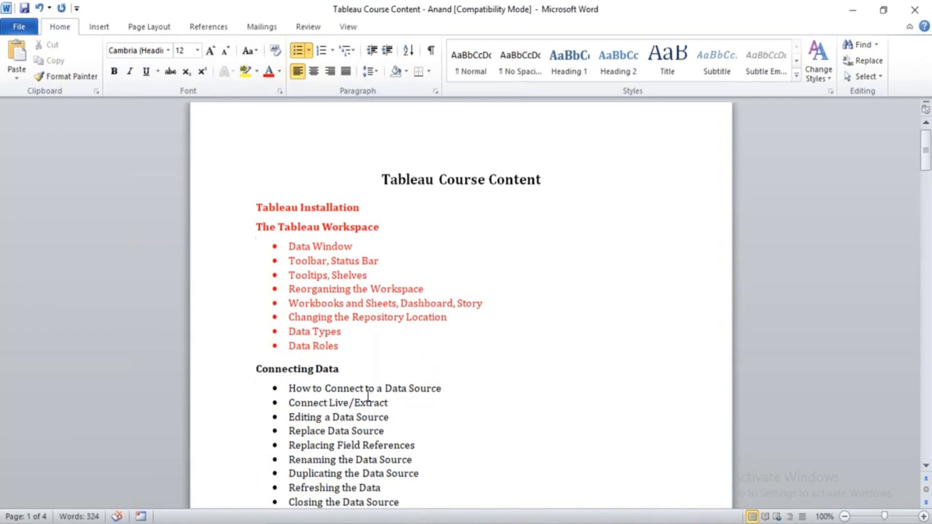
key("Down")
key("Down")
key("Down")
key("Down")
key("Down")
key("Down")
key("Down")
key("Down")
key("Down")
key("Down")
key("Down")
key("Down")
key("Down")
key("Down")
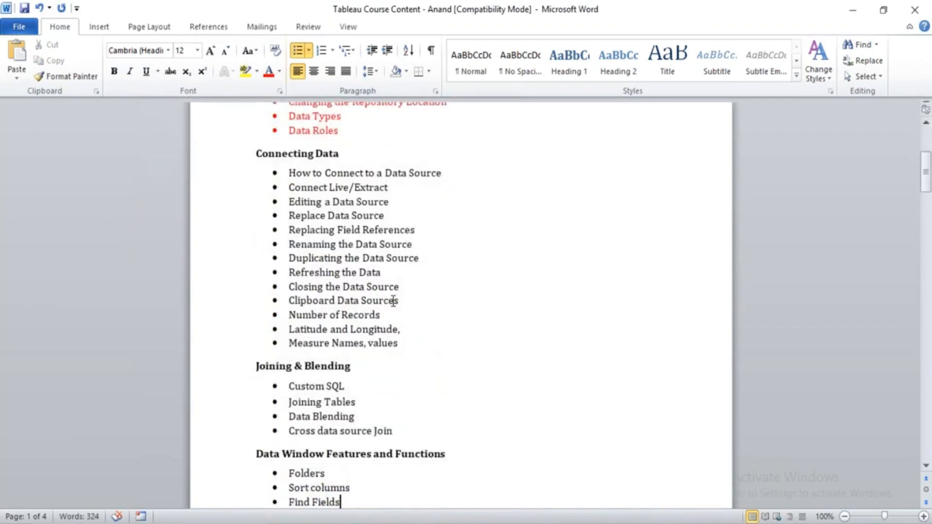
left_click_drag(403, 300, 289, 301)
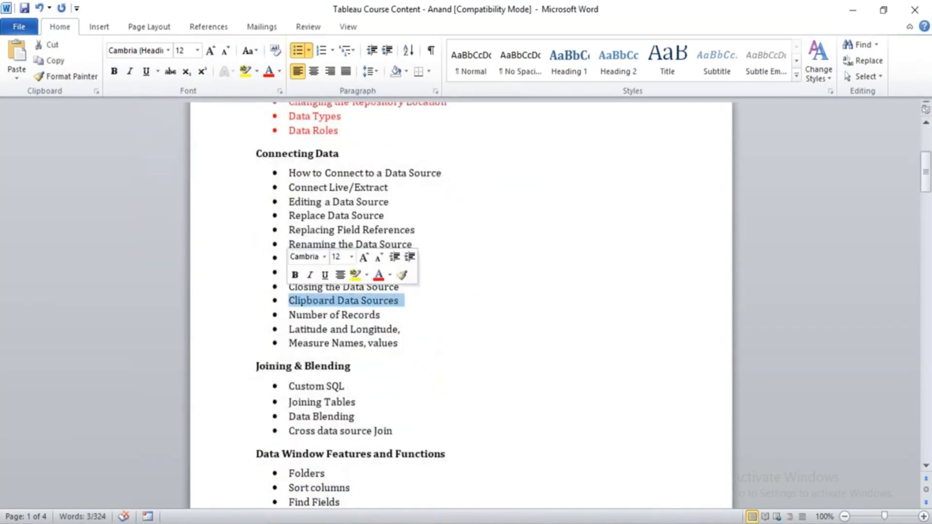
left_click(268, 71)
left_click(417, 351)
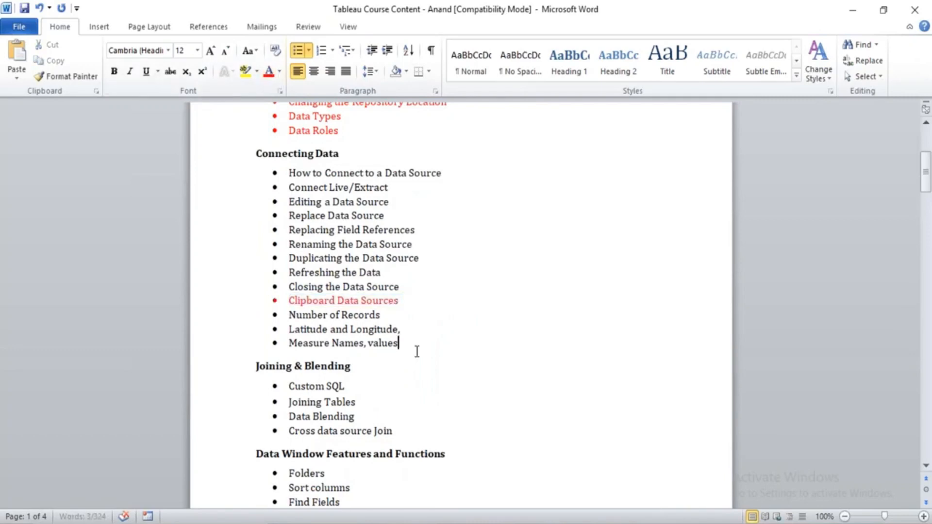
Look back at the sample employee table in Excel and Sheet 5 in Tableau, ending at the Word course outline.
key("alt+Tab")
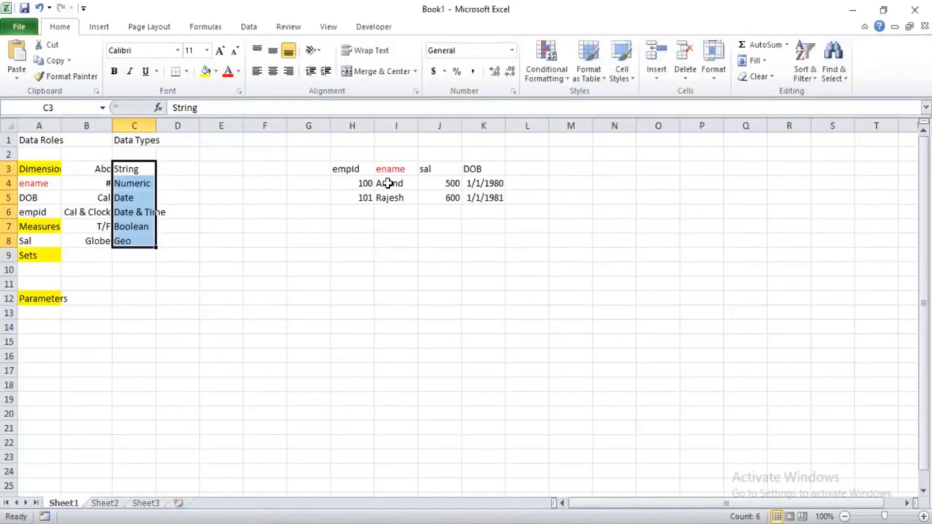
double_click(389, 183)
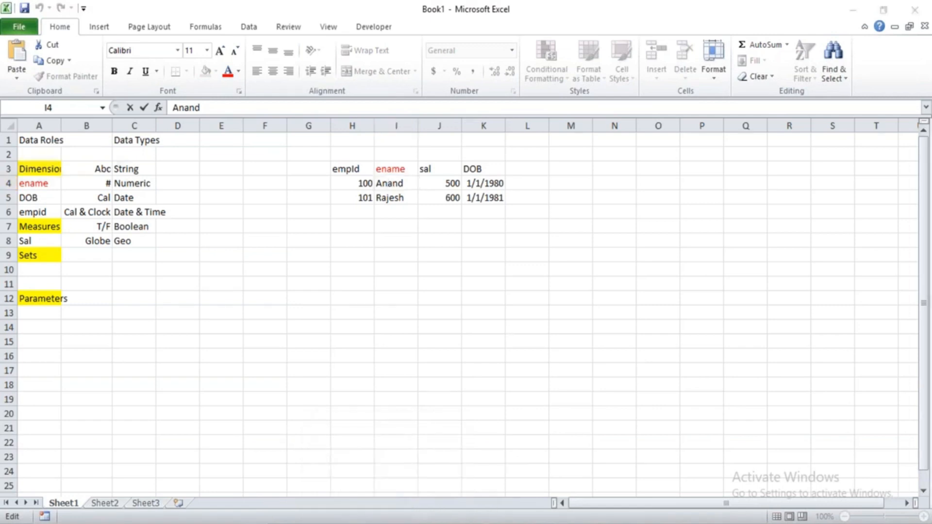
left_click(470, 516)
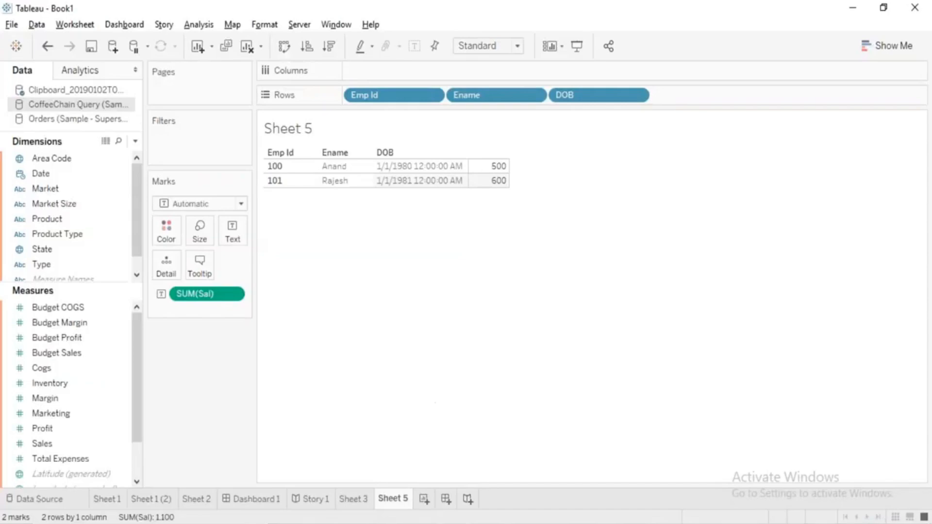
left_click(425, 514)
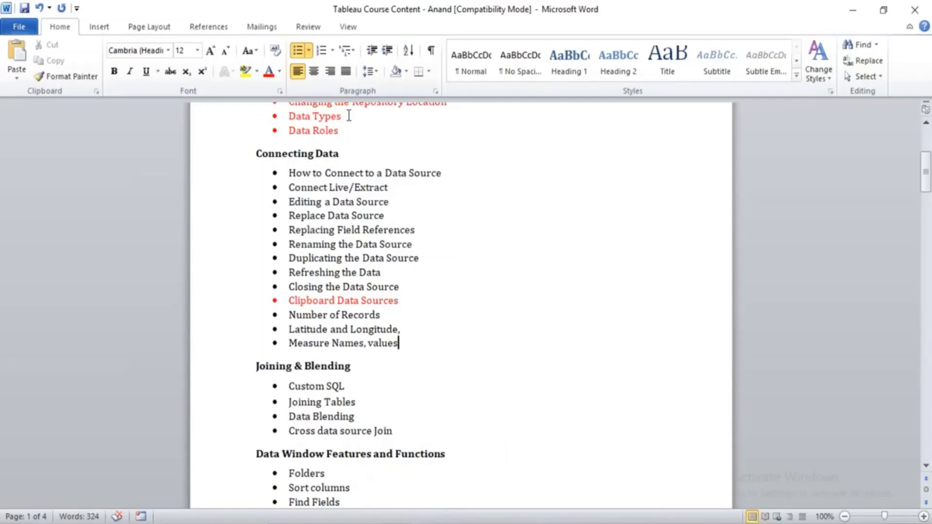
Point out the whole Connecting Data section in the course outline and return to the start of the document.
mouse_move(255, 153)
left_mouse_down()
mouse_move(393, 232)
mouse_move(460, 308)
mouse_move(424, 327)
mouse_move(290, 226)
mouse_move(238, 154)
left_mouse_up()
left_click(403, 329)
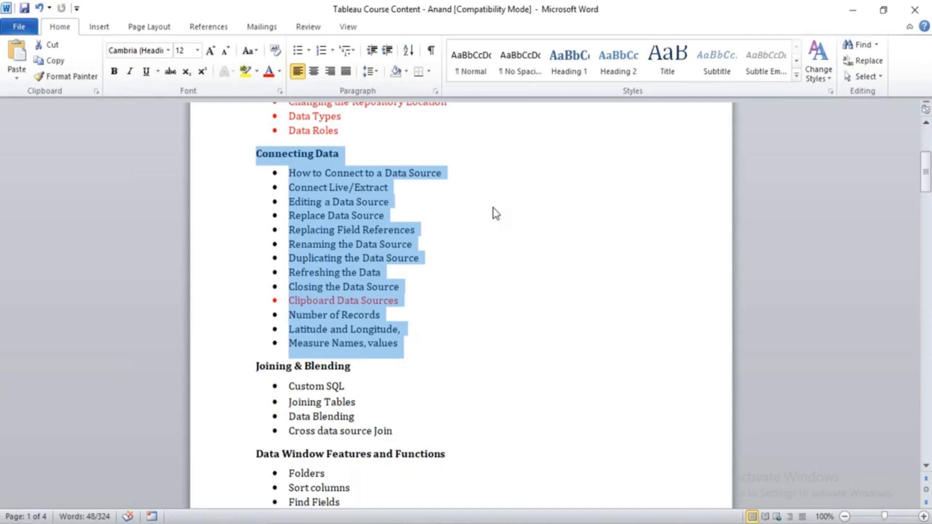
left_click(493, 209)
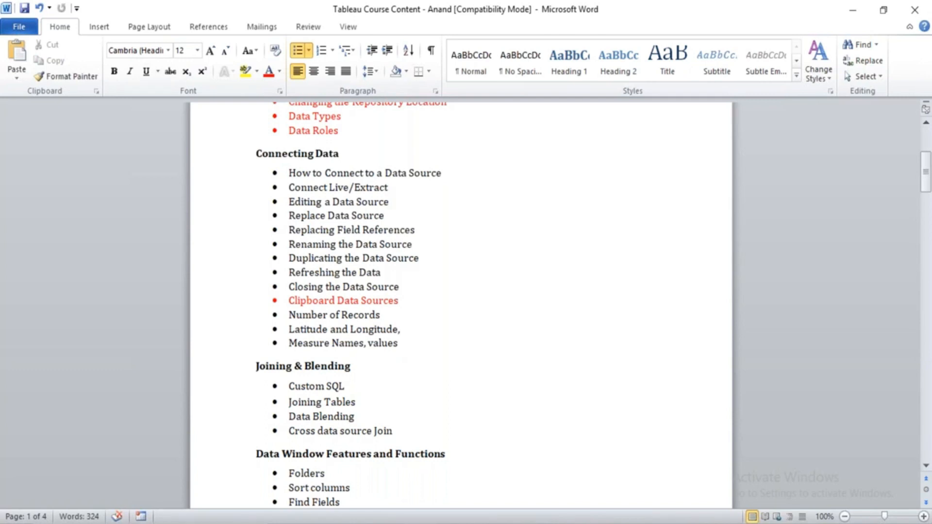
key("ctrl+Home")
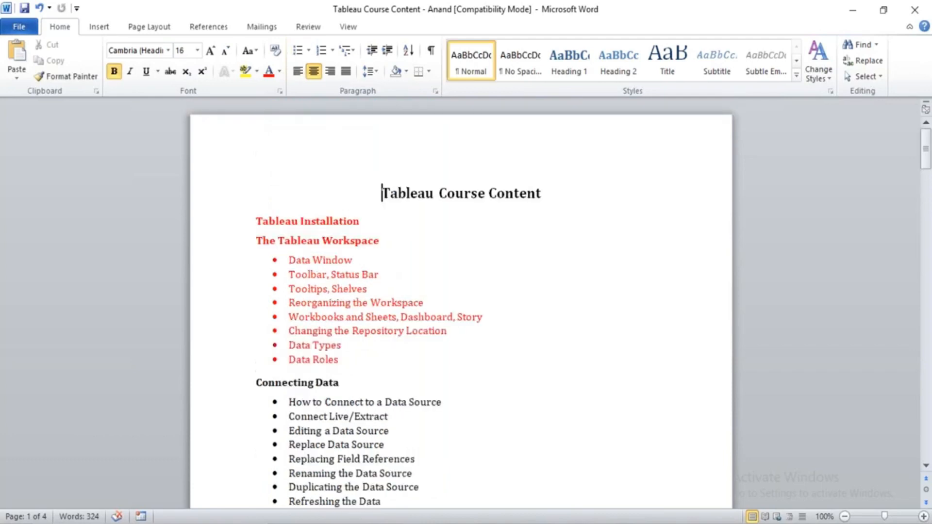